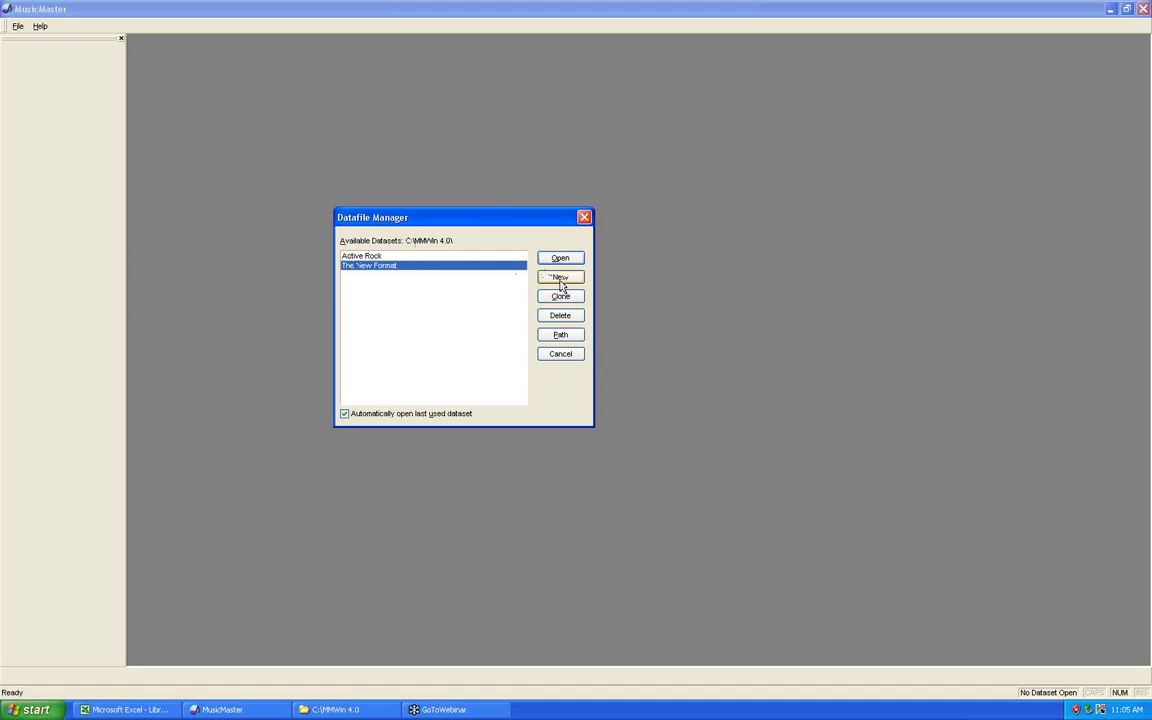
# Step: Create a new dataset from the Keep-It-Simple Database profile with the logo TEST-FM and open it
pyautogui.click(561, 285)
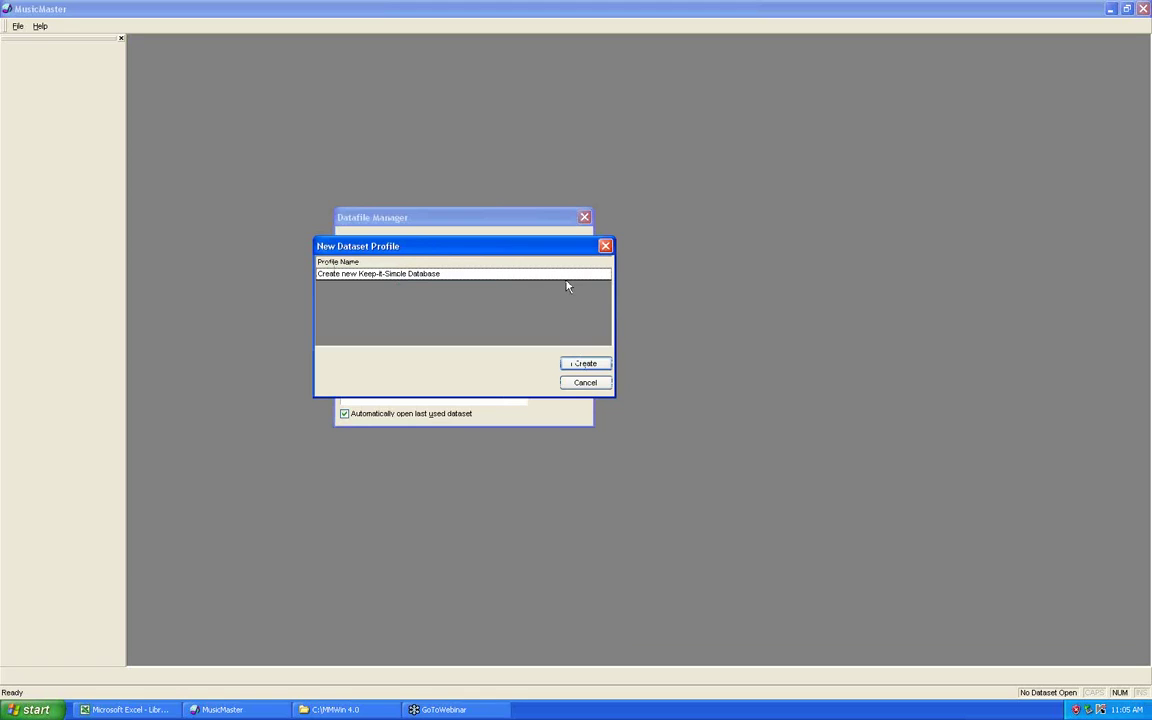
pyautogui.click(585, 364)
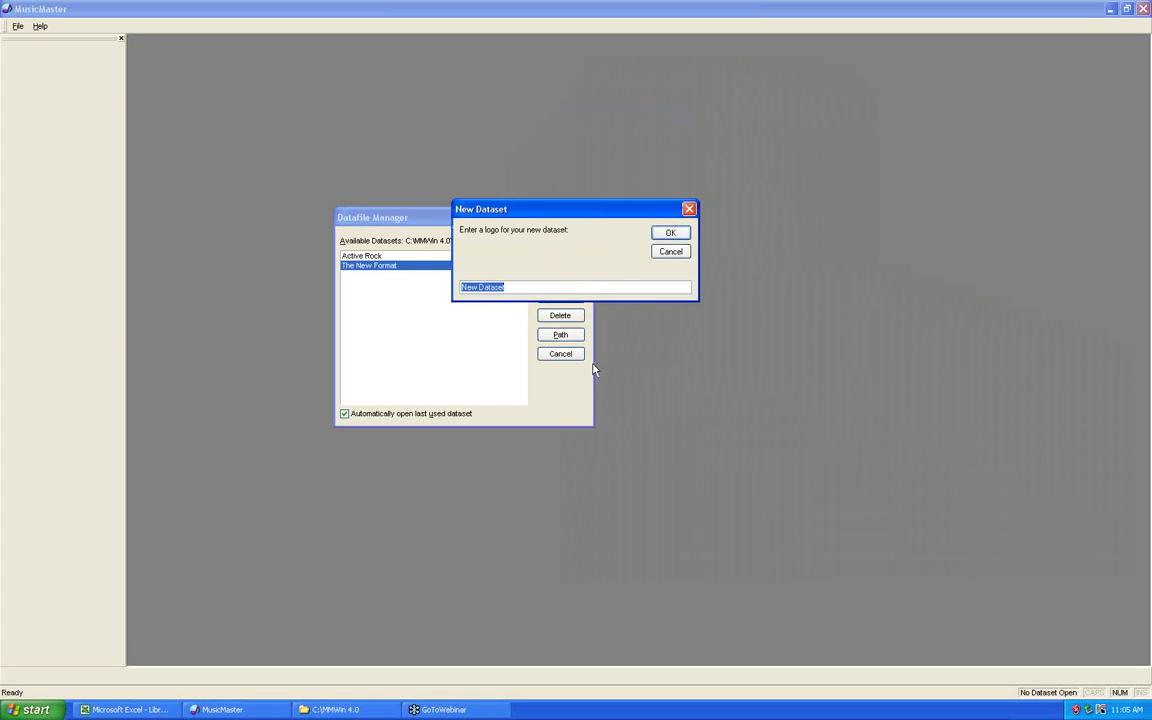
pyautogui.press('BackSpace')
pyautogui.write('TEST-FM')
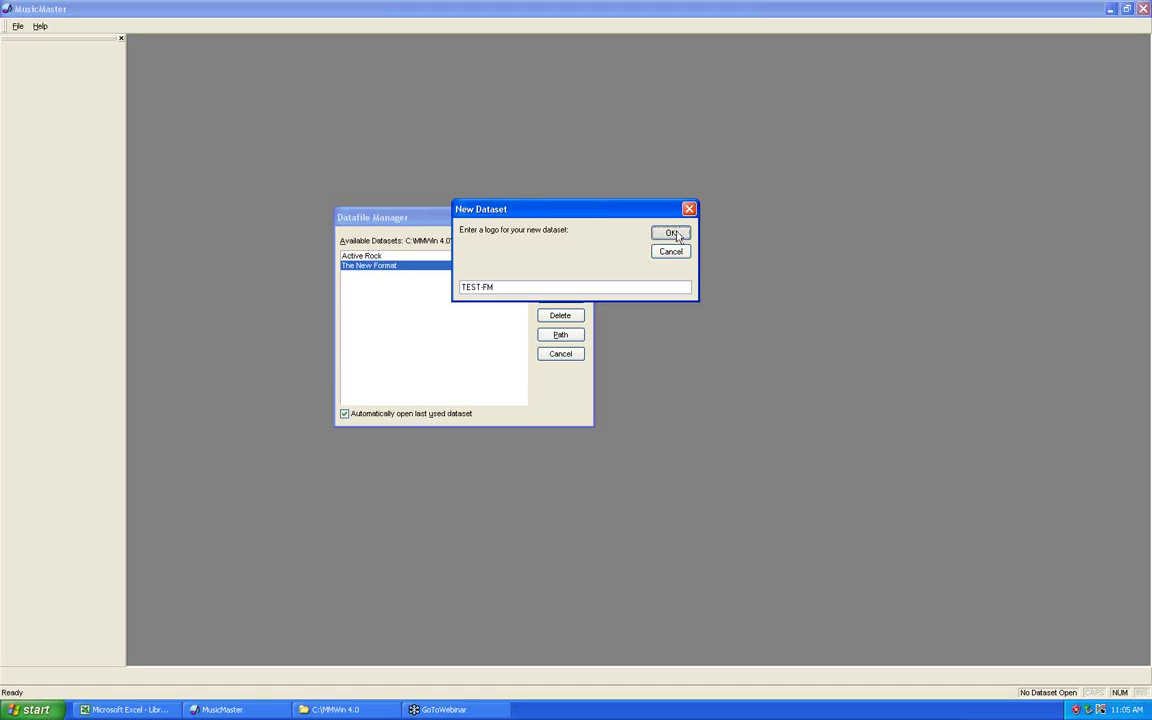
pyautogui.click(673, 234)
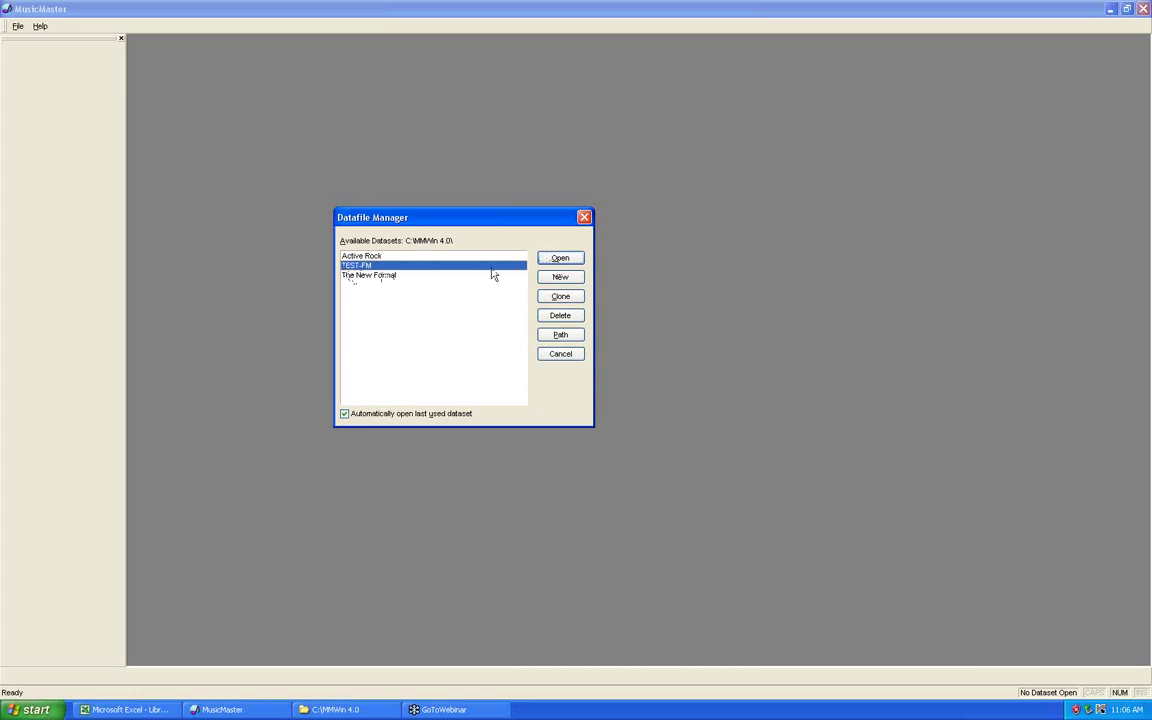
pyautogui.click(552, 261)
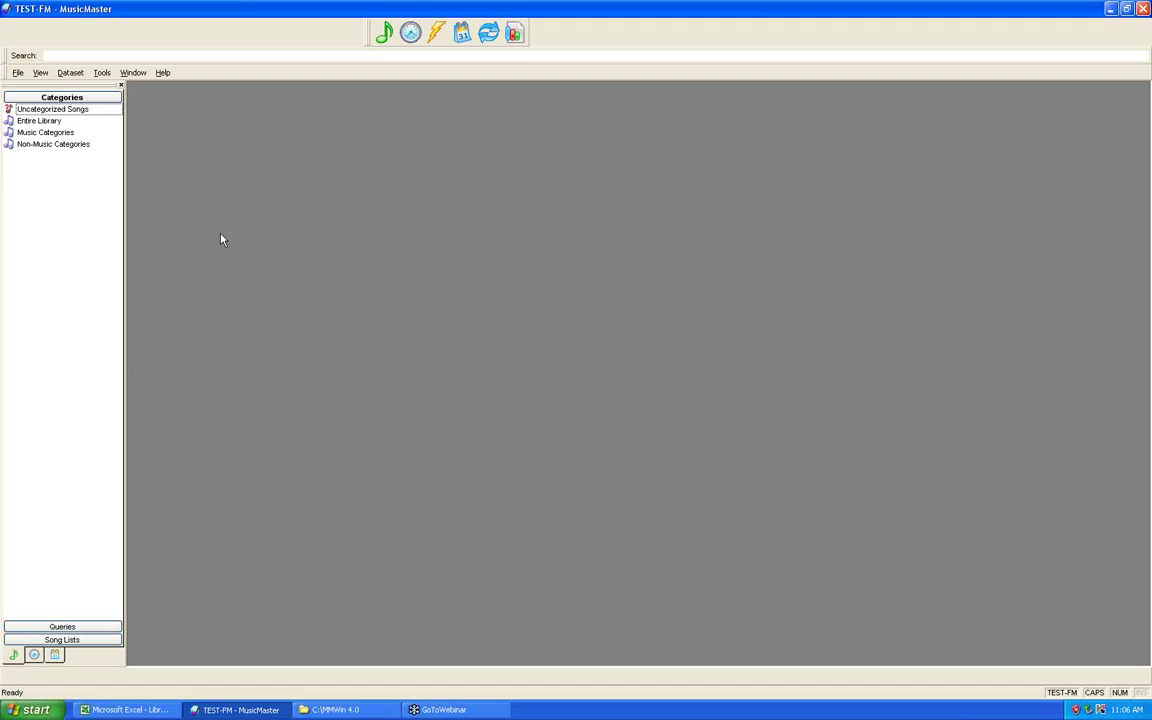
# Step: Open the library's Database Field Editor and enlarge it to fill the screen
pyautogui.click(72, 74)
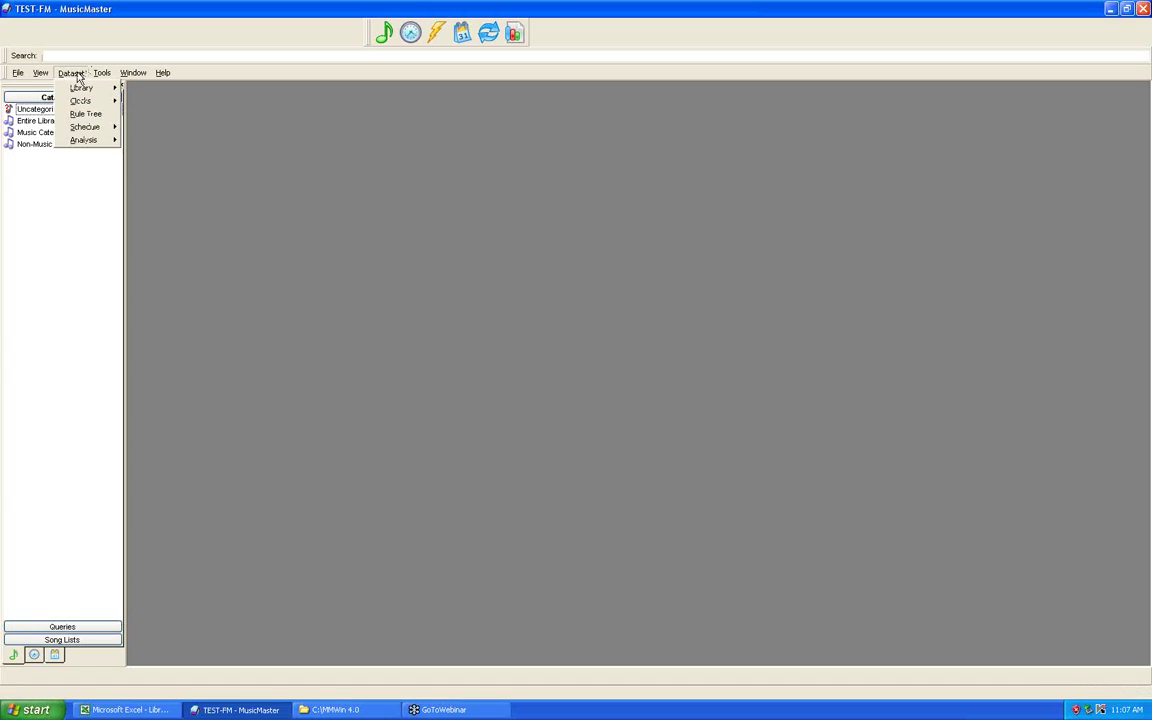
pyautogui.moveTo(80, 88)
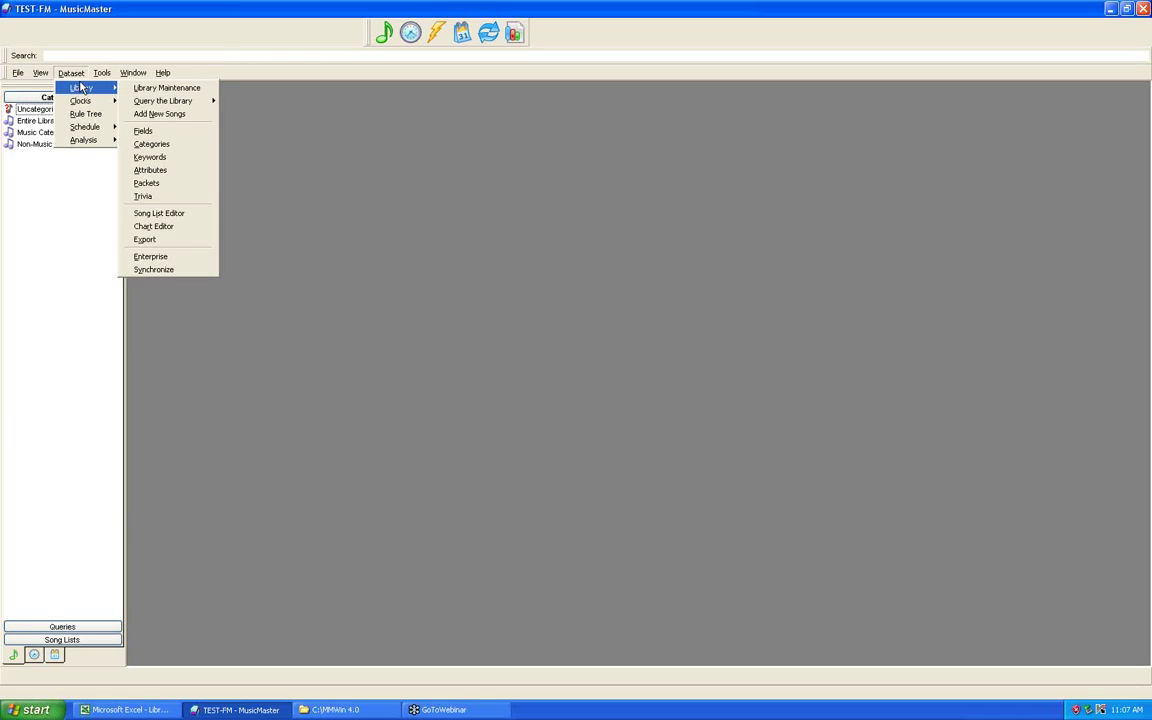
pyautogui.click(172, 131)
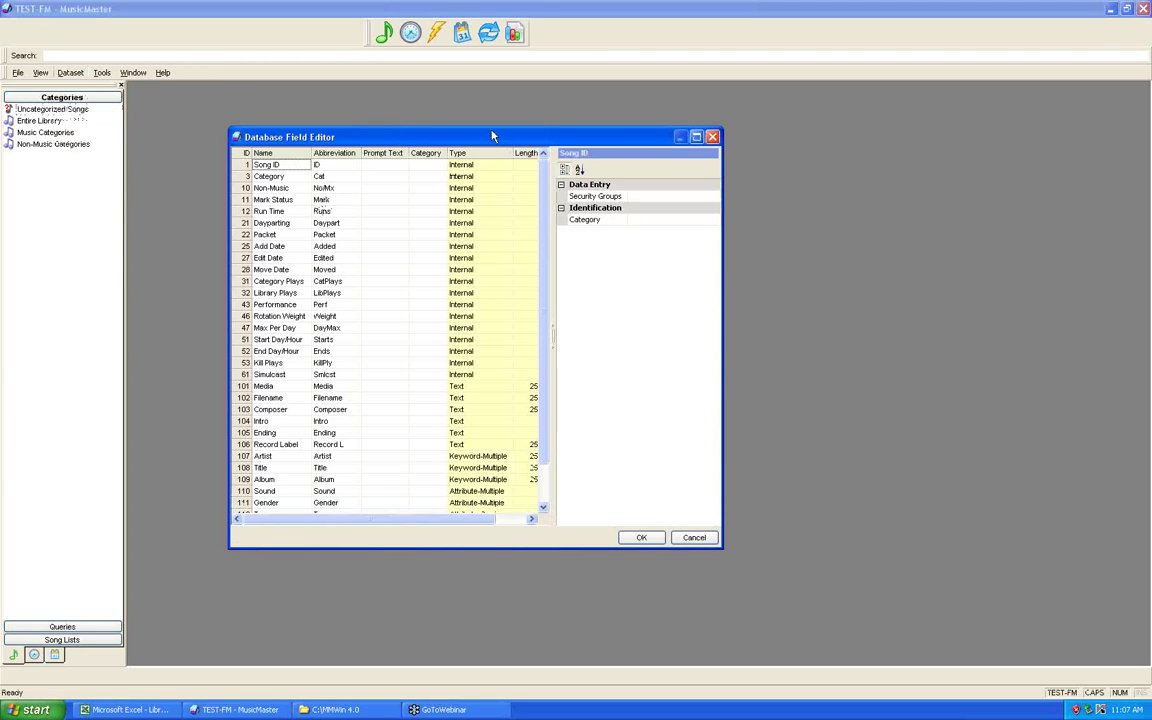
pyautogui.click(696, 138)
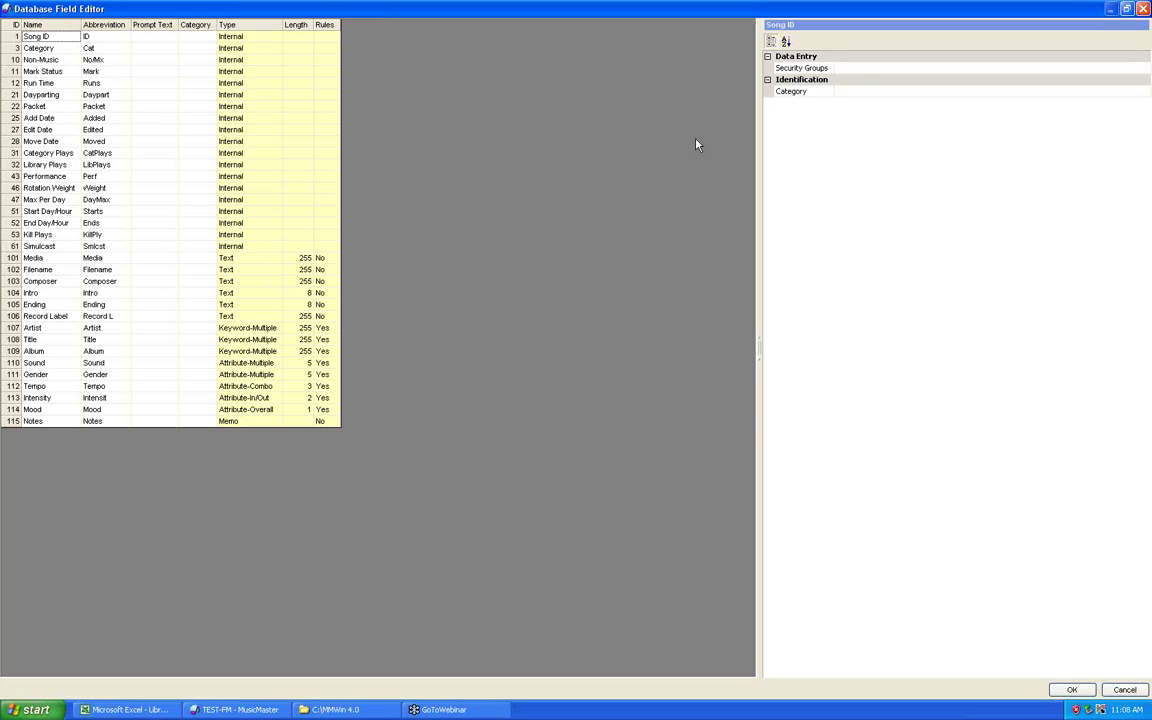
# Step: Rename the Filename field to "Automation #"
pyautogui.click(60, 273)
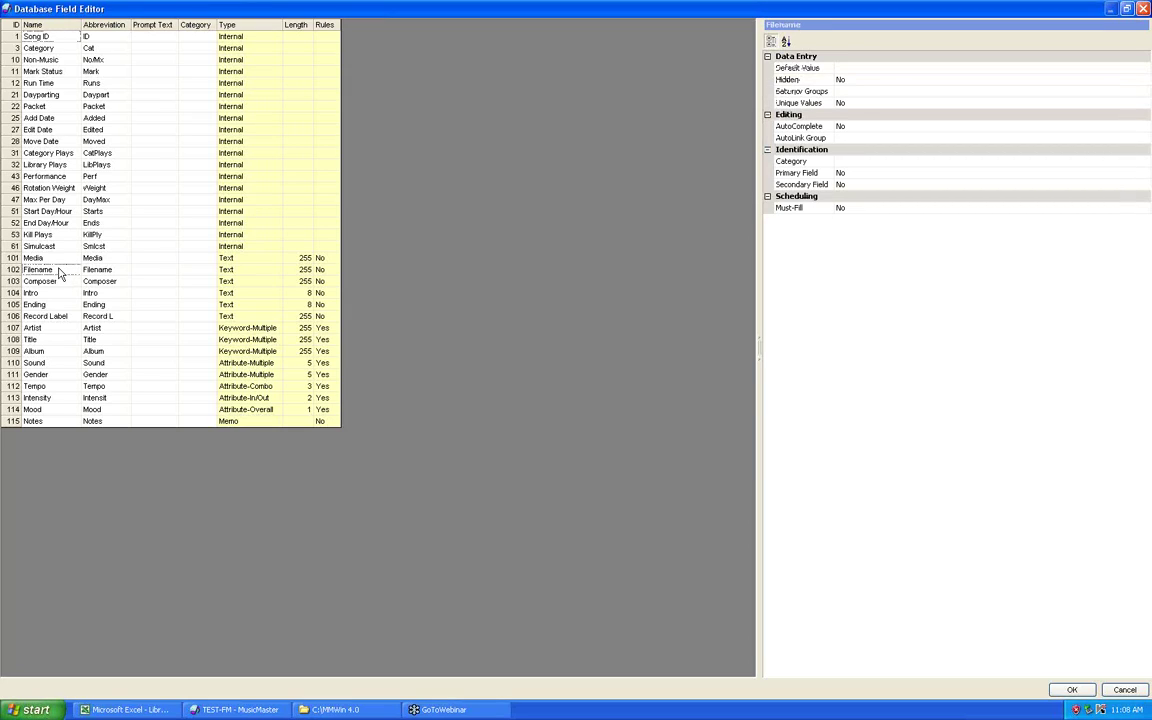
pyautogui.click(57, 268)
pyautogui.press('BackSpace')
pyautogui.press('BackSpace')
pyautogui.press('BackSpace')
pyautogui.press('BackSpace')
pyautogui.press('BackSpace')
pyautogui.press('BackSpace')
pyautogui.press('BackSpace')
pyautogui.press('BackSpace')
pyautogui.write('au')
pyautogui.press('BackSpace')
pyautogui.write('A')
pyautogui.write('u')
pyautogui.write('ut')
pyautogui.write('omation')
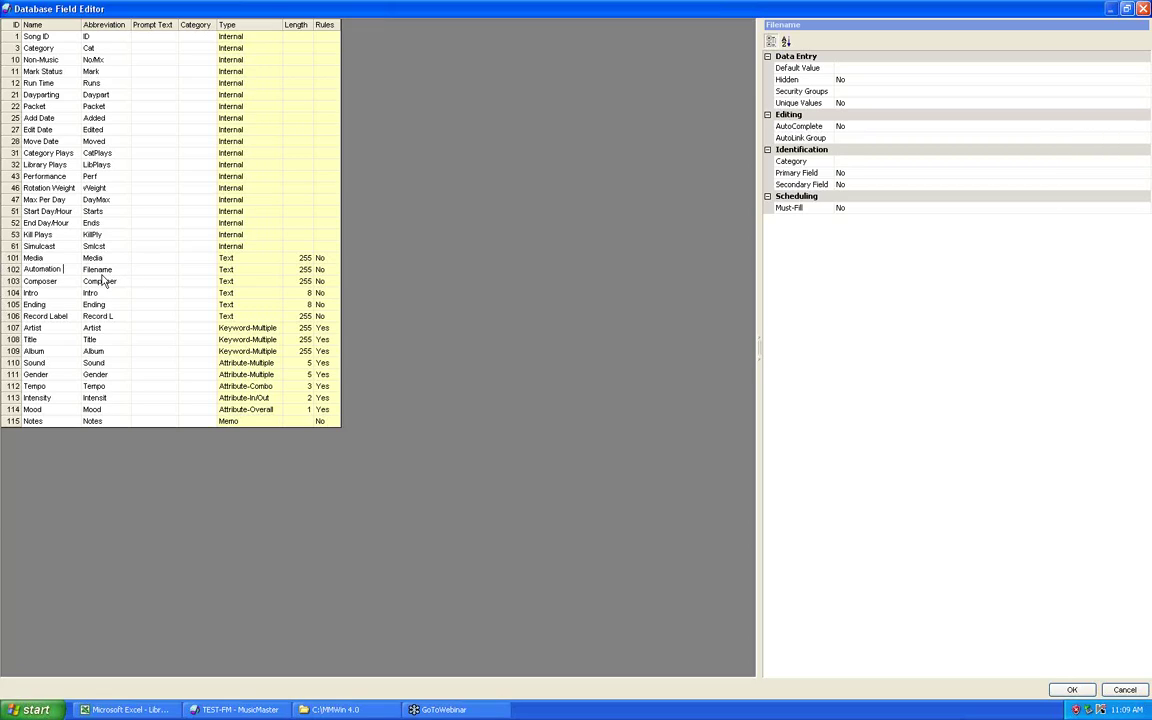
pyautogui.write('K')
# Step: Set the Automation # field's abbreviation to "Auto #"
pyautogui.click(120, 269)
pyautogui.press('BackSpace')
pyautogui.press('BackSpace')
pyautogui.press('BackSpace')
pyautogui.press('BackSpace')
pyautogui.press('BackSpace')
pyautogui.press('BackSpace')
pyautogui.press('BackSpace')
pyautogui.press('BackSpace')
pyautogui.write('A')
pyautogui.write('u')
pyautogui.write('to')
pyautogui.write('F')
pyautogui.press('Return')
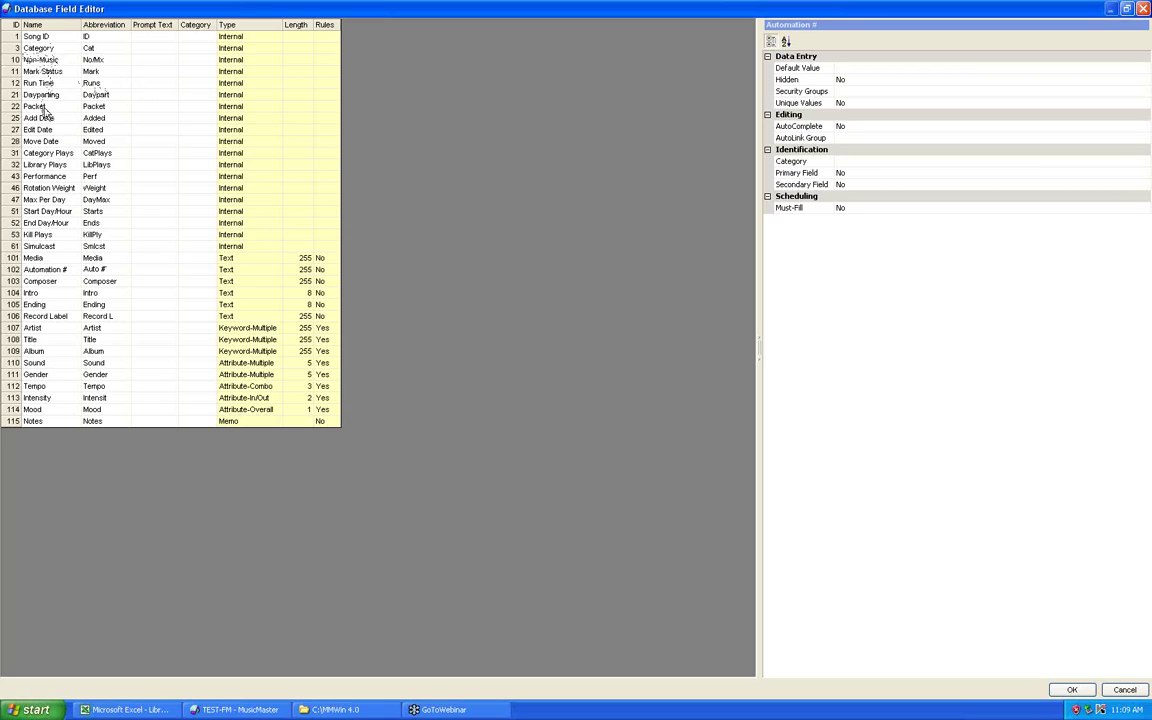
# Step: Sort the field list by name and set the Title field's Primary Field property to Yes
pyautogui.click(60, 25)
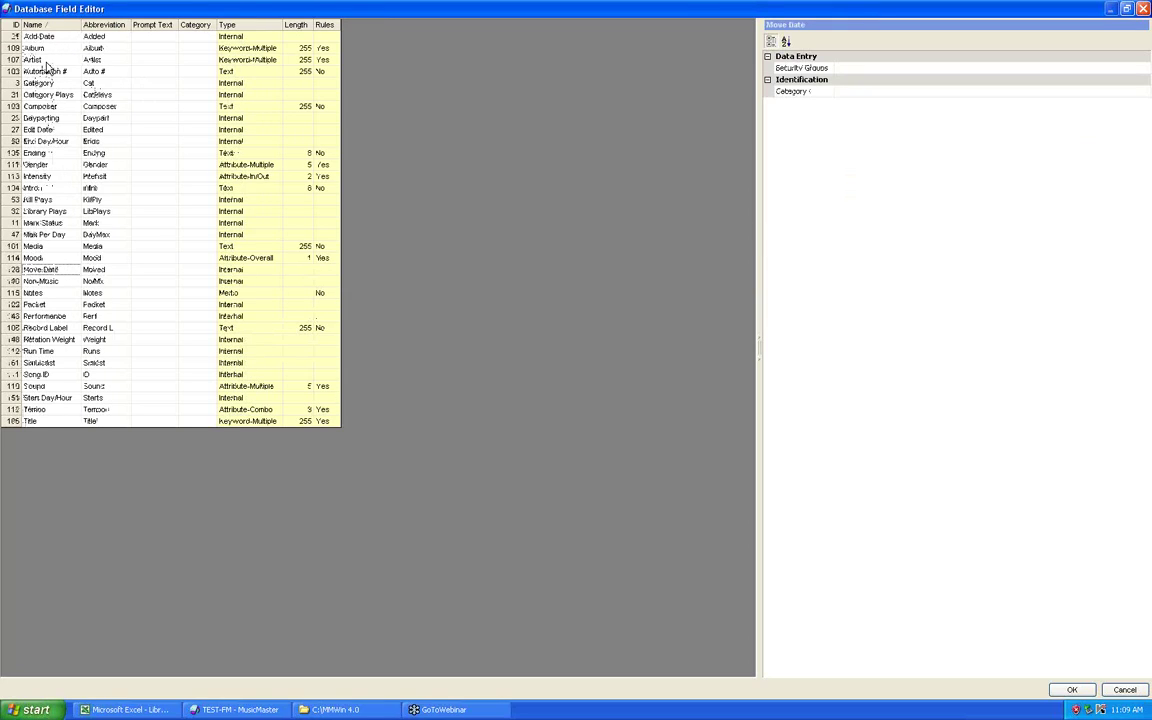
pyautogui.click(45, 421)
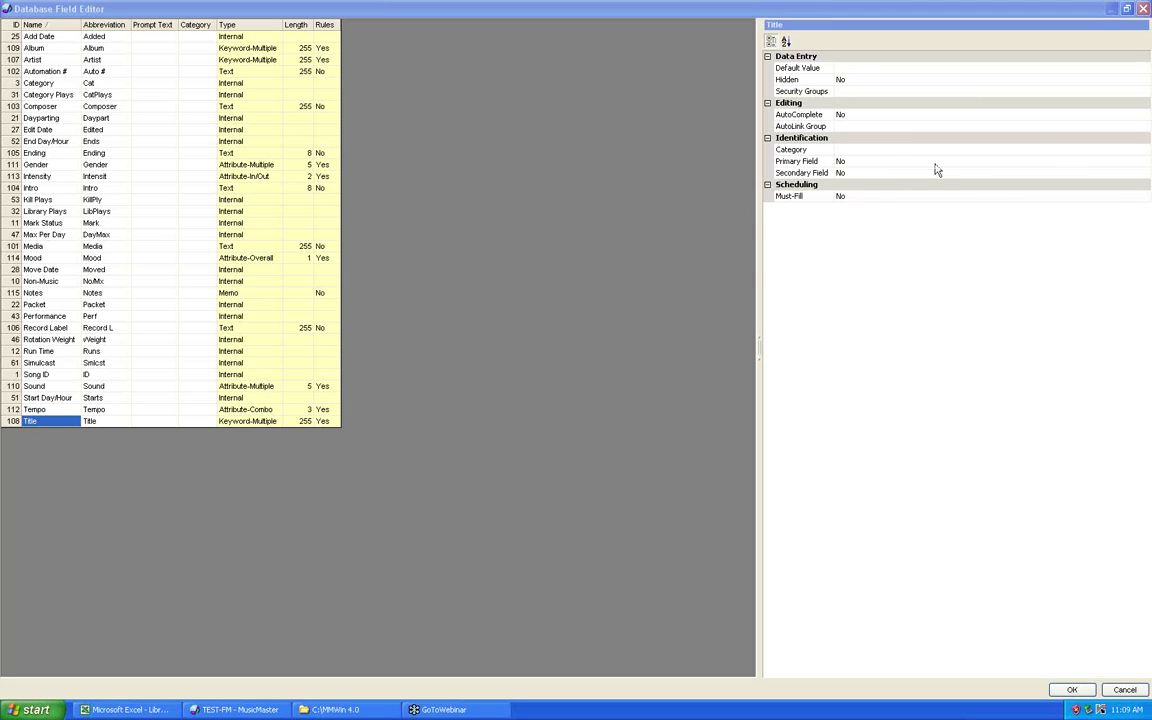
pyautogui.click(1060, 174)
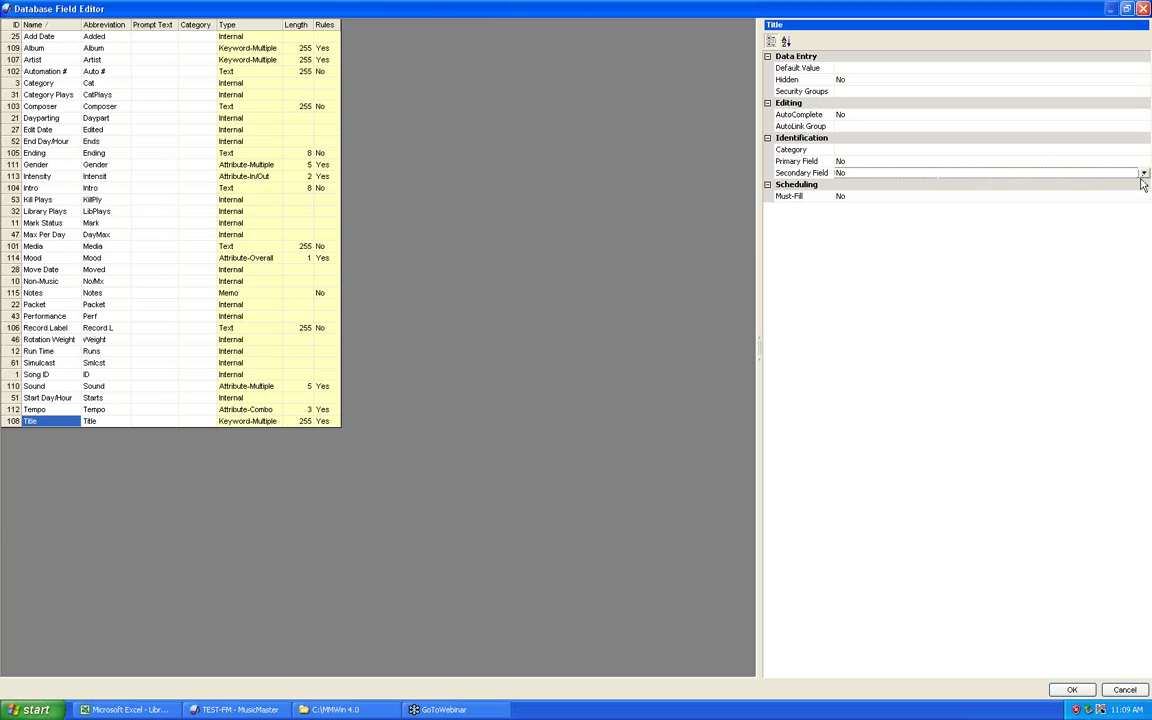
pyautogui.click(1060, 161)
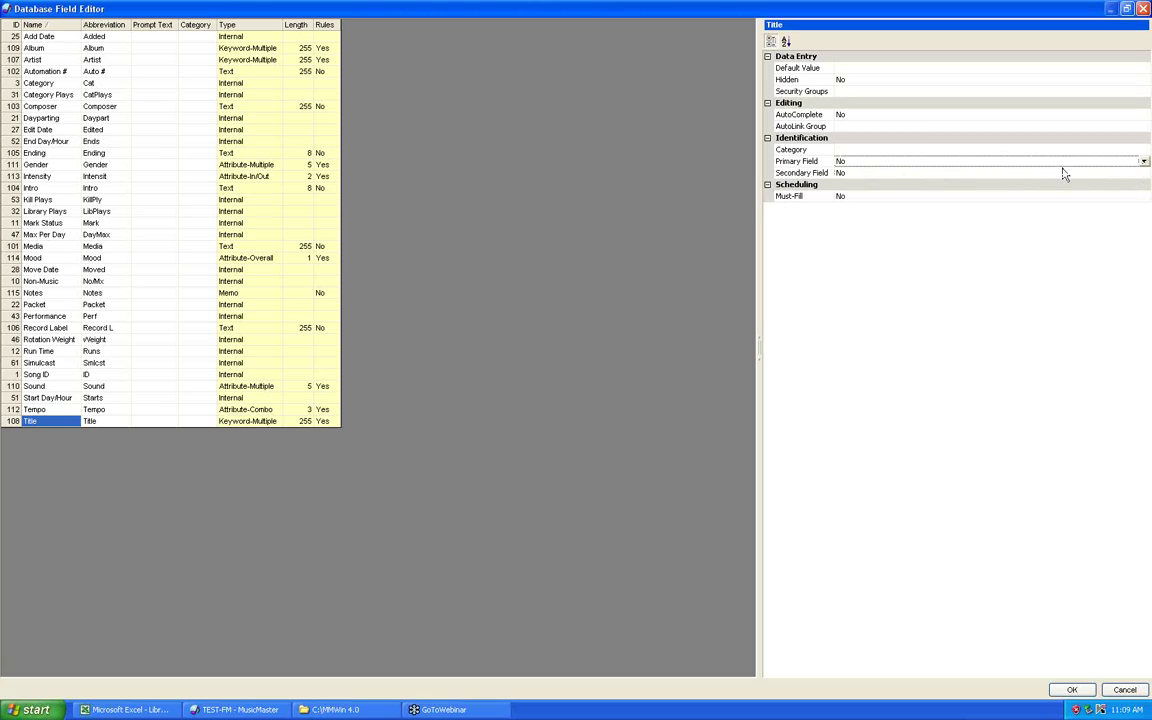
pyautogui.click(1145, 161)
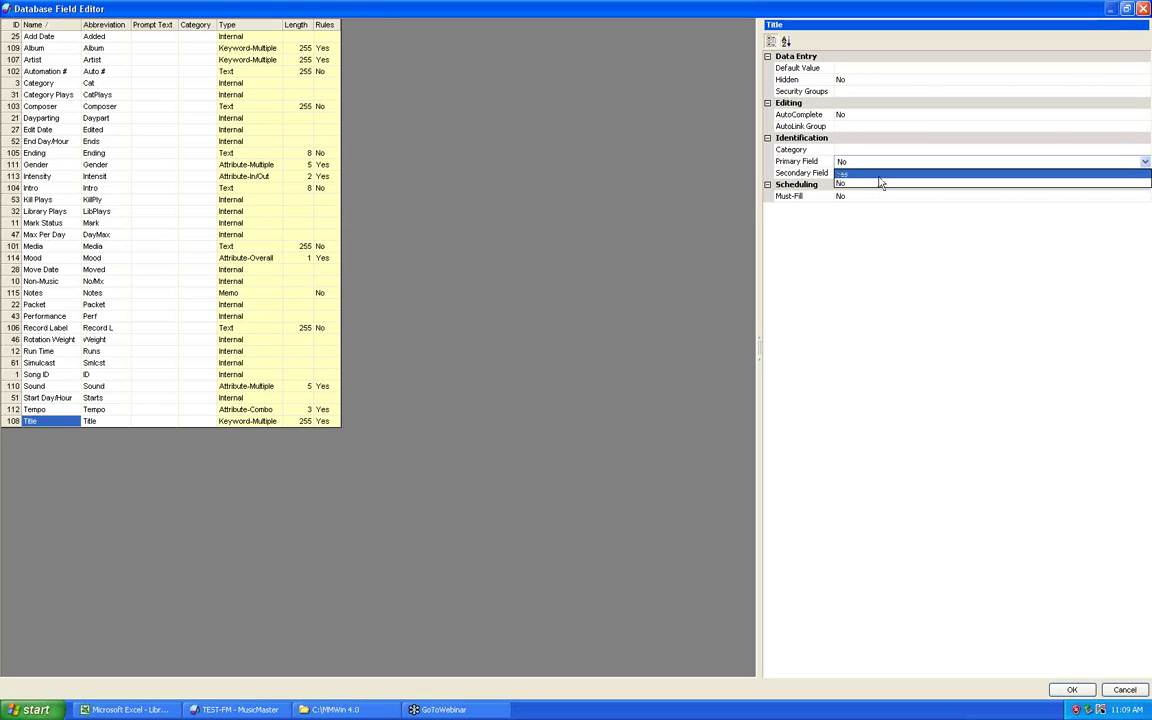
pyautogui.click(879, 175)
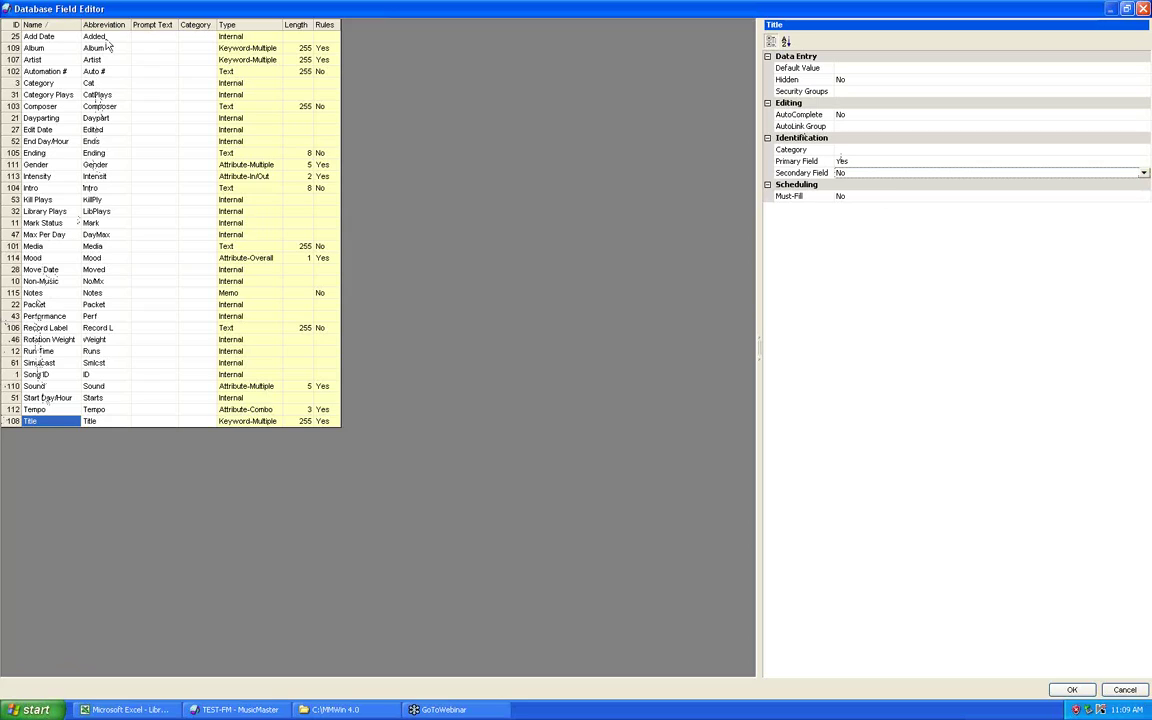
# Step: Set the Artist field's Secondary Field property to Yes and save the field changes
pyautogui.click(31, 60)
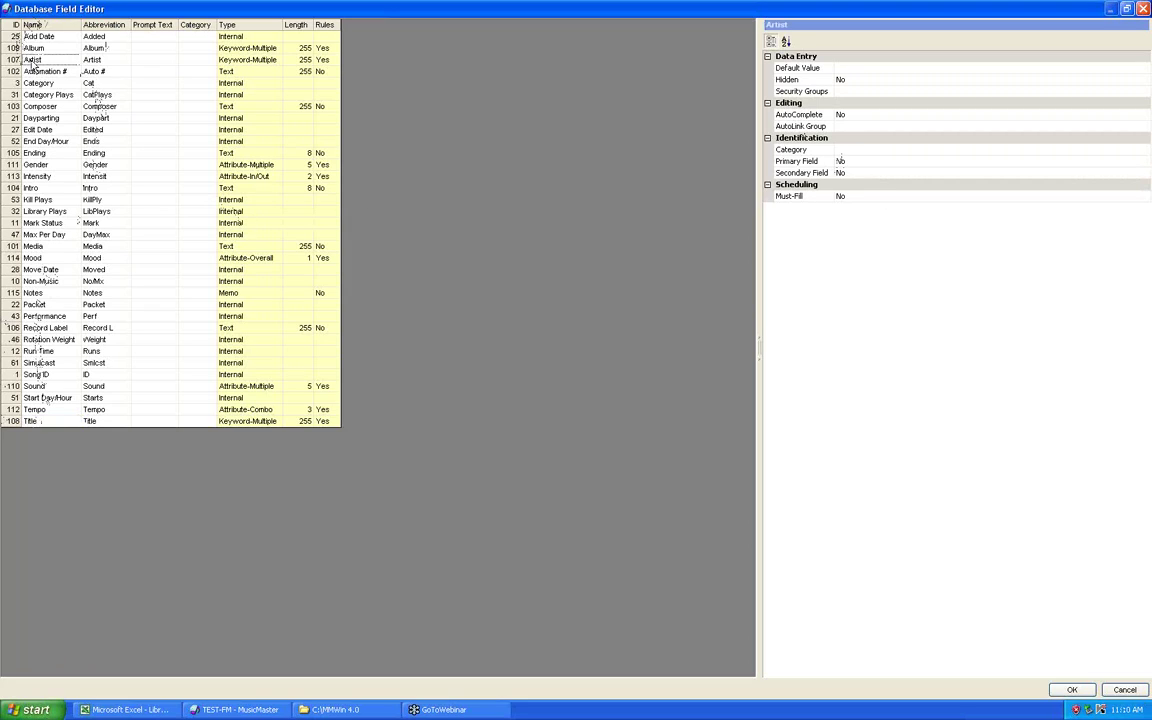
pyautogui.click(939, 175)
pyautogui.click(933, 175)
pyautogui.click(908, 186)
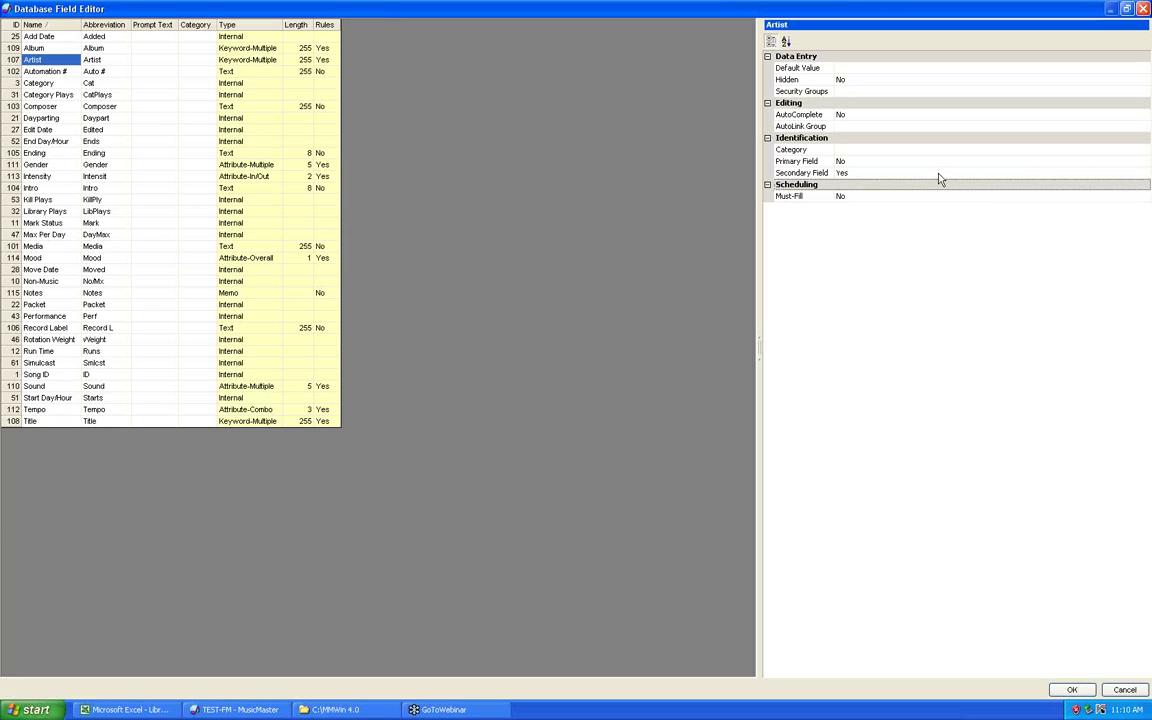
pyautogui.click(1073, 690)
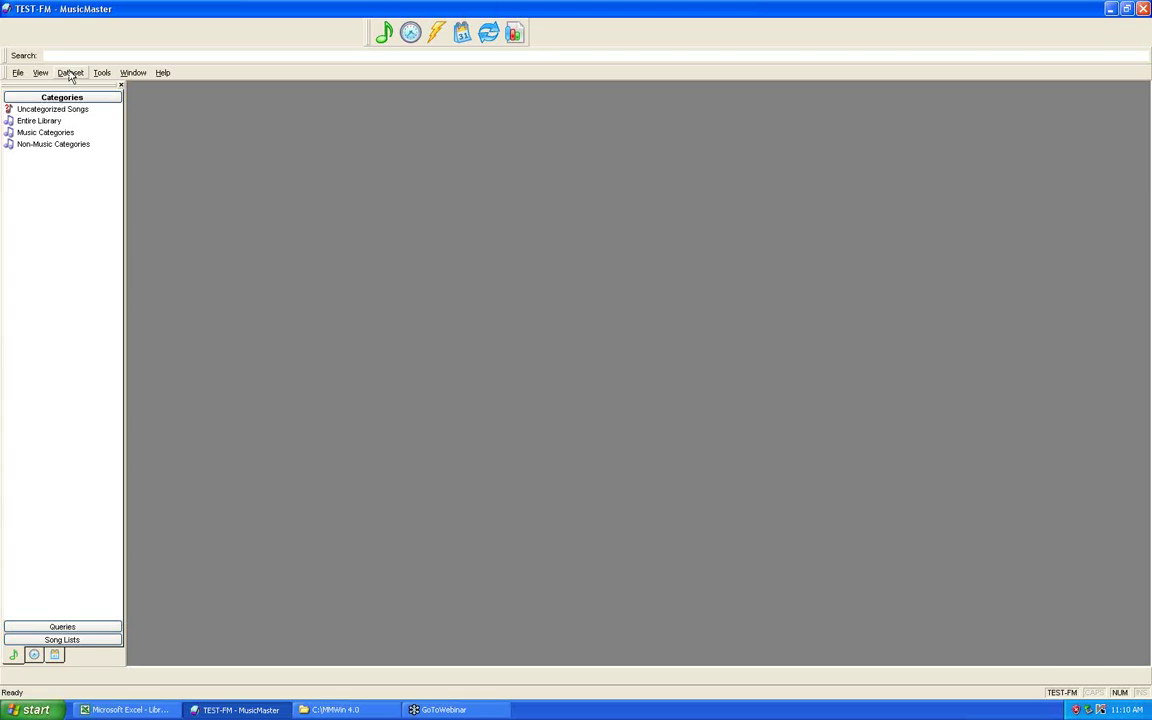
# Step: Turn on automatic purging of schedule history when necessary in the History Purge settings
pyautogui.click(71, 76)
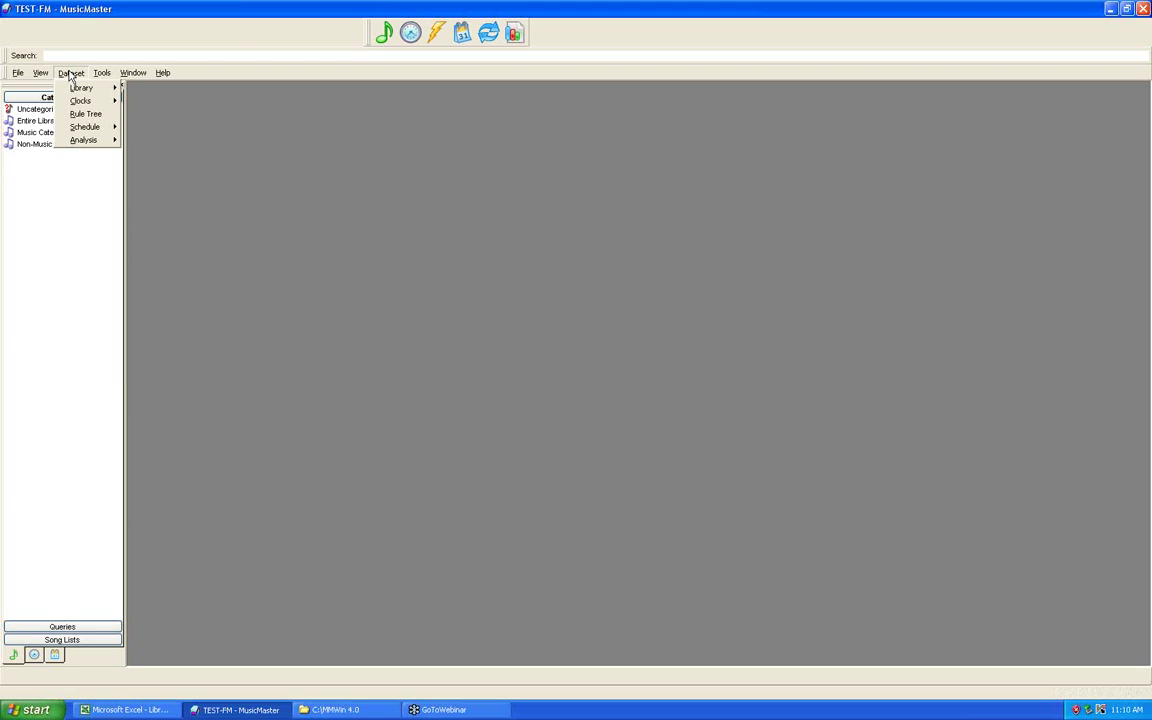
pyautogui.moveTo(79, 128)
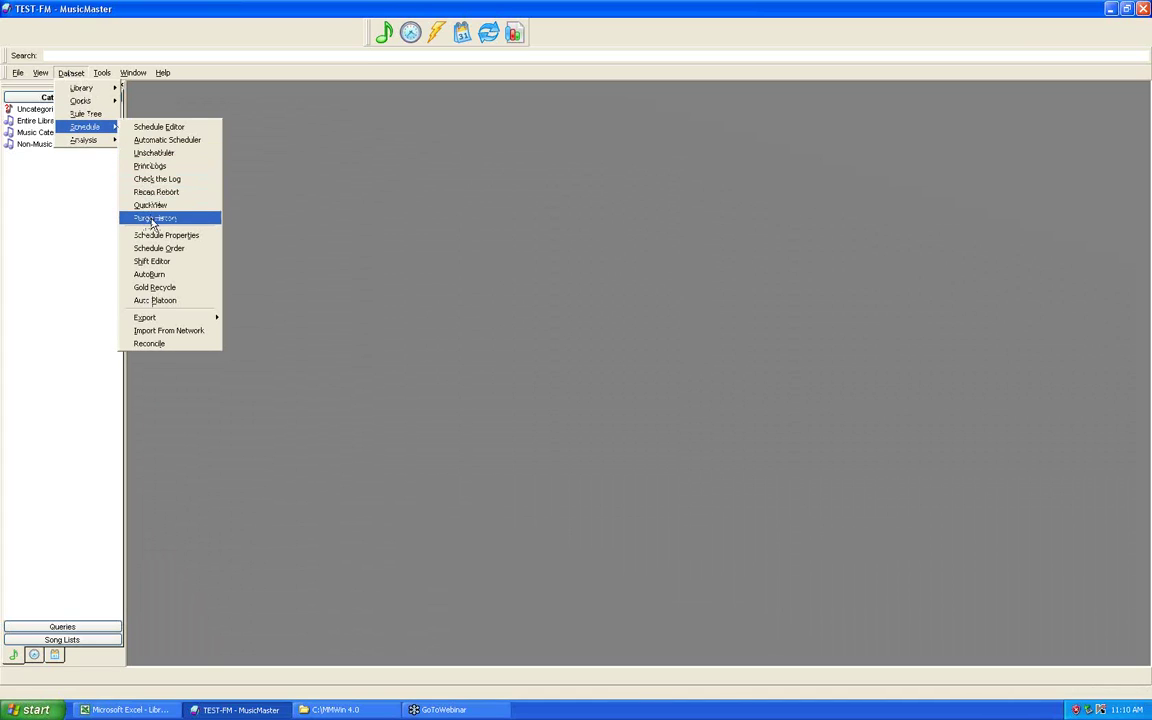
pyautogui.click(155, 218)
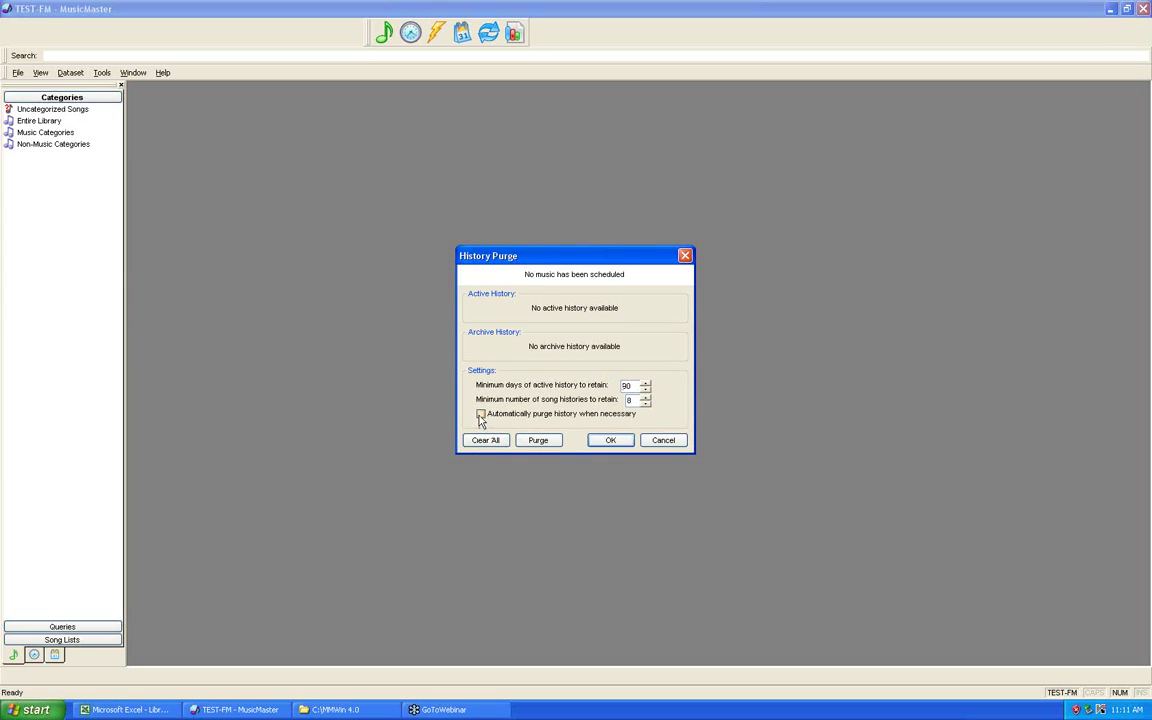
pyautogui.click(480, 418)
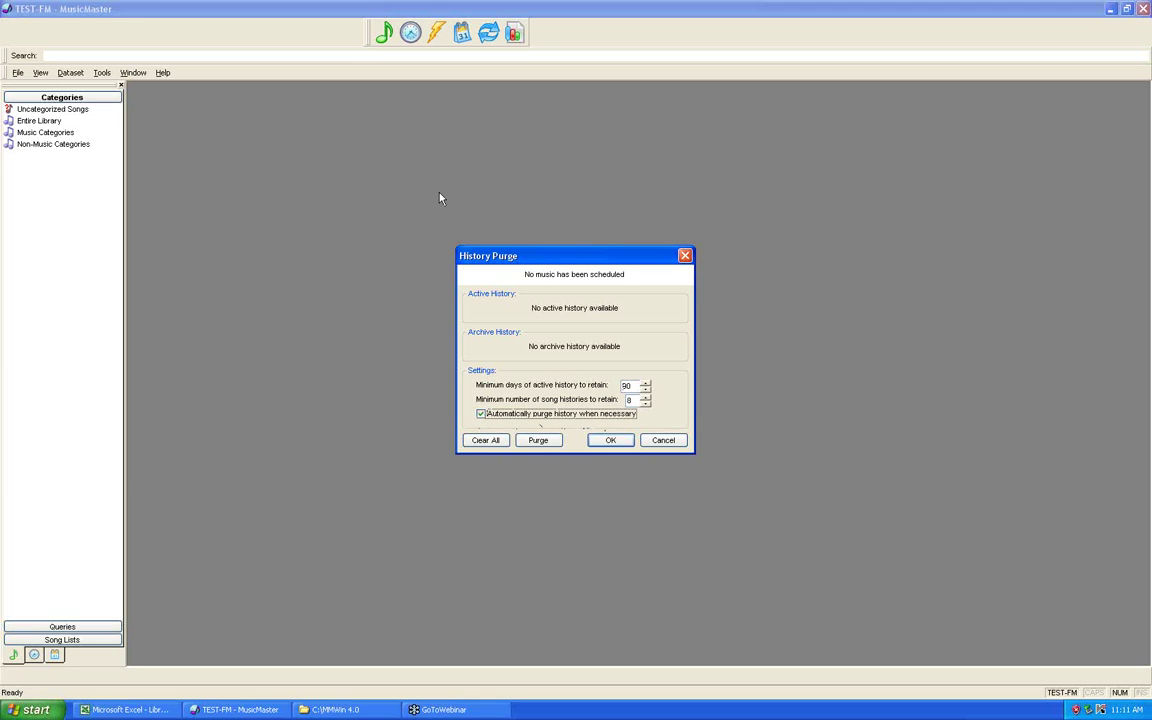
pyautogui.click(610, 441)
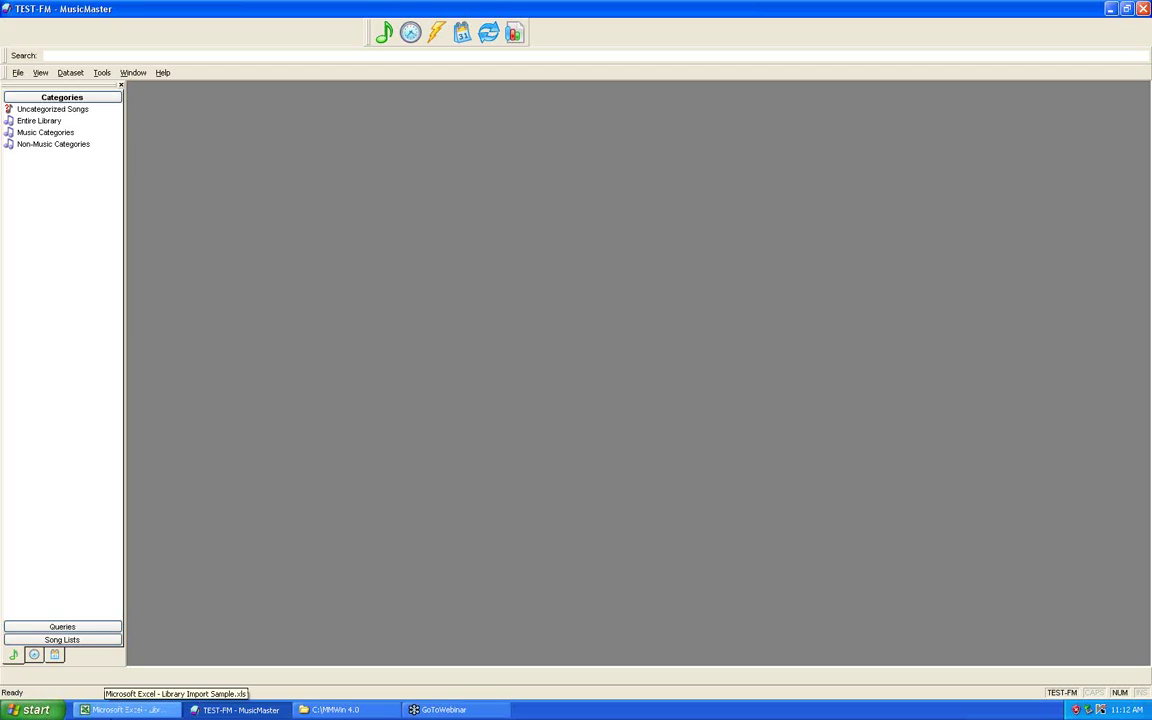
# Step: Switch to Library Import Sample.xls in Excel and examine its number, category, run time, title and artist columns
pyautogui.click(118, 710)
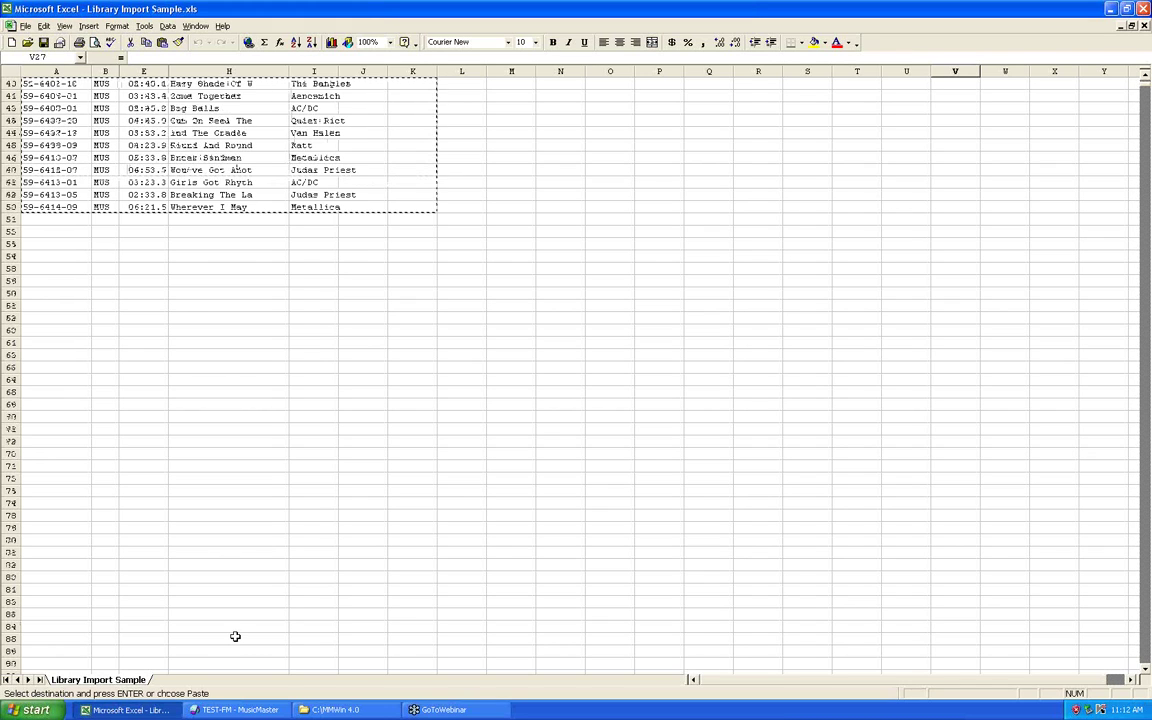
pyautogui.scroll(13, 230, 630)
pyautogui.scroll(-2, 229, 600)
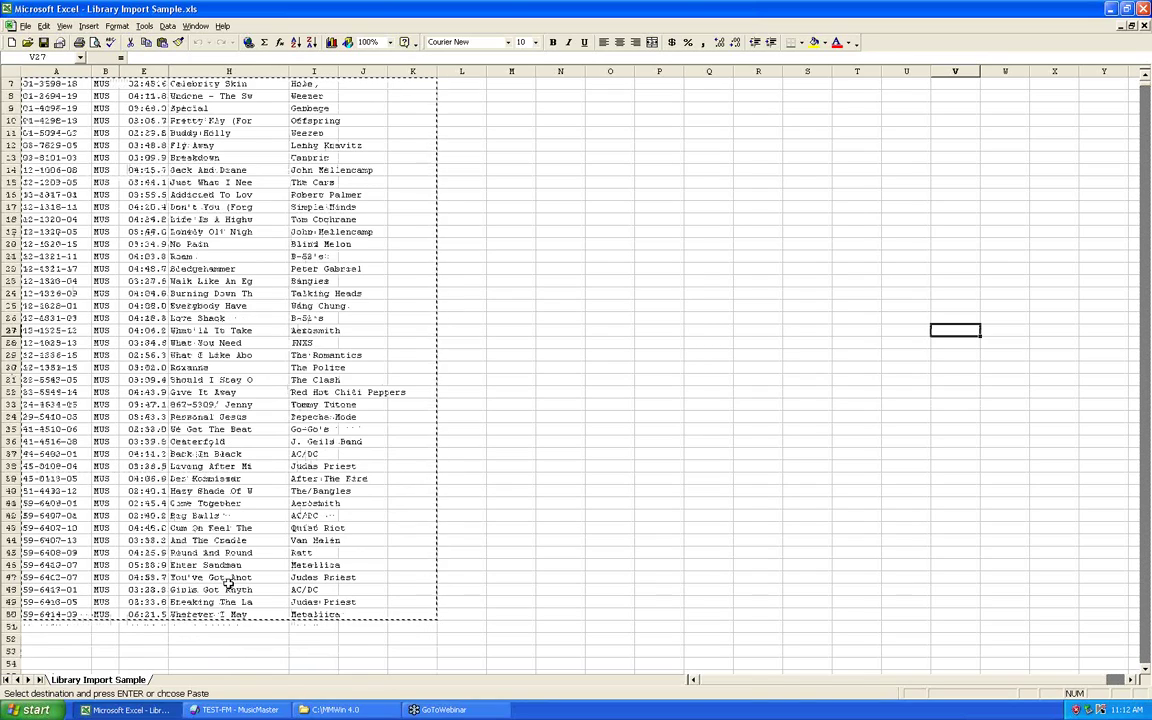
pyautogui.scroll(2, 245, 560)
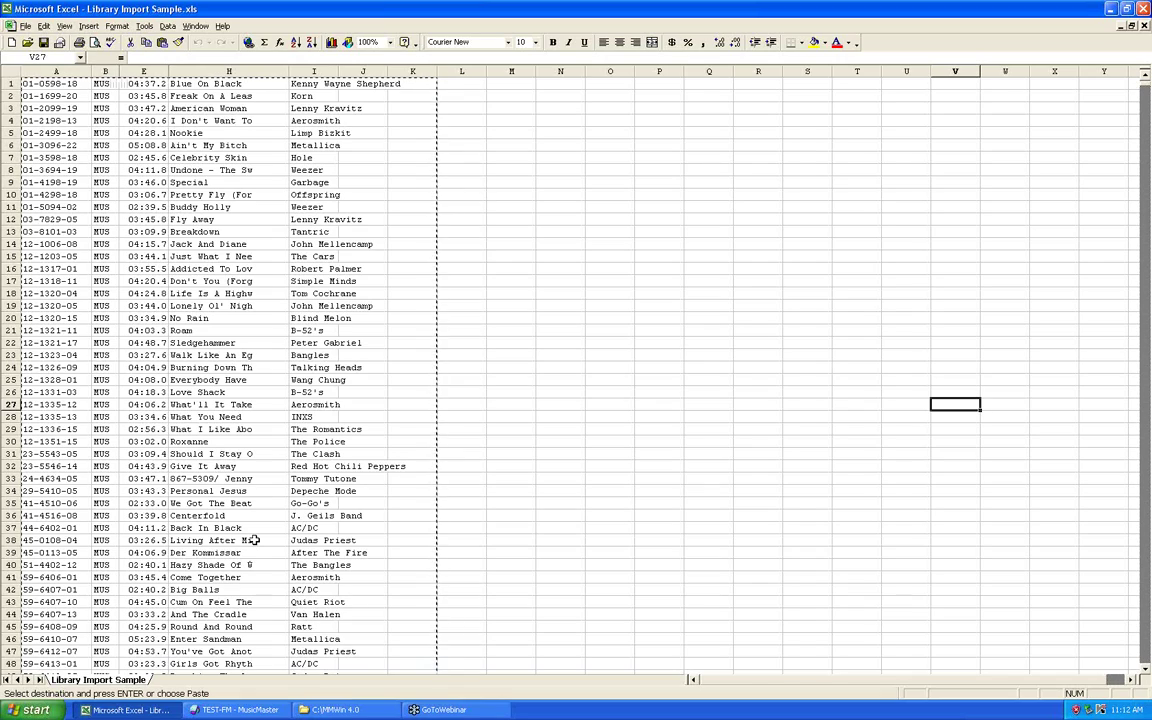
pyautogui.click(52, 129)
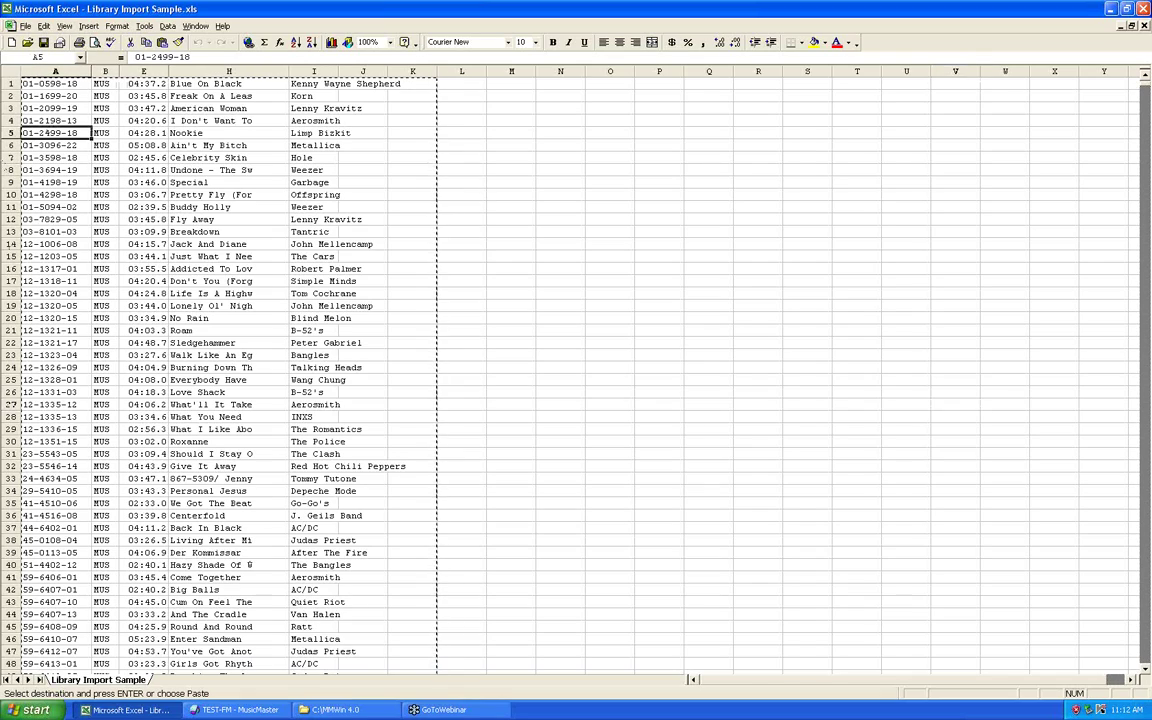
pyautogui.click(103, 133)
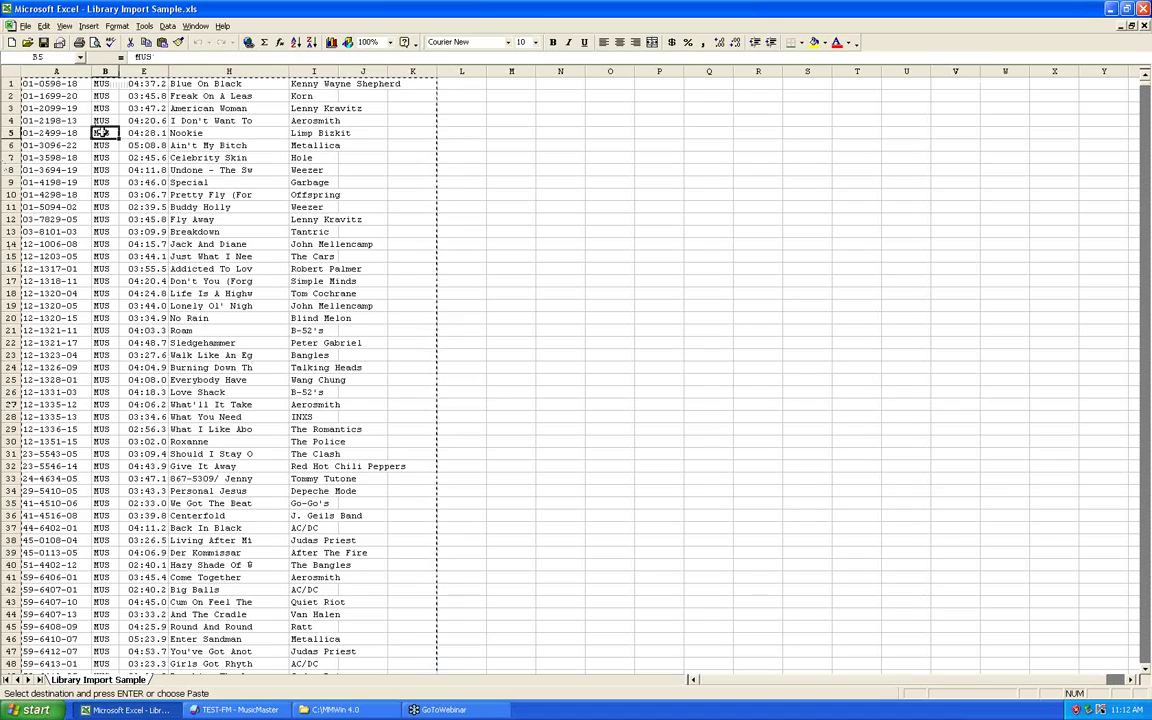
pyautogui.click(131, 132)
pyautogui.press('Down')
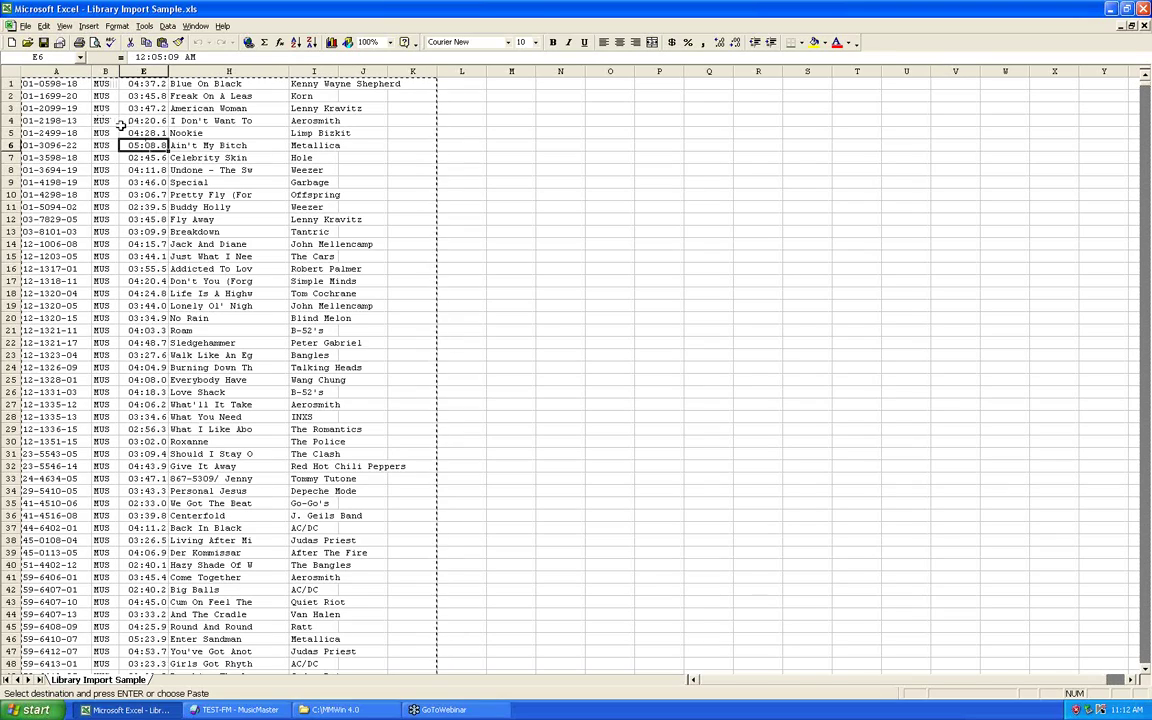
pyautogui.click(230, 109)
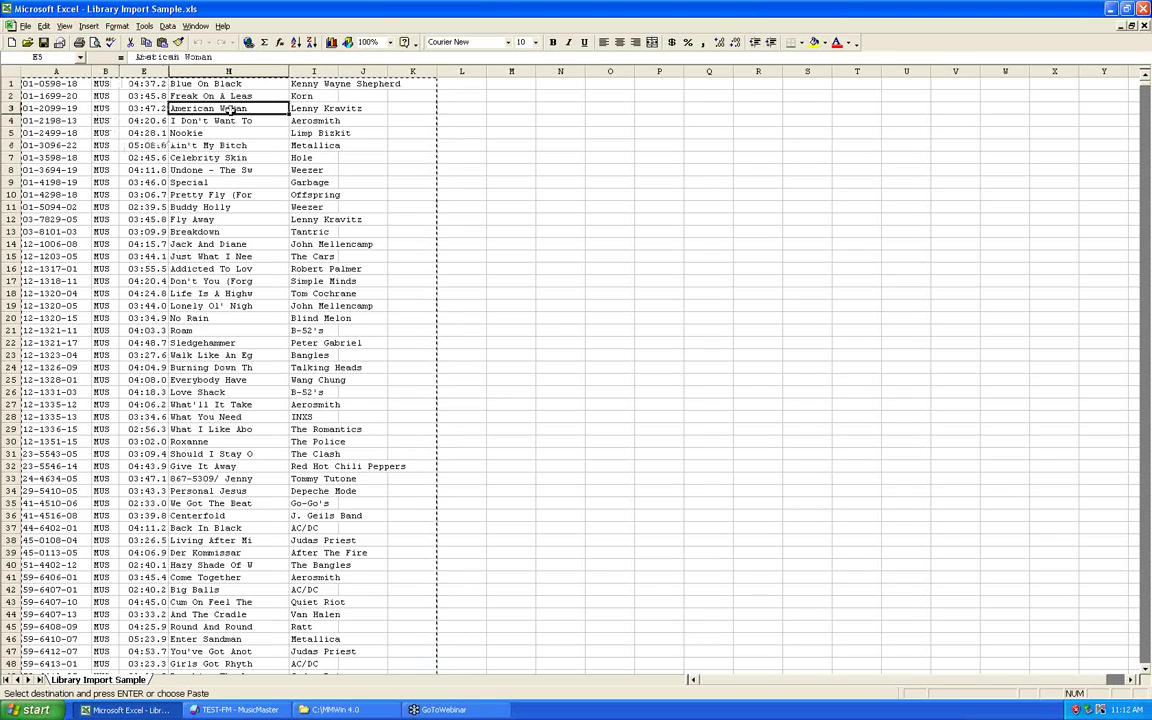
pyautogui.click(345, 133)
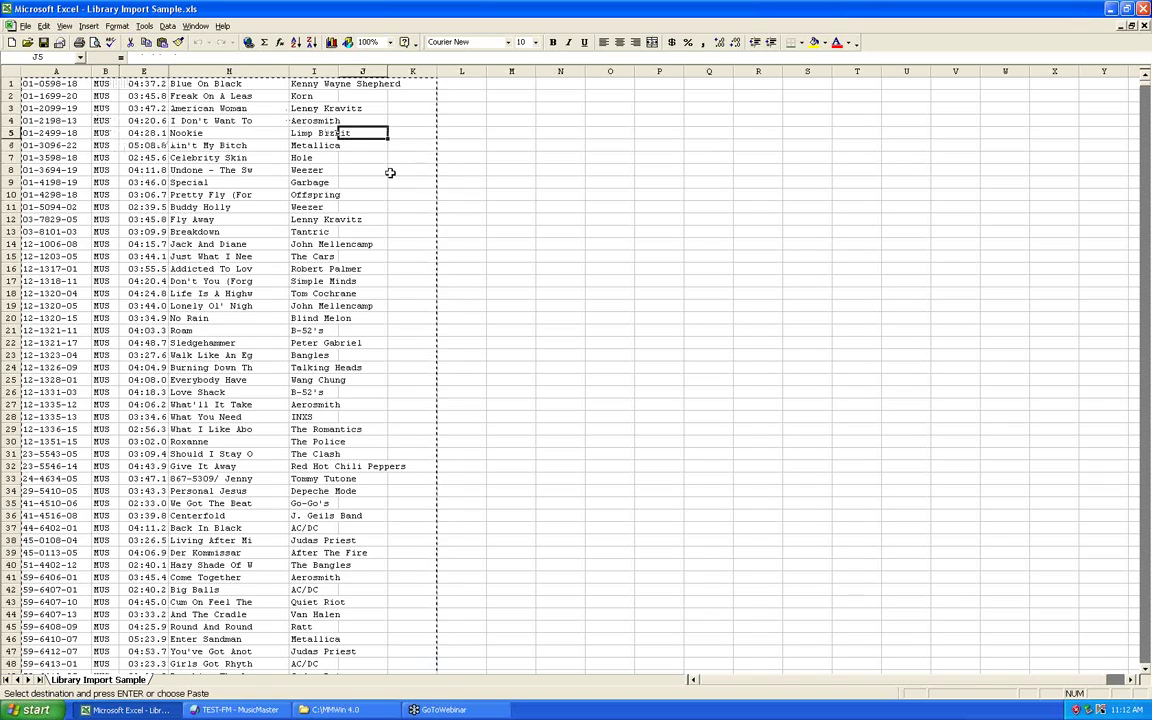
pyautogui.scroll(-2, 388, 178)
pyautogui.scroll(2, 388, 178)
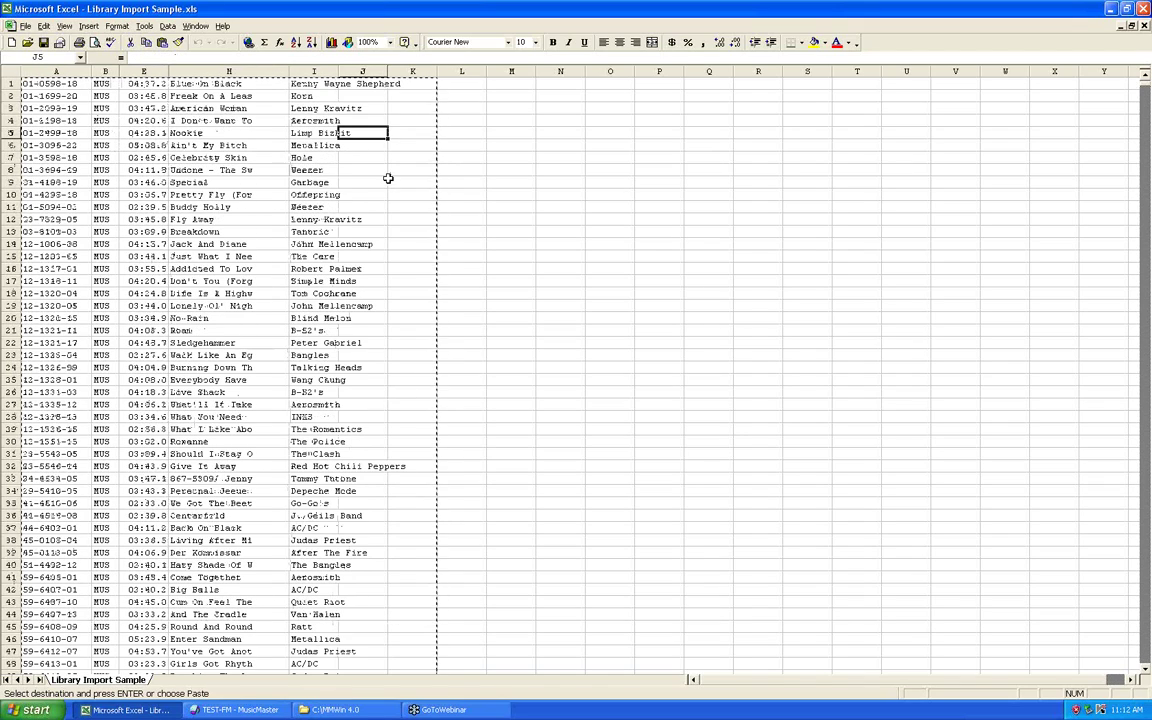
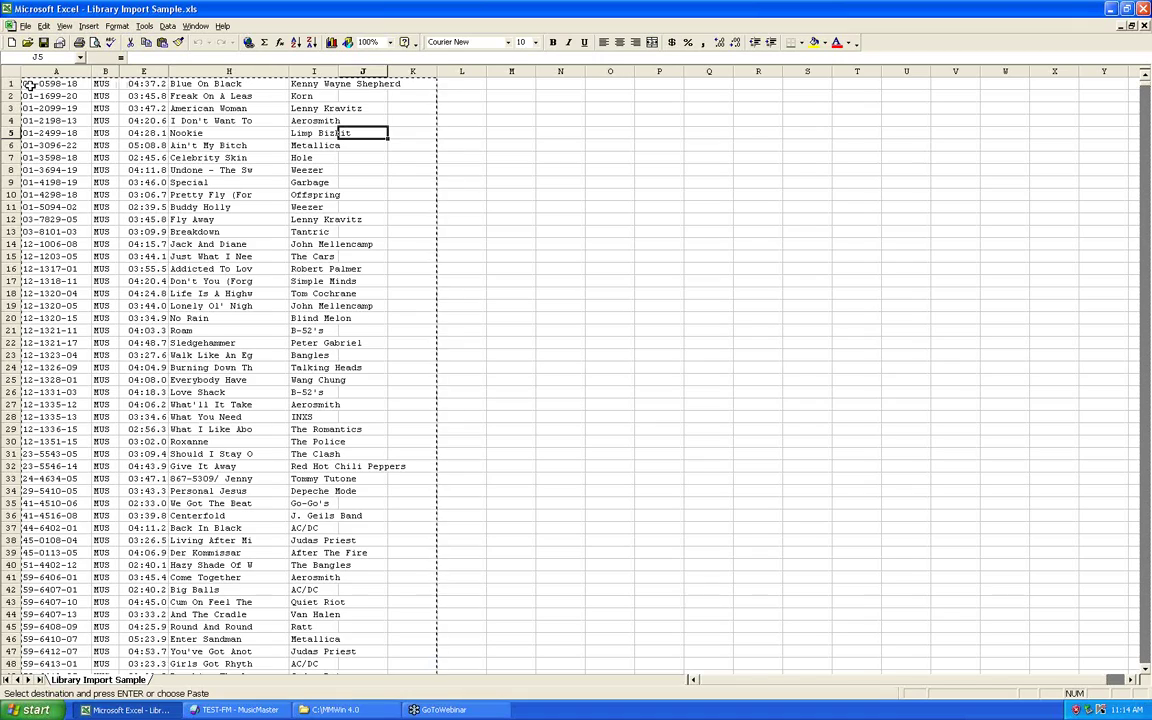
# Step: Copy all the song rows from A1 through row 50 across column K in the spreadsheet
pyautogui.click(30, 84)
pyautogui.moveTo(119, 93); pyautogui.dragTo(411, 590)
pyautogui.hotkey('ctrl', 'c')
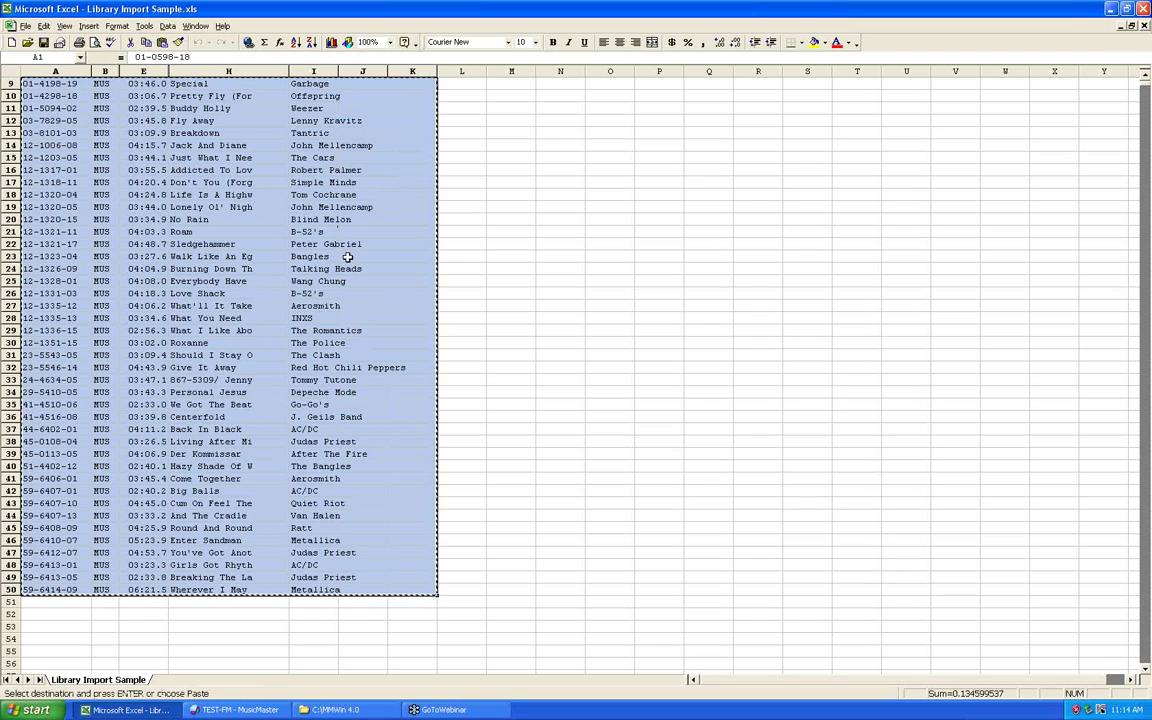
# Step: Switch to MusicMaster, open the dataset The New Format and list its uncategorized songs
pyautogui.click(240, 709)
pyautogui.click(18, 73)
pyautogui.click(30, 88)
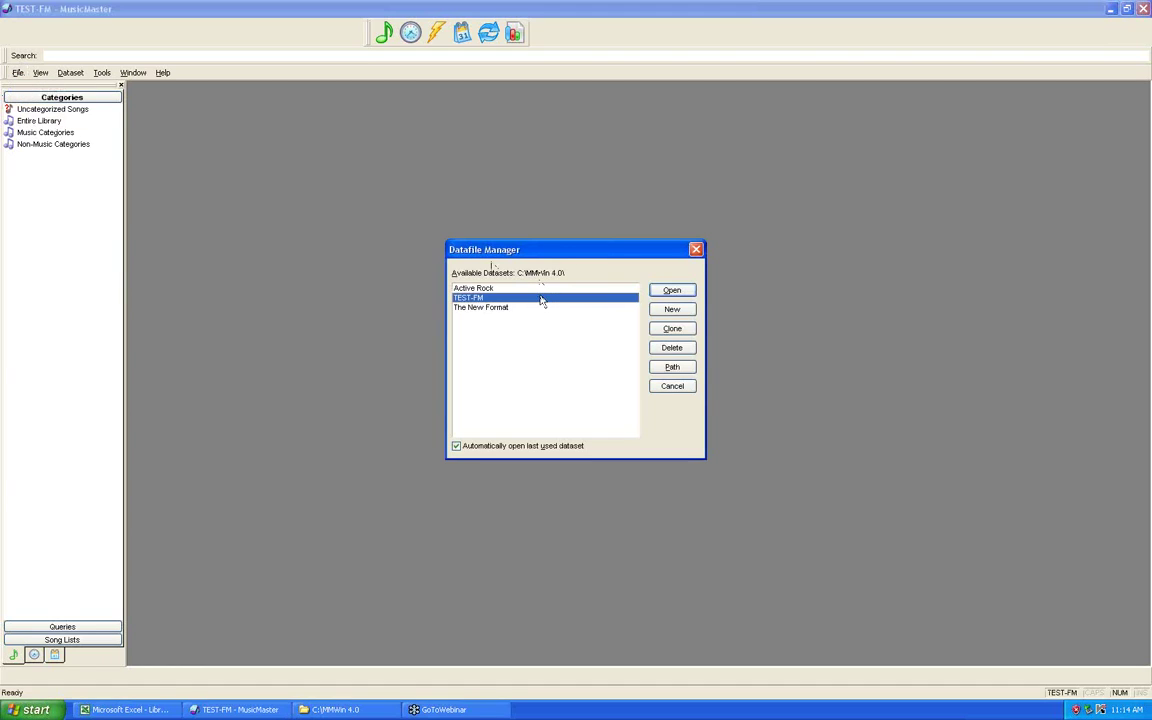
pyautogui.click(475, 308)
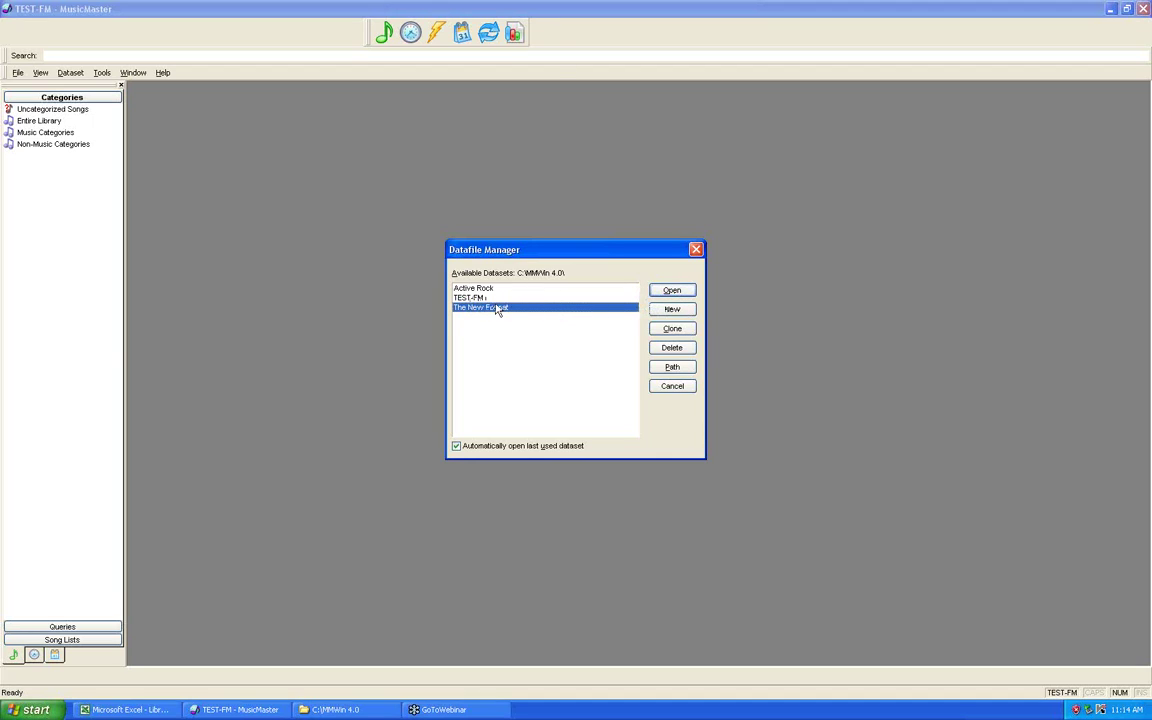
pyautogui.click(670, 292)
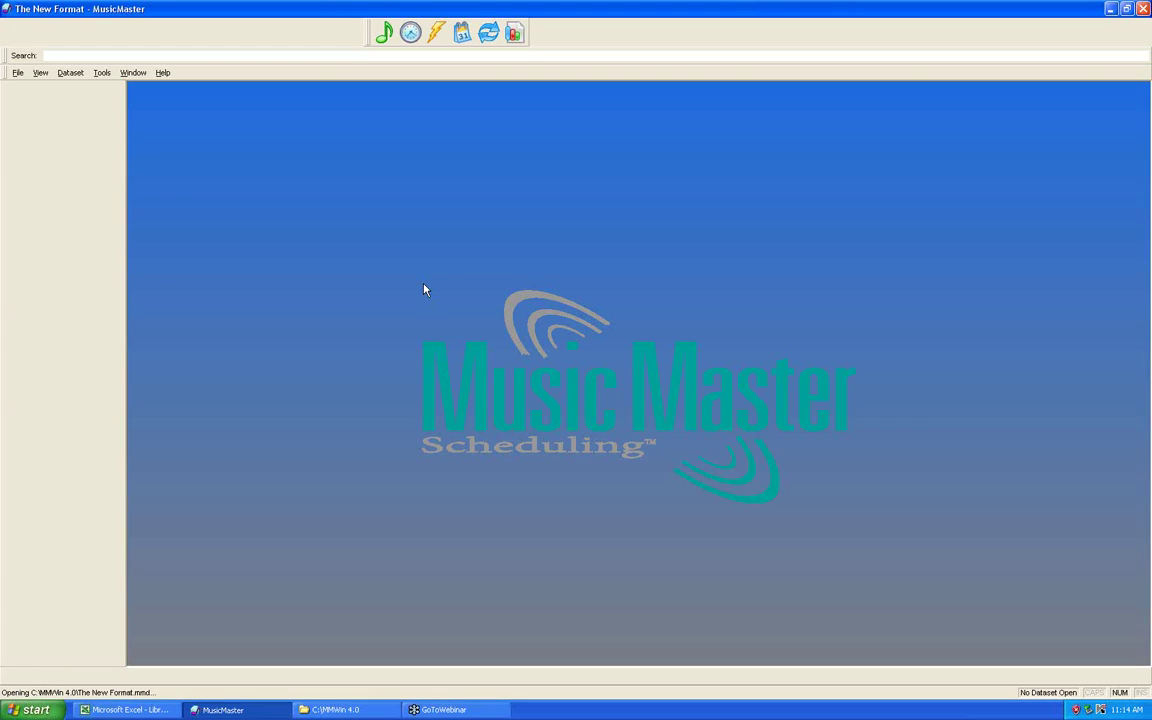
pyautogui.click(47, 110)
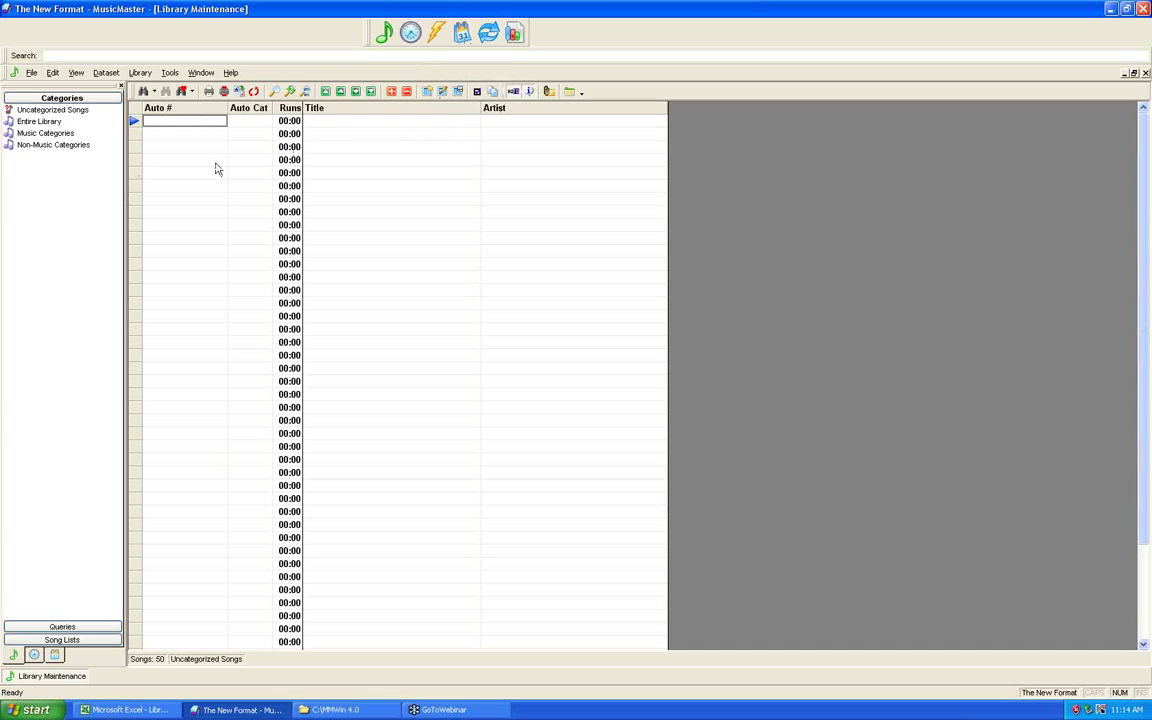
# Step: Compare the spreadsheet's columns in Excel with the fields selected in the MusicMaster library grid layout
pyautogui.click(125, 709)
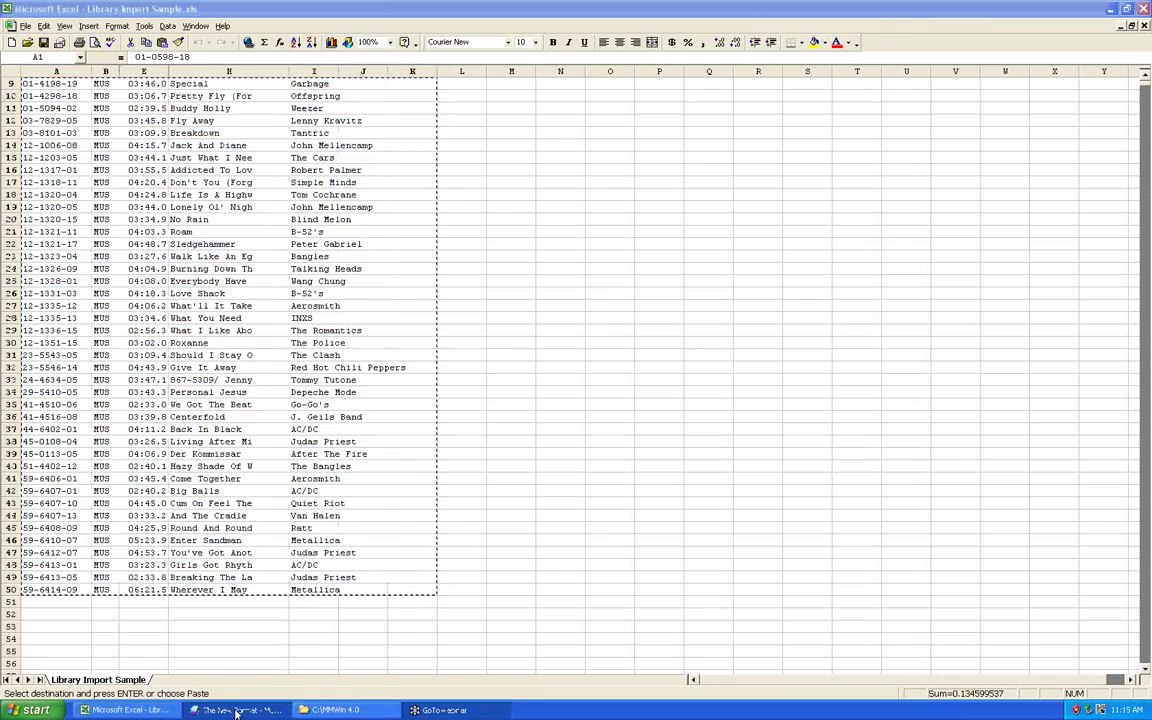
pyautogui.click(236, 710)
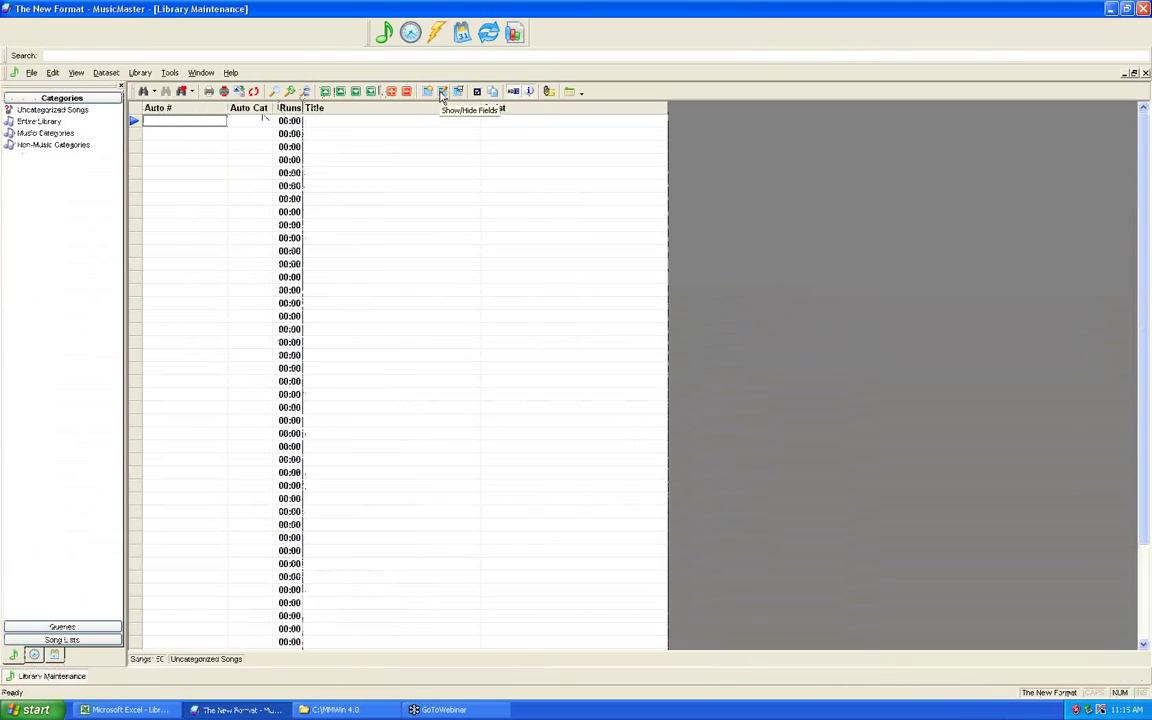
pyautogui.click(442, 92)
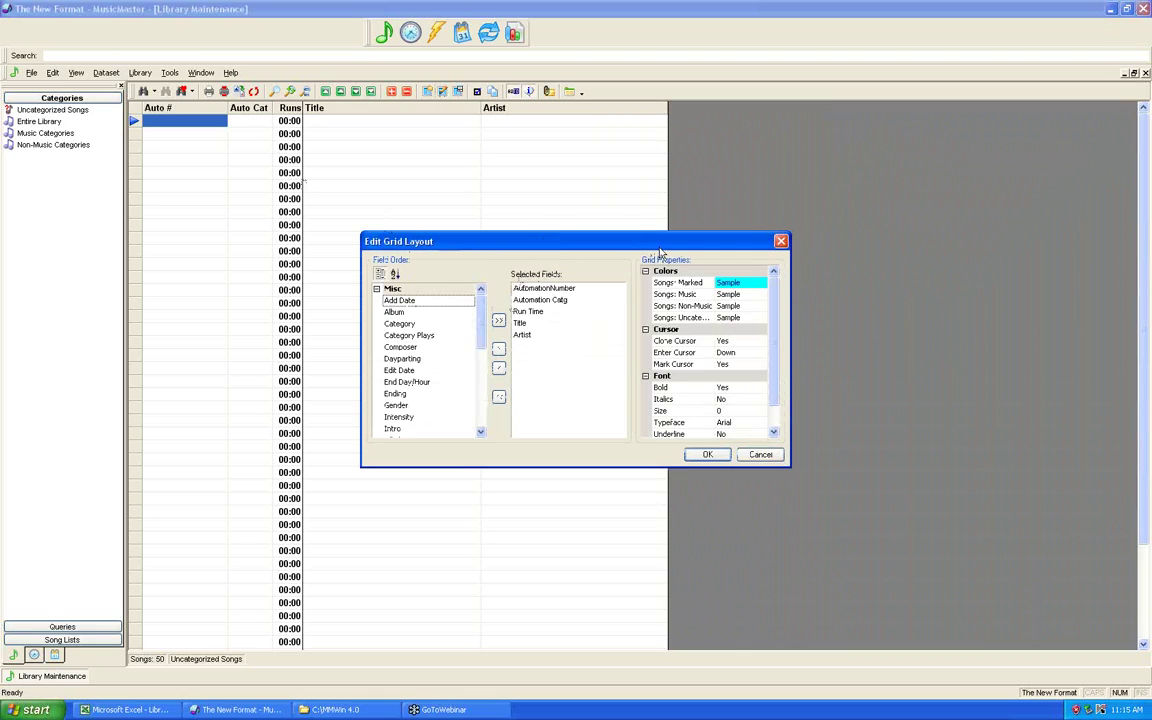
pyautogui.click(707, 454)
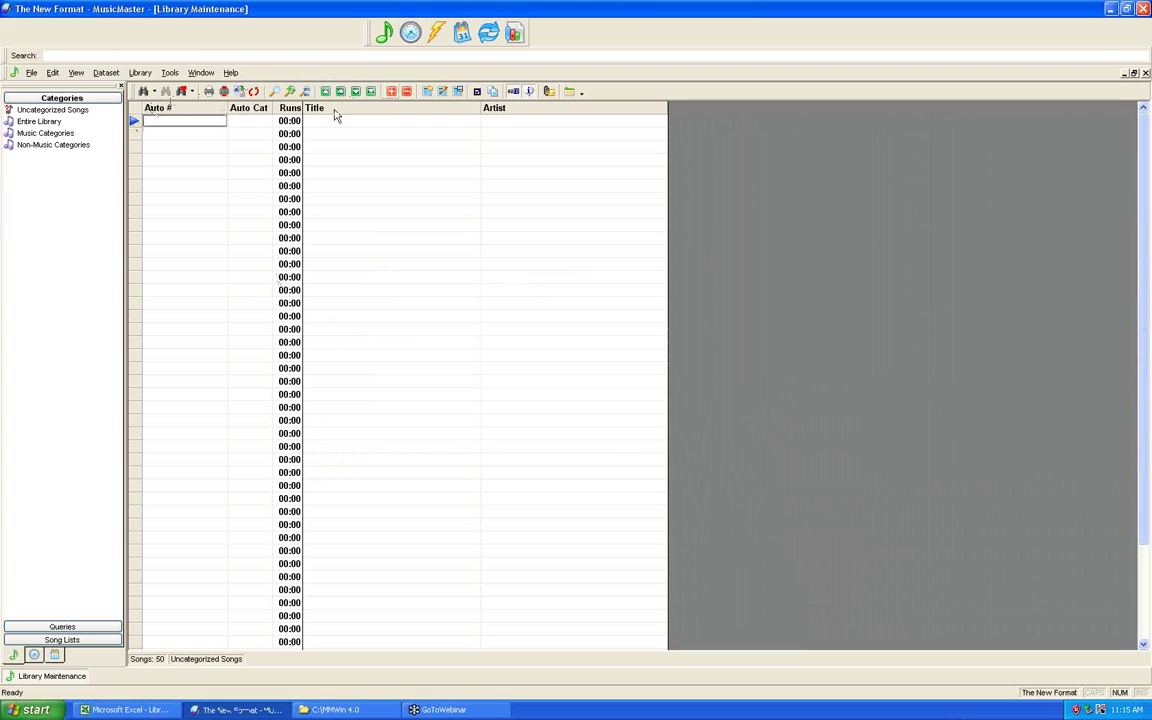
# Step: Examine the new song entry options for the target category and the number of blank songs, without adding any
pyautogui.click(391, 92)
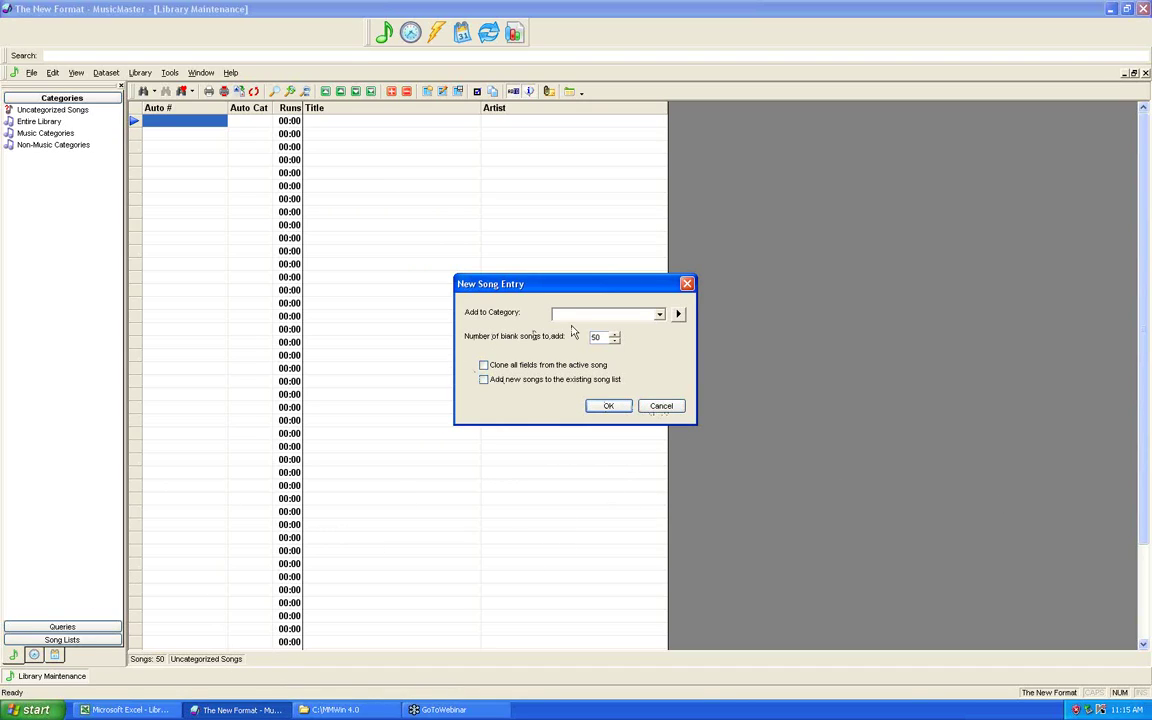
pyautogui.click(659, 315)
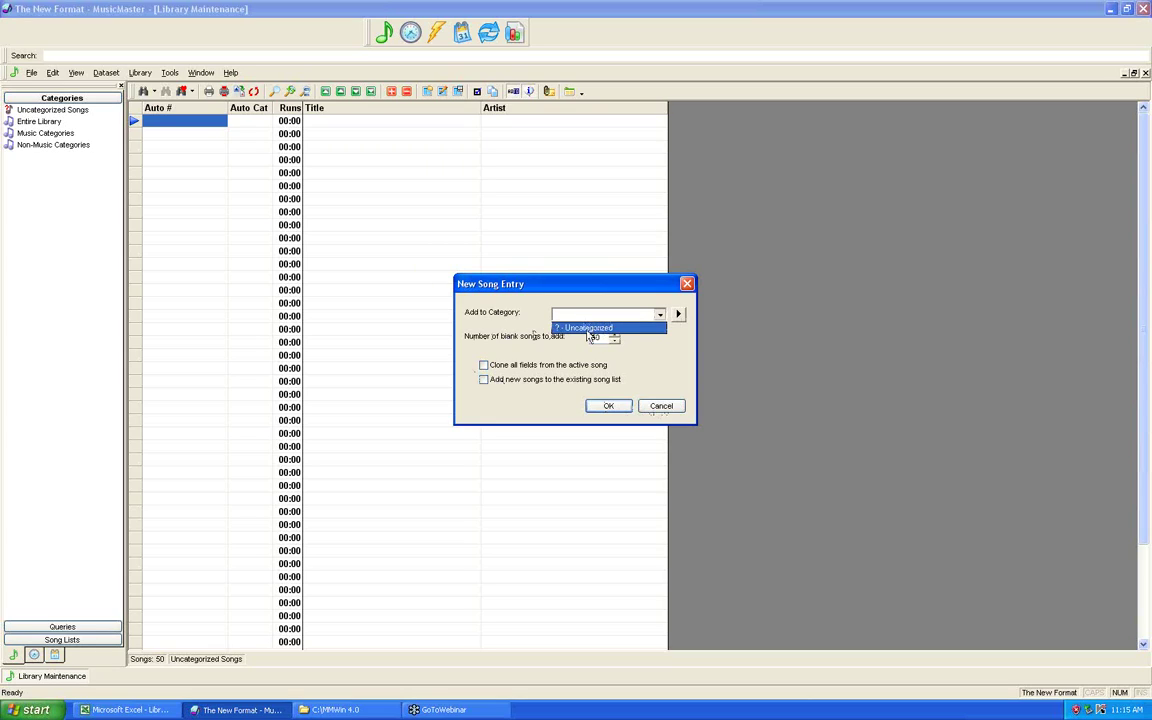
pyautogui.click(667, 411)
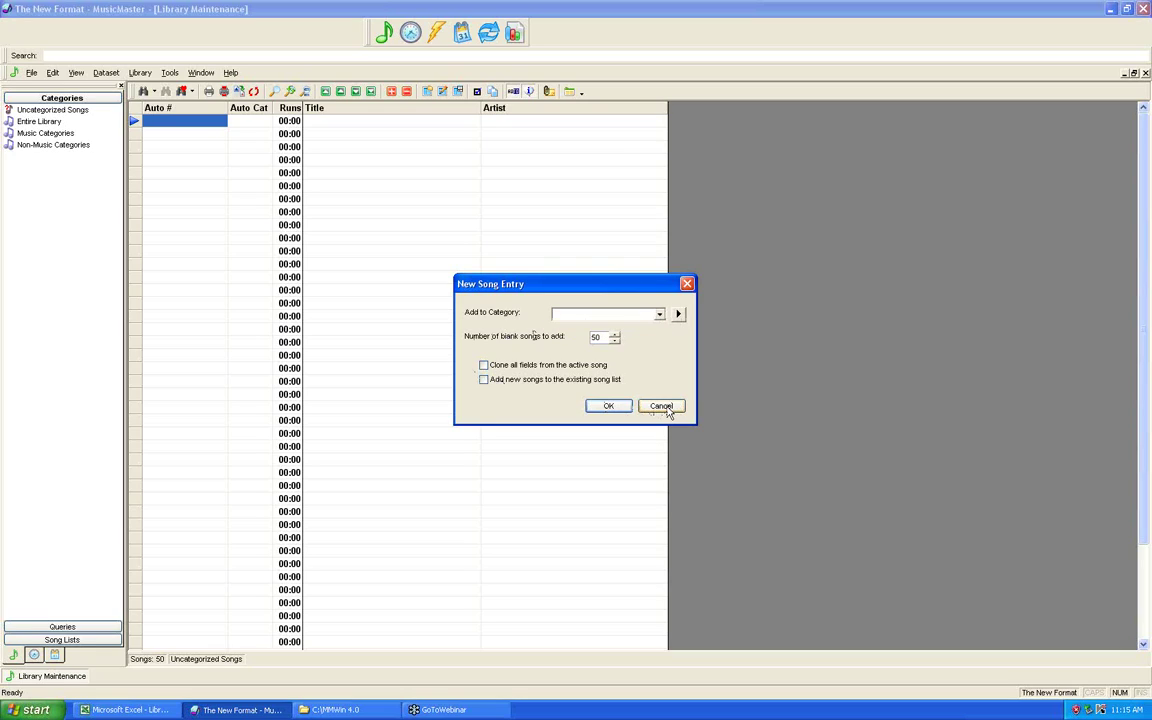
pyautogui.click(662, 407)
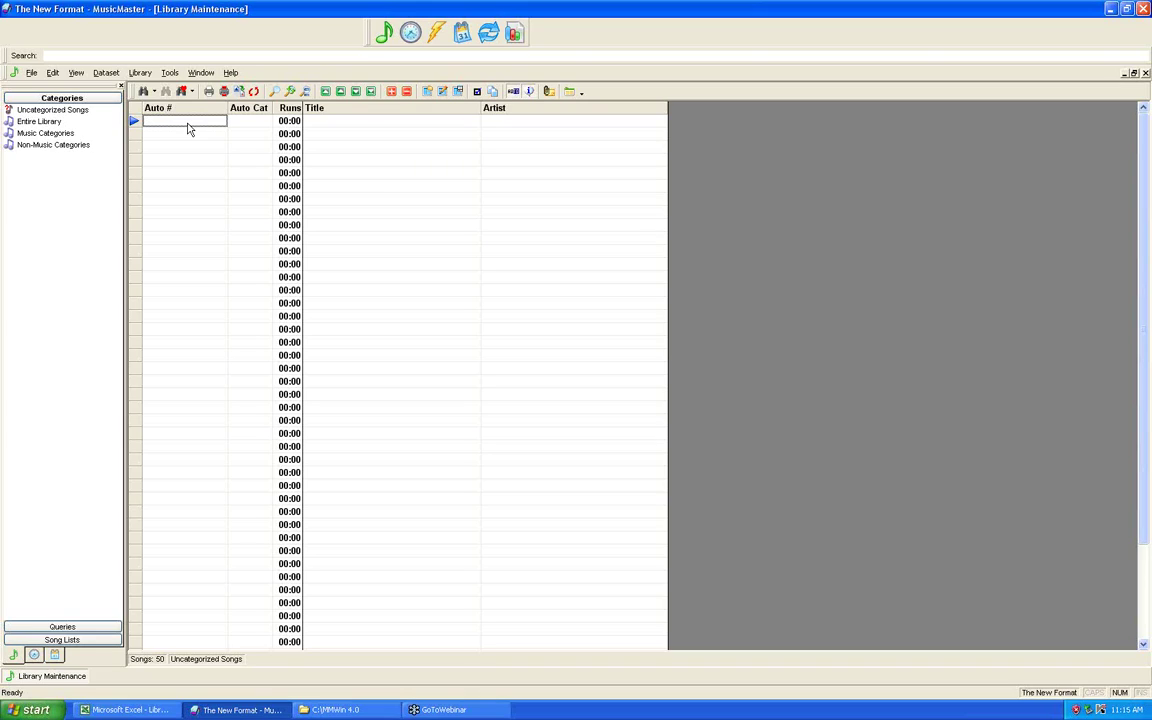
# Step: Paste the copied spreadsheet songs into the blank uncategorized entries, starting at the first Auto # cell
pyautogui.hotkey('ctrl', 'v')
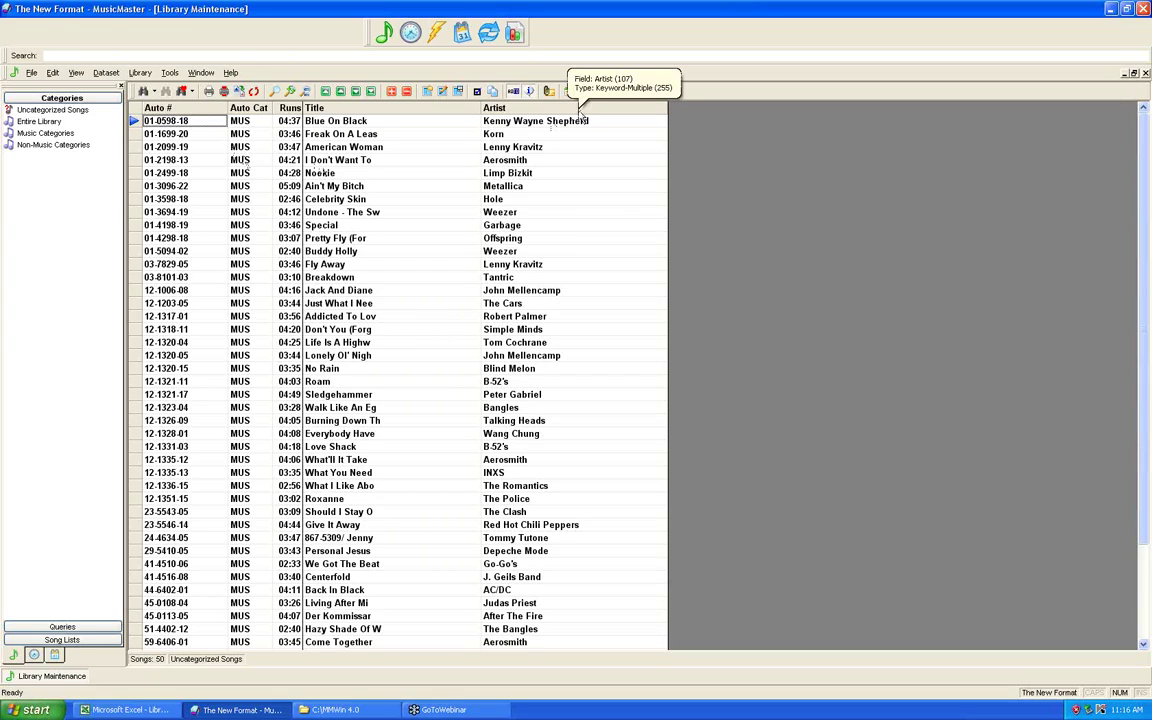
# Step: Add the Gender, Sound and Tempo fields to the end of the library grid layout
pyautogui.click(442, 97)
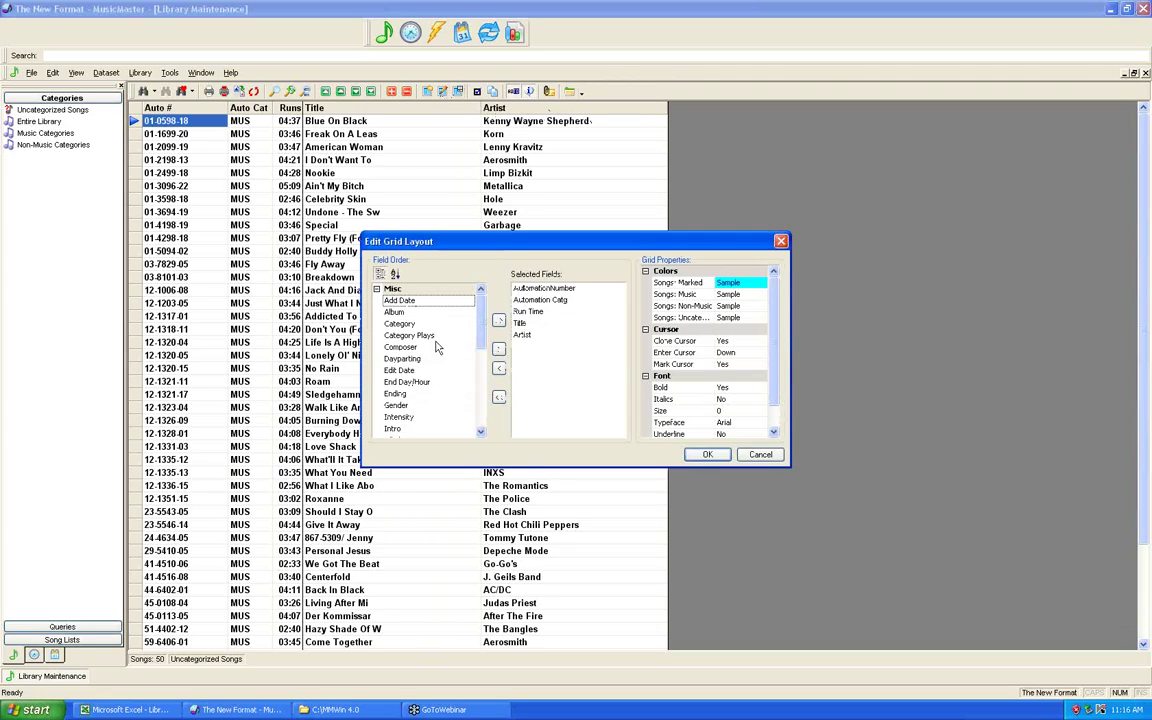
pyautogui.scroll(-2, 389, 336)
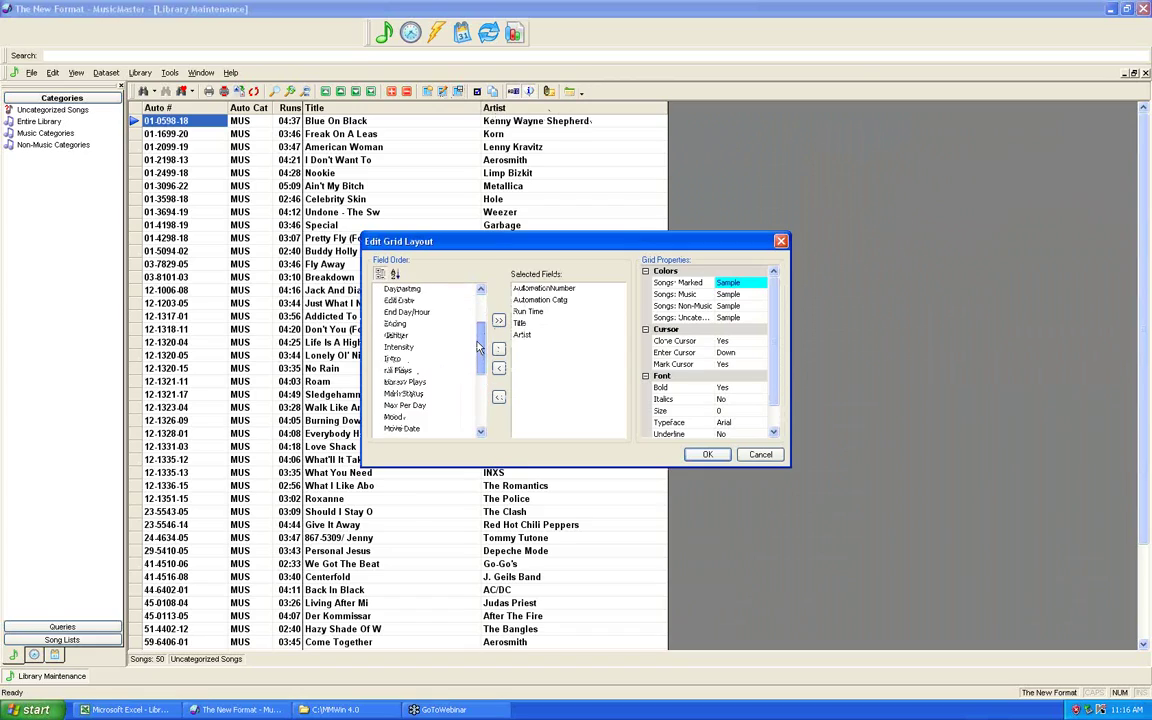
pyautogui.click(389, 336)
pyautogui.click(496, 349)
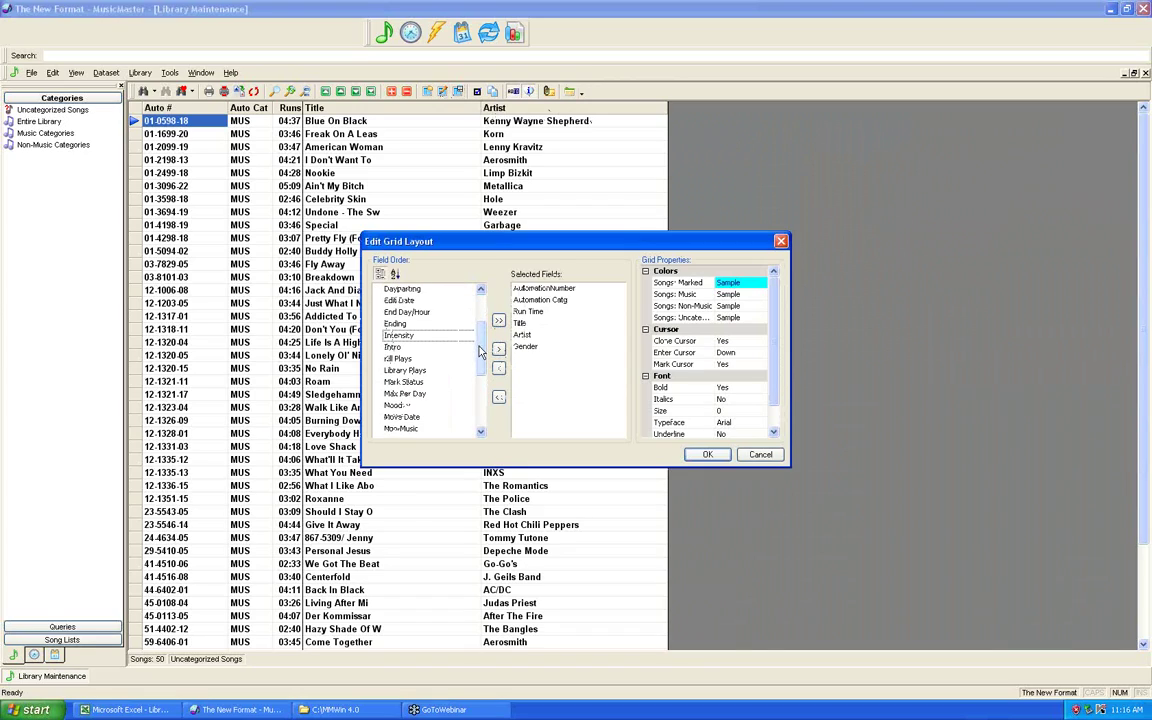
pyautogui.scroll(-2, 480, 360)
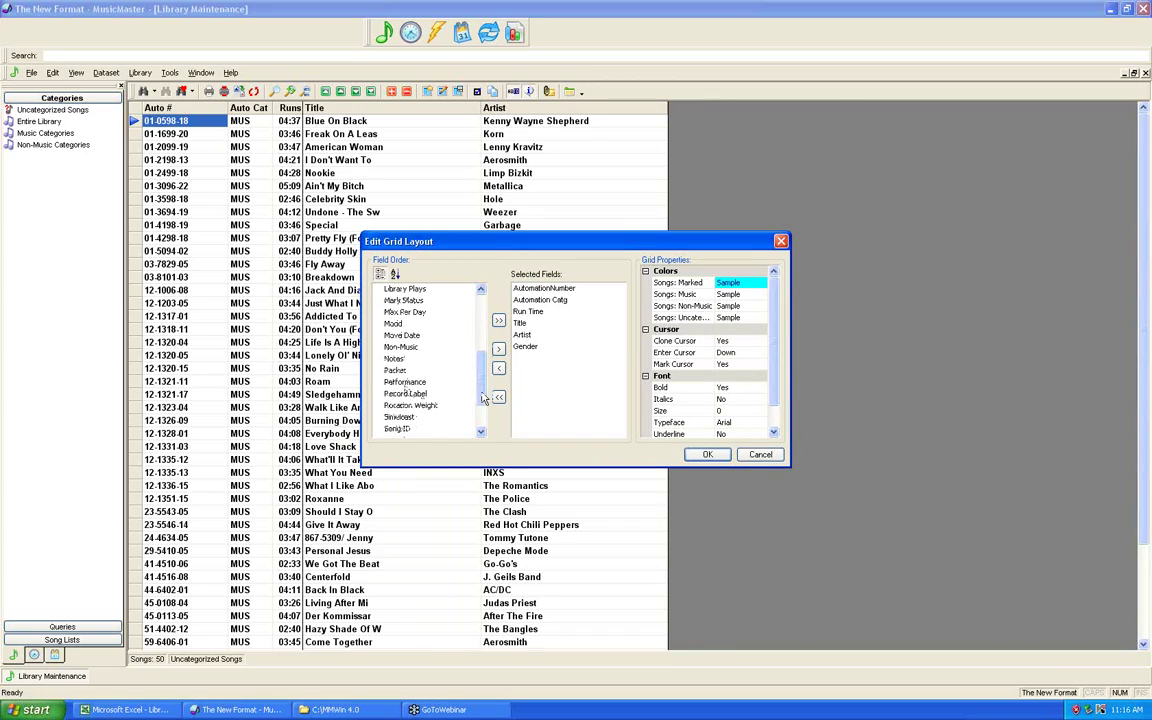
pyautogui.scroll(-2, 483, 398)
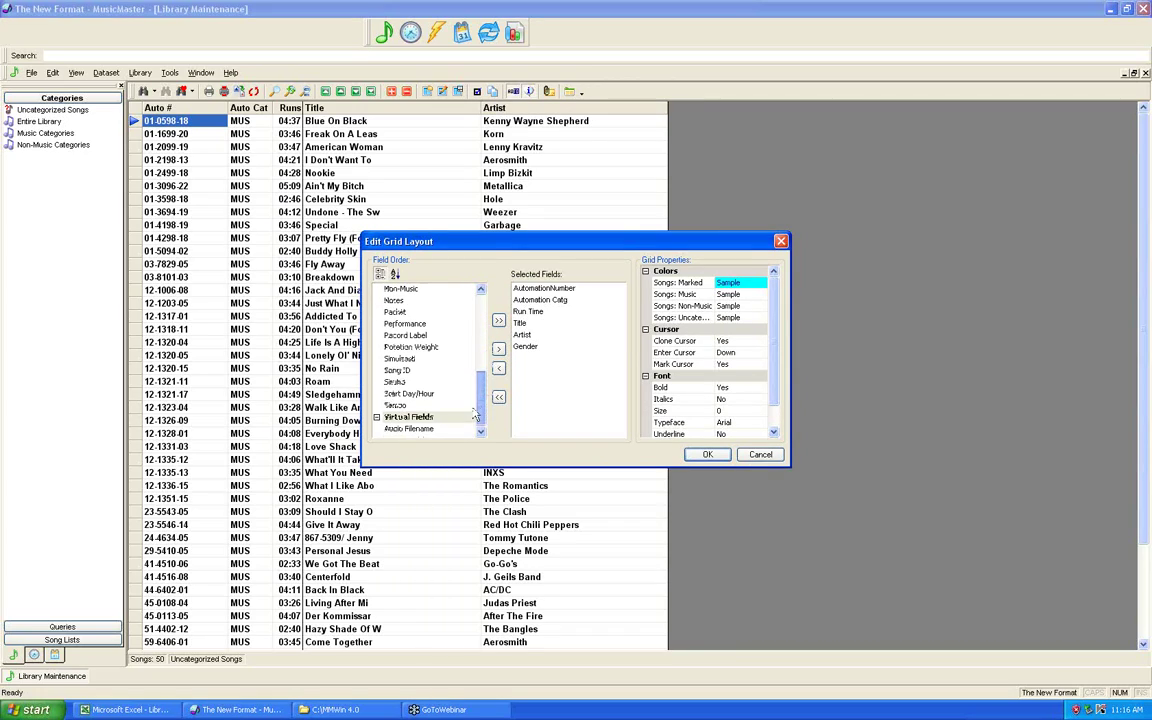
pyautogui.doubleClick(395, 382)
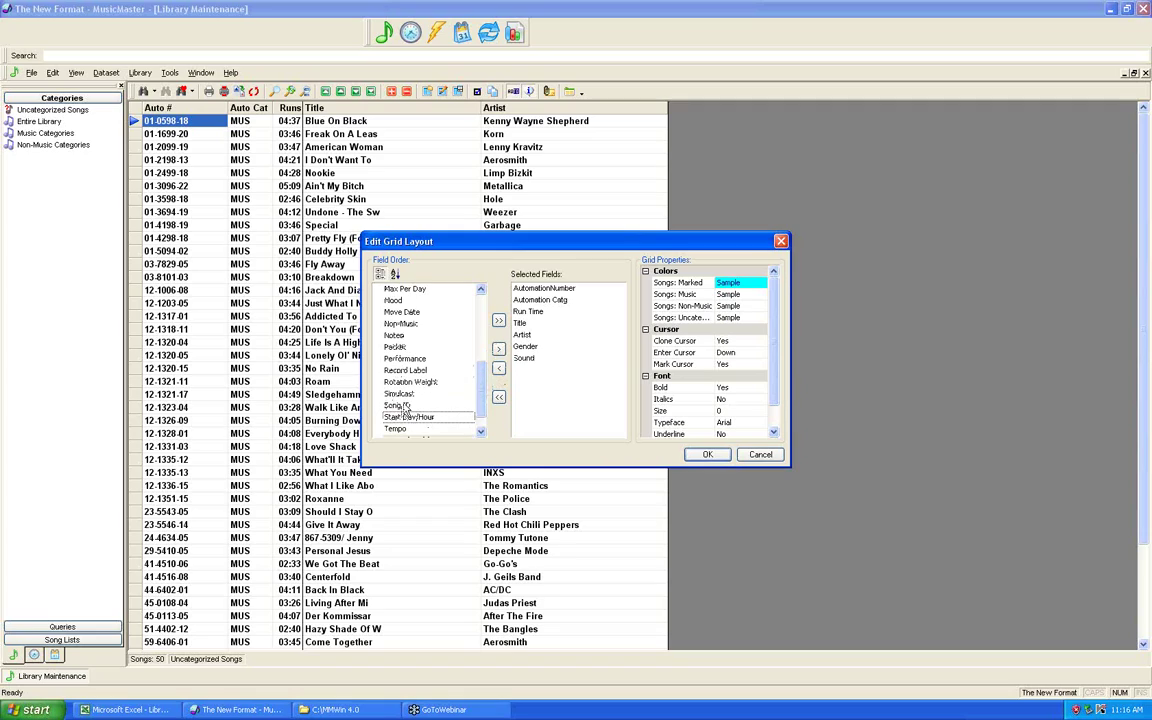
pyautogui.click(395, 428)
pyautogui.click(498, 348)
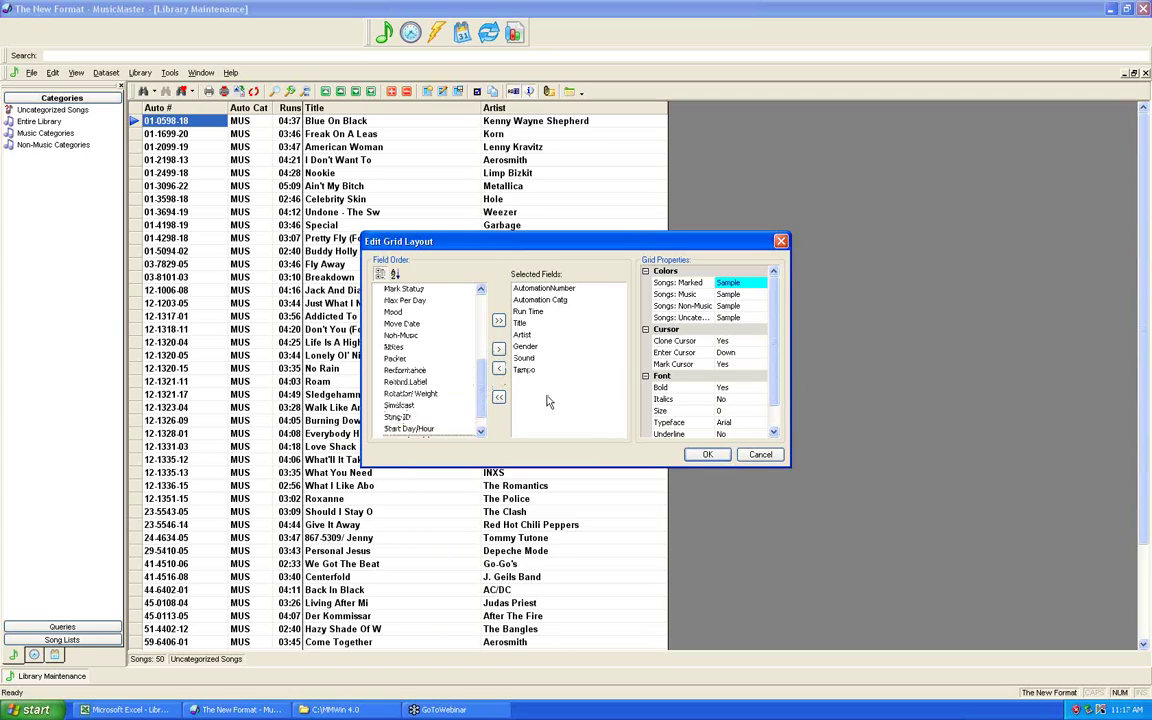
pyautogui.click(707, 455)
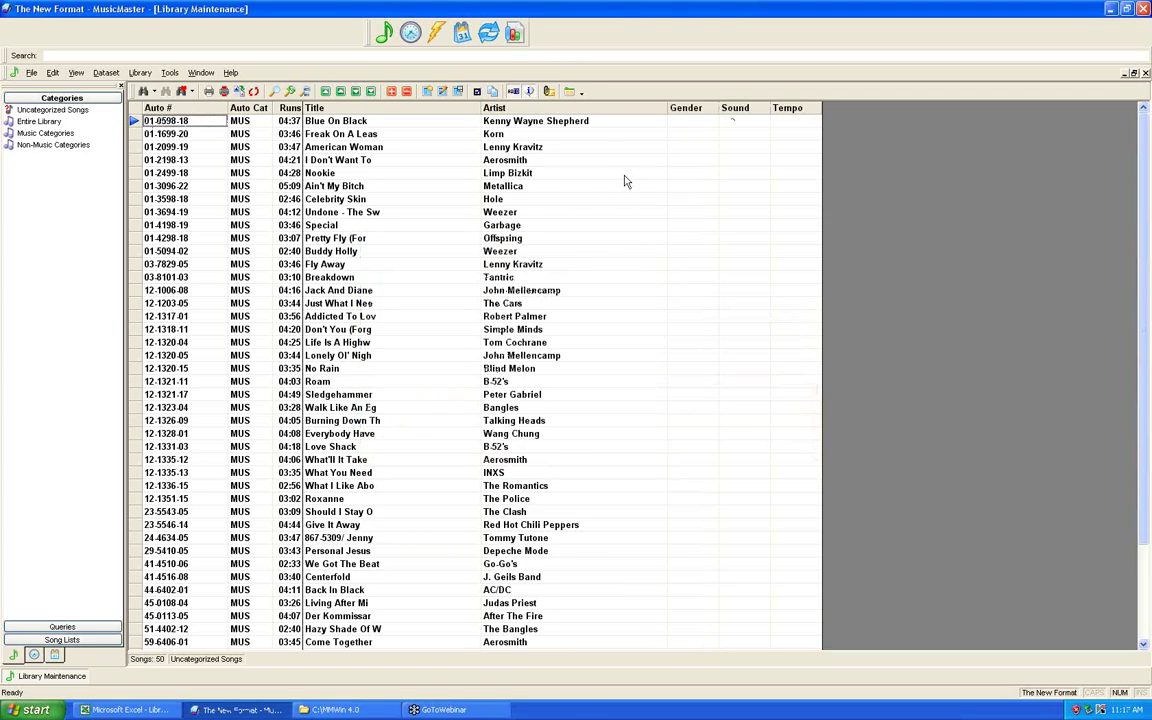
# Step: Save the grid layout with its added attribute columns under the design name New Library Display
pyautogui.click(455, 95)
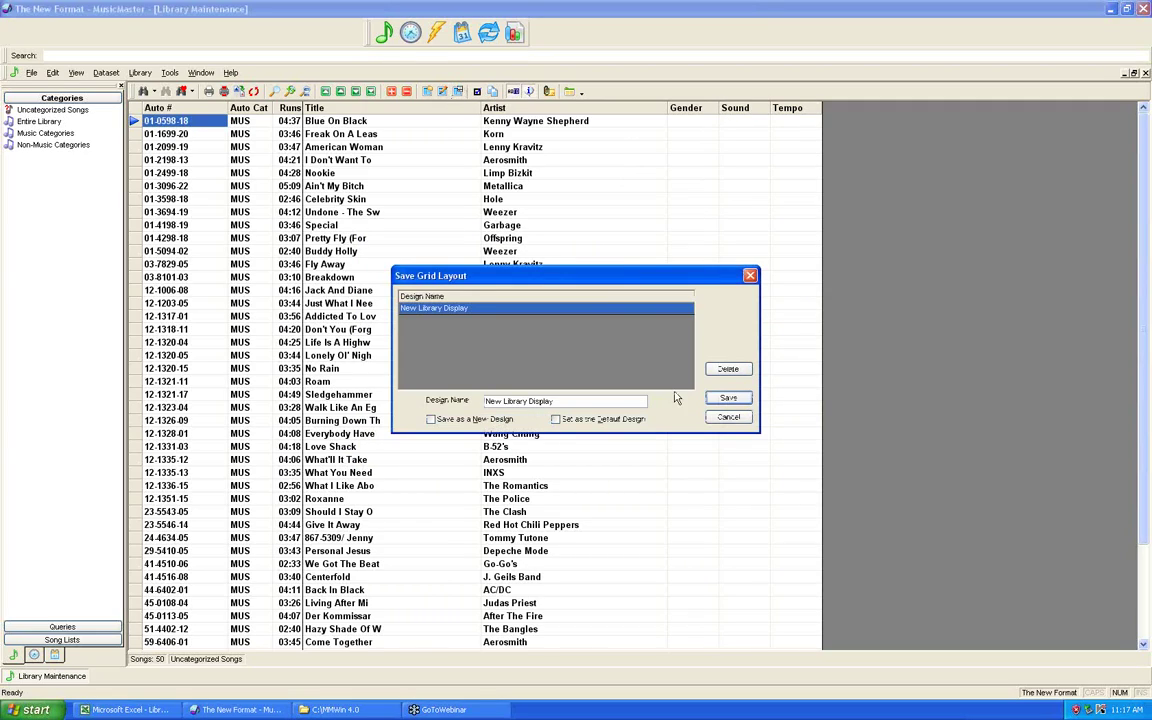
pyautogui.click(728, 397)
pyautogui.click(546, 397)
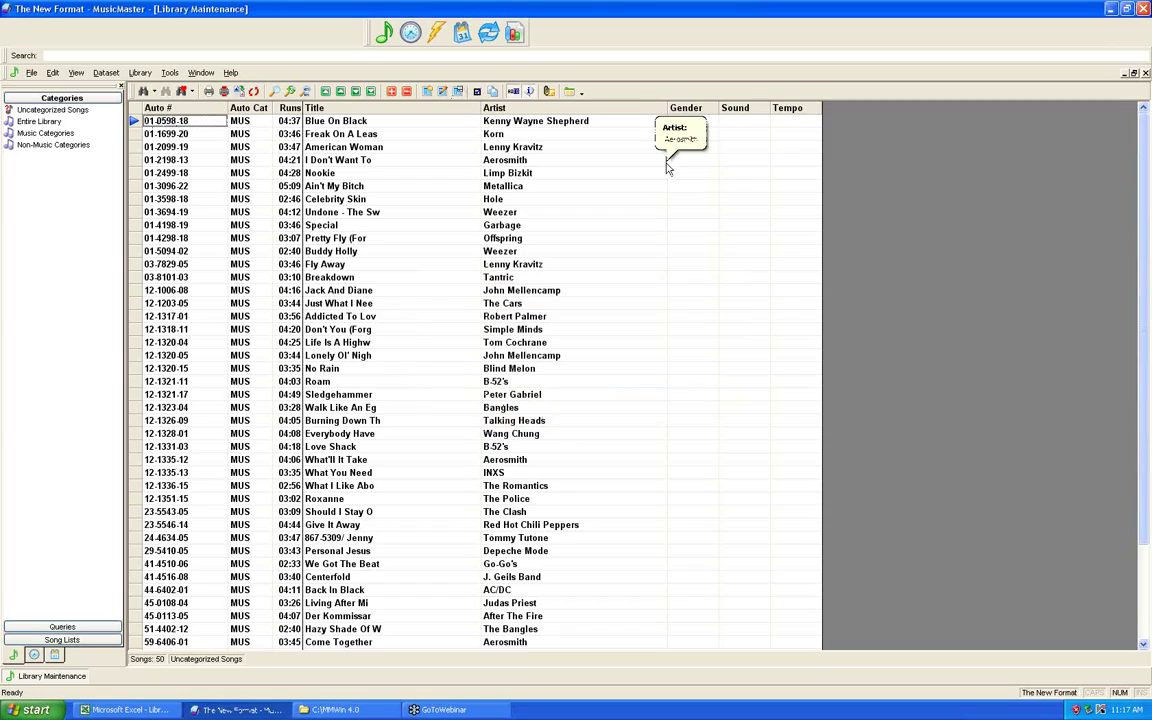
# Step: Create a music category with code A and the name HOT in the Category Editor
pyautogui.click(105, 73)
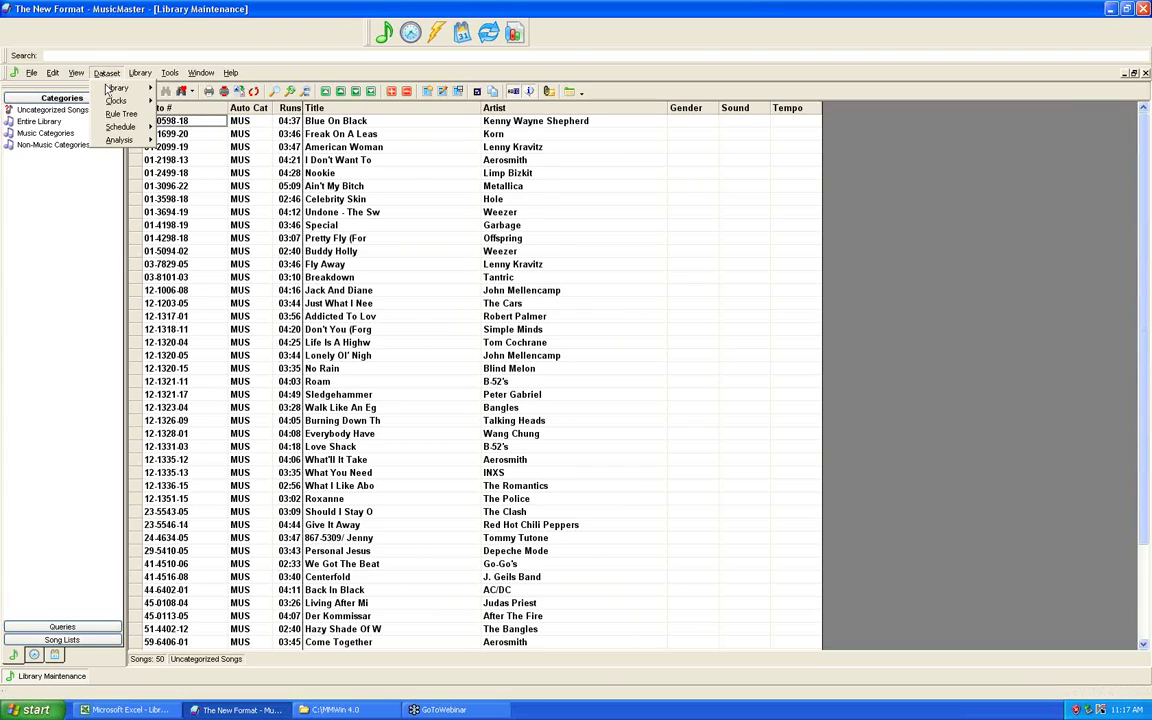
pyautogui.moveTo(120, 88)
pyautogui.click(190, 144)
pyautogui.click(740, 275)
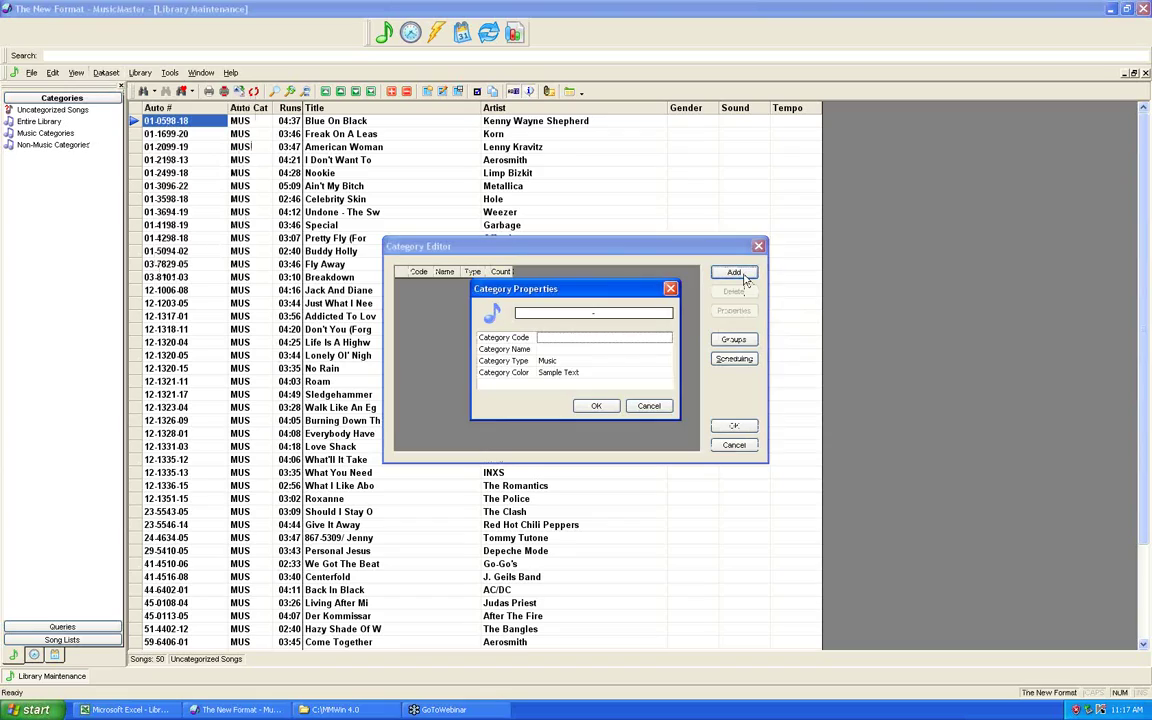
pyautogui.click(568, 337)
pyautogui.click(576, 350)
pyautogui.write('ho')
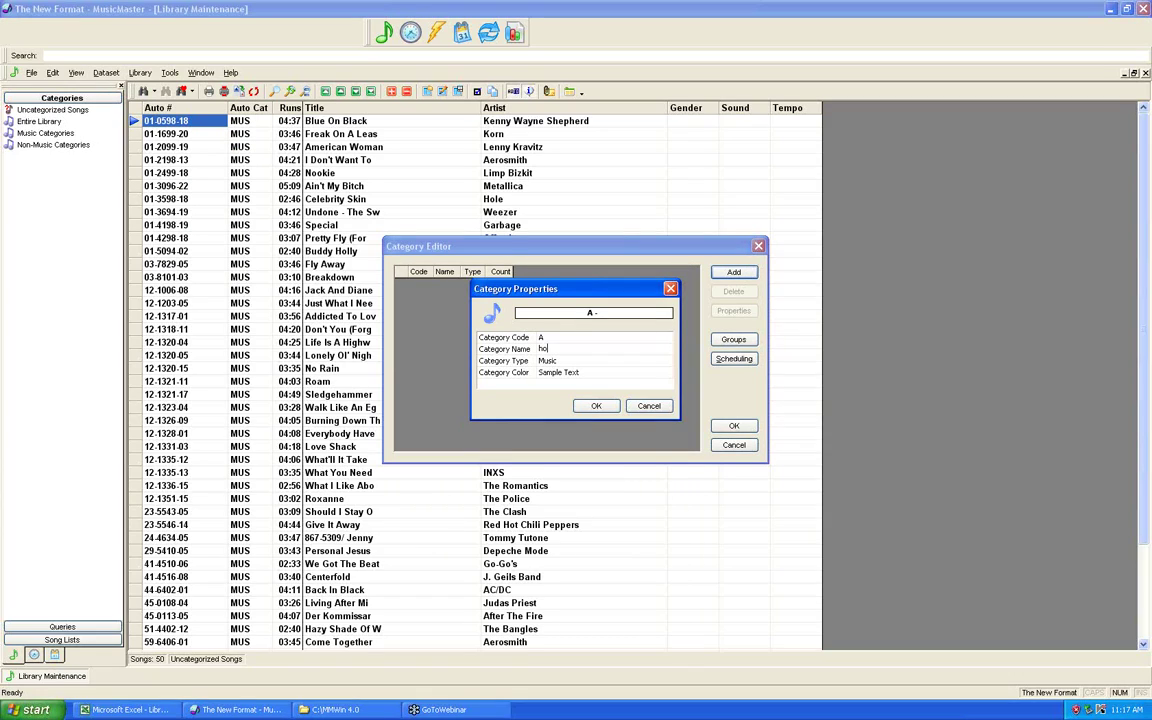
pyautogui.write('t')
pyautogui.click(596, 405)
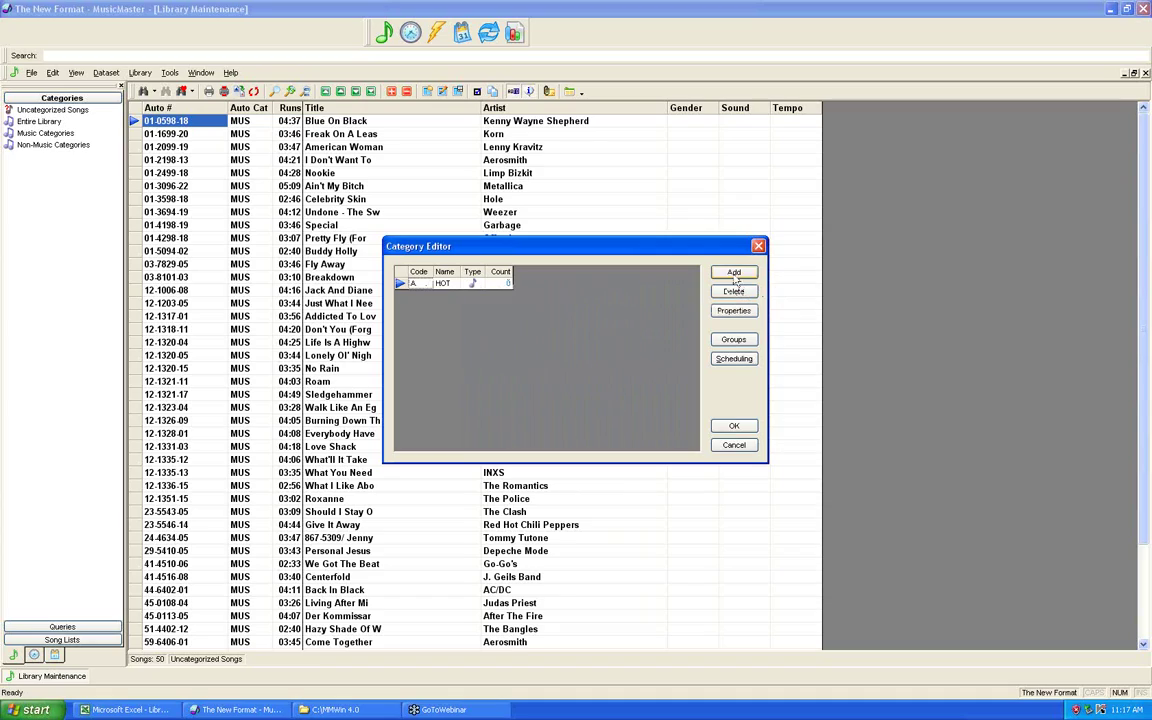
# Step: Add another music category with code B and the name Med Hot
pyautogui.click(734, 275)
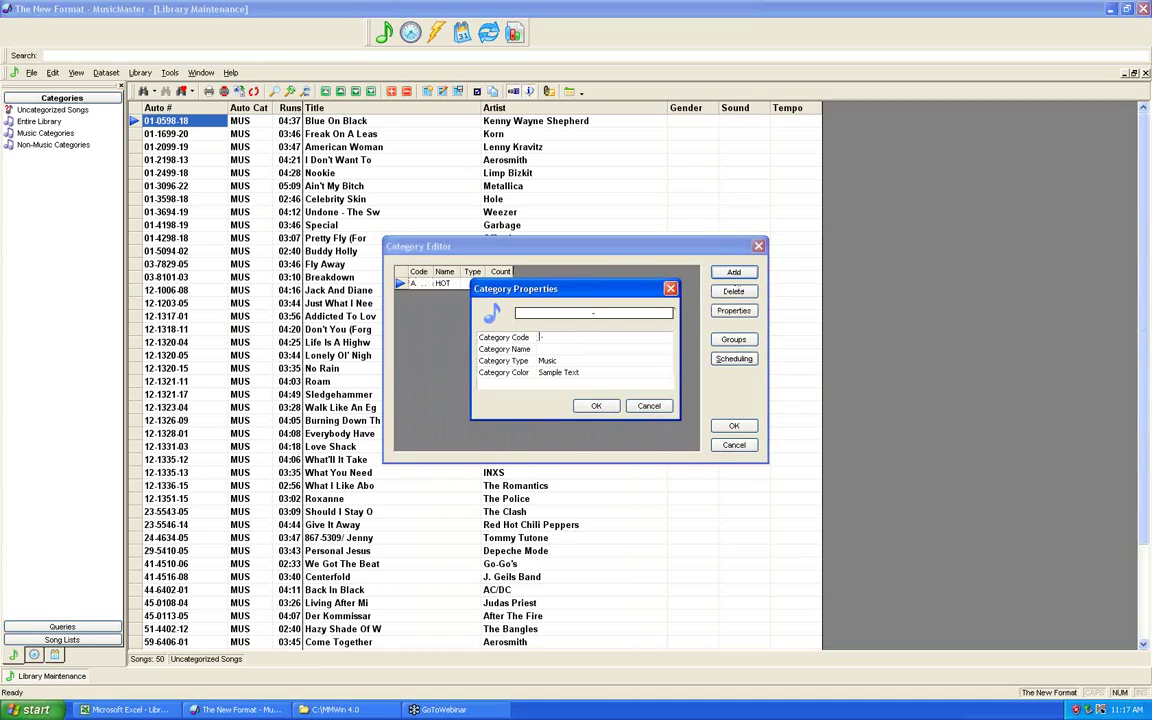
pyautogui.click(561, 352)
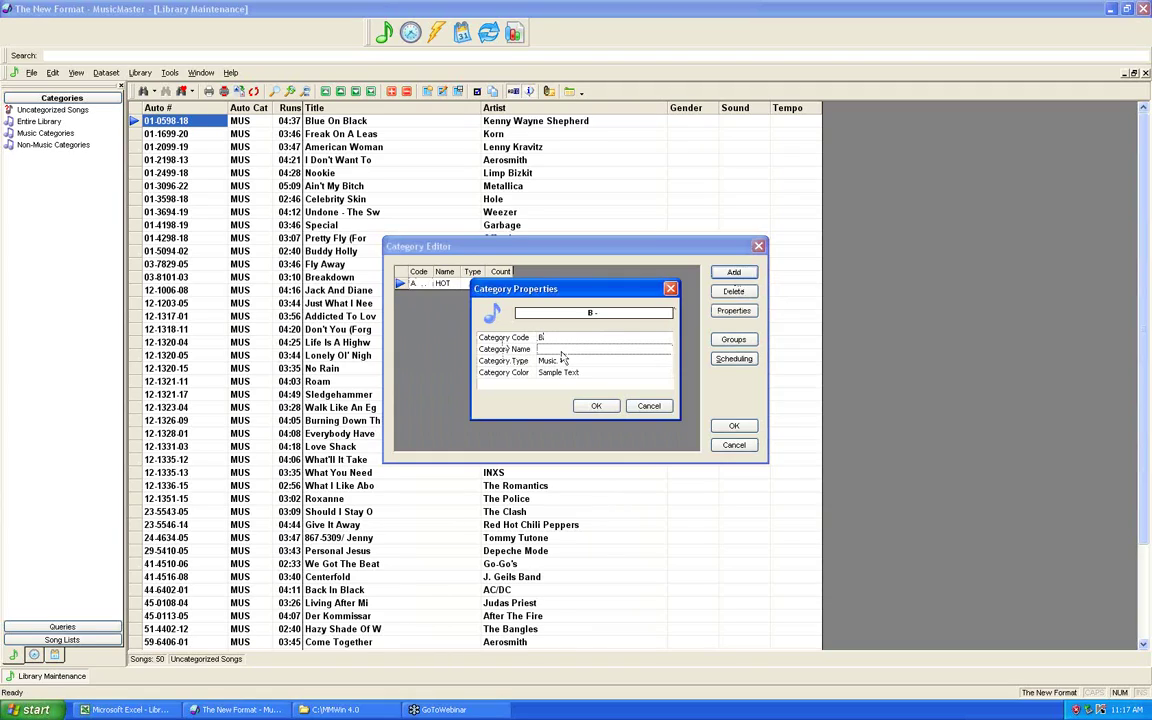
pyautogui.write('m')
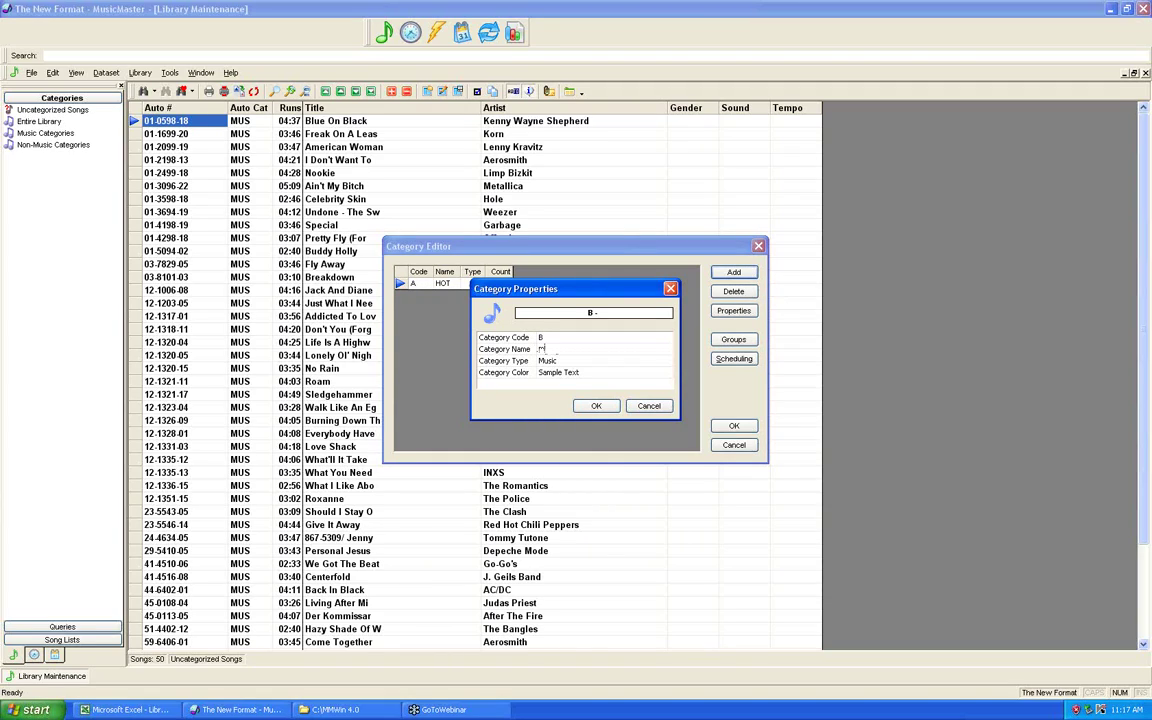
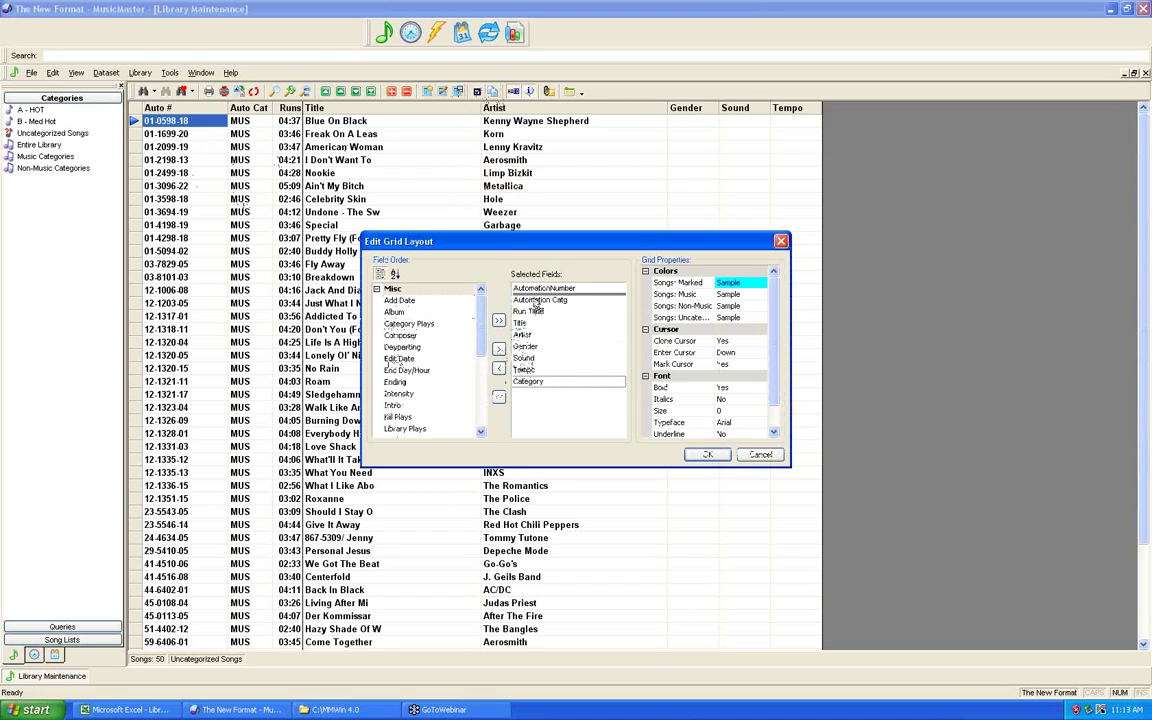
# Step: Place the Category field first in the library grid and save the layout as New Library Display
pyautogui.click(709, 455)
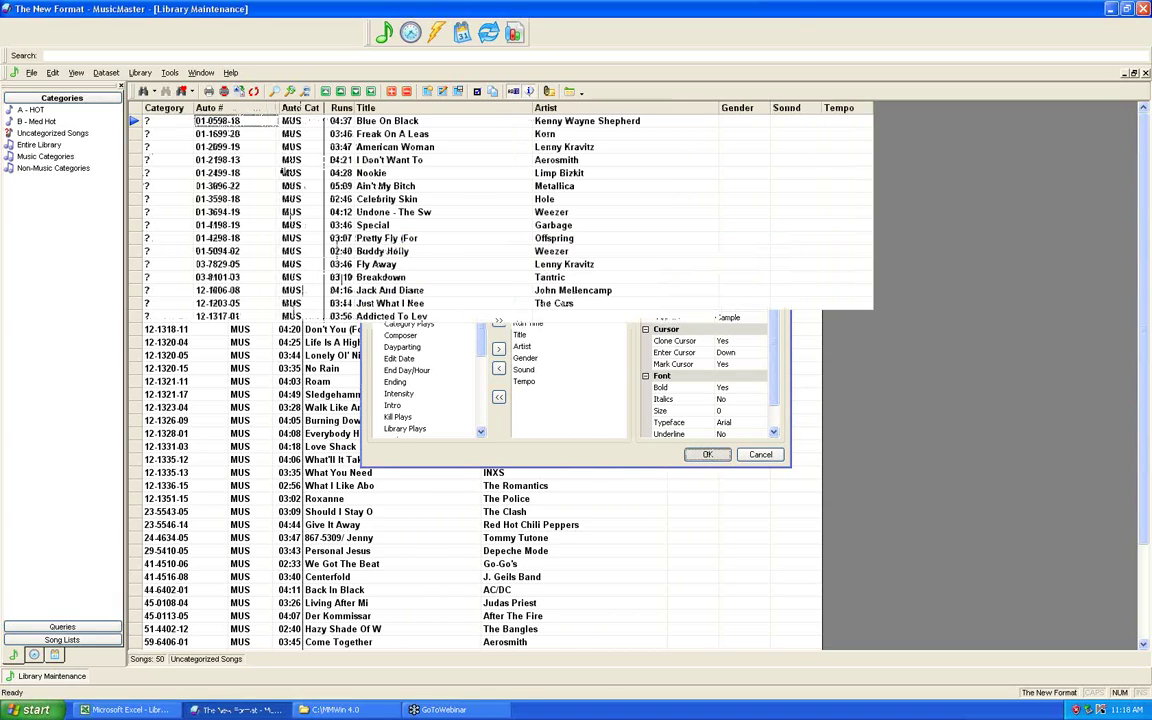
pyautogui.click(461, 92)
pyautogui.click(733, 397)
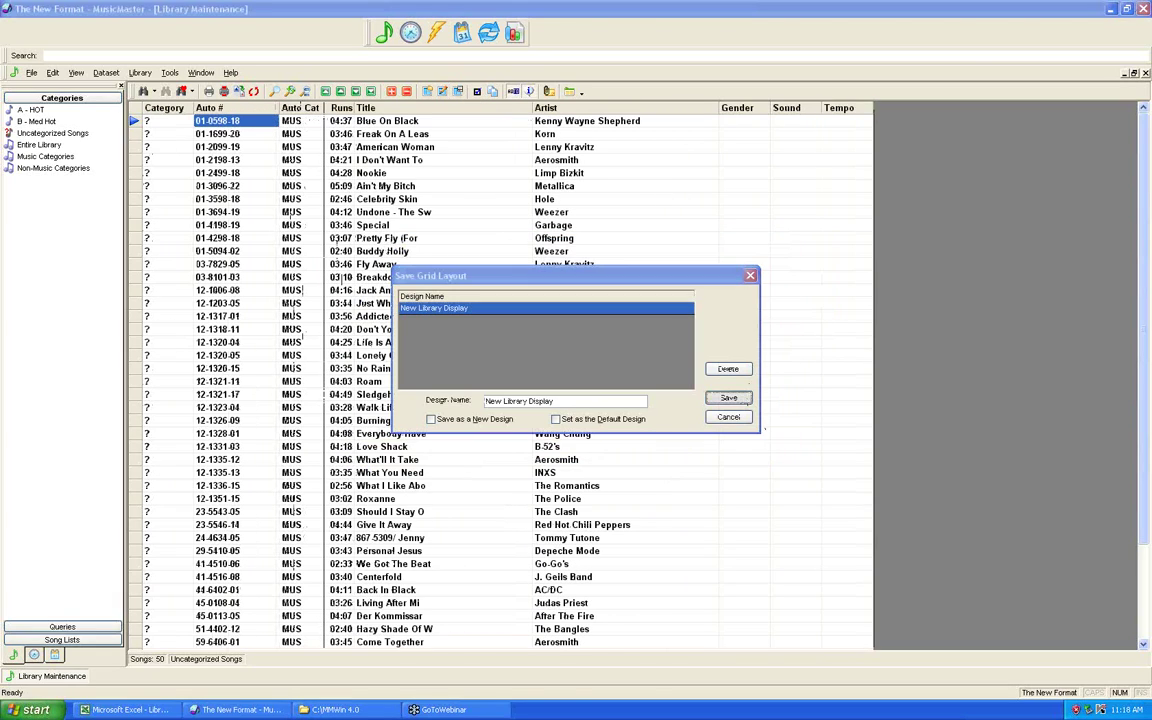
# Step: Sort the uncategorized songs by artist and move Back In Black and Big Balls to category A - HOT
pyautogui.click(548, 397)
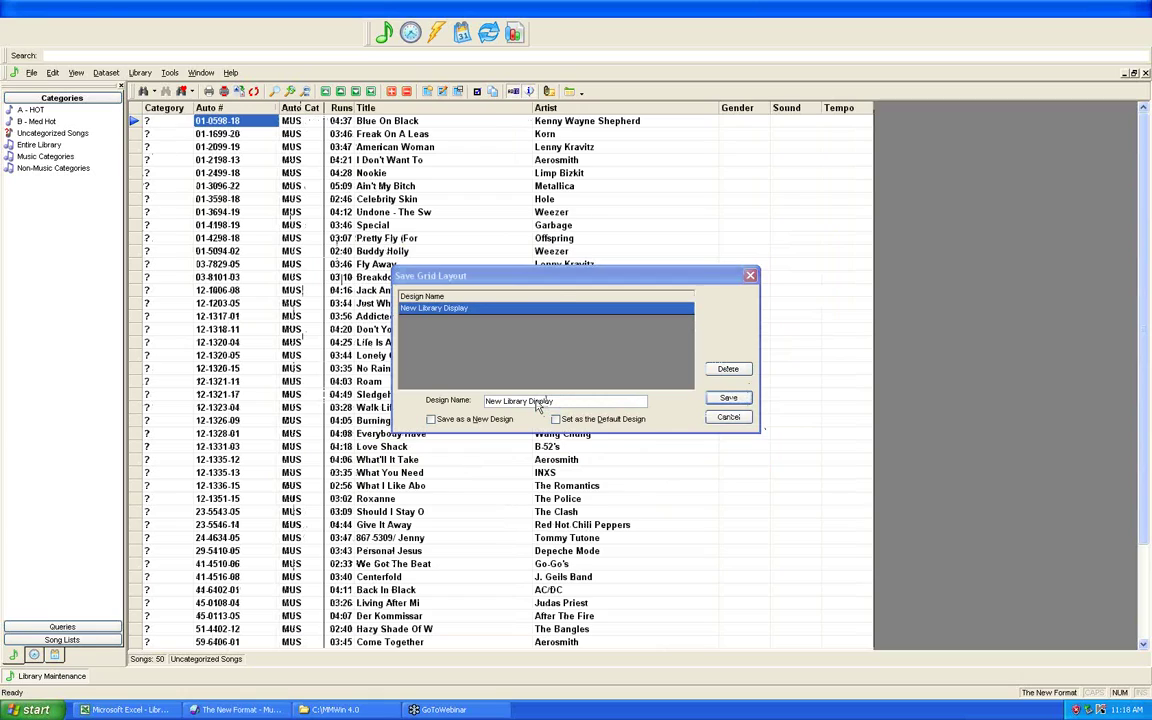
pyautogui.click(545, 107)
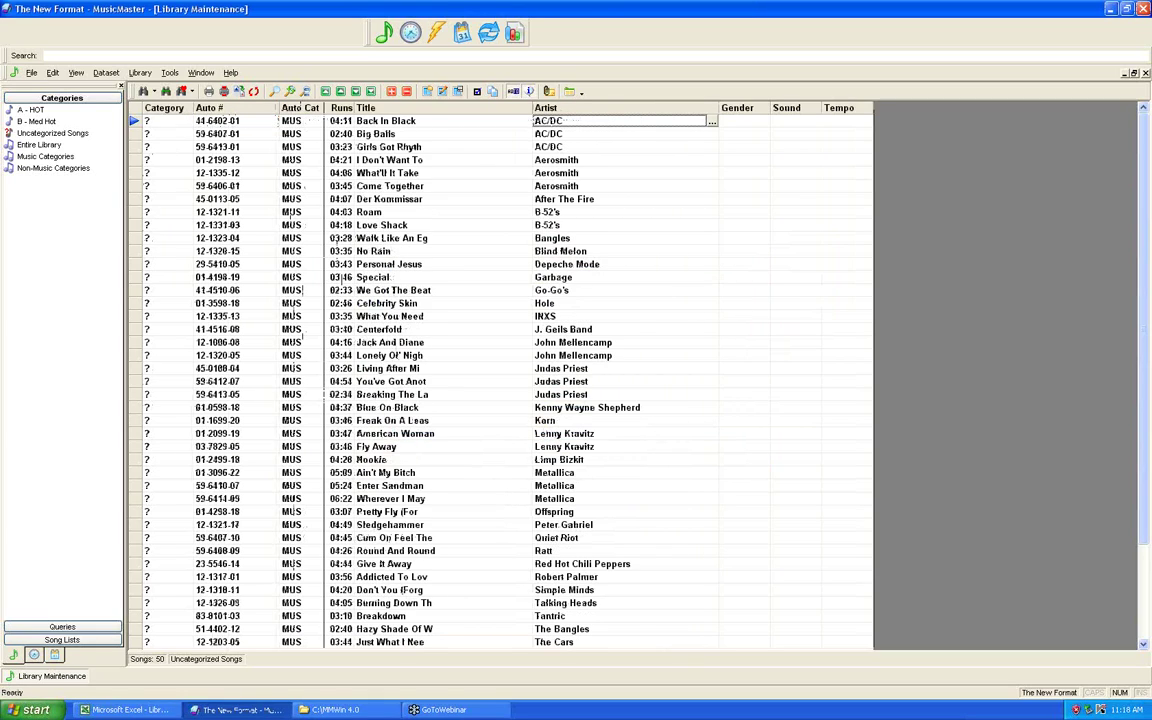
pyautogui.click(134, 122)
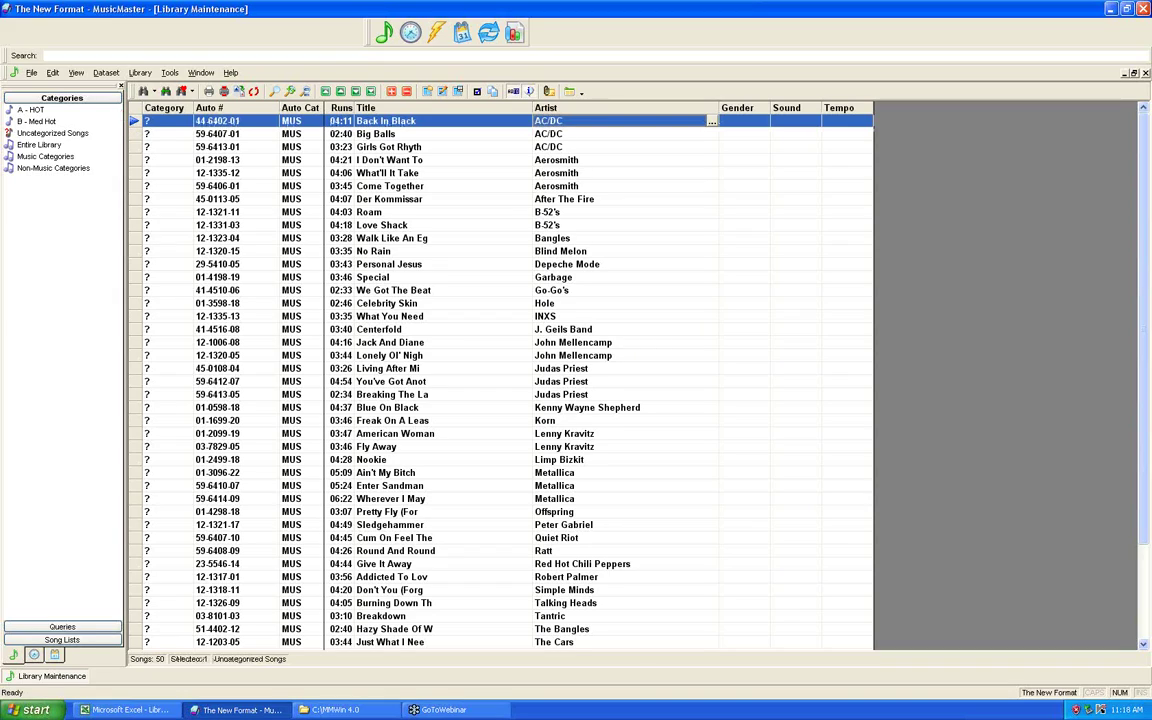
pyautogui.moveTo(134, 122); pyautogui.dragTo(35, 110)
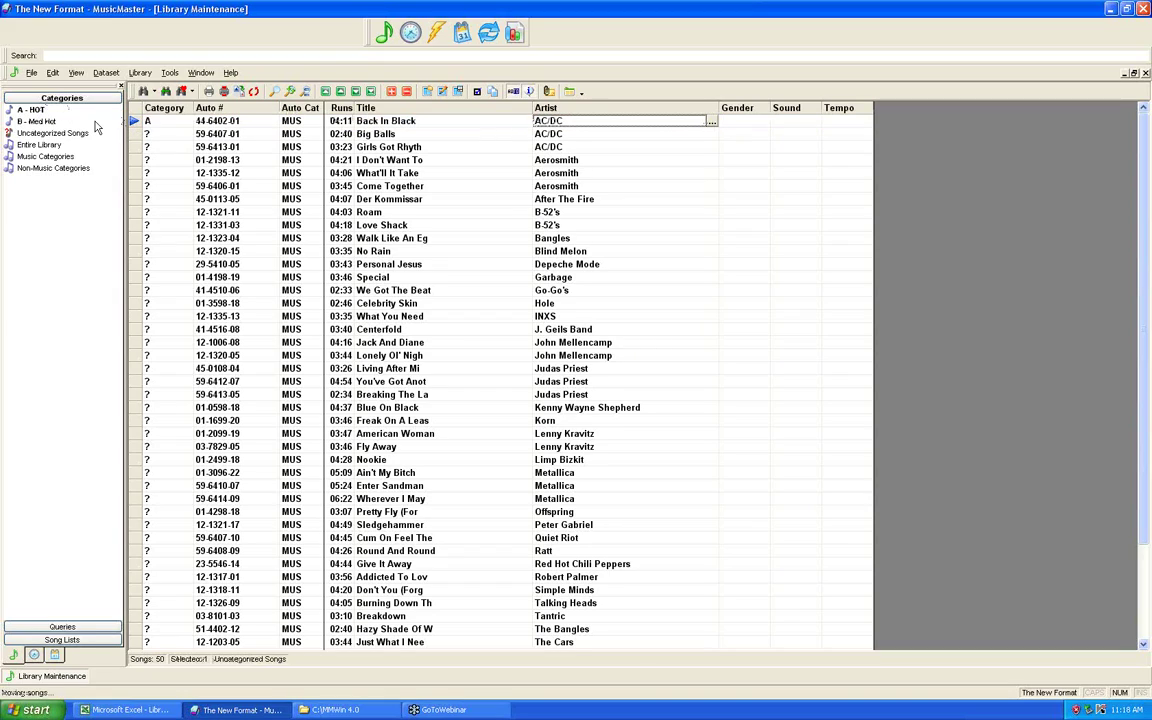
pyautogui.moveTo(134, 134); pyautogui.dragTo(36, 110)
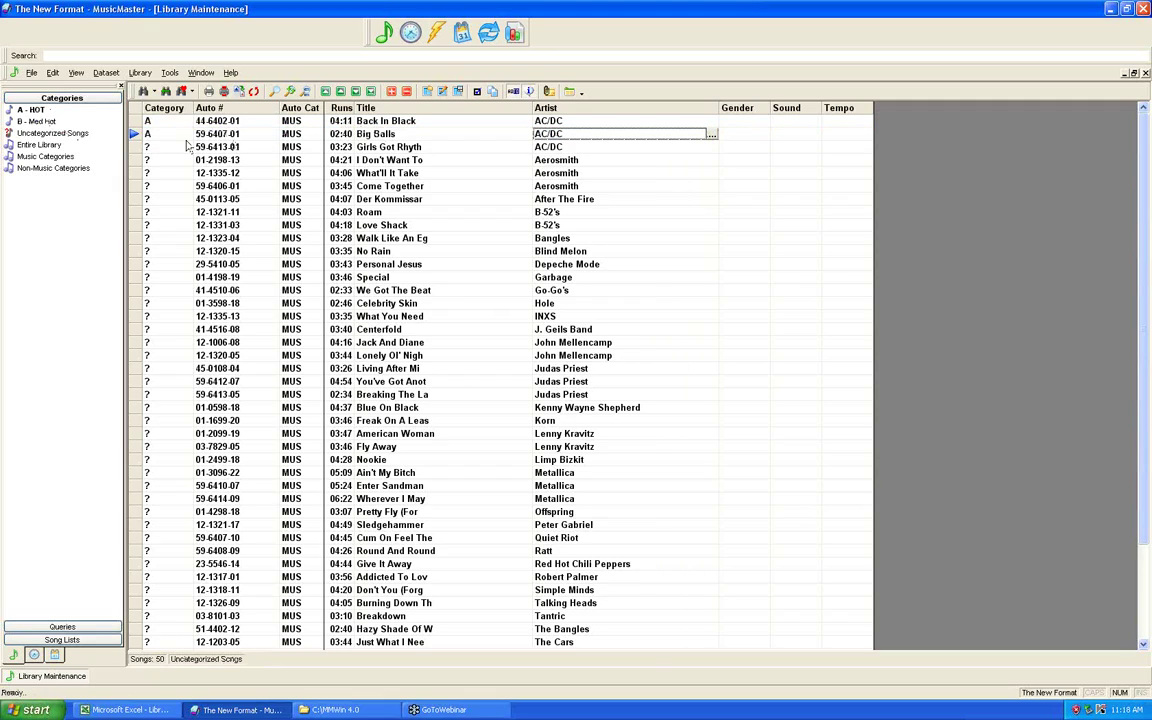
# Step: Move the song Big Balls to category B - Med Hot with the Move command
pyautogui.click(134, 134)
pyautogui.rightClick(140, 133)
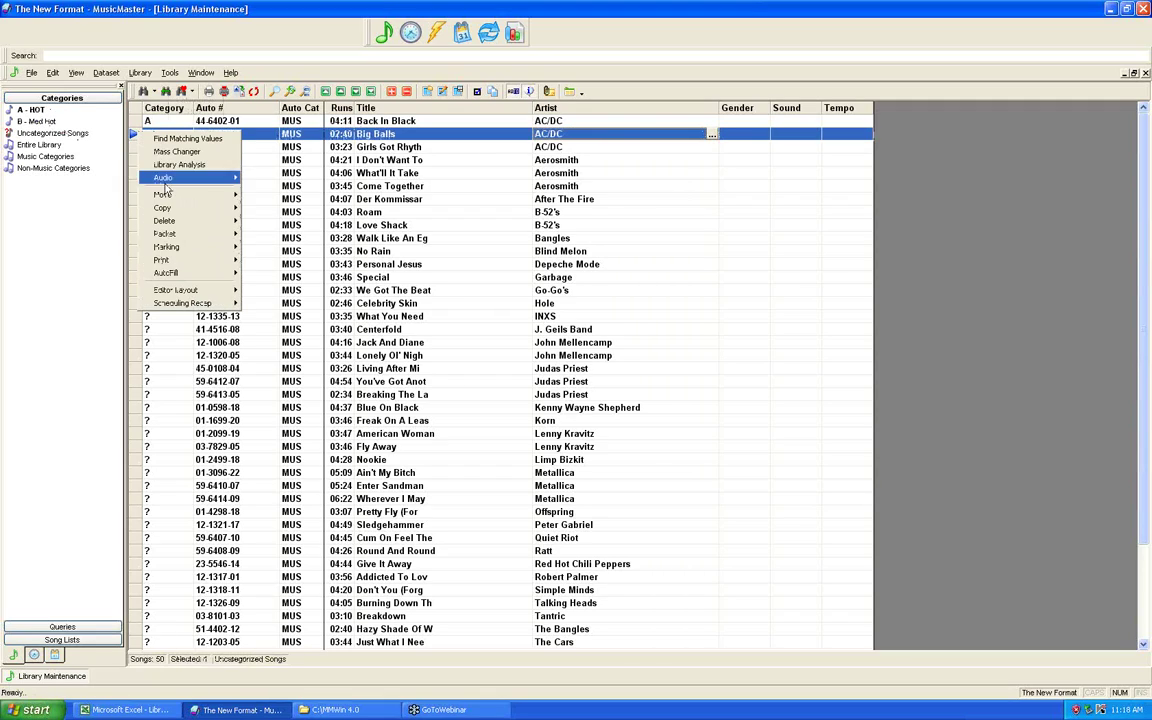
pyautogui.moveTo(166, 193)
pyautogui.click(300, 194)
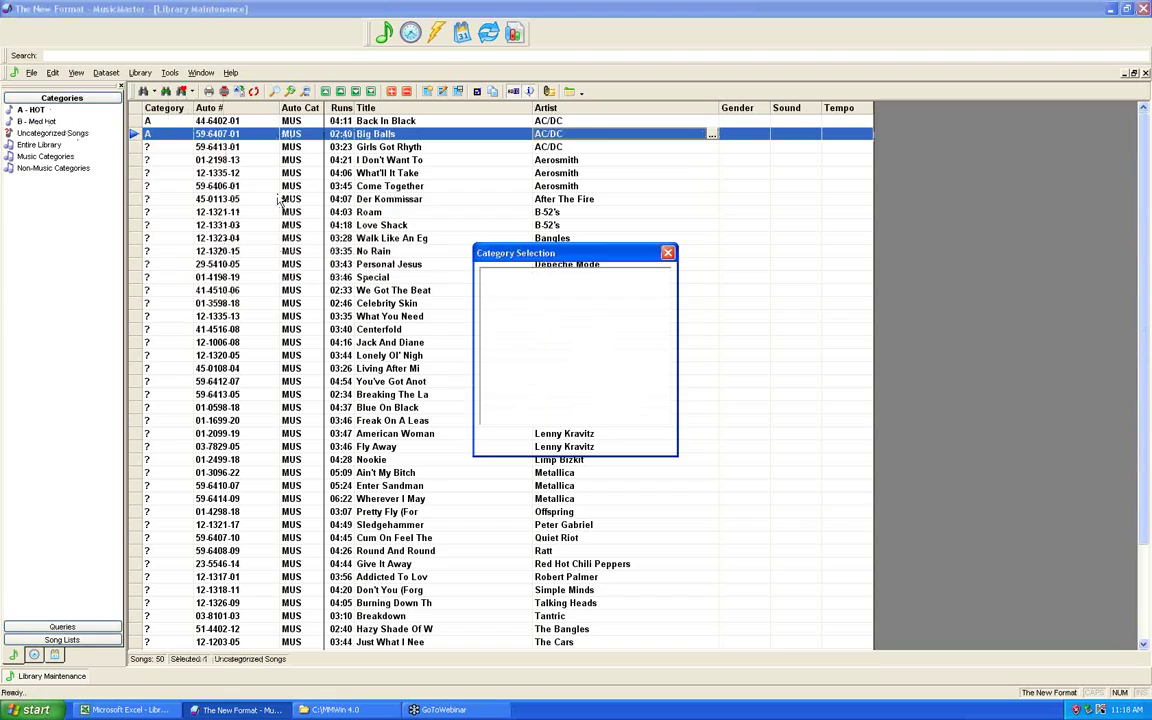
pyautogui.click(609, 442)
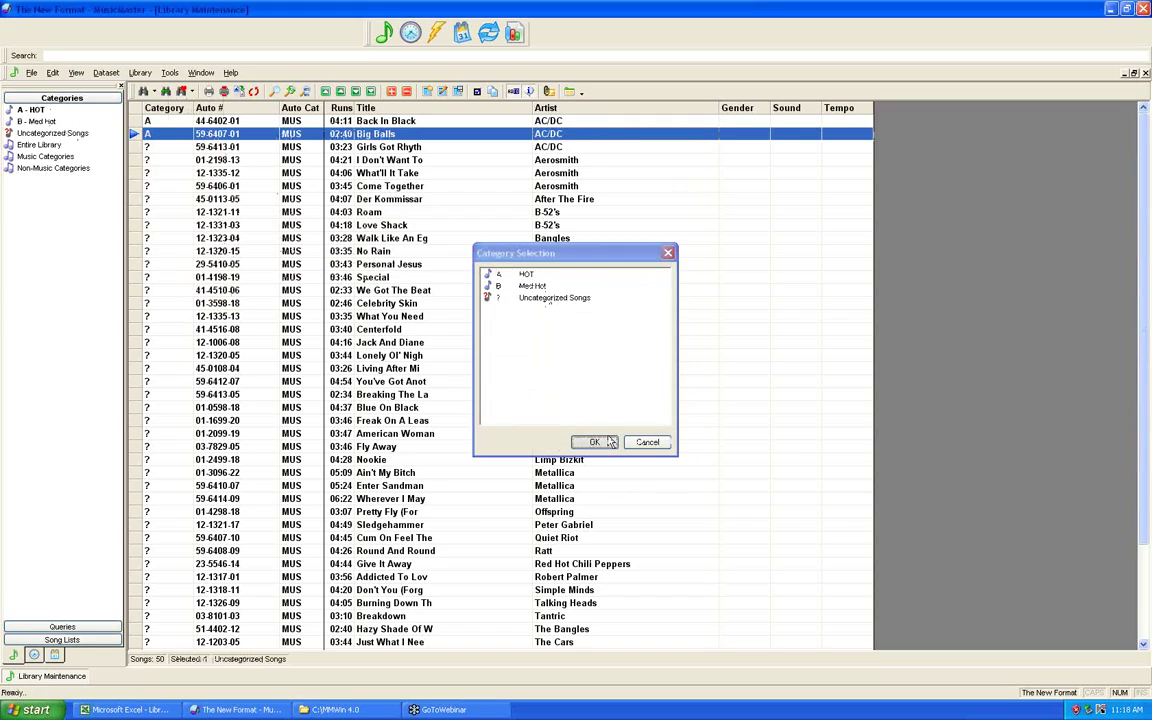
pyautogui.click(589, 391)
# Step: Set the Category field of the Aerosmith song What'll It Take to B - Med Hot
pyautogui.click(175, 173)
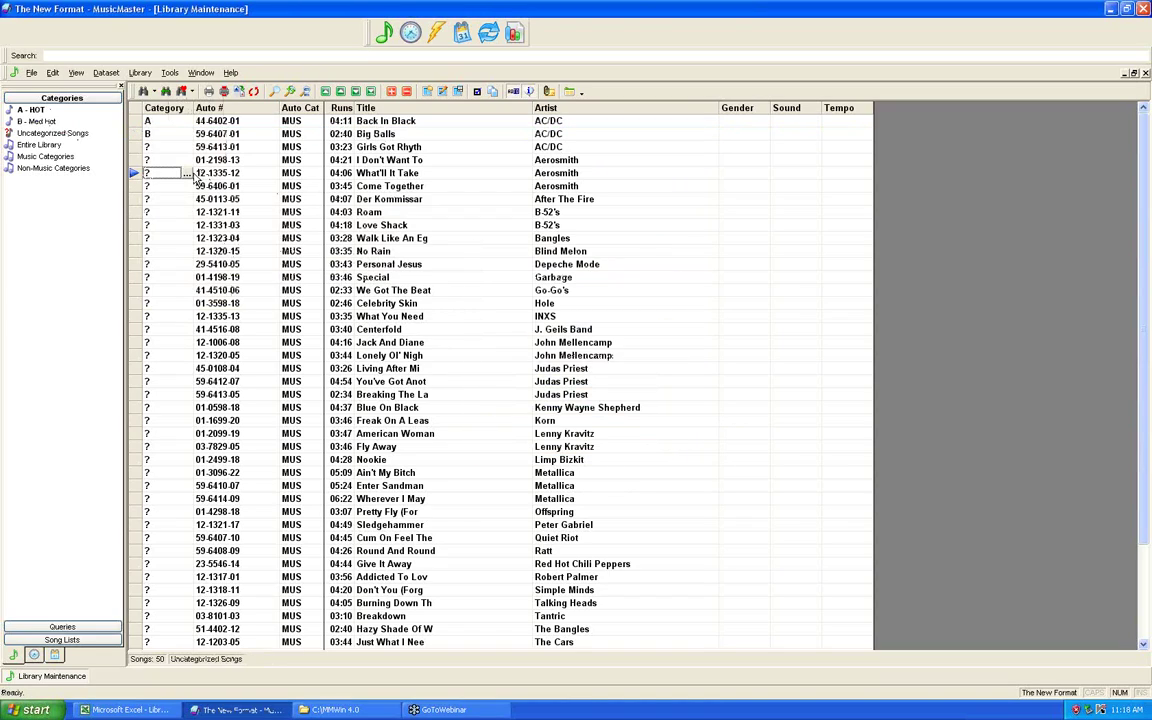
pyautogui.click(186, 173)
pyautogui.click(533, 286)
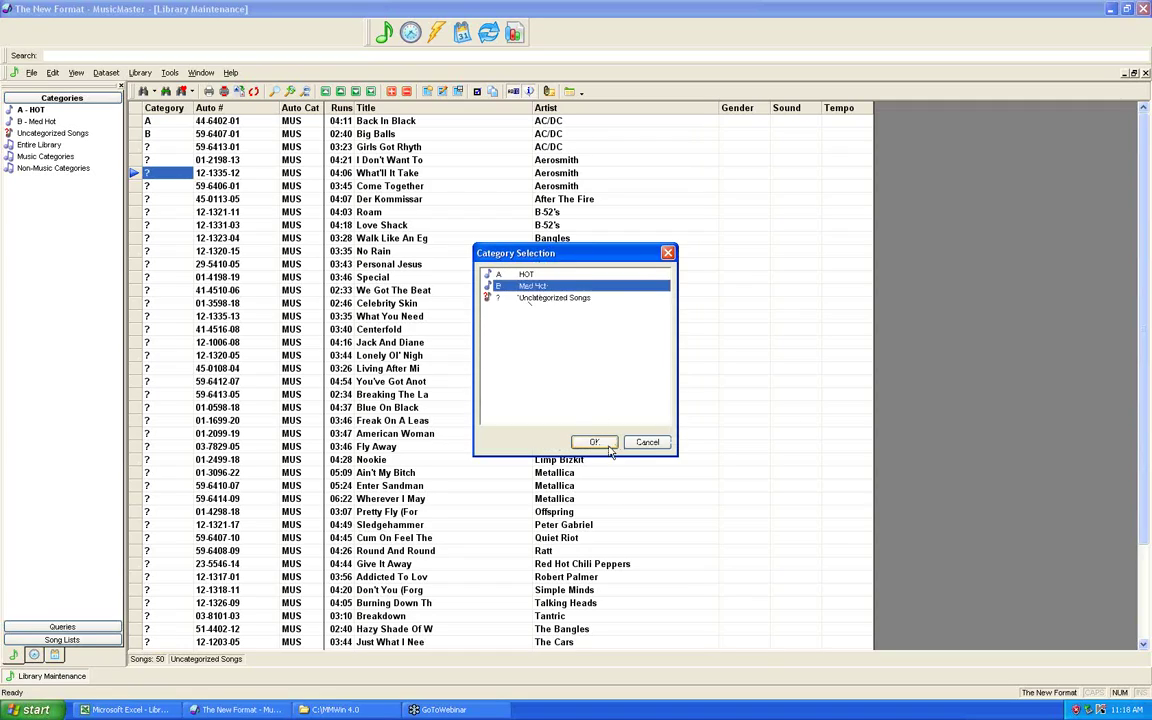
pyautogui.click(596, 443)
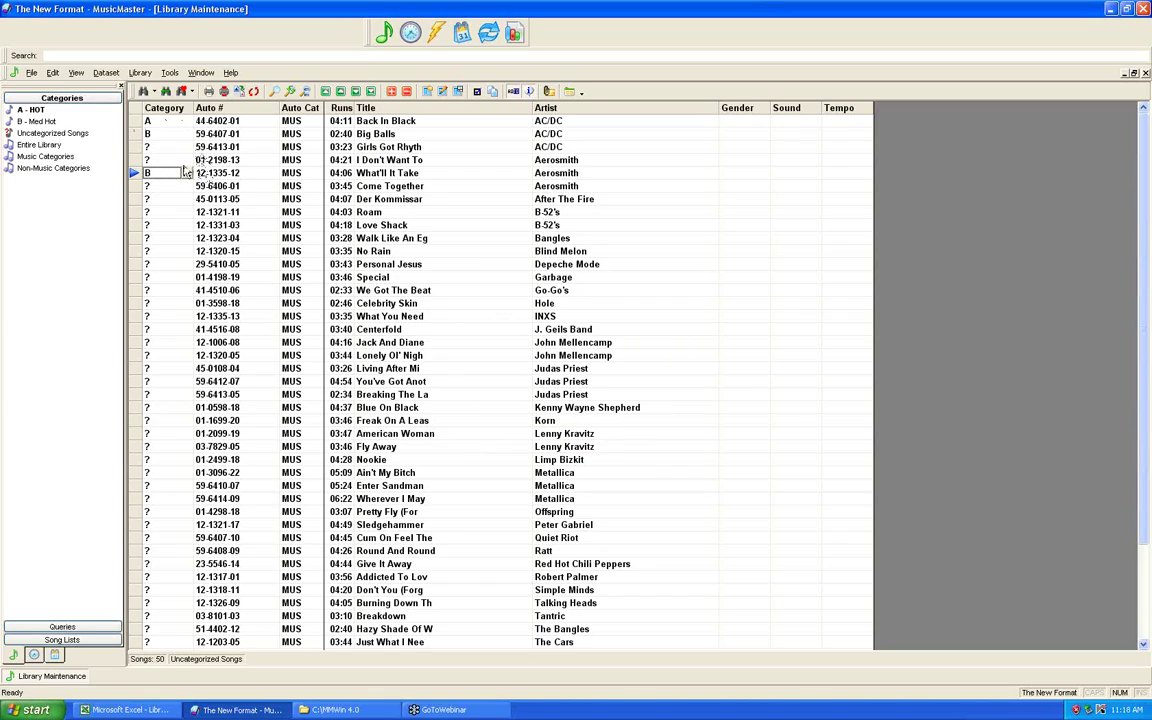
# Step: Move all listed songs to category A - HOT and display that category's songs
pyautogui.rightClick(137, 138)
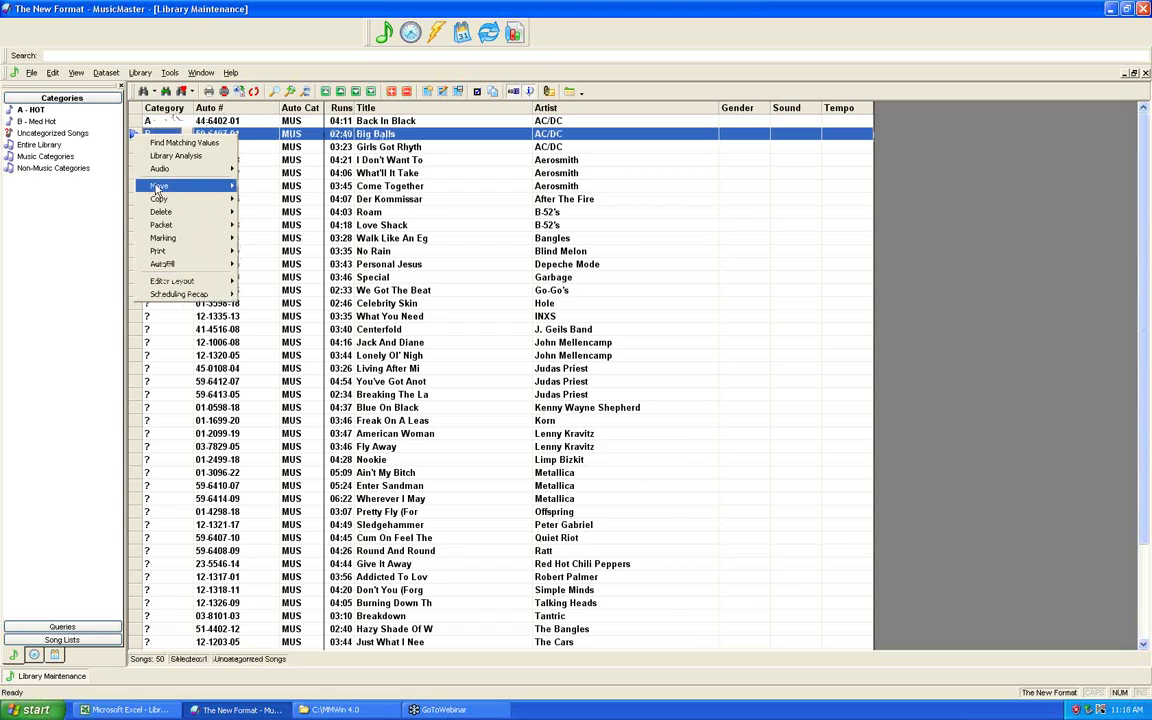
pyautogui.moveTo(220, 185)
pyautogui.click(257, 227)
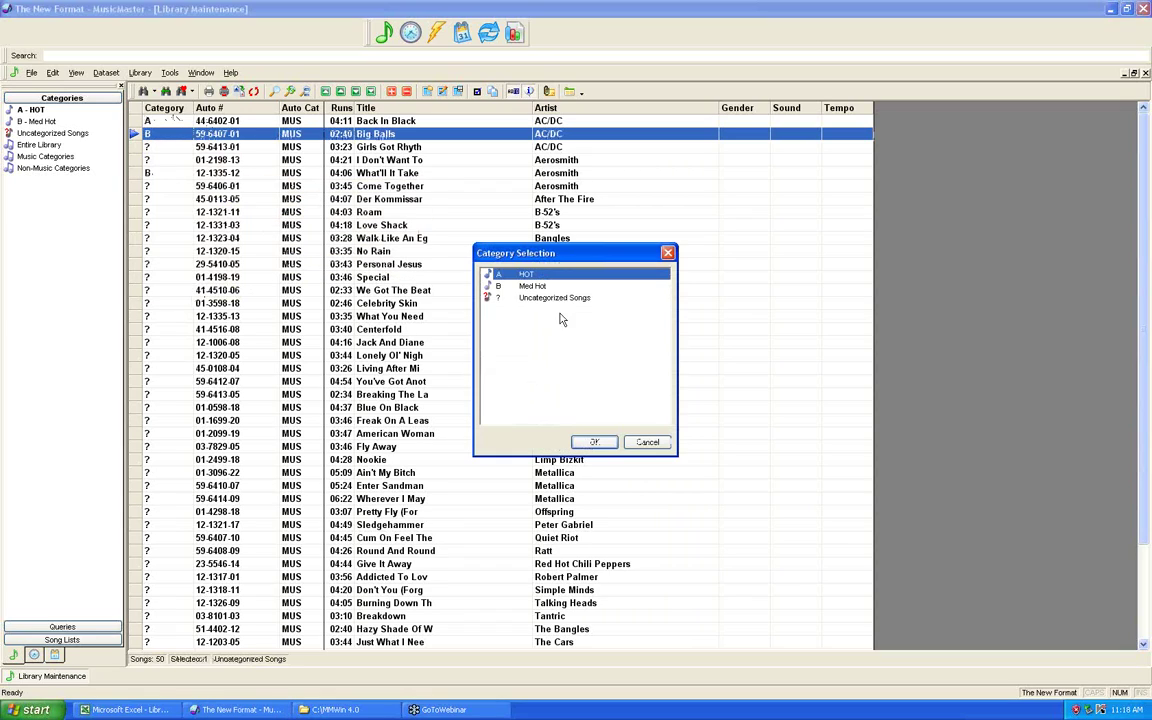
pyautogui.click(536, 400)
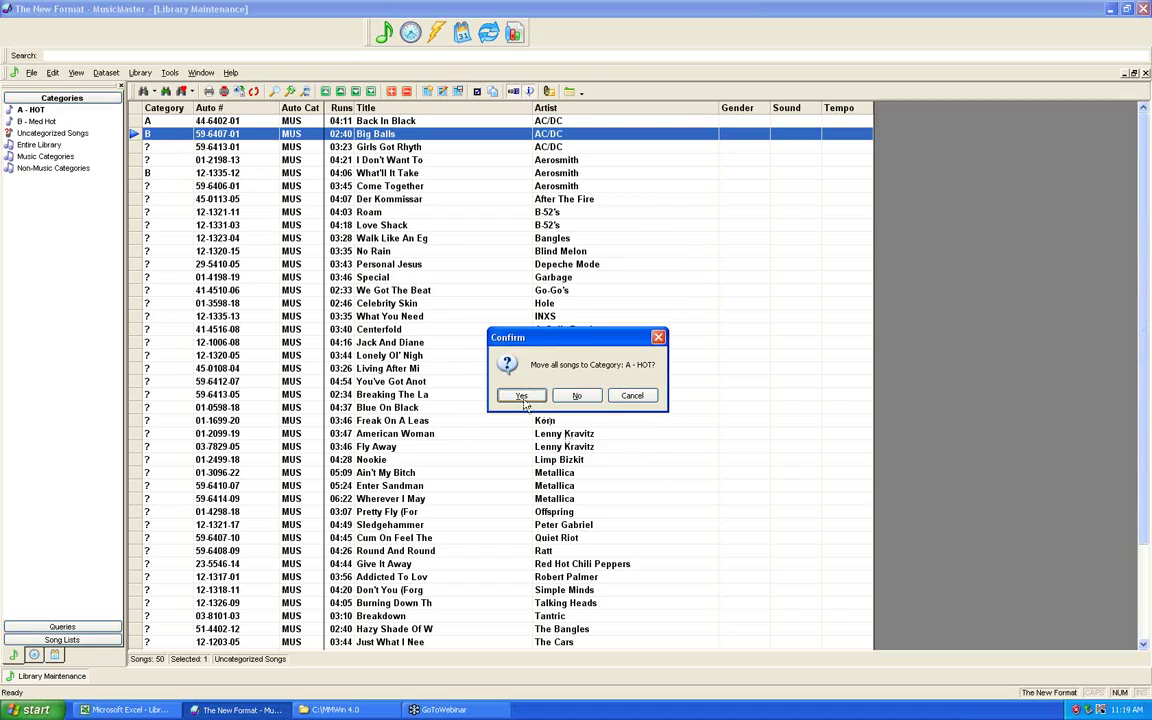
pyautogui.click(522, 396)
pyautogui.press('Return')
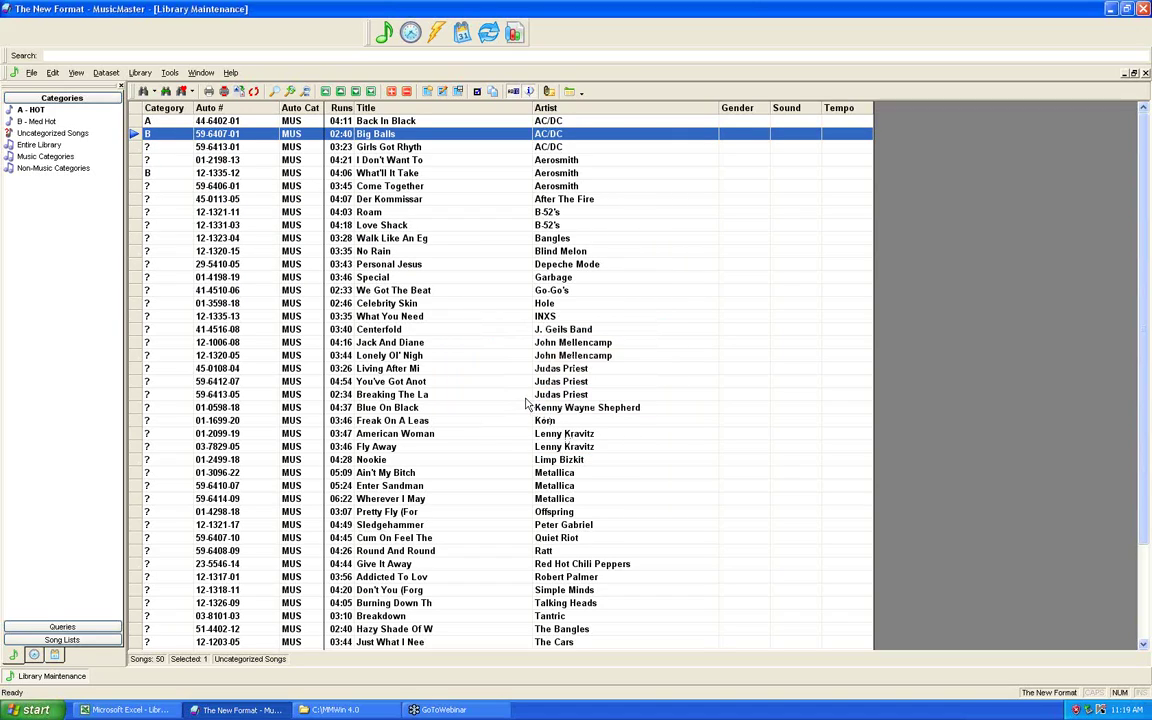
pyautogui.press('Return')
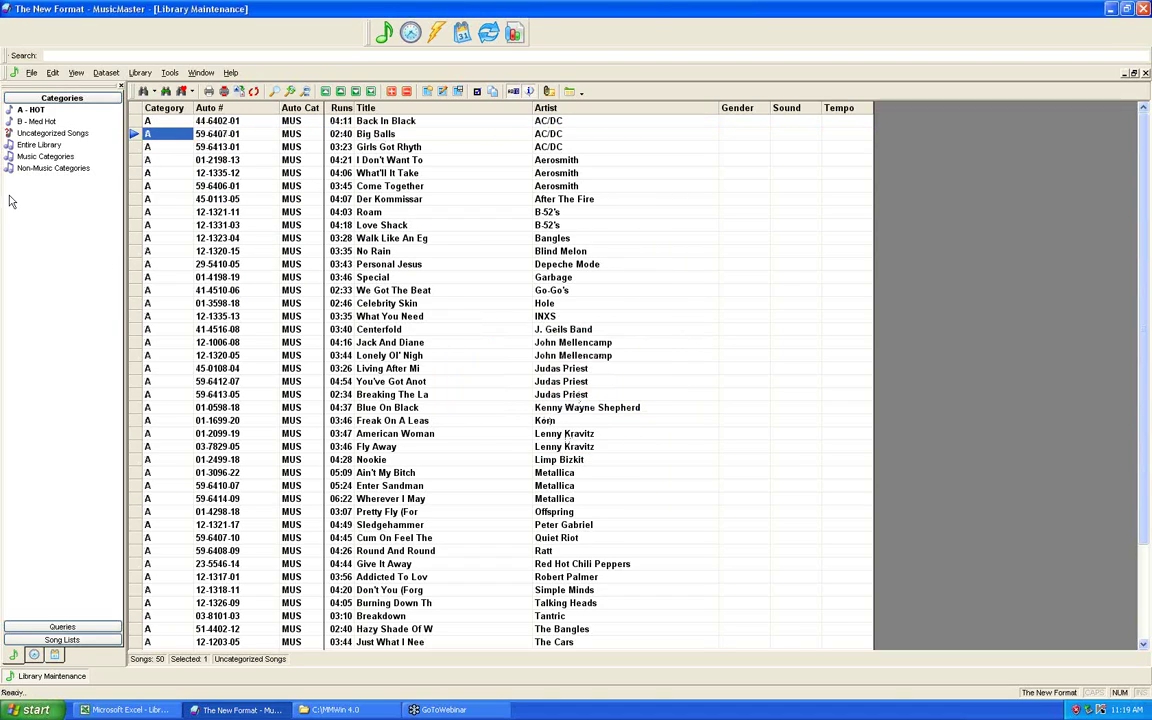
pyautogui.click(30, 121)
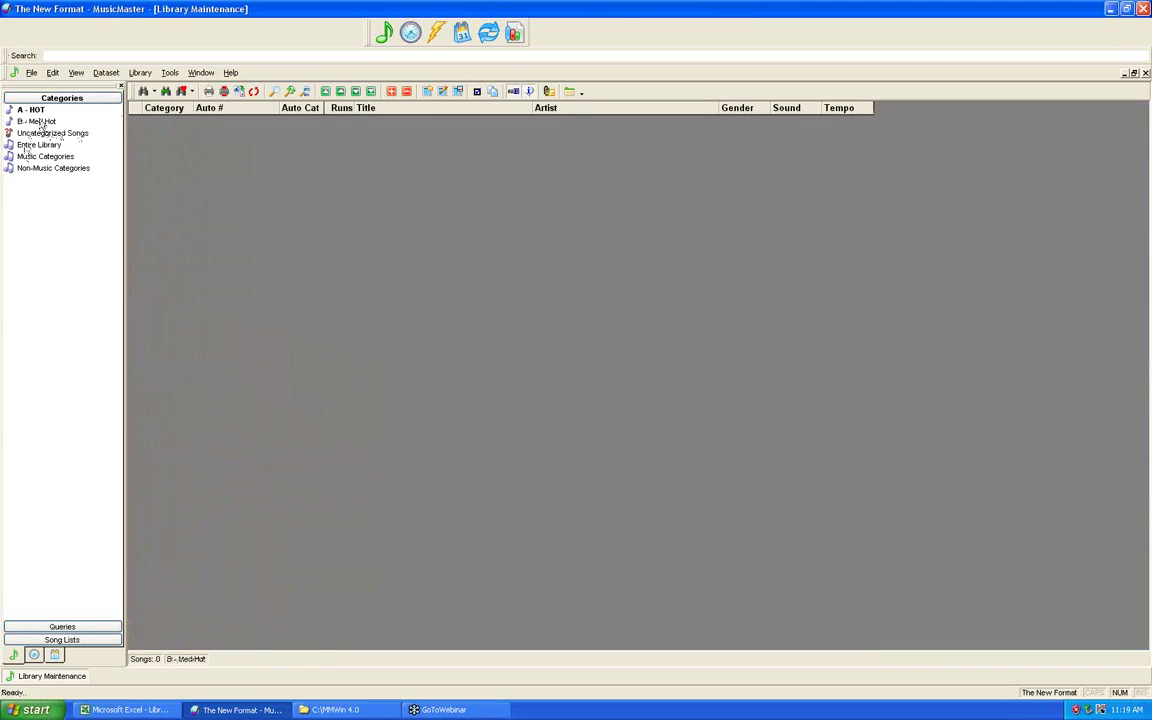
pyautogui.click(30, 110)
pyautogui.click(36, 121)
pyautogui.click(30, 110)
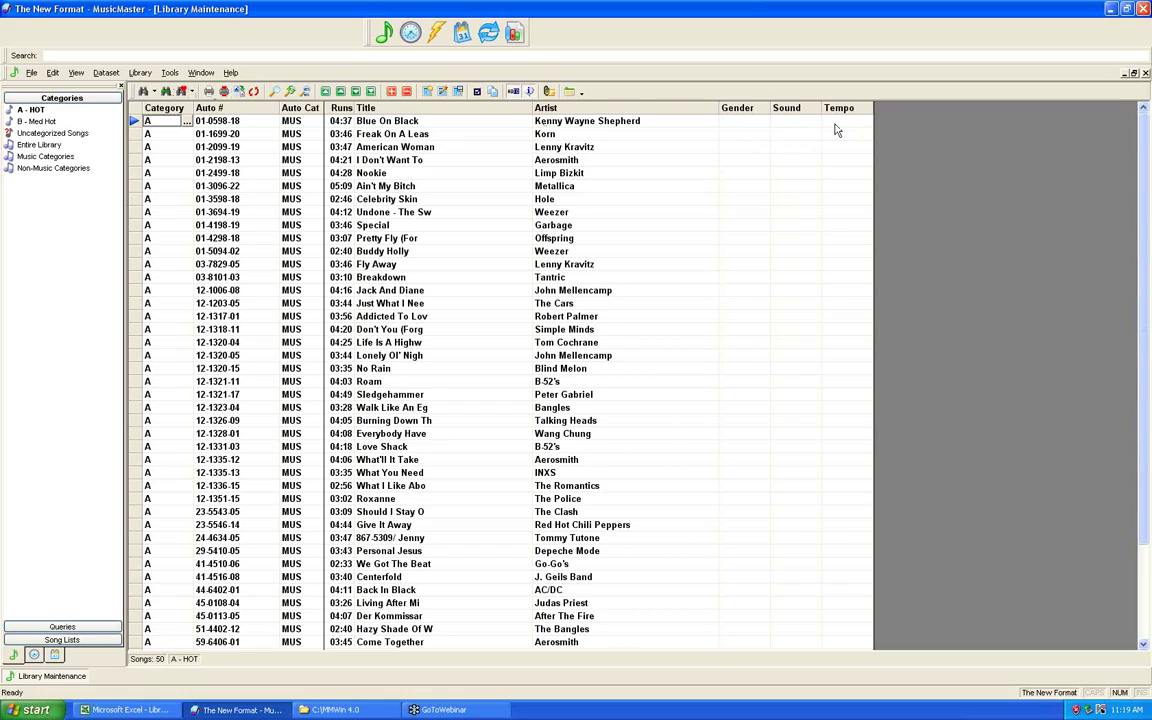
# Step: Add a Gender attribute with code F and the name Female in the Attribute Code Editor
pyautogui.click(107, 73)
pyautogui.moveTo(117, 88)
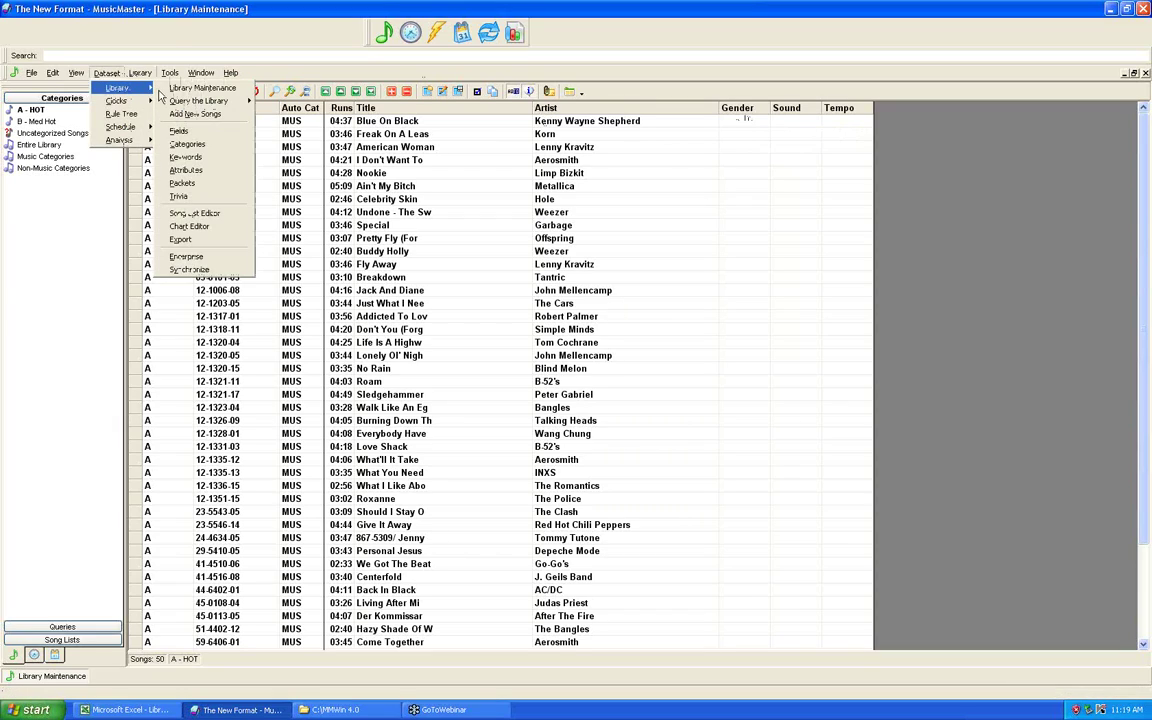
pyautogui.click(186, 170)
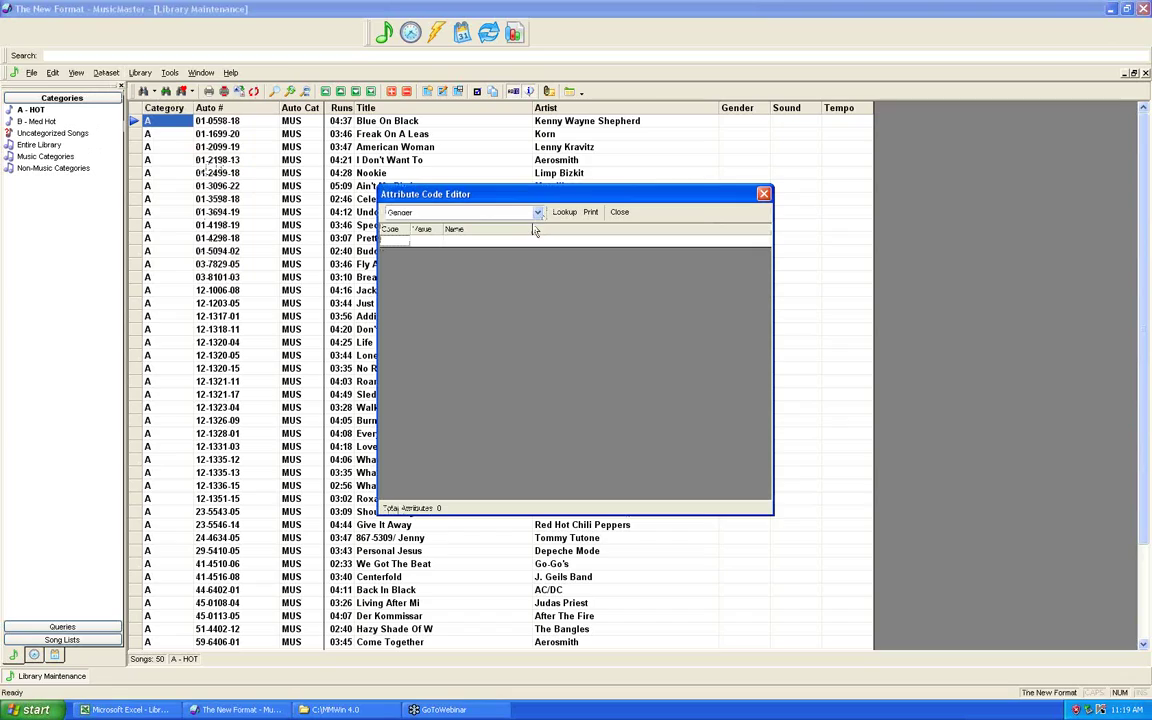
pyautogui.click(537, 212)
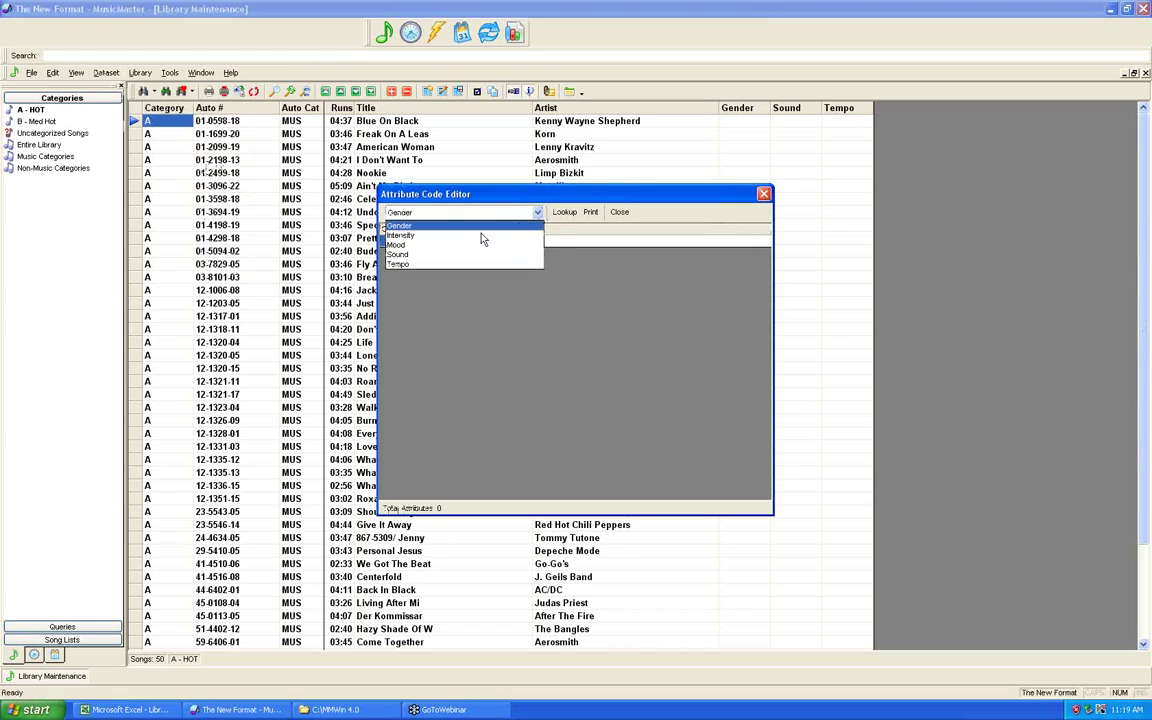
pyautogui.click(414, 227)
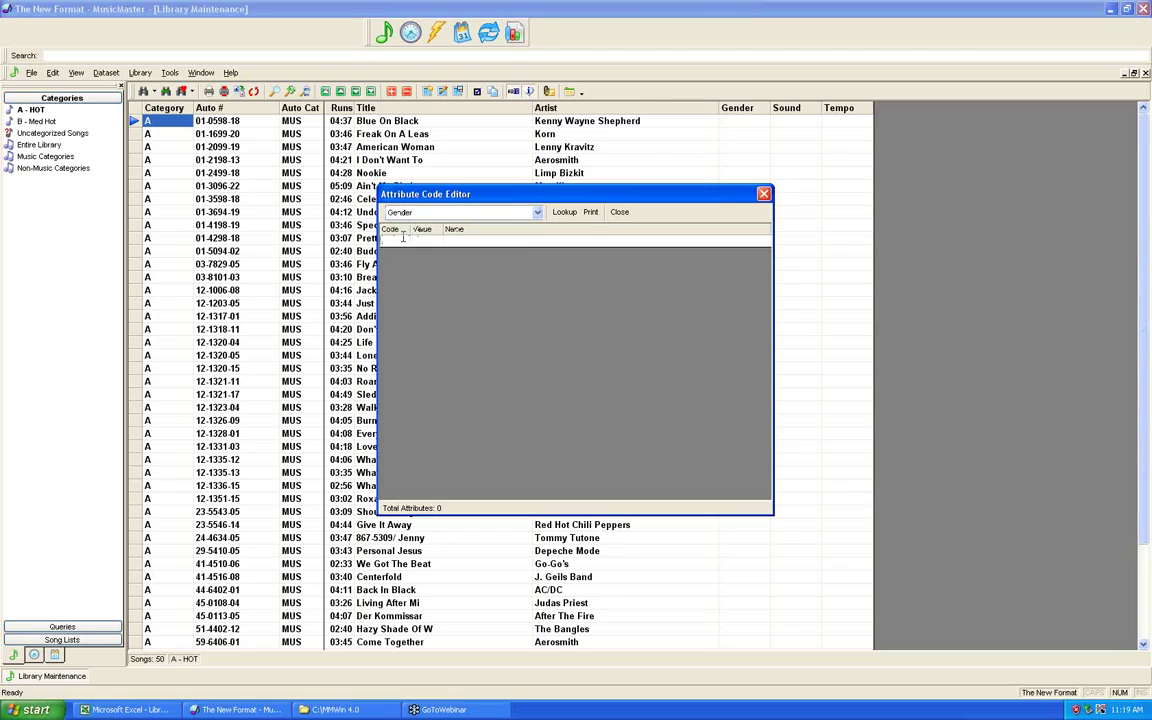
pyautogui.write('F')
pyautogui.press('Tab')
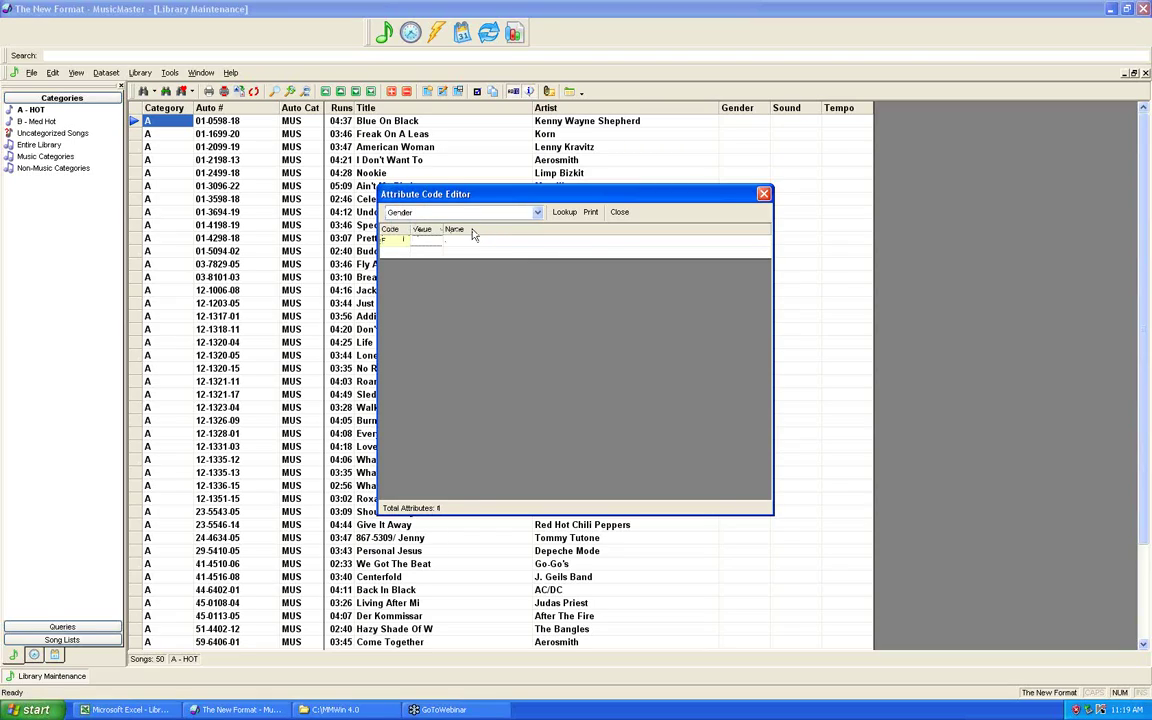
pyautogui.write('Female')
pyautogui.click(619, 212)
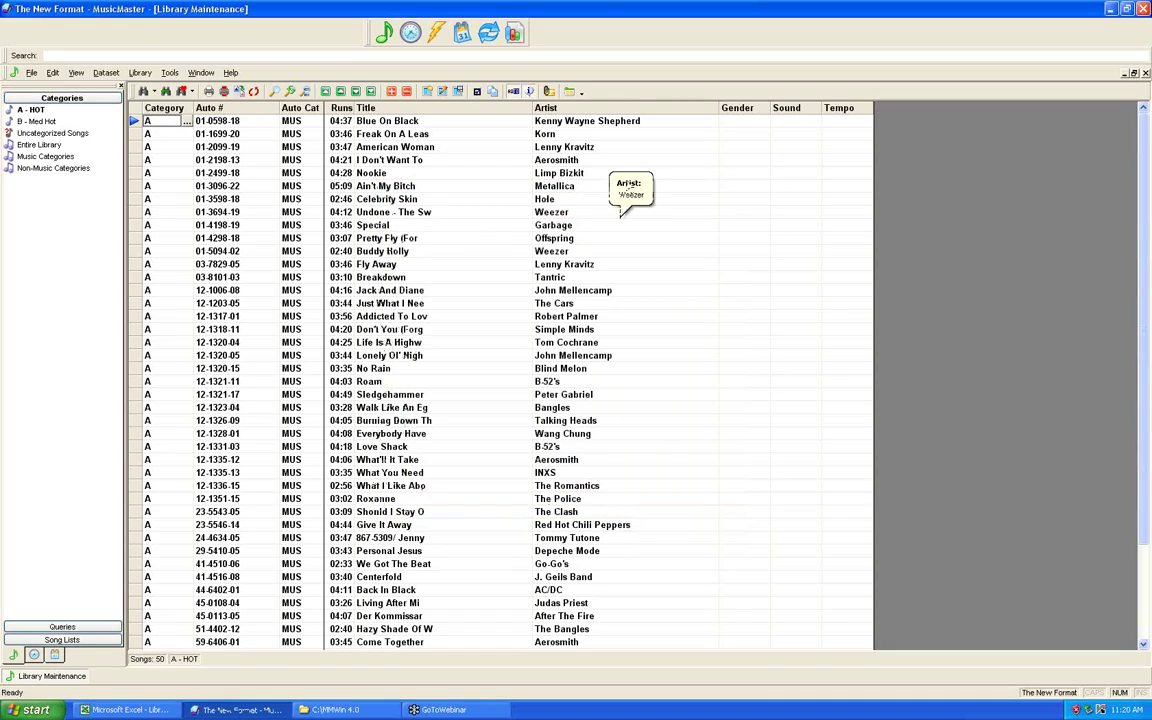
# Step: Sort the A - HOT songs by artist and look through the list for female artists
pyautogui.click(734, 124)
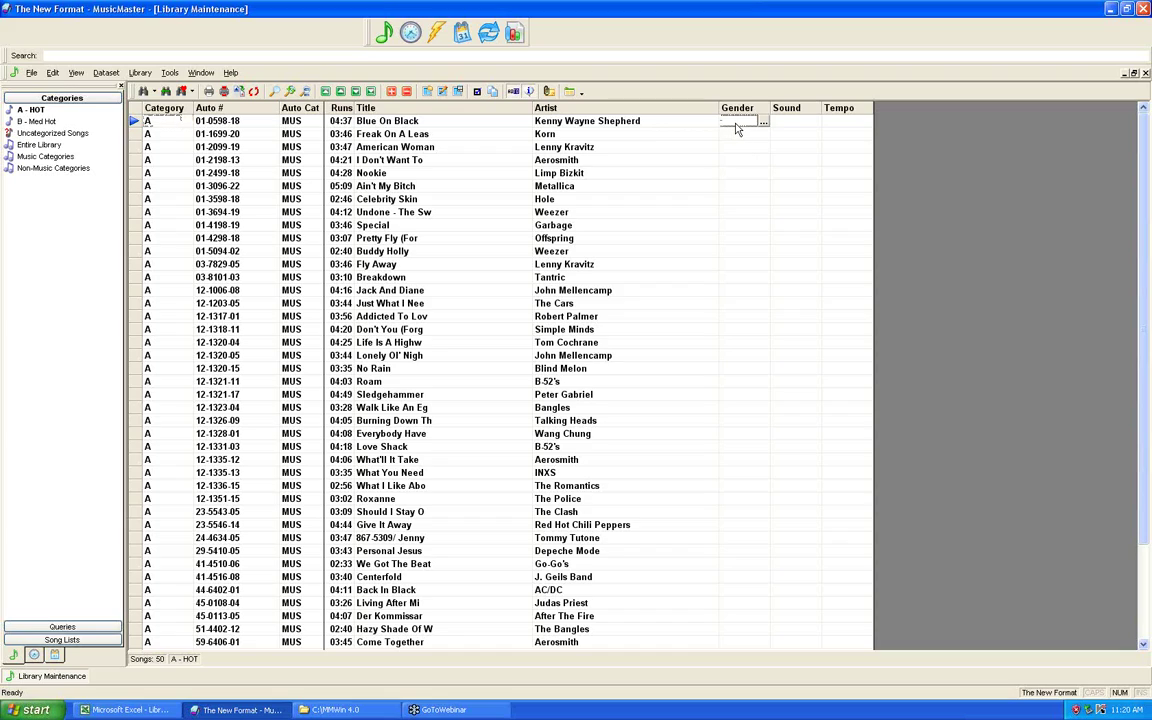
pyautogui.click(561, 109)
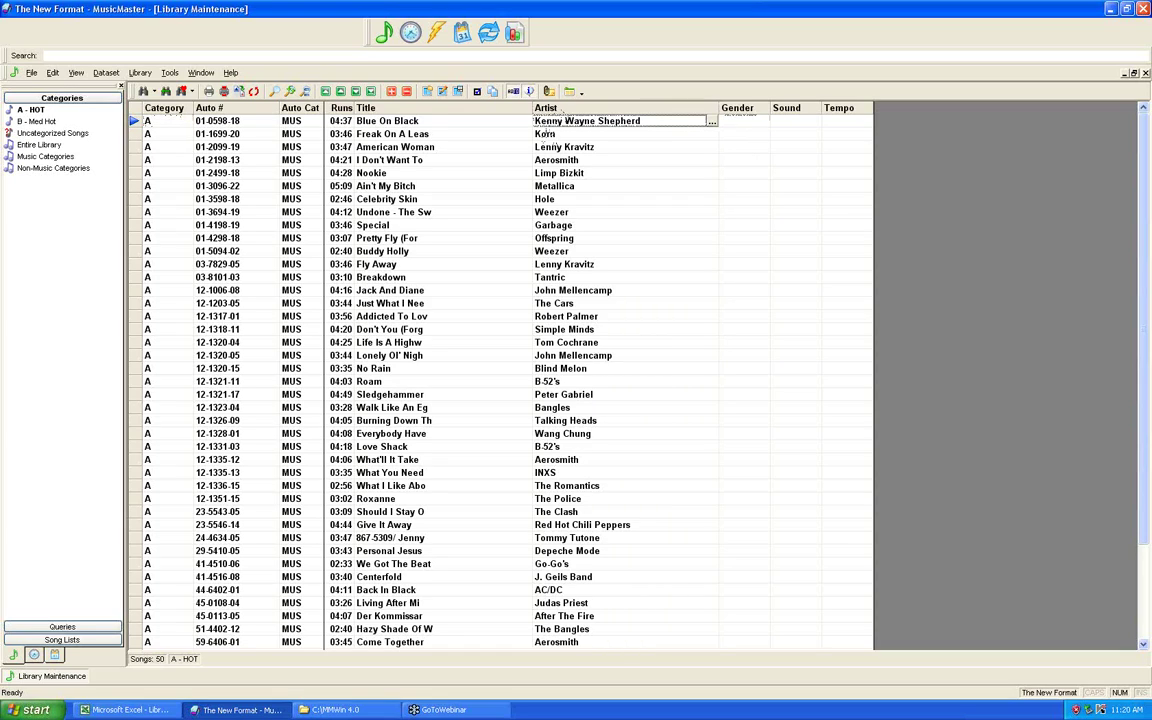
pyautogui.scroll(-1, 785, 362)
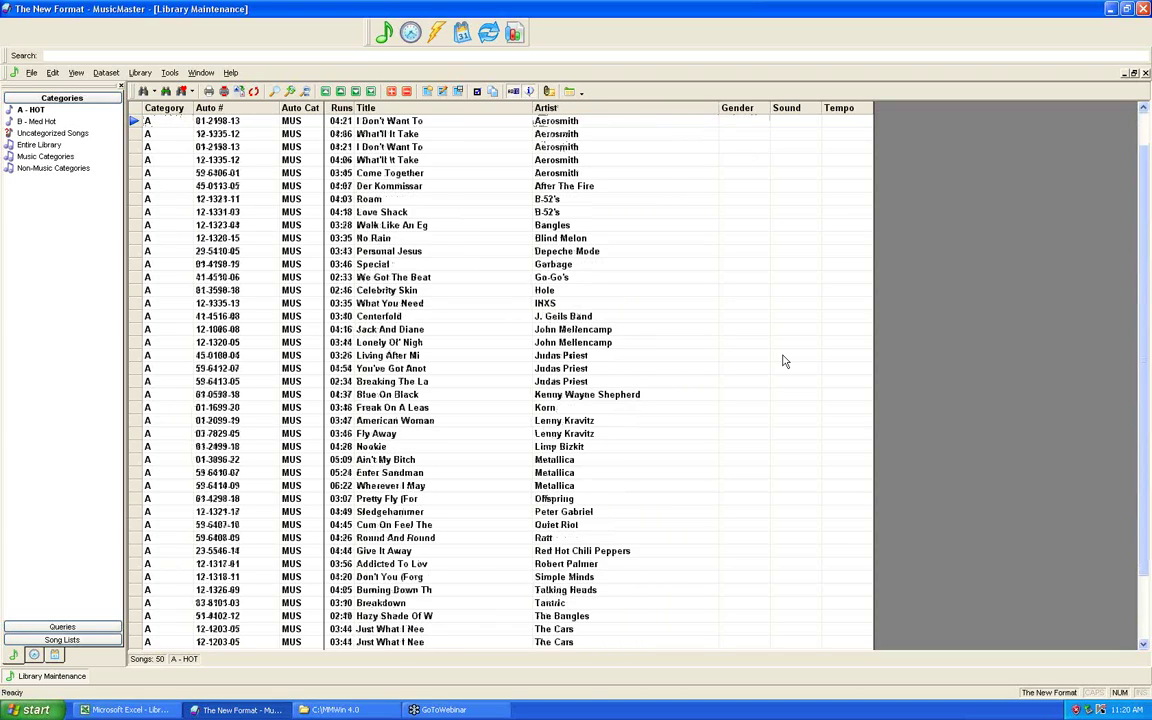
pyautogui.scroll(-2, 783, 360)
pyautogui.scroll(-1, 780, 360)
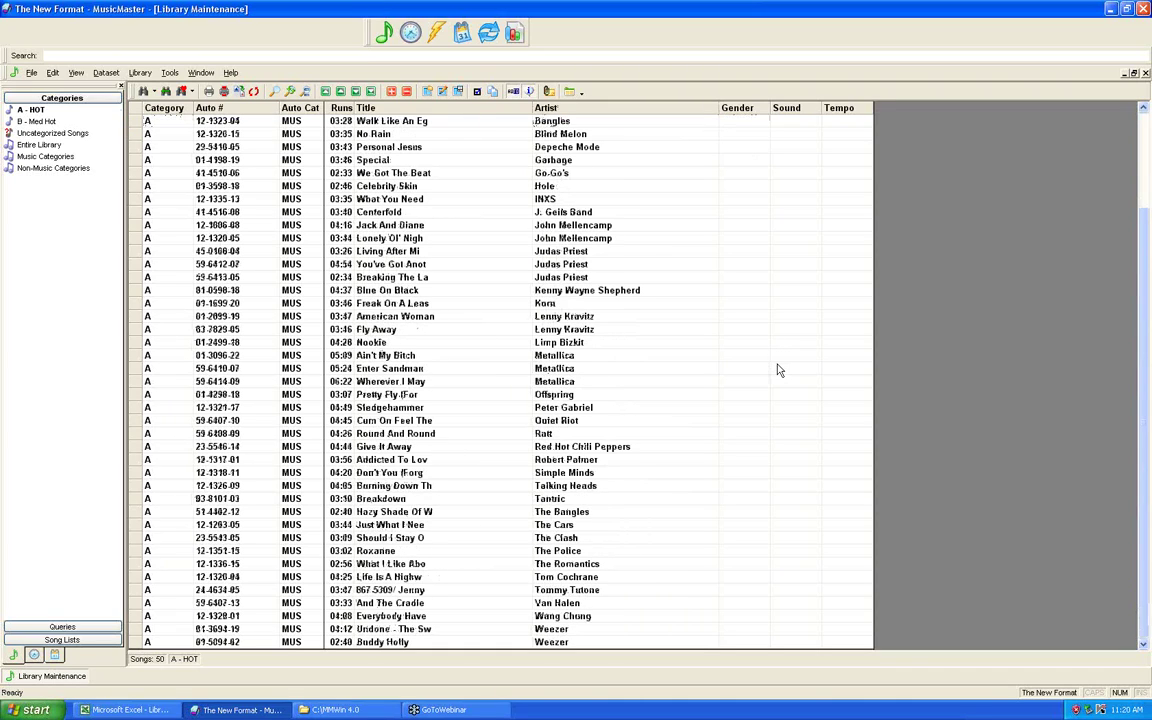
pyautogui.scroll(3, 779, 366)
pyautogui.scroll(-1, 777, 366)
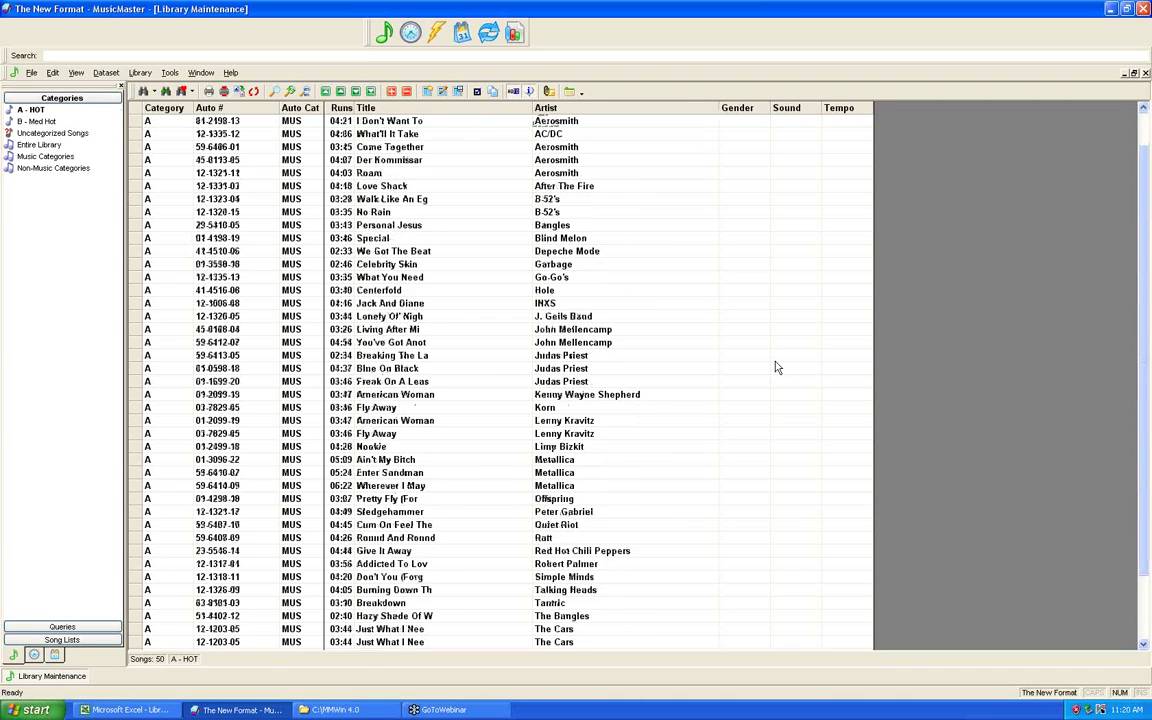
pyautogui.scroll(1, 777, 366)
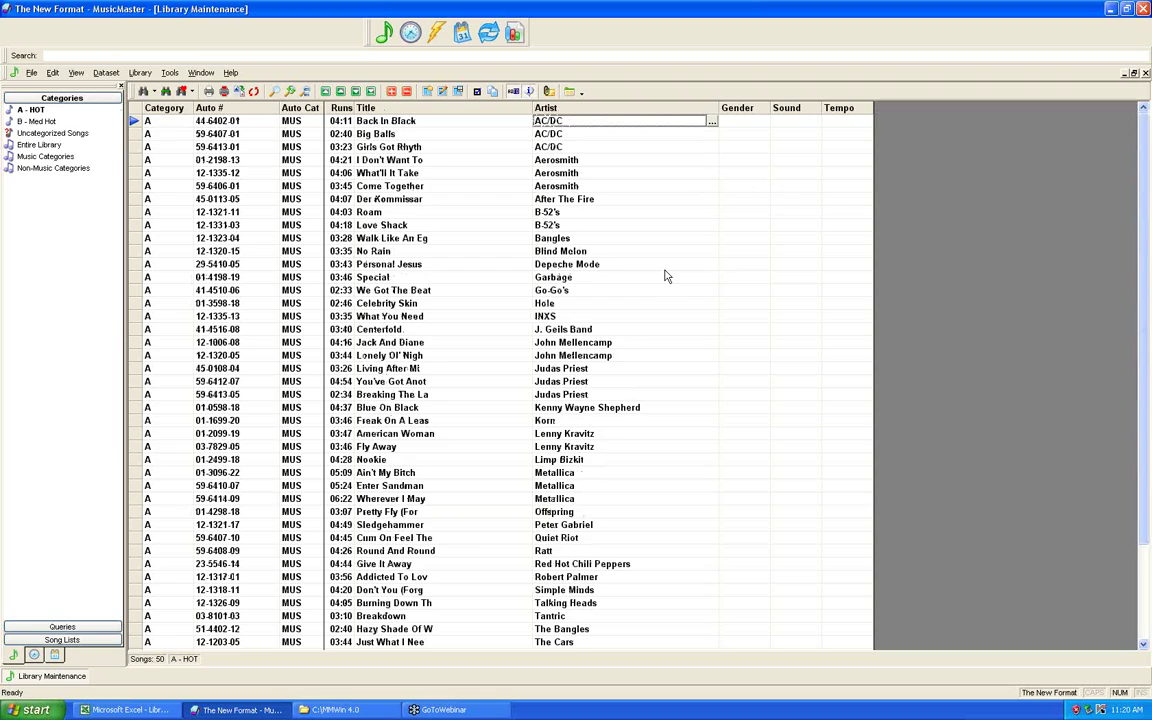
pyautogui.scroll(-3, 667, 277)
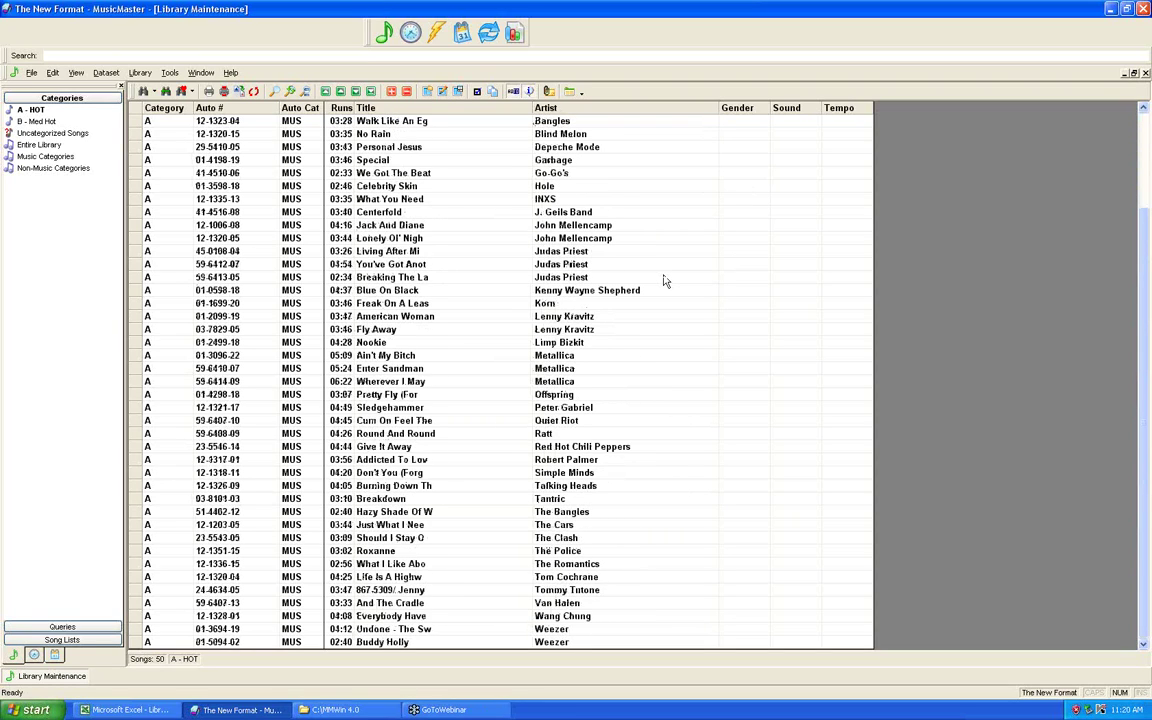
pyautogui.scroll(3, 665, 279)
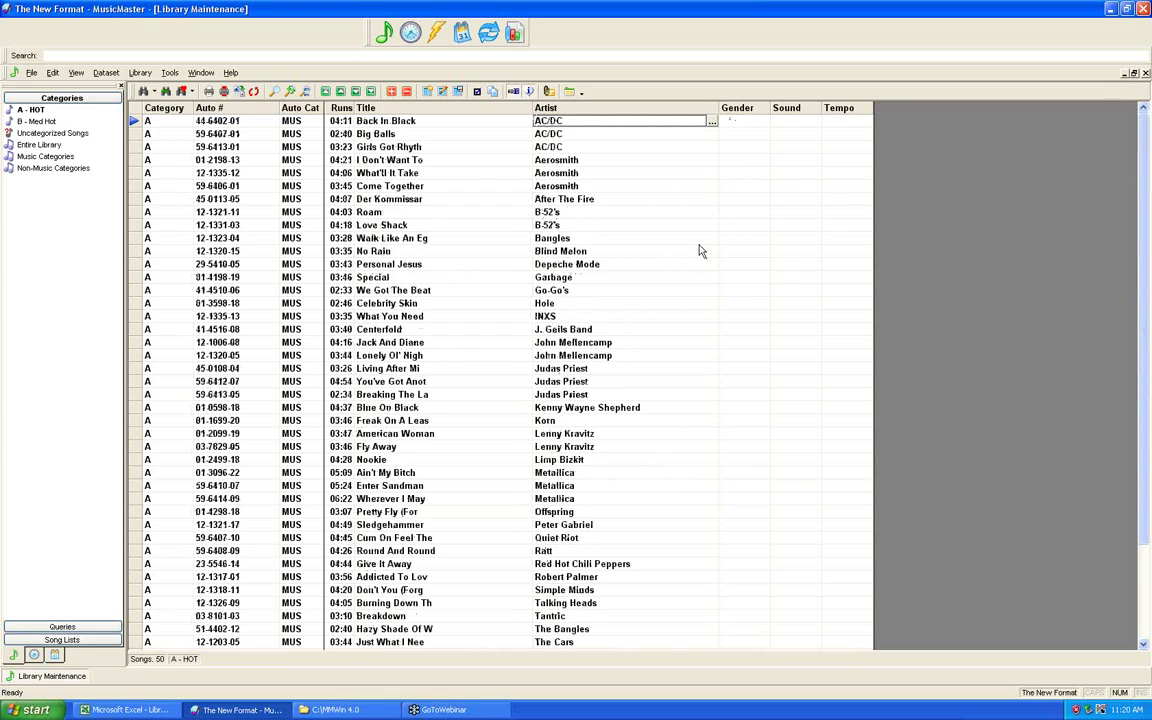
pyautogui.scroll(-3, 700, 251)
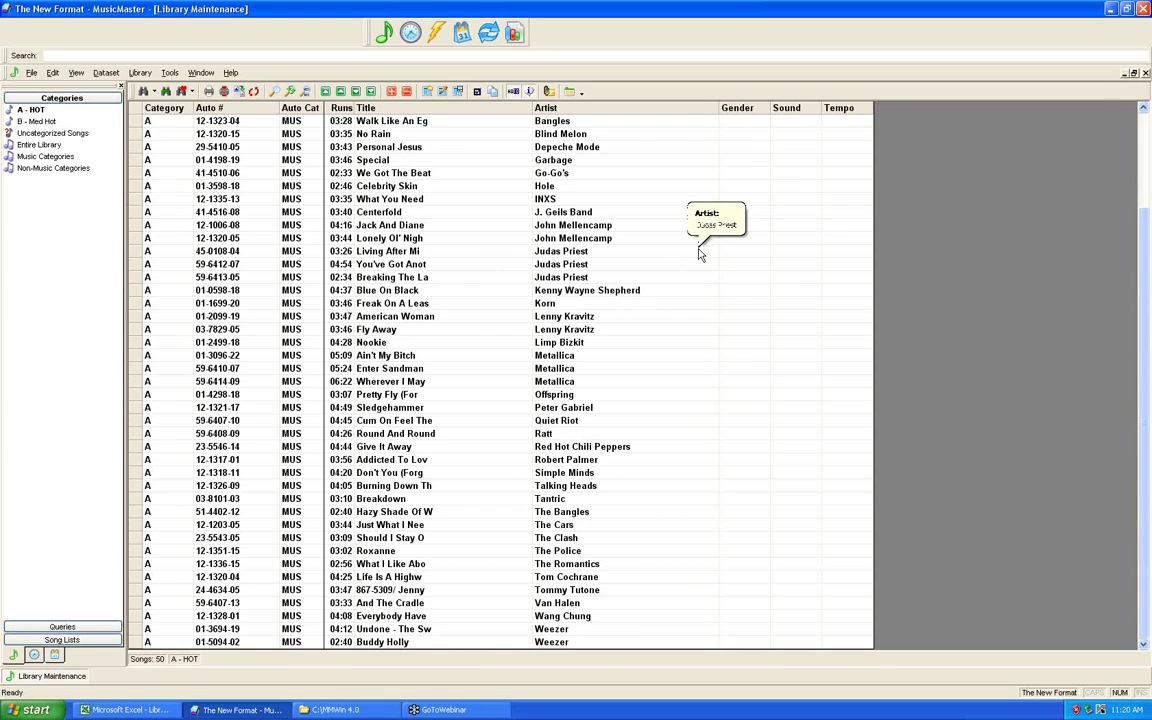
# Step: Mass-change the Gender field of all listed A - HOT songs by assigning the specific value M
pyautogui.rightClick(740, 131)
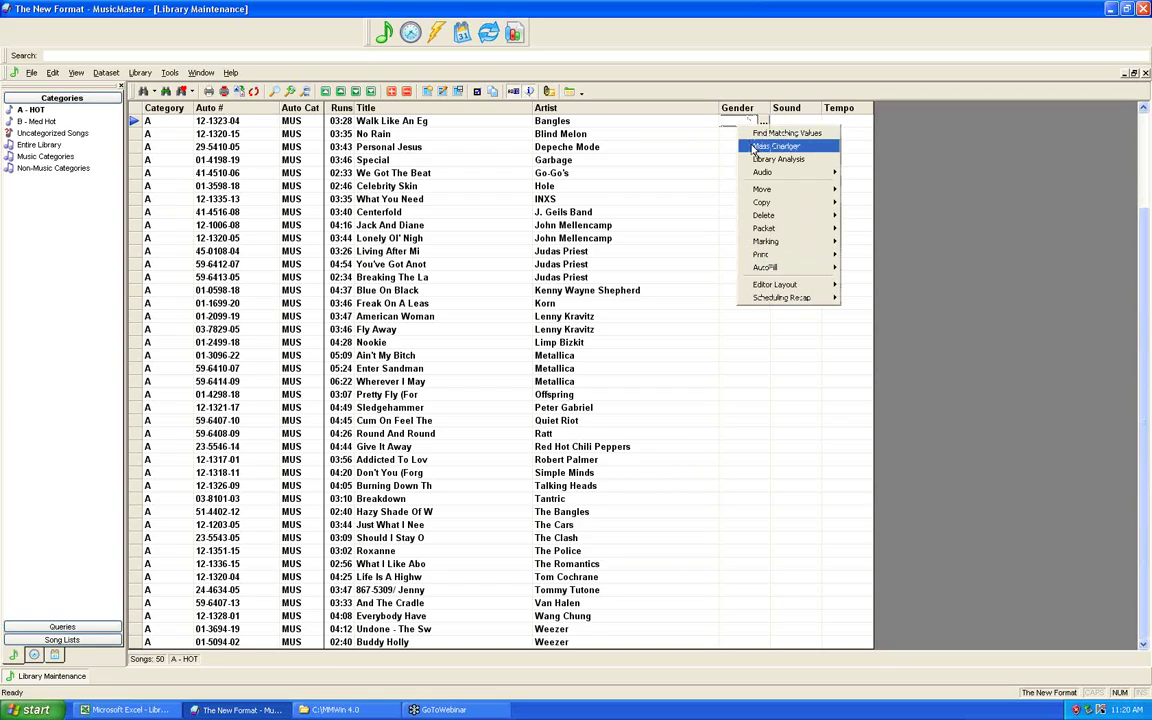
pyautogui.rightClick(727, 124)
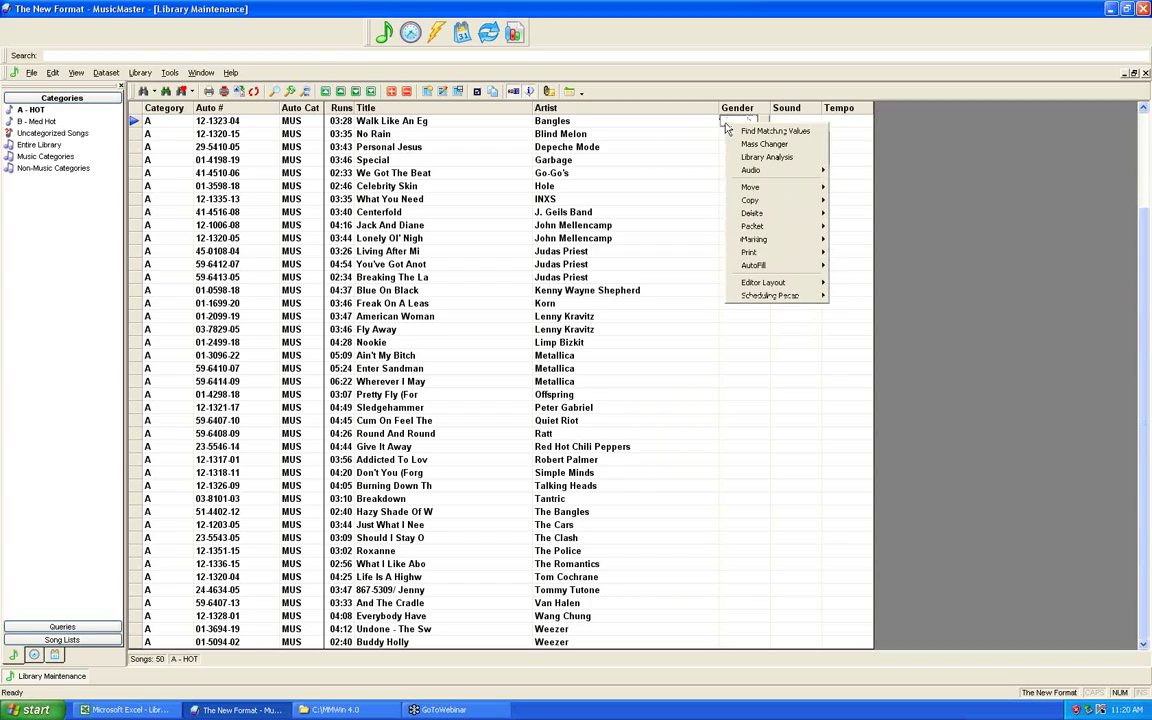
pyautogui.click(737, 145)
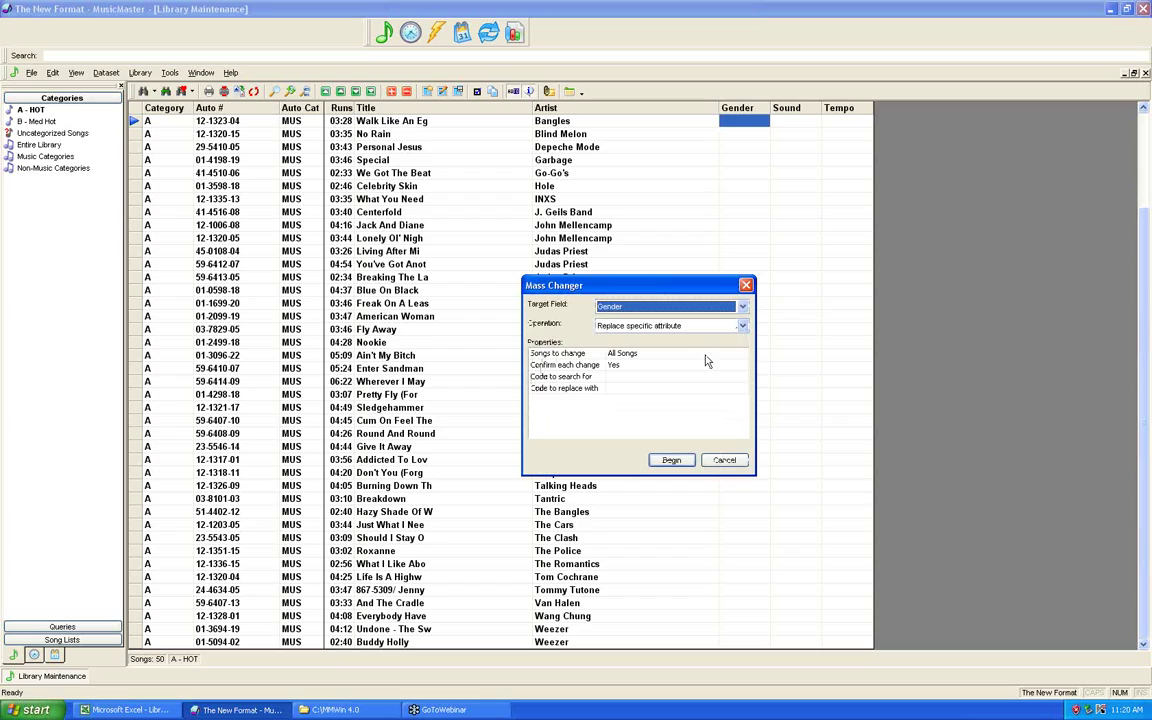
pyautogui.click(743, 328)
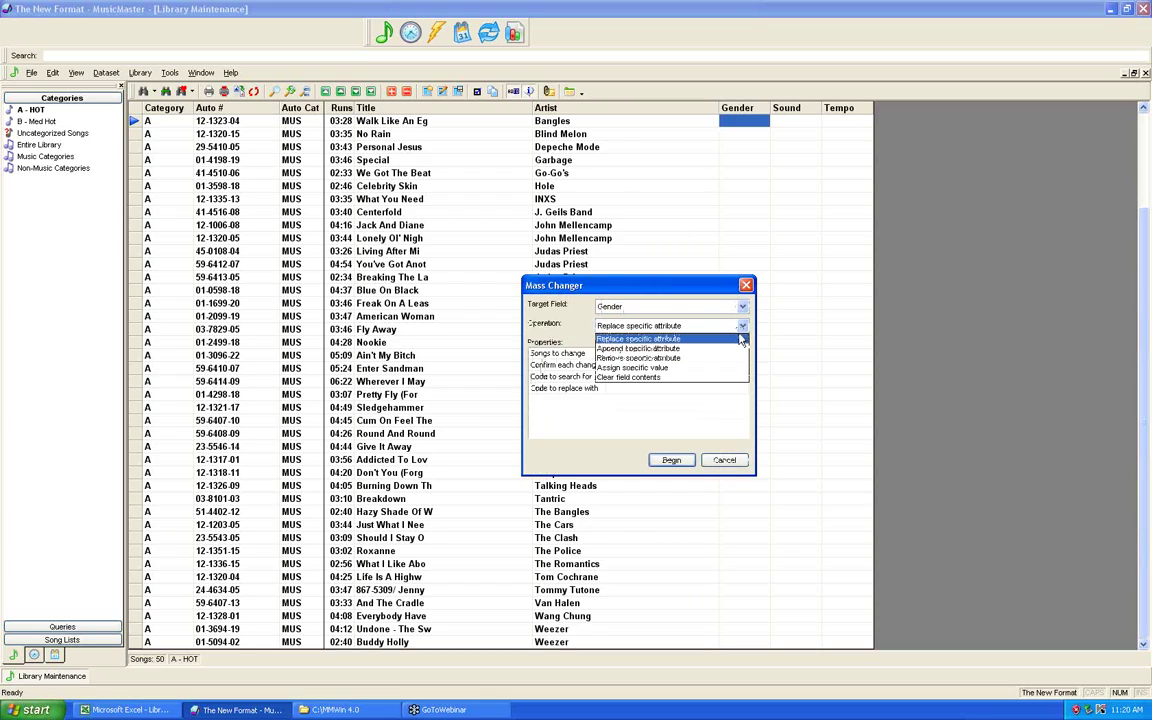
pyautogui.click(677, 369)
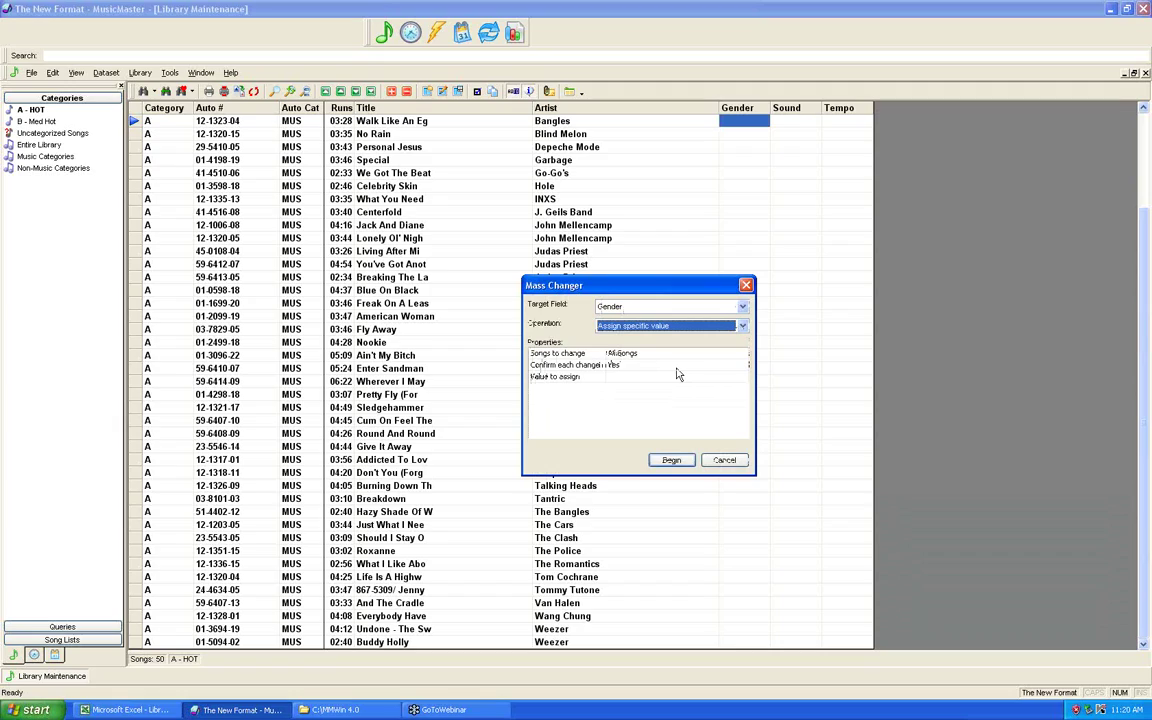
pyautogui.click(610, 377)
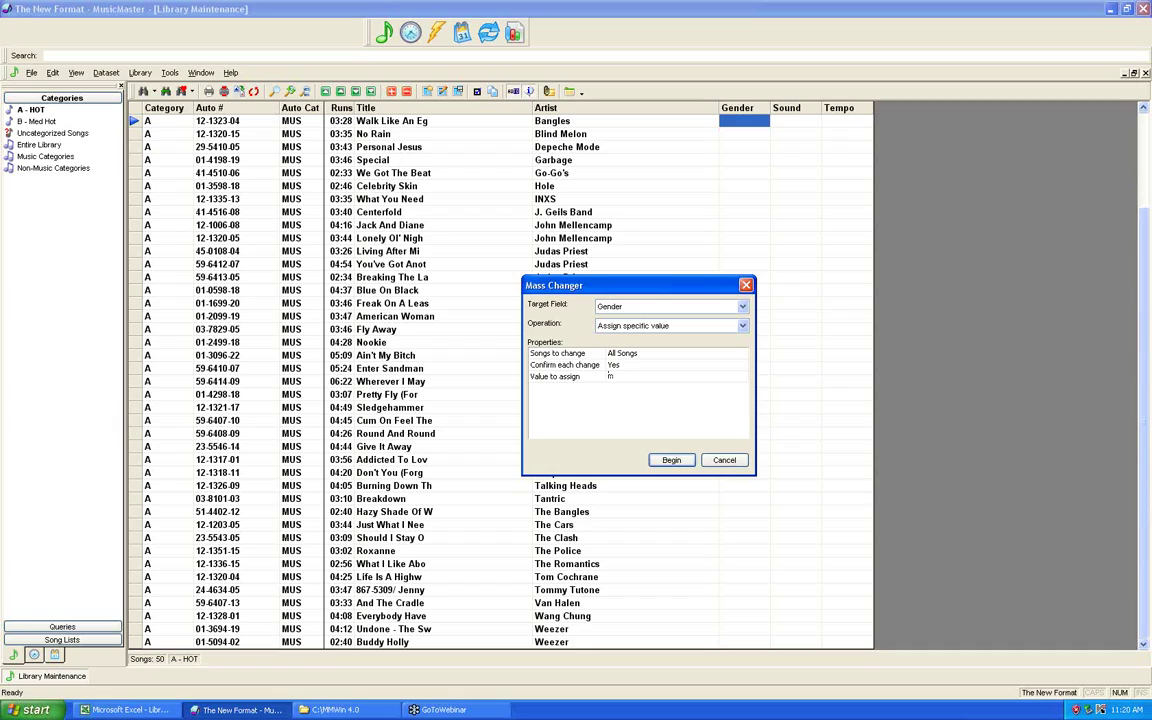
pyautogui.click(664, 460)
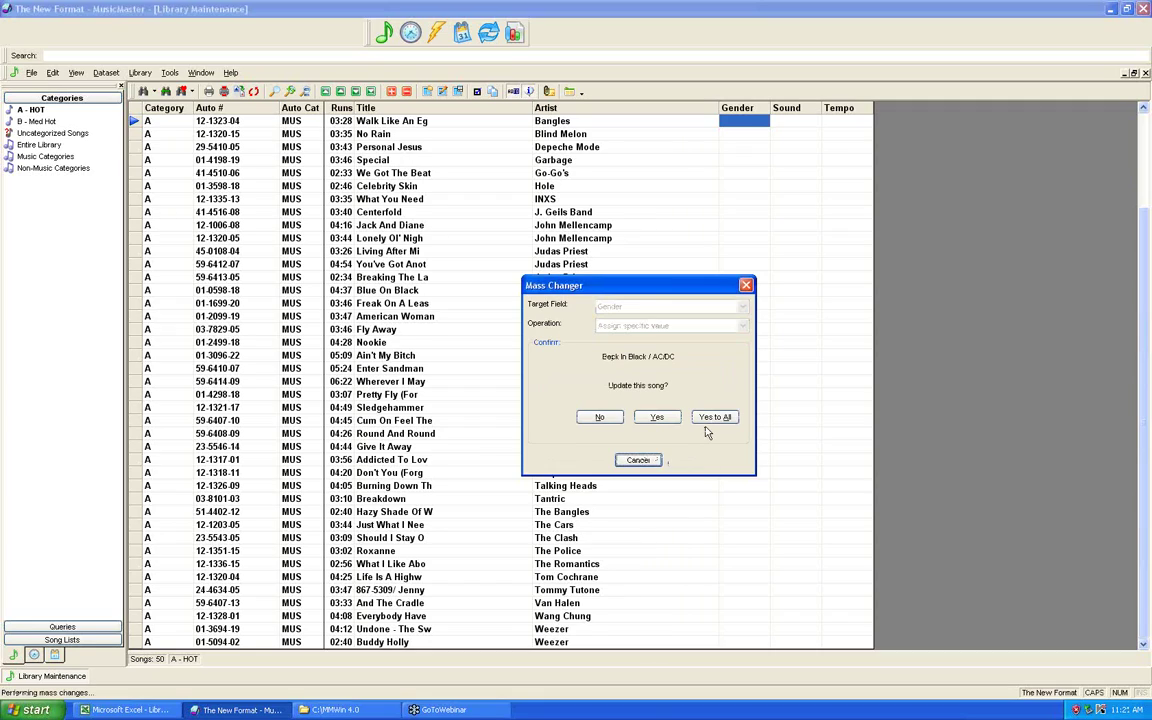
pyautogui.click(710, 421)
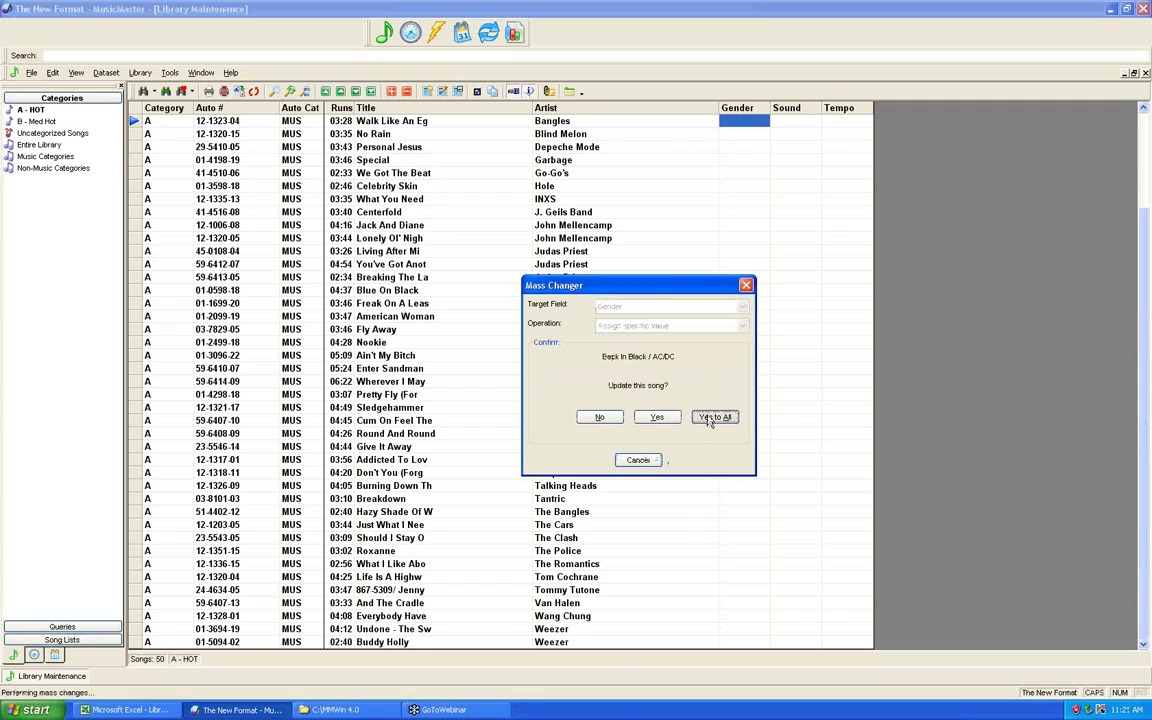
pyautogui.press('Return')
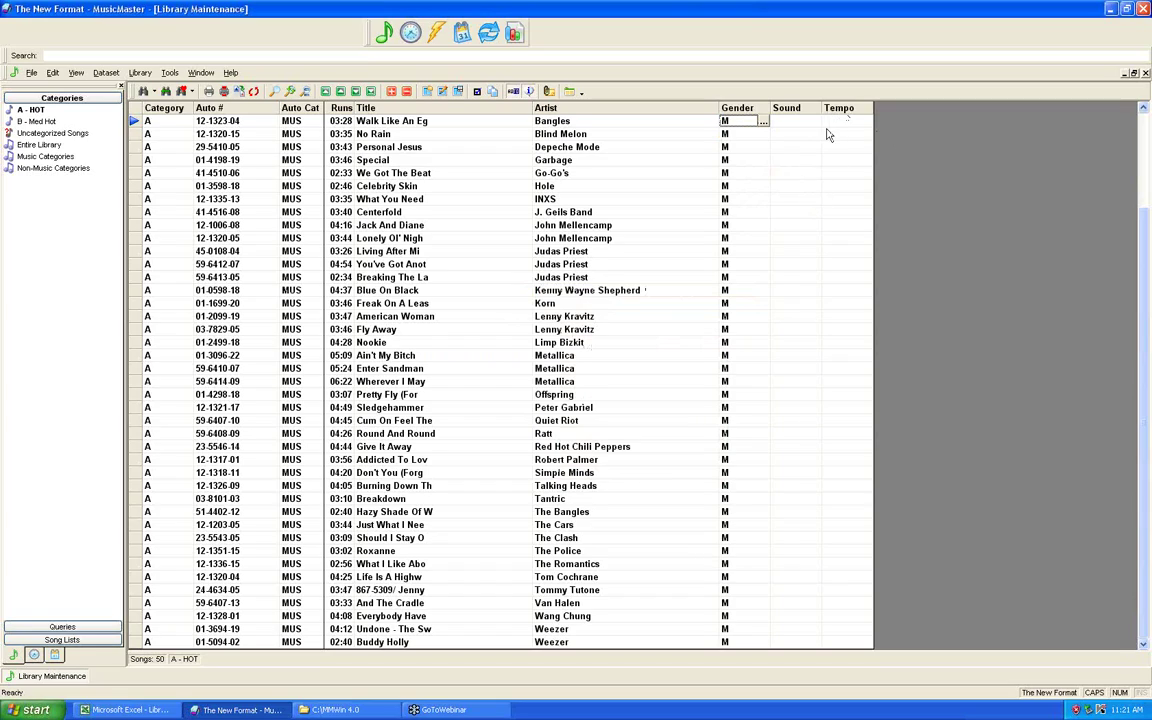
# Step: Enter H as the Sound code of the first Metallica song, keeping it as an undefined attribute code
pyautogui.click(772, 238)
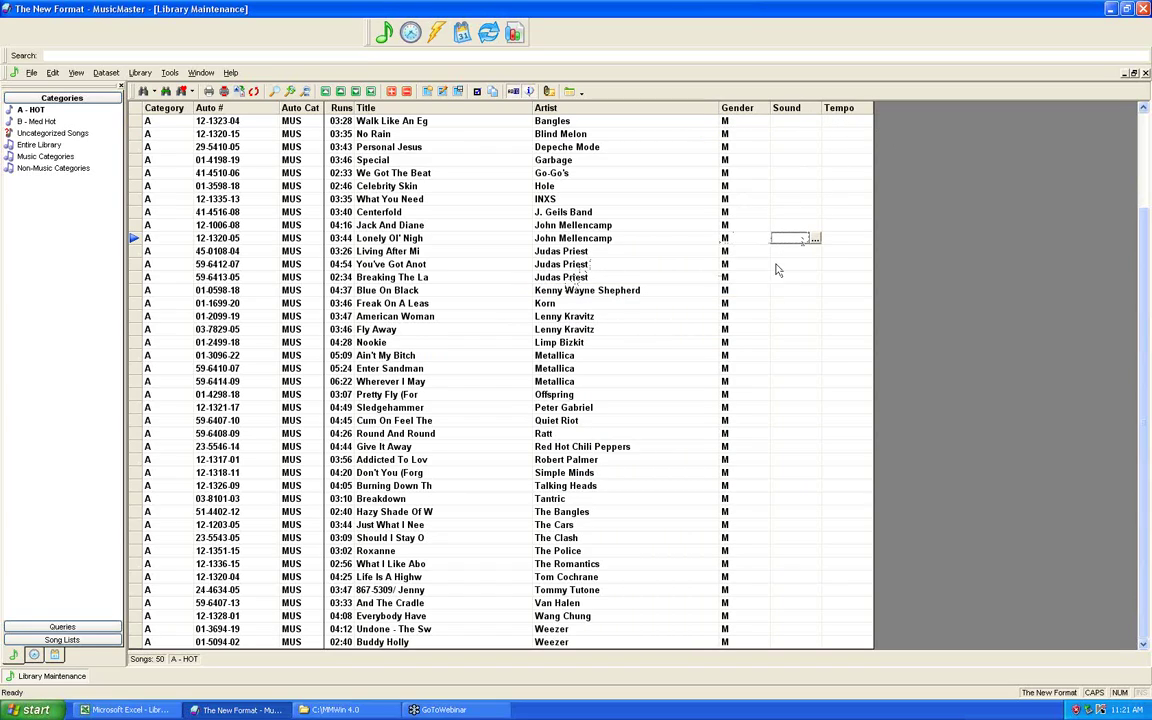
pyautogui.click(798, 265)
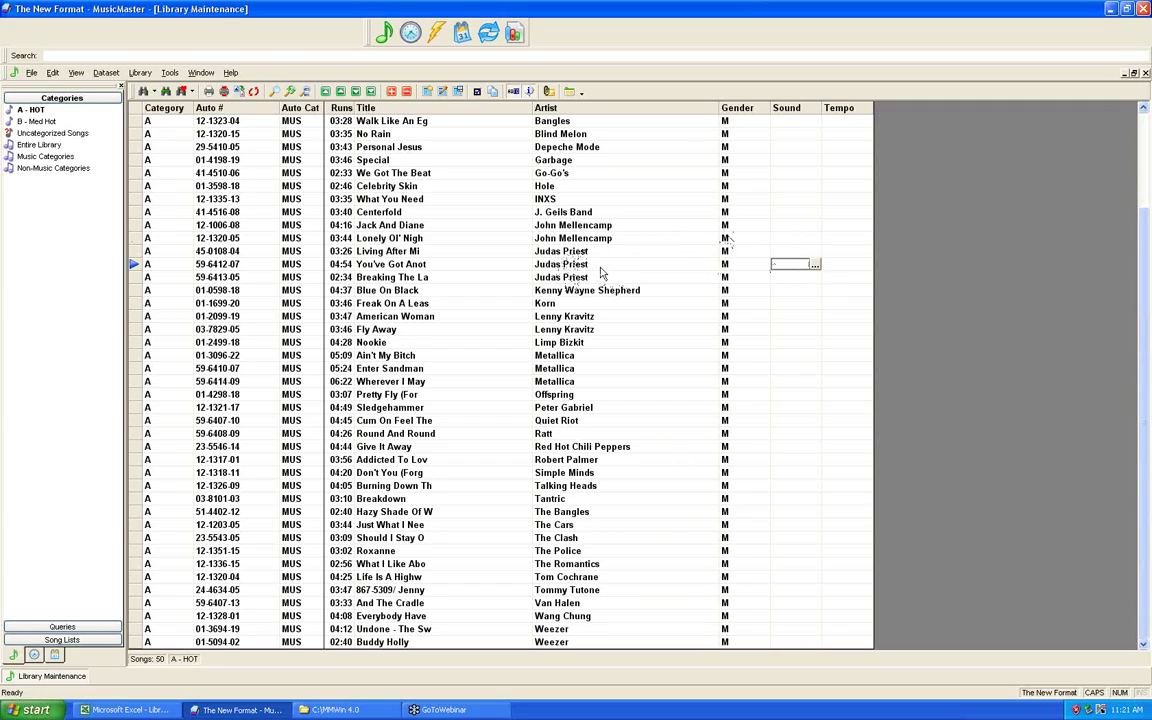
pyautogui.click(625, 356)
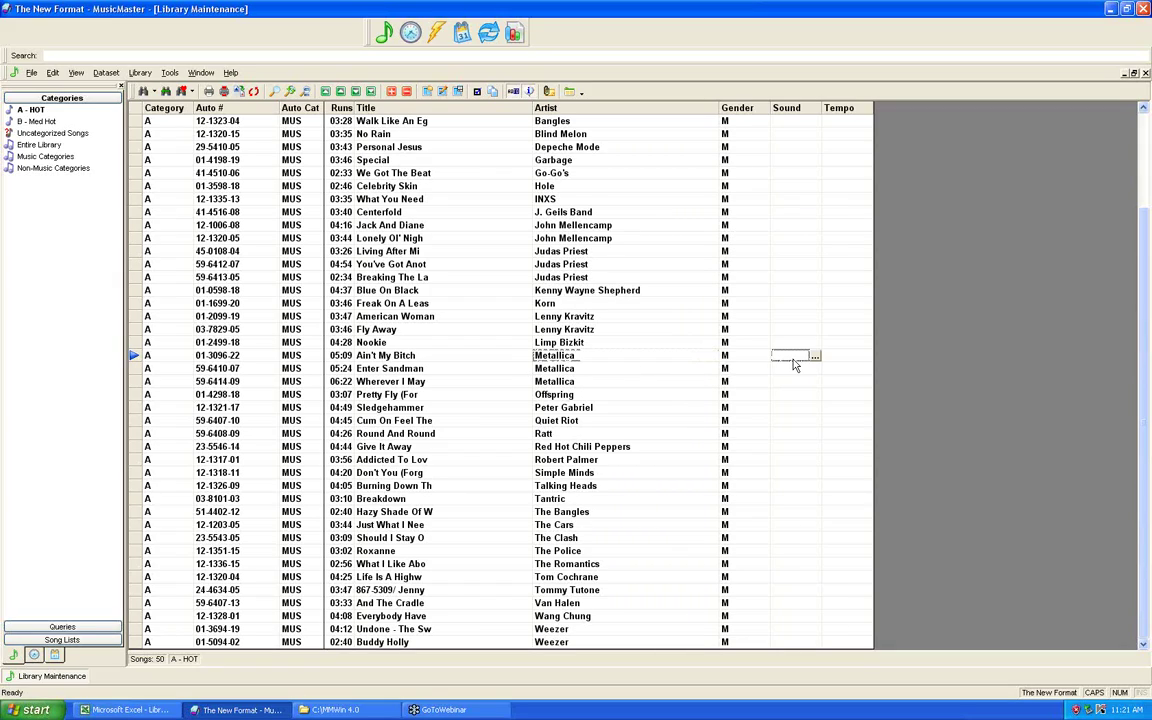
pyautogui.click(792, 358)
pyautogui.click(783, 368)
pyautogui.press('Up')
pyautogui.press('capslock')
pyautogui.write('h')
pyautogui.press('capslock')
pyautogui.press('BackSpace')
pyautogui.write('H')
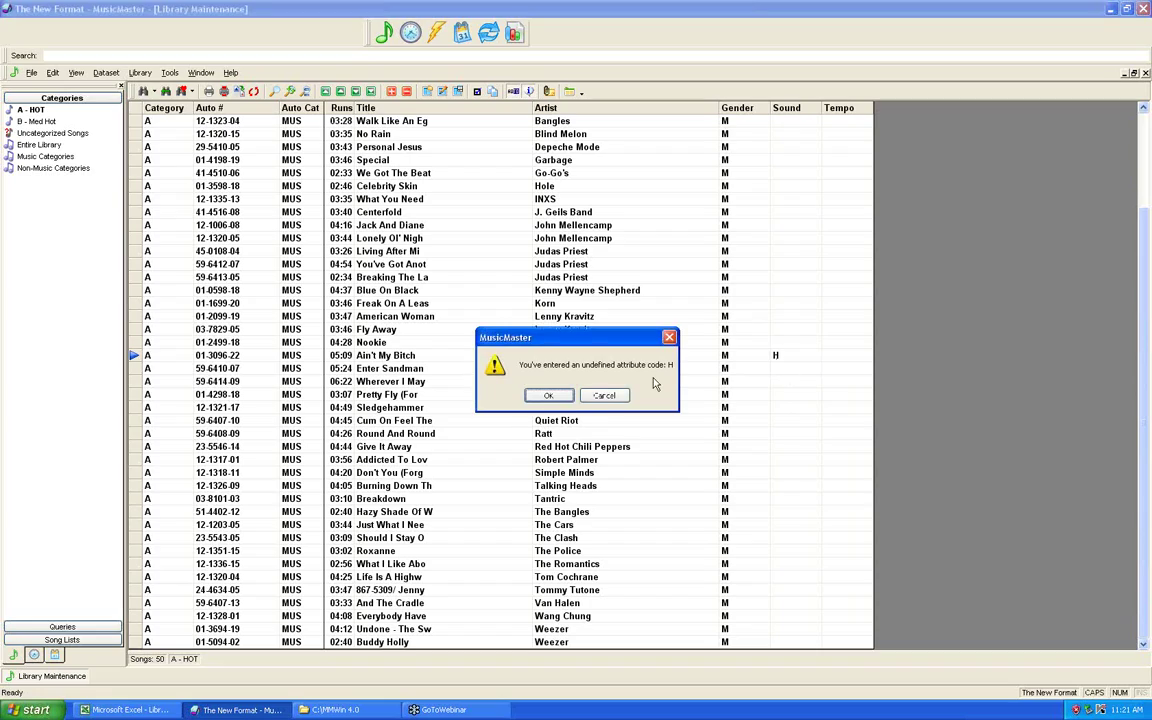
pyautogui.press('Return')
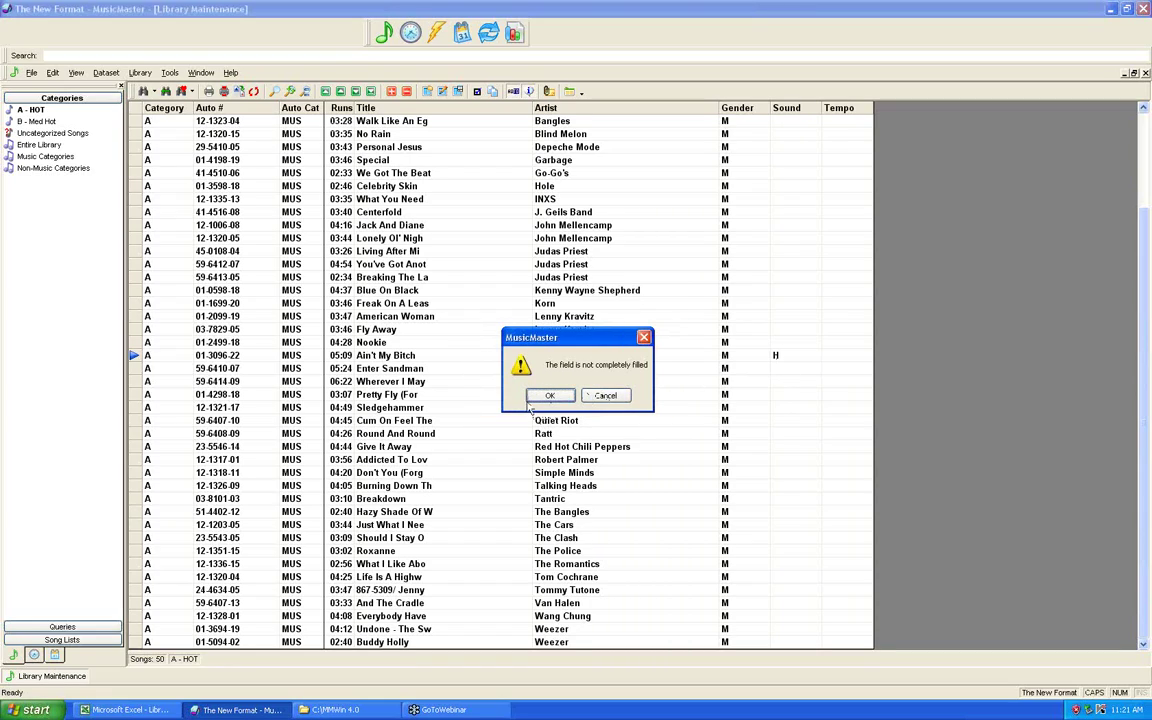
pyautogui.click(605, 395)
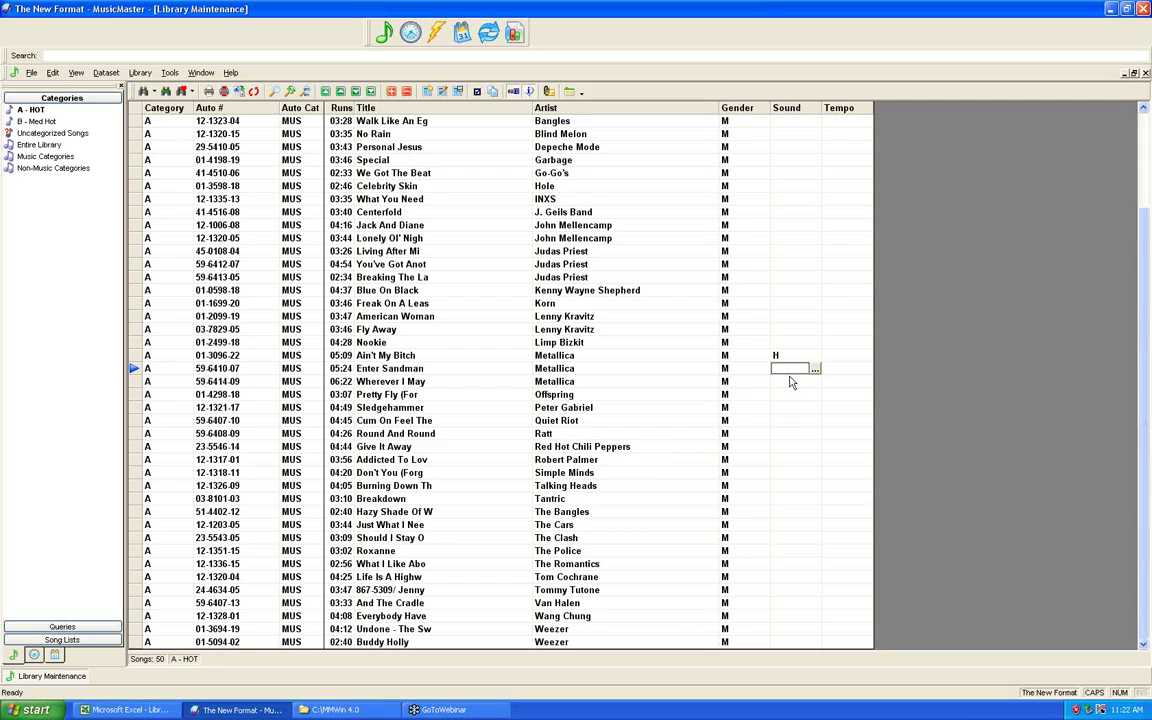
# Step: Set the Sound code to H for each song from Enter Sandman by Metallica down to Breakdown by Tantric
pyautogui.write('H')
pyautogui.press('Return')
pyautogui.write('H')
pyautogui.press('Return')
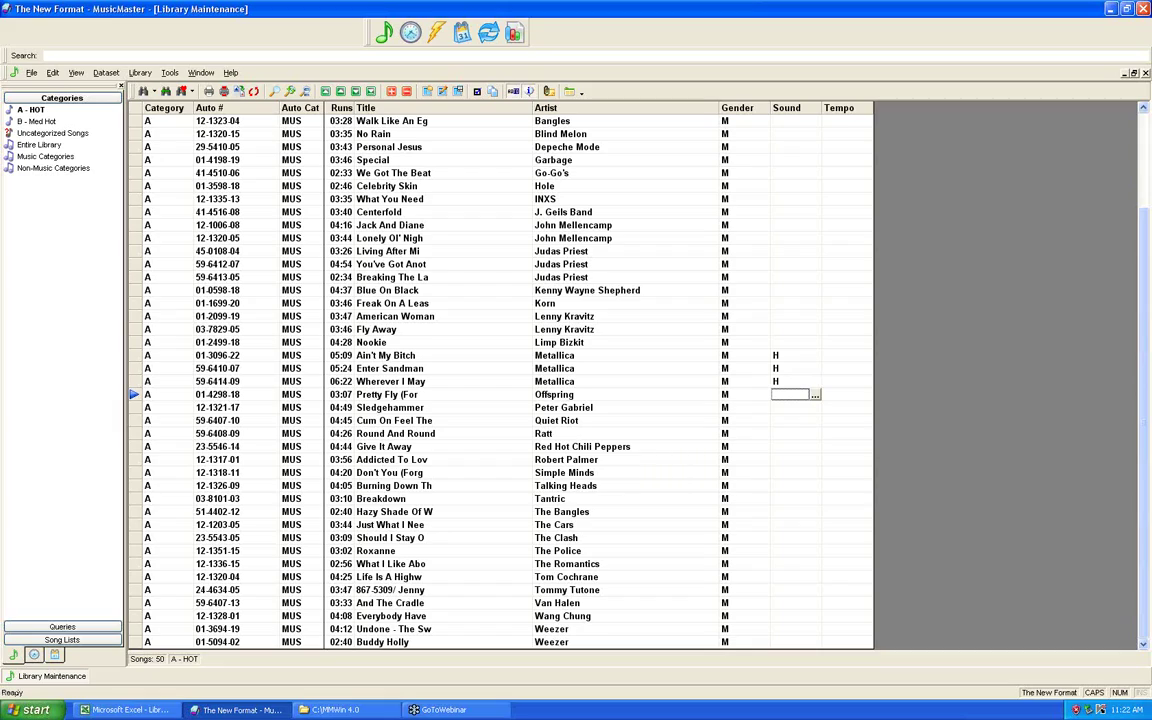
pyautogui.write('H')
pyautogui.press('Return')
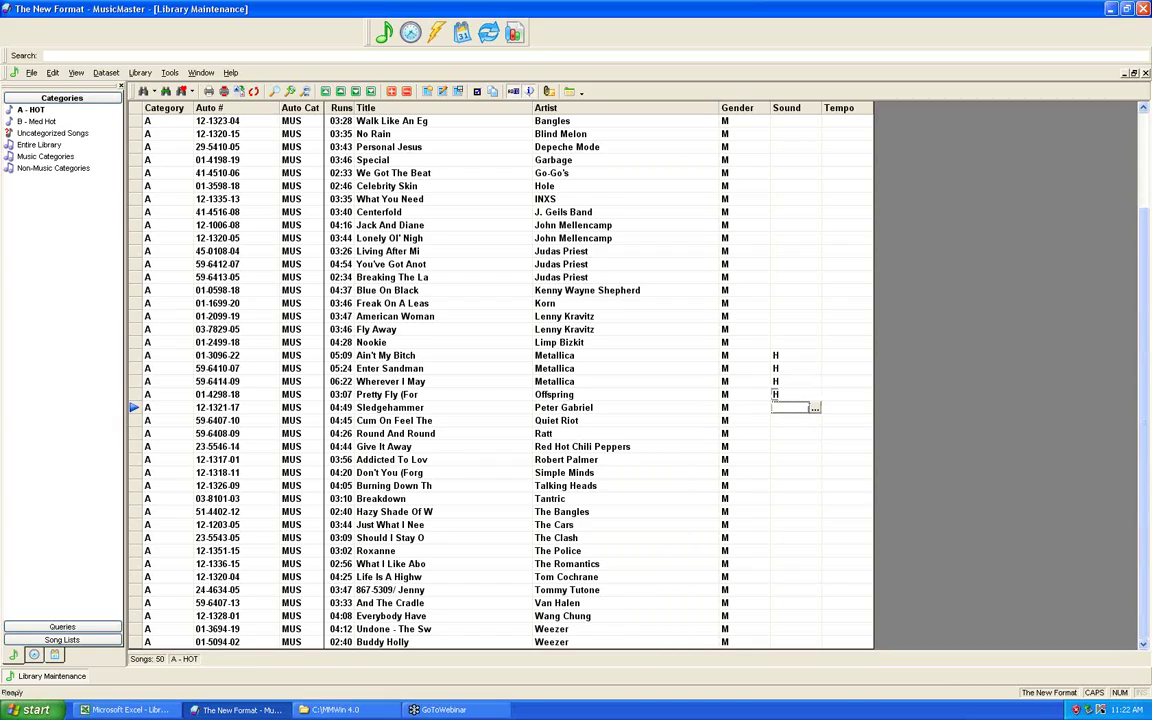
pyautogui.write('H')
pyautogui.press('Return')
pyautogui.write('H')
pyautogui.press('Return')
pyautogui.write('H')
pyautogui.press('Return')
pyautogui.write('H')
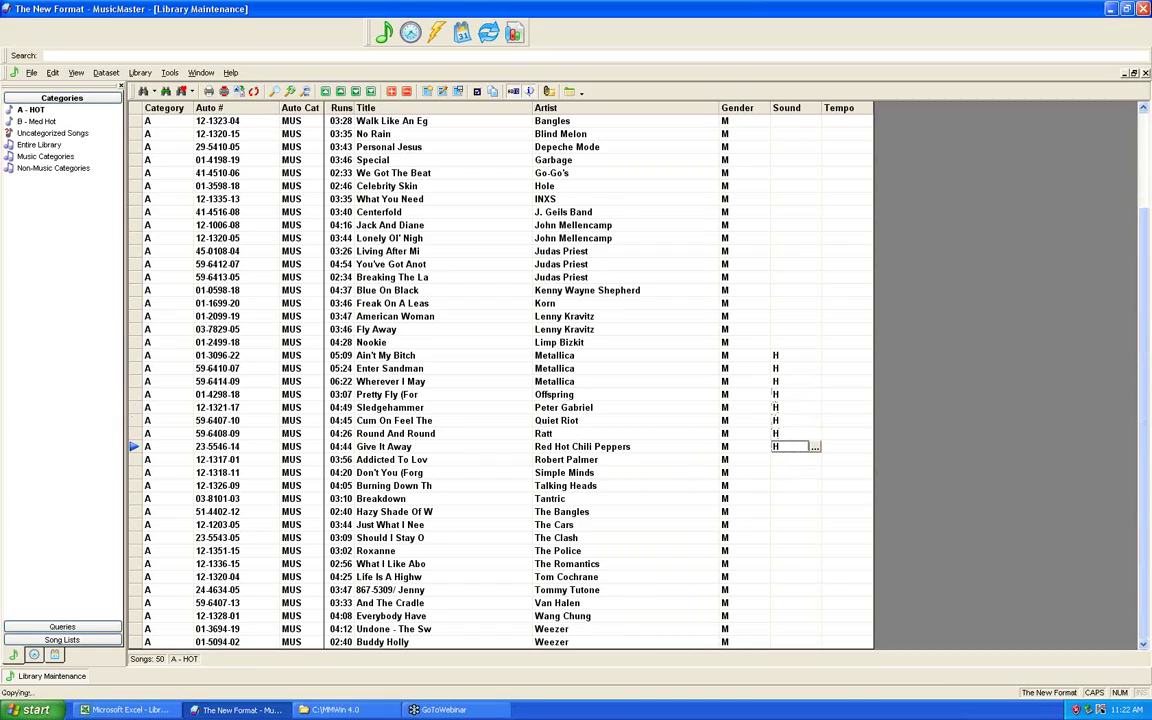
pyautogui.press('Return')
pyautogui.write('H')
pyautogui.press('Return')
pyautogui.write('H')
pyautogui.press('Return')
pyautogui.write('H')
pyautogui.press('Return')
pyautogui.press('h')
pyautogui.press('Return')
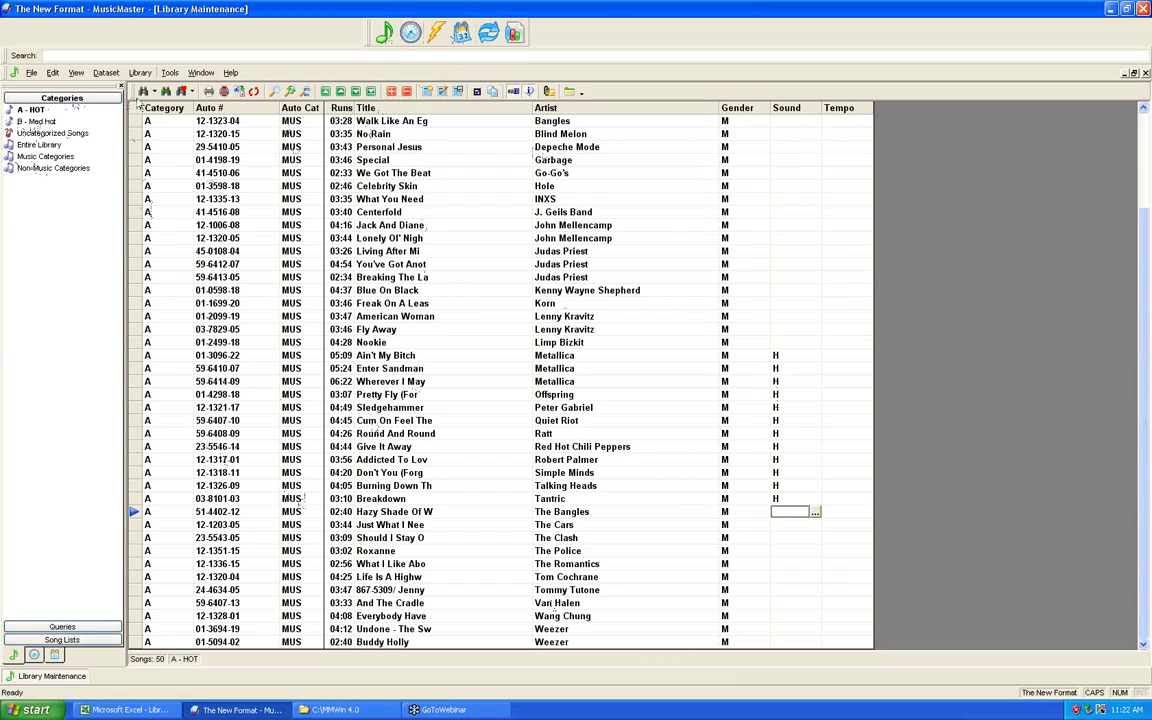
# Step: Check the current dataset's format clocks and open the Active Rock dataset
pyautogui.click(411, 35)
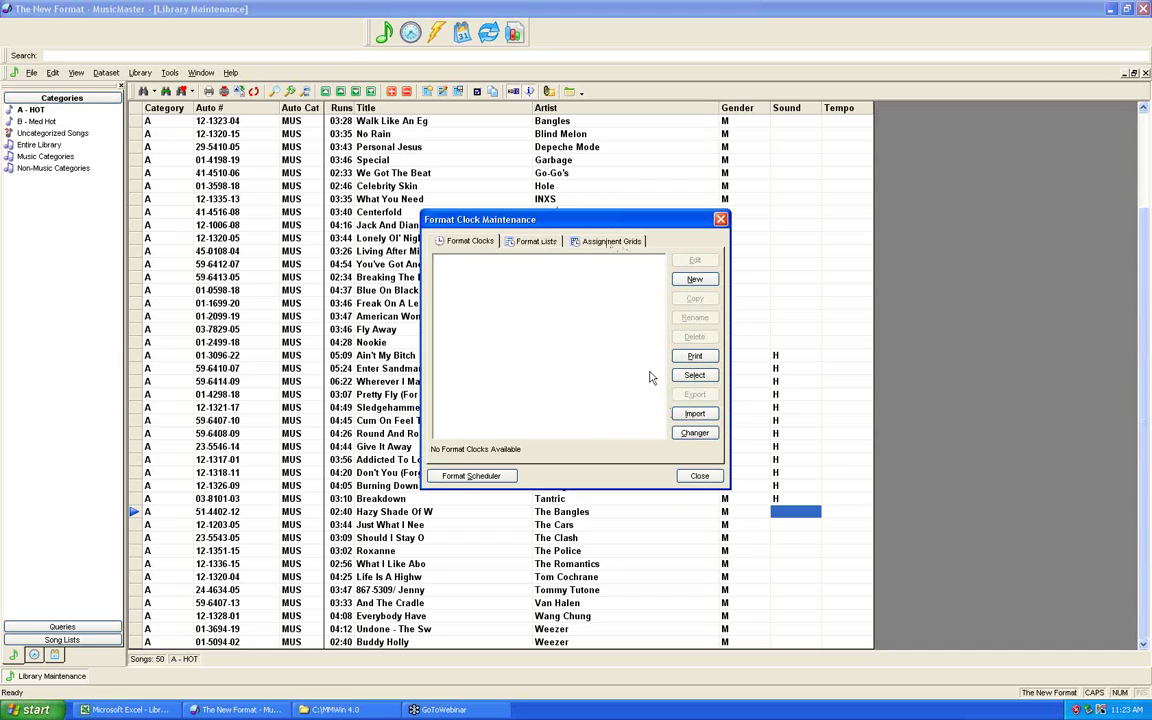
pyautogui.click(700, 477)
pyautogui.click(31, 73)
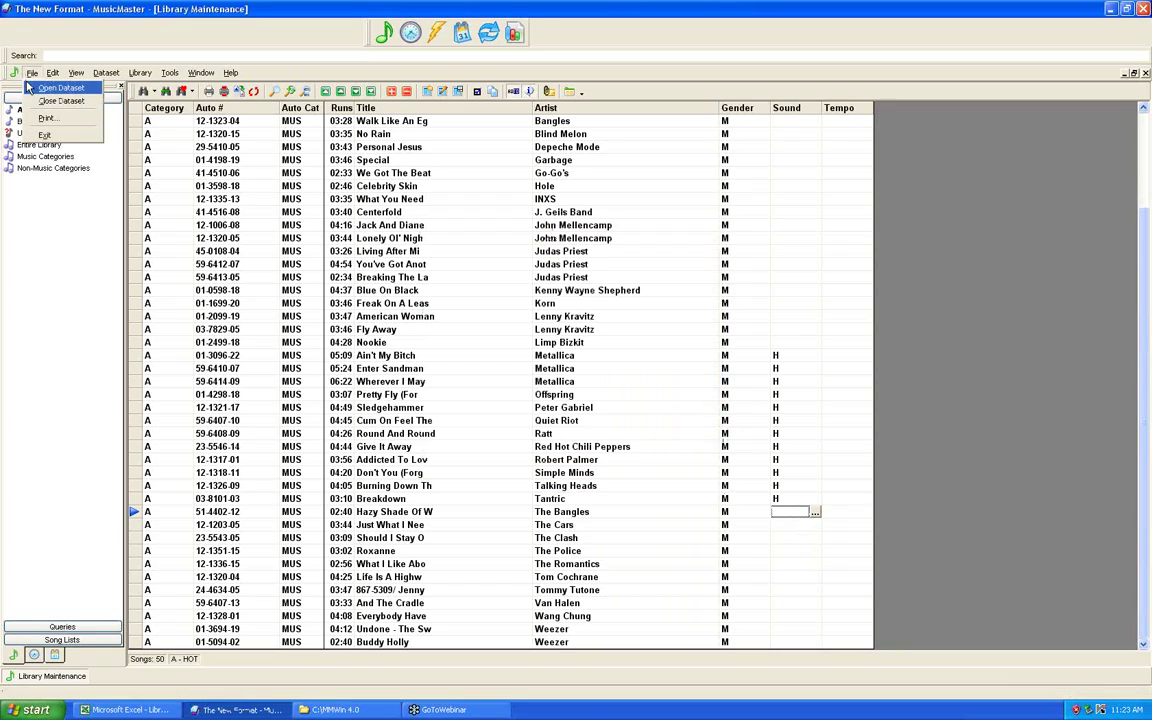
pyautogui.click(31, 88)
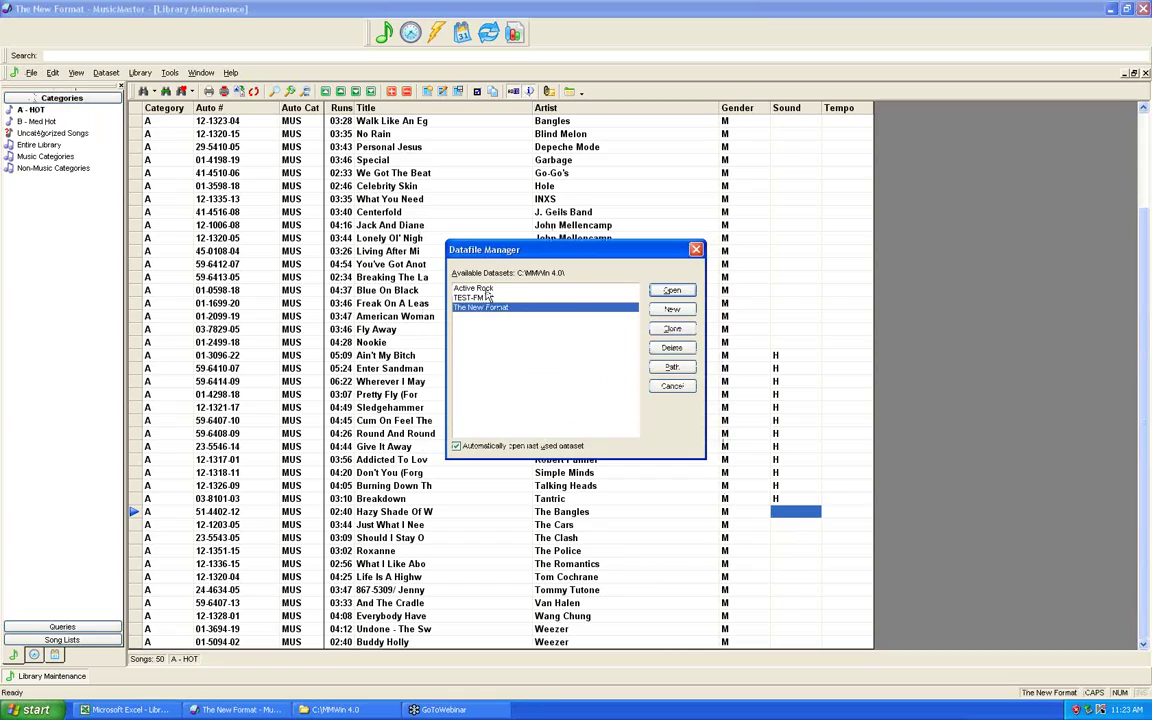
pyautogui.click(486, 290)
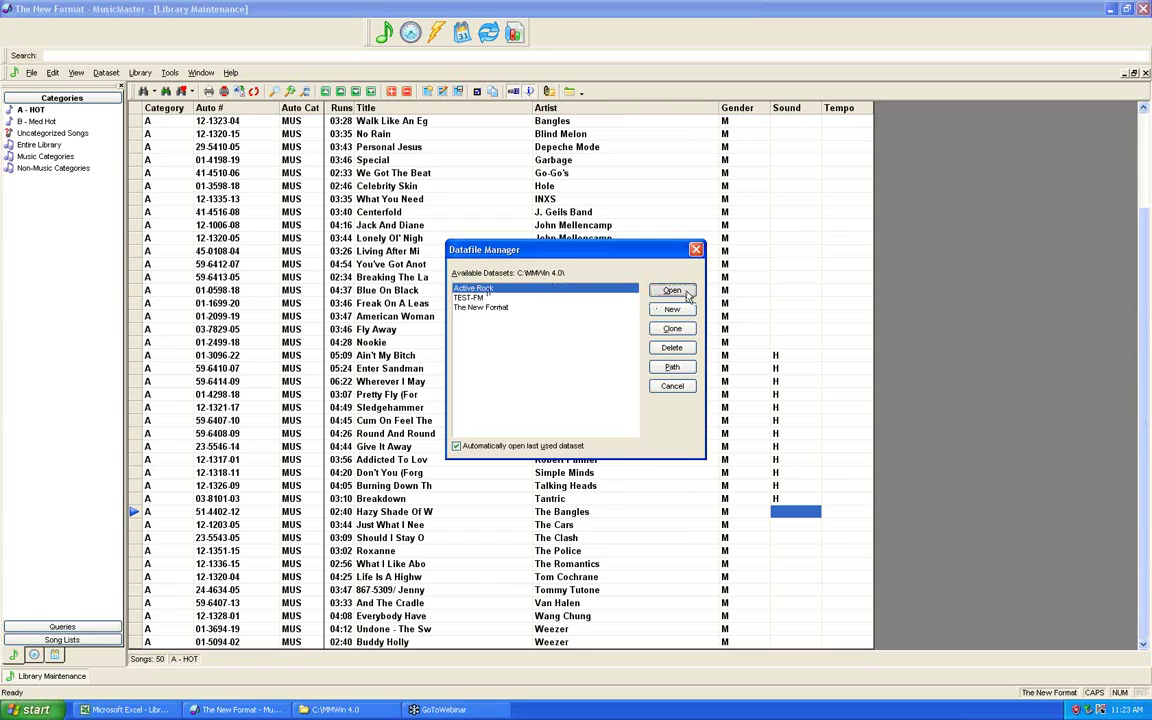
pyautogui.click(672, 291)
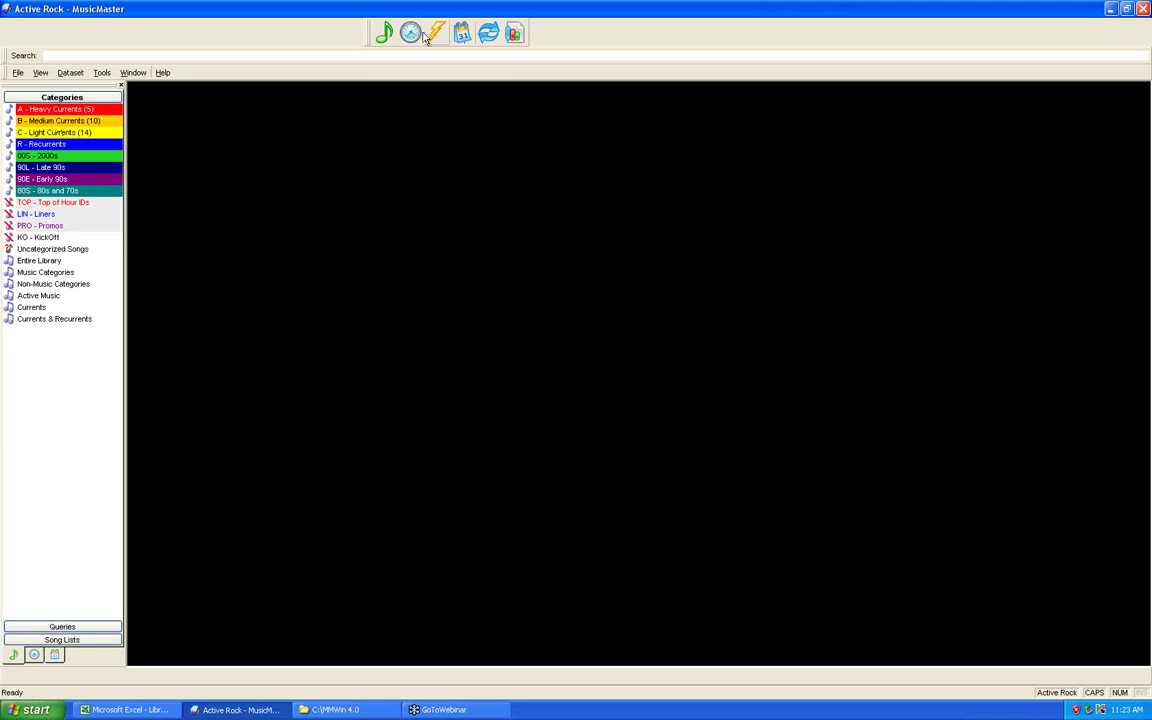
# Step: Try to export the A1 Basic clock from the Active Rock dataset to a data exchange file
pyautogui.click(410, 33)
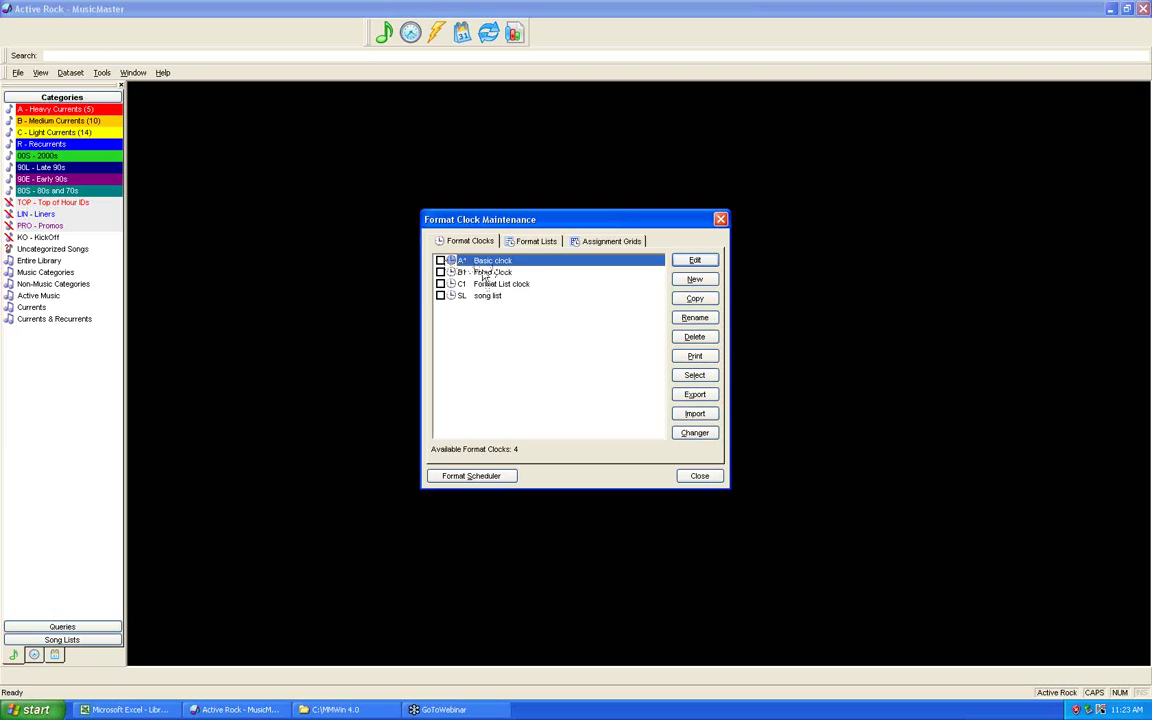
pyautogui.click(441, 262)
pyautogui.click(696, 397)
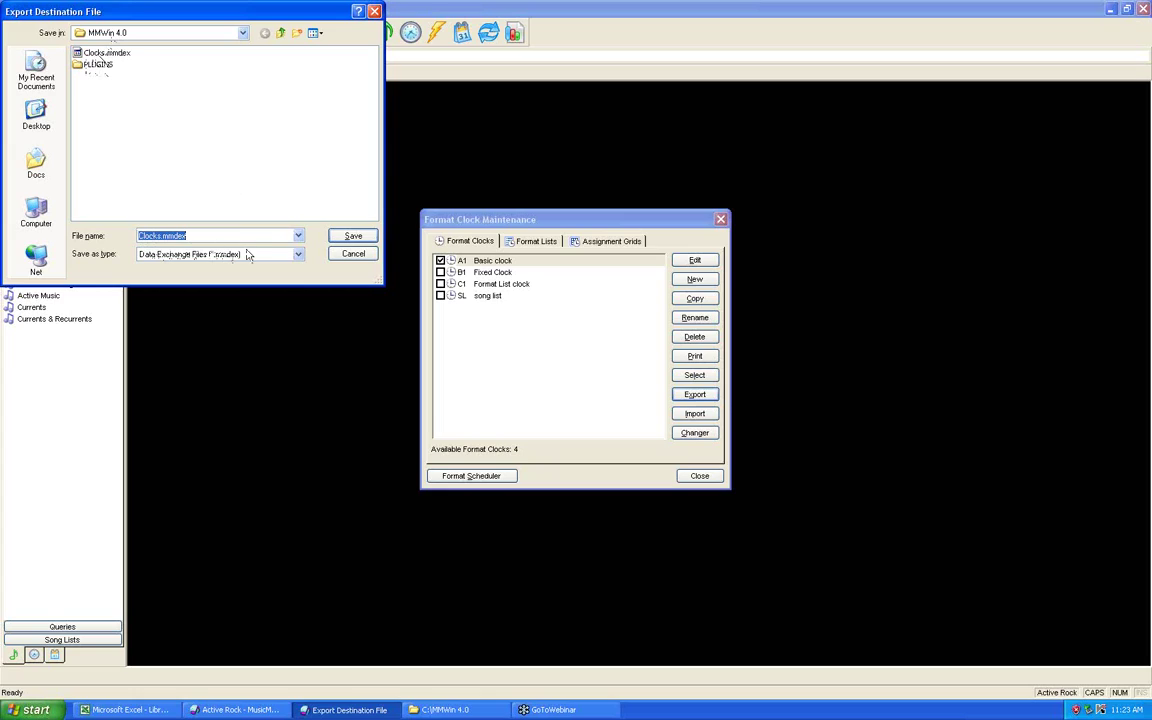
pyautogui.click(353, 254)
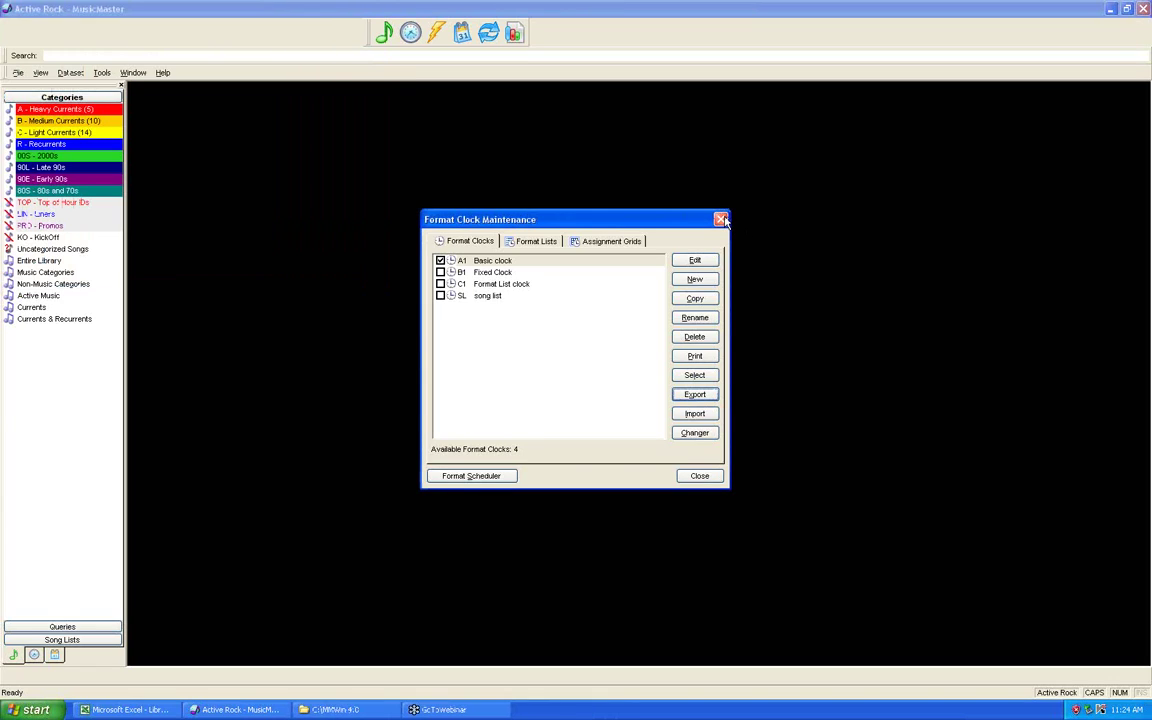
pyautogui.click(721, 219)
# Step: Reopen The New Format dataset
pyautogui.click(17, 73)
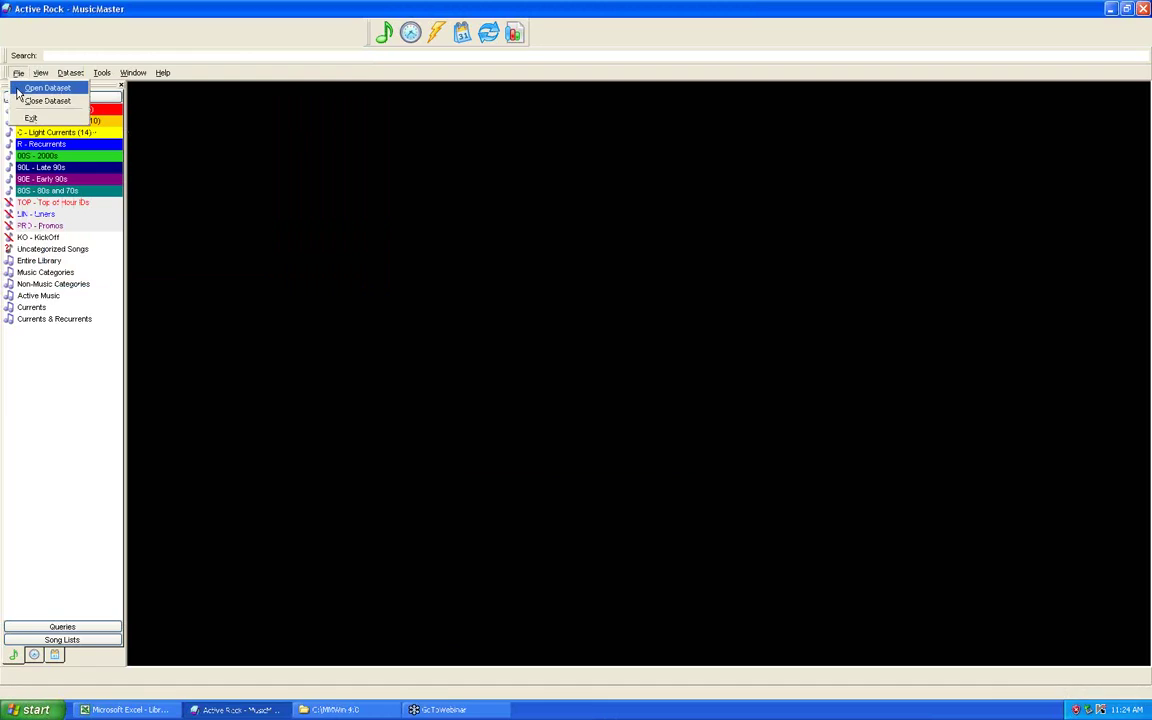
pyautogui.click(32, 86)
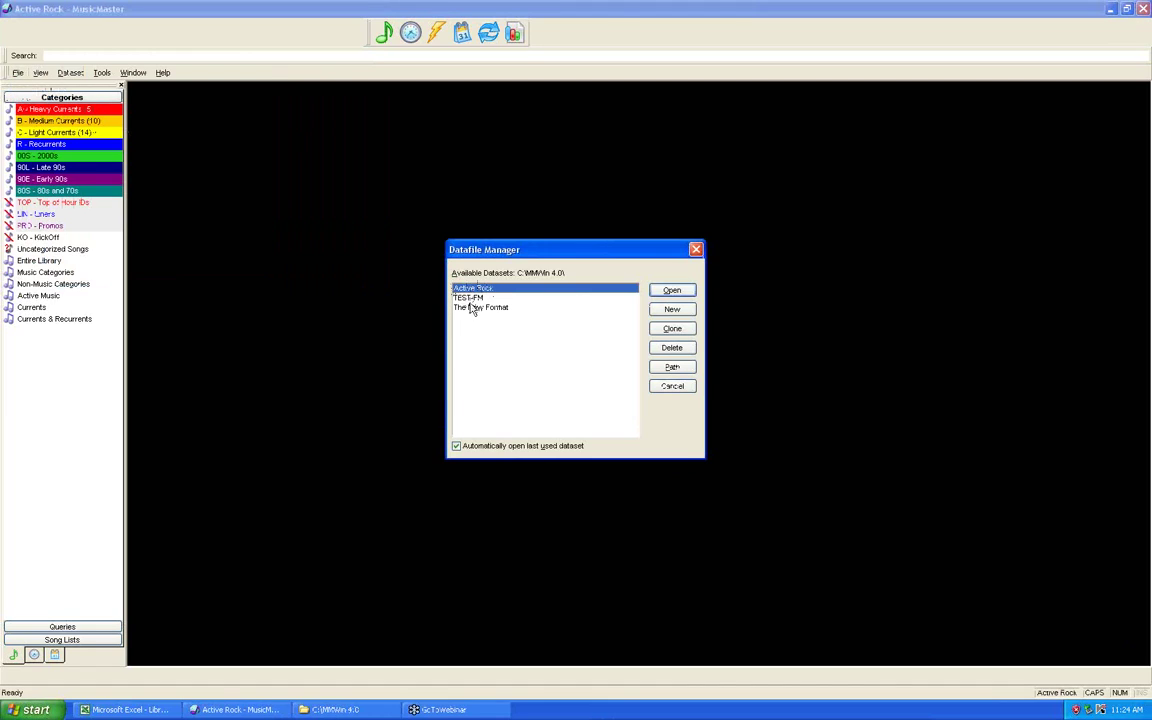
pyautogui.click(465, 308)
pyautogui.click(670, 290)
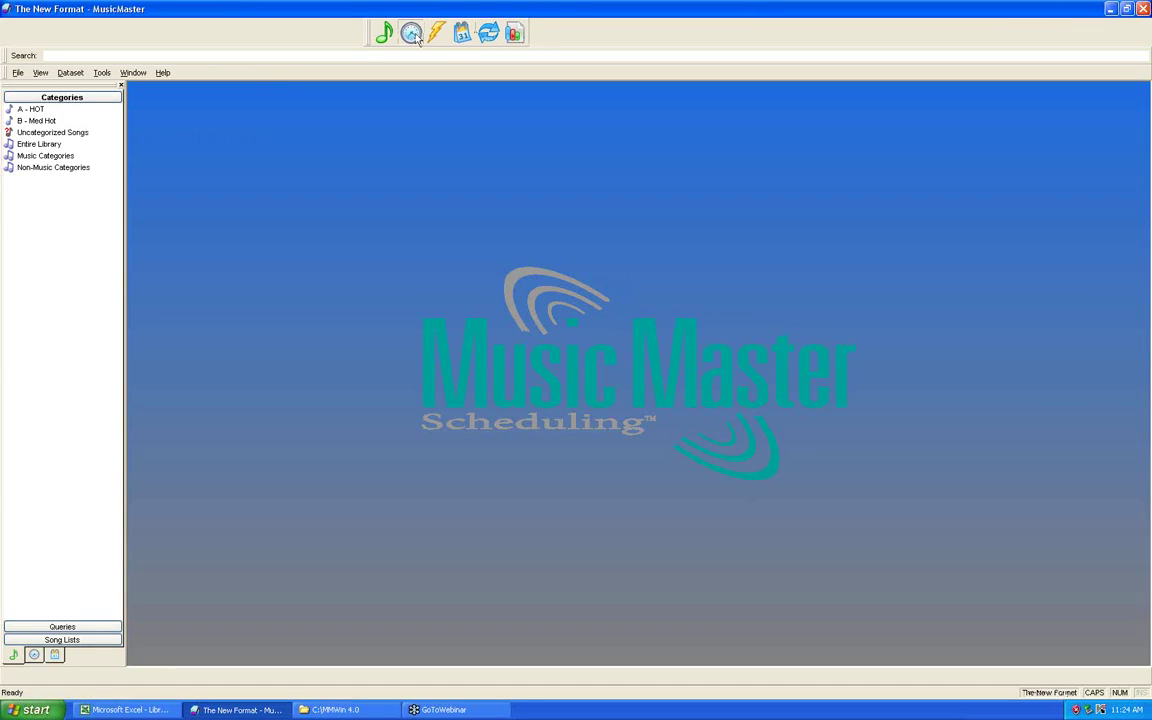
# Step: Import format clocks into The New Format dataset from the file Clocks.mmdex in the MMWin 4.0 folder
pyautogui.click(414, 34)
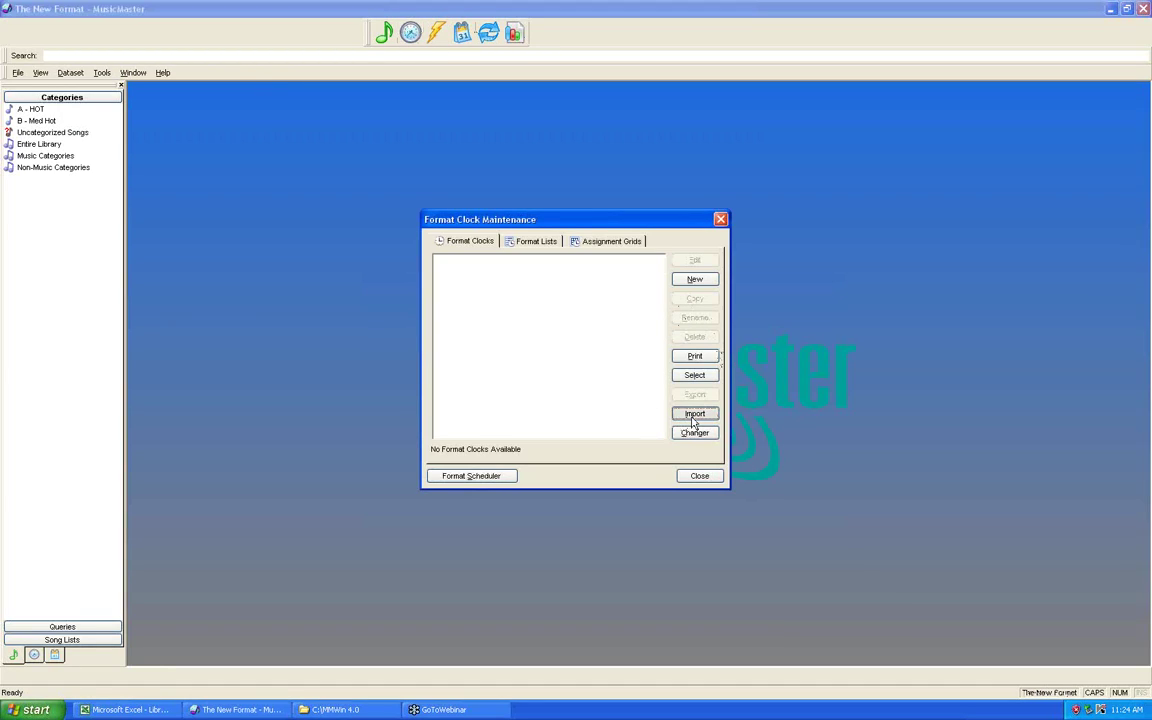
pyautogui.click(694, 414)
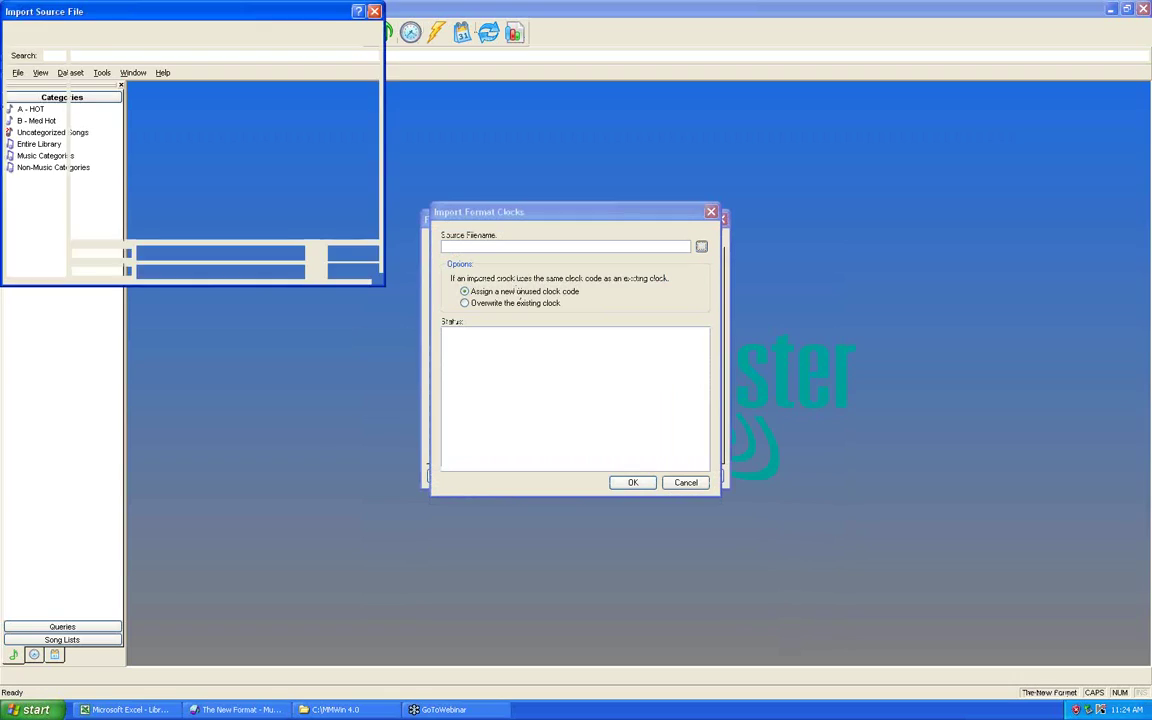
pyautogui.click(95, 54)
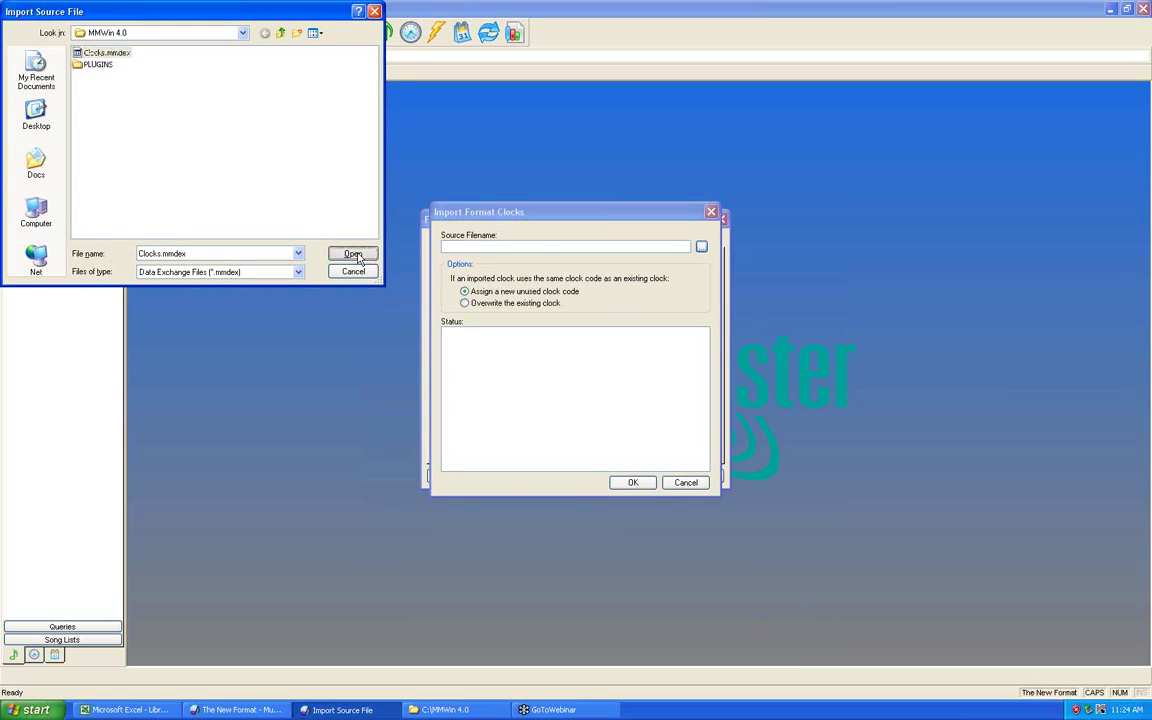
pyautogui.click(354, 254)
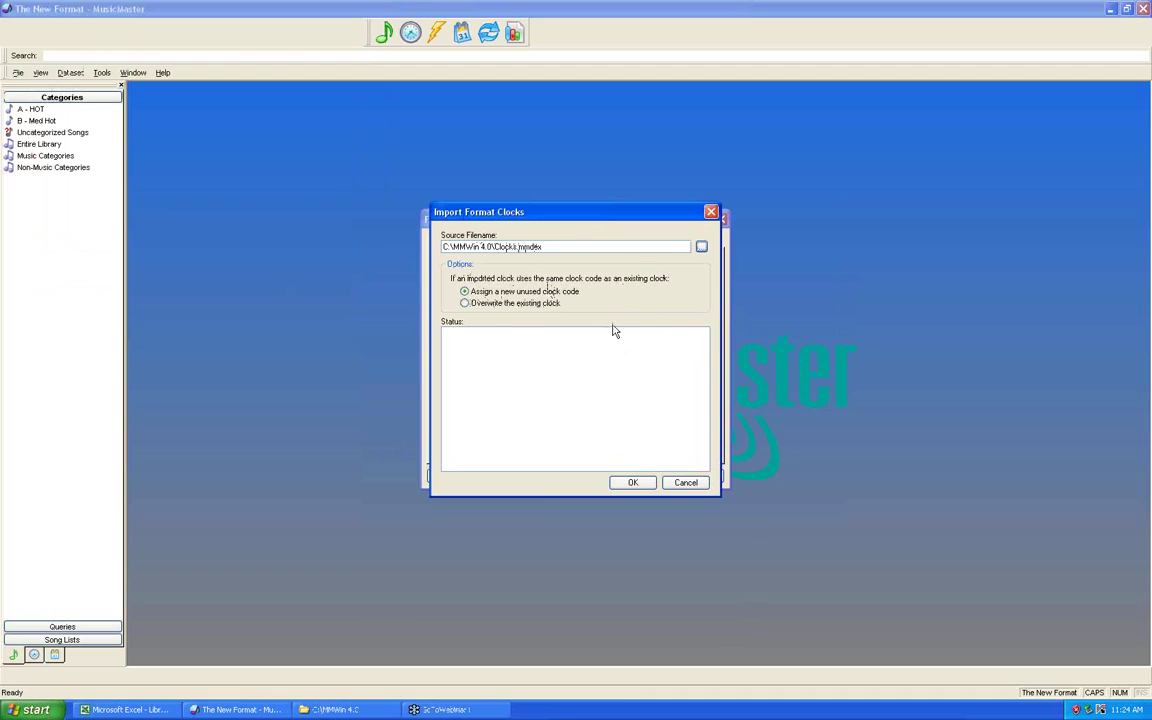
pyautogui.click(640, 485)
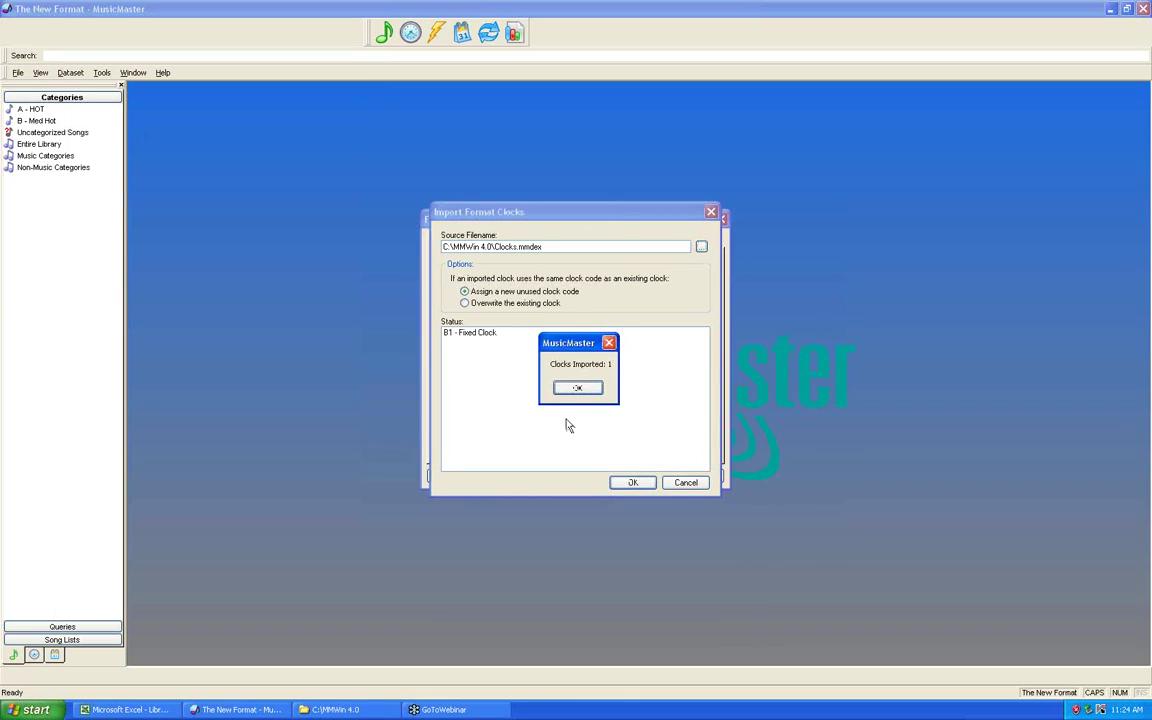
# Step: Open the imported B1 Fixed Clock to review its elements
pyautogui.click(577, 388)
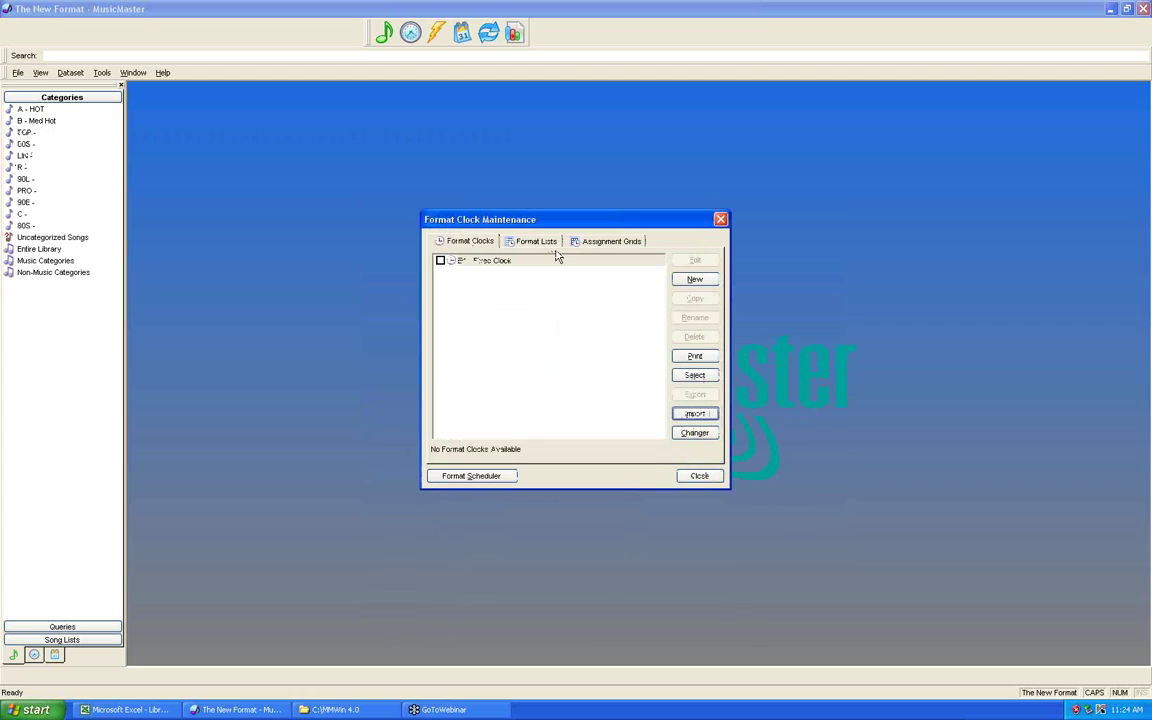
pyautogui.doubleClick(503, 263)
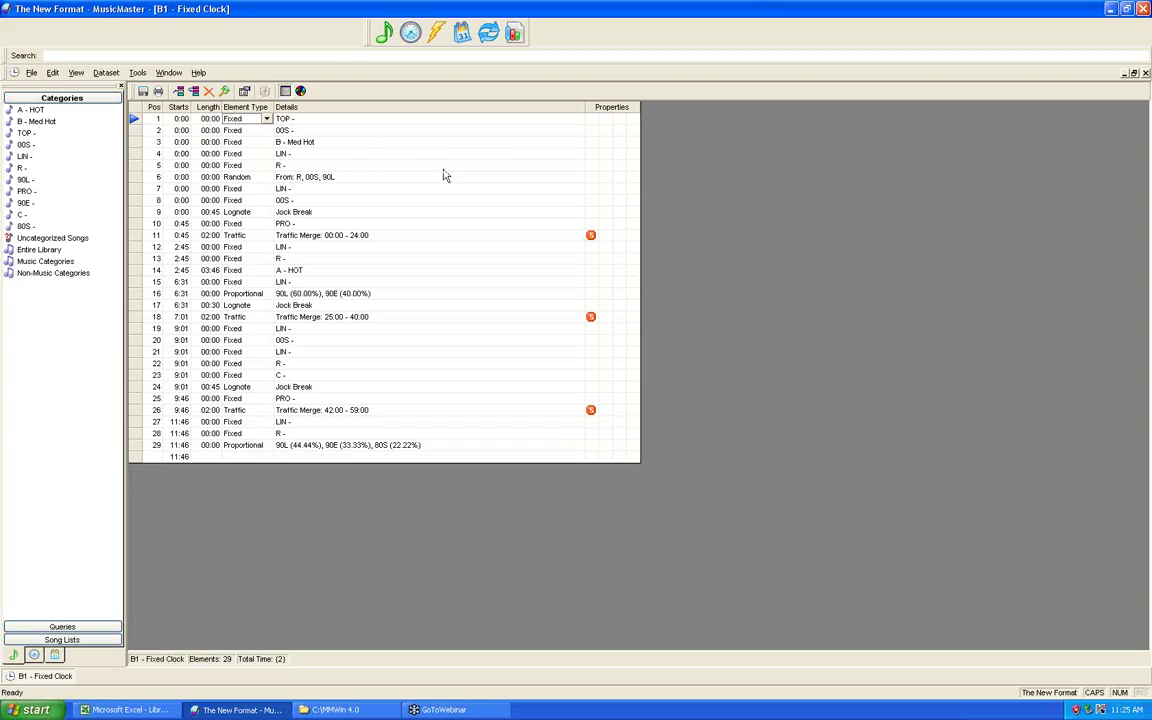
# Step: Create a new format clock with the ID A and the description TEST
pyautogui.click(410, 34)
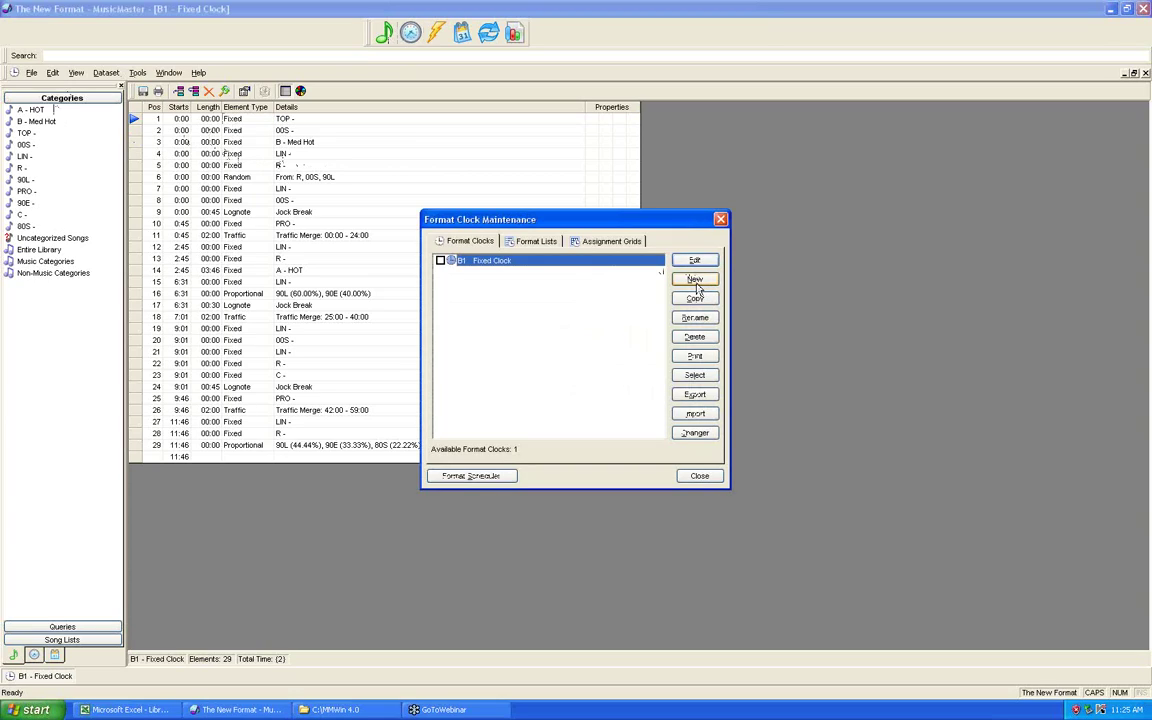
pyautogui.click(695, 281)
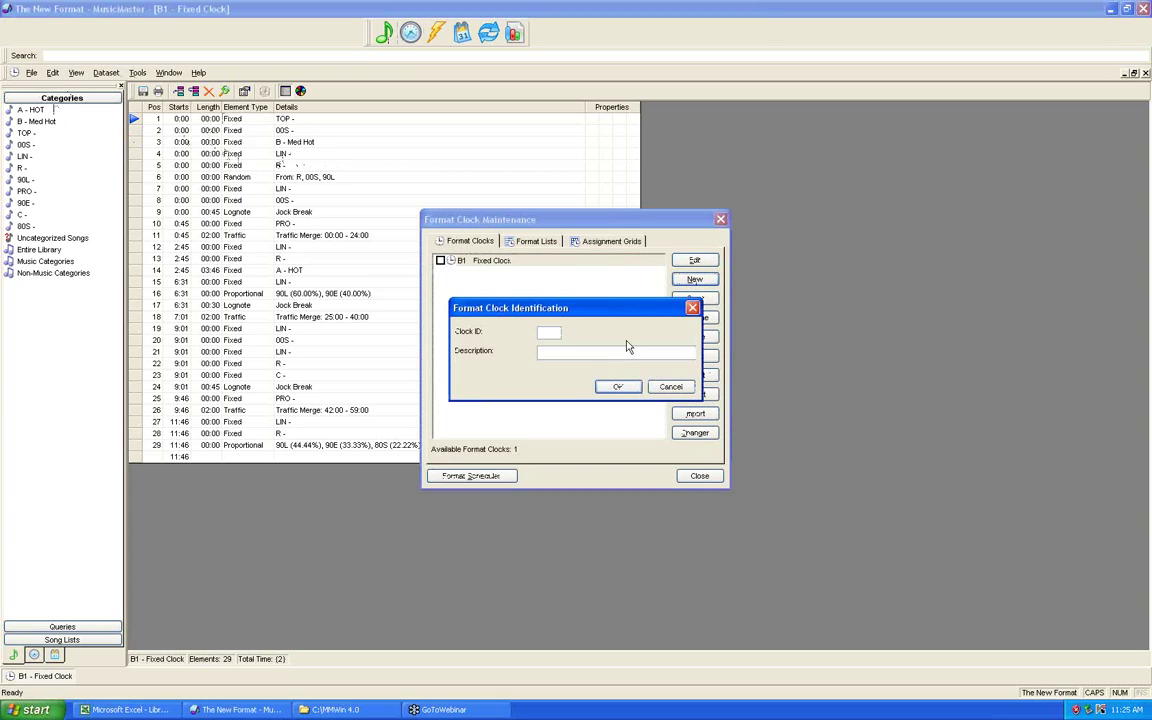
pyautogui.write('A')
pyautogui.click(588, 356)
pyautogui.write('TEST')
pyautogui.click(614, 387)
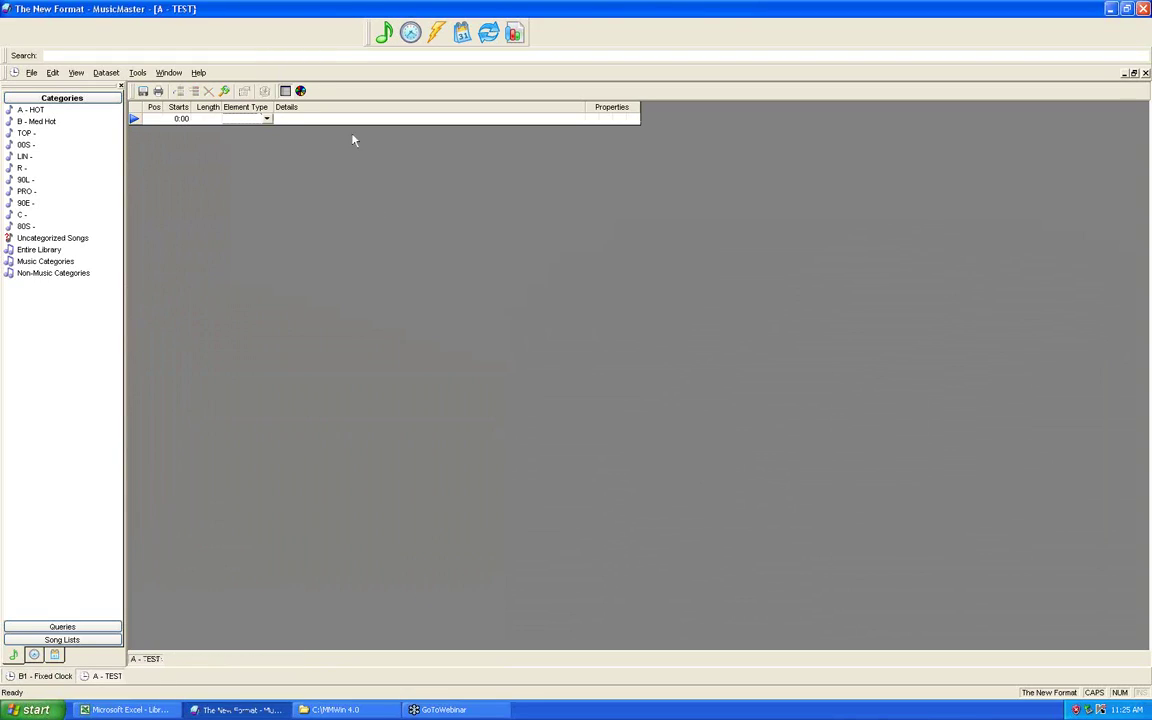
# Step: Add a Fixed element for category A - HOT as the first position of the TEST clock
pyautogui.click(267, 119)
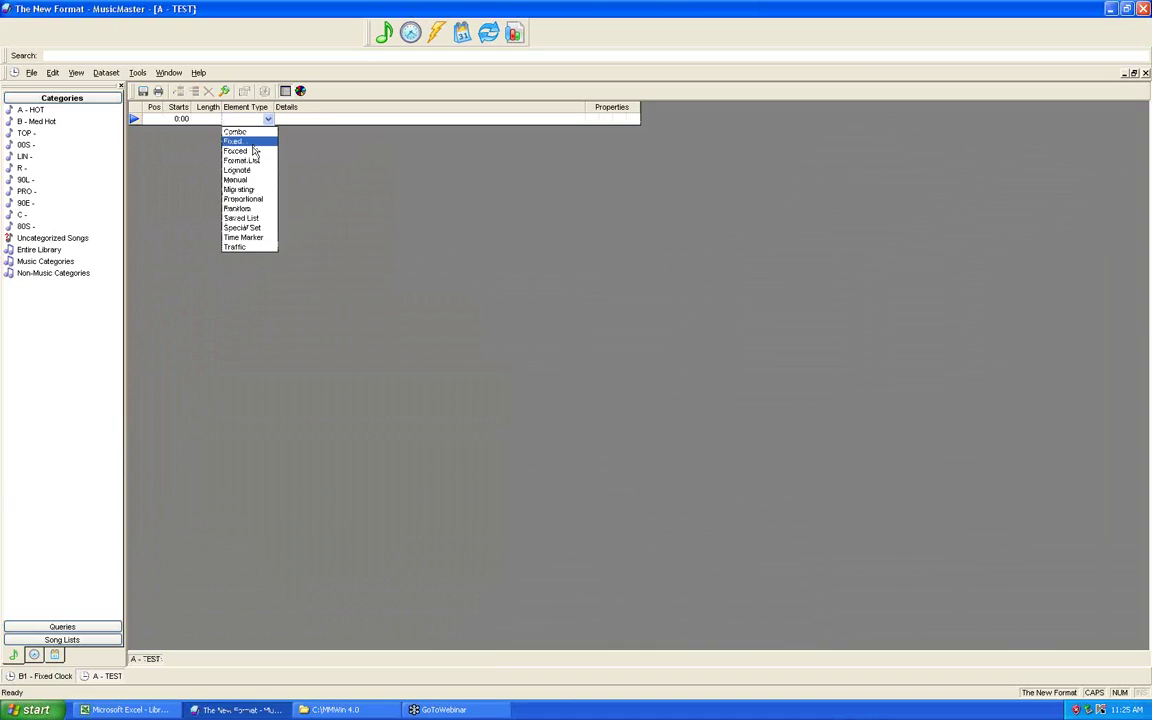
pyautogui.click(252, 143)
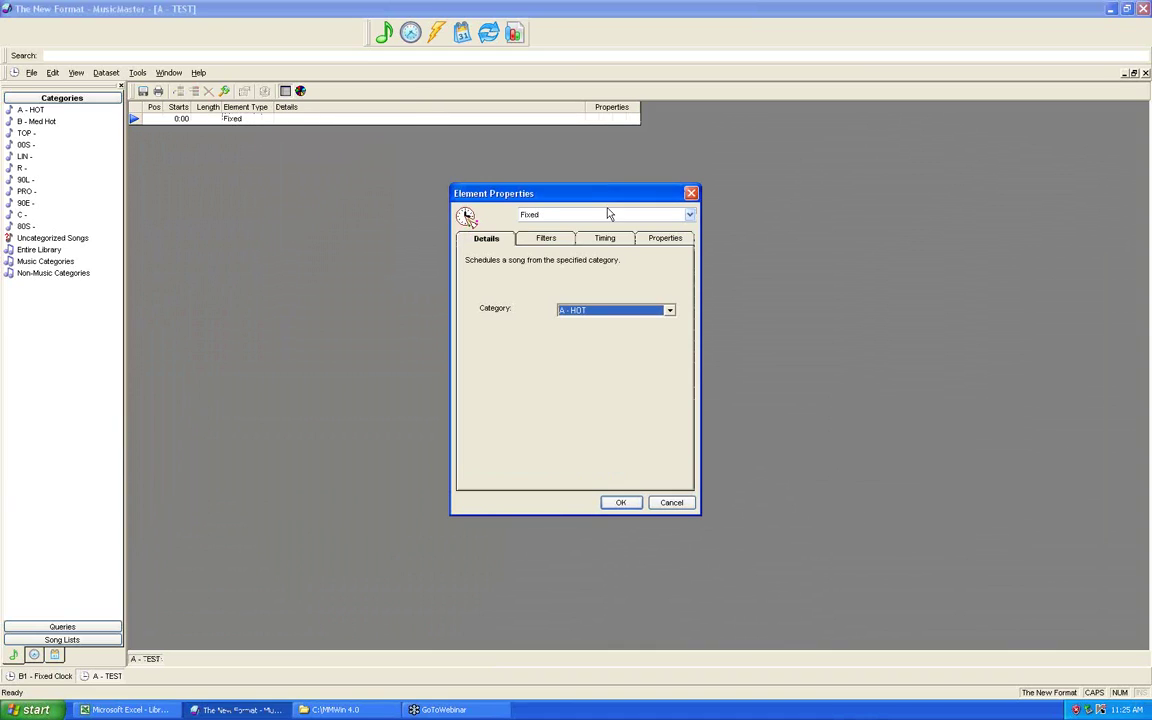
pyautogui.click(620, 501)
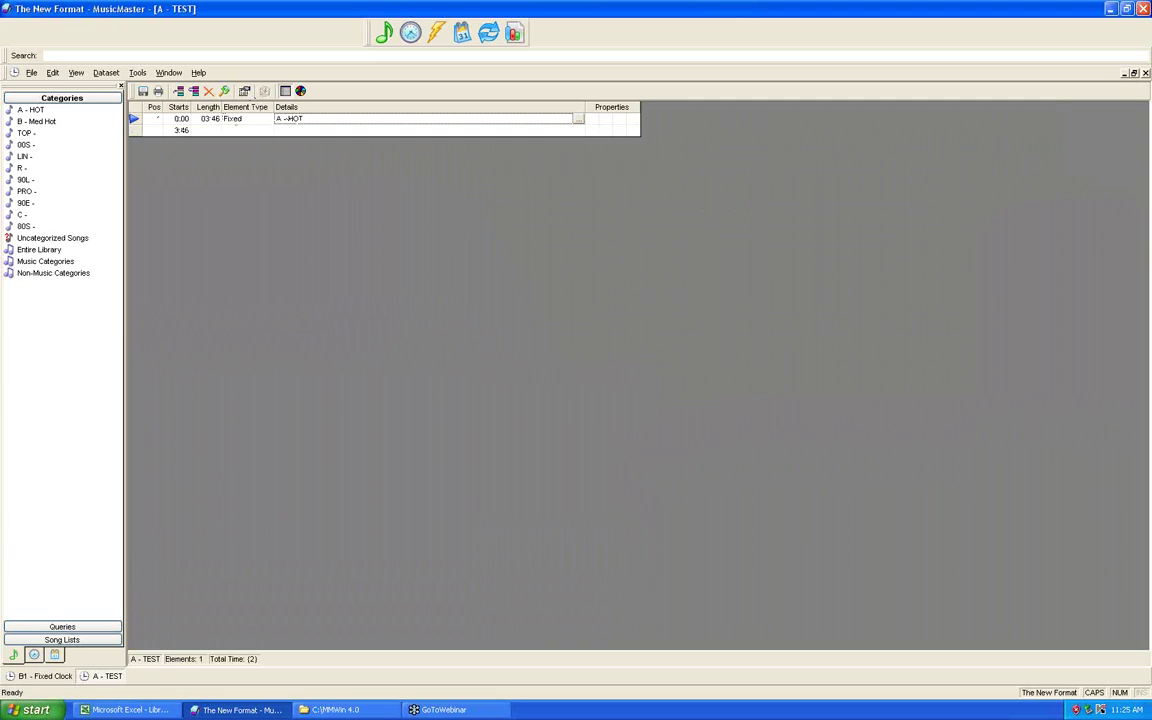
# Step: Repeat the Fixed A - HOT element until the TEST clock holds 15 positions
pyautogui.click(260, 119)
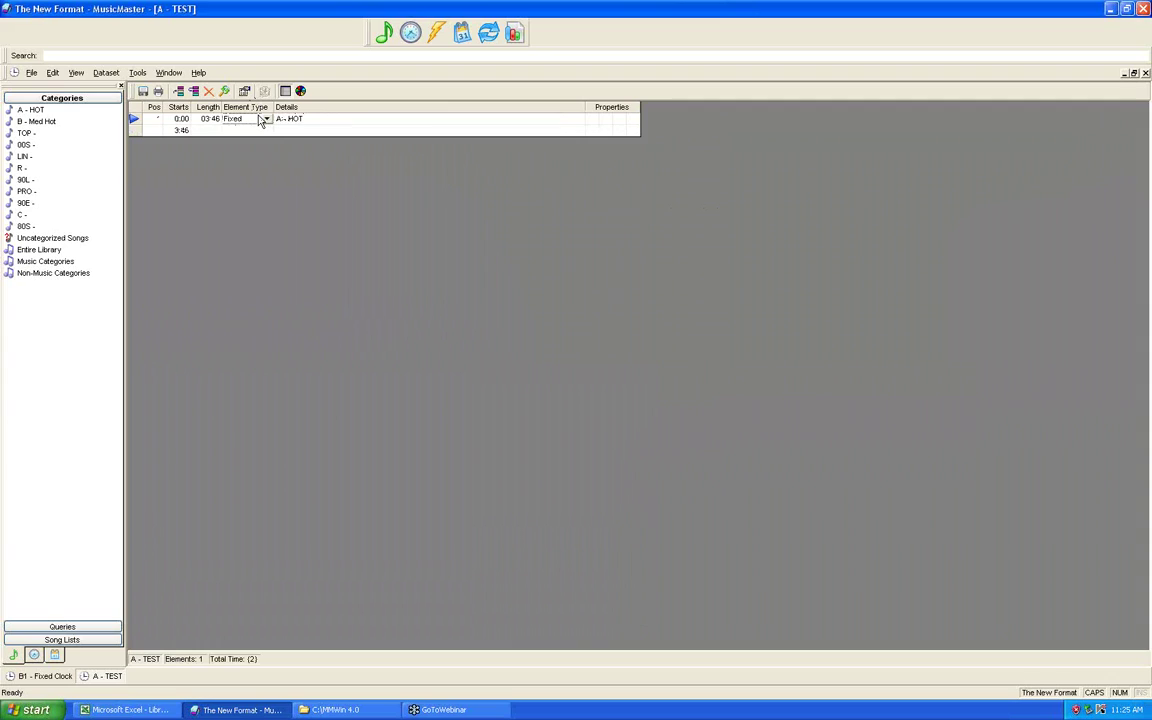
pyautogui.click(251, 131)
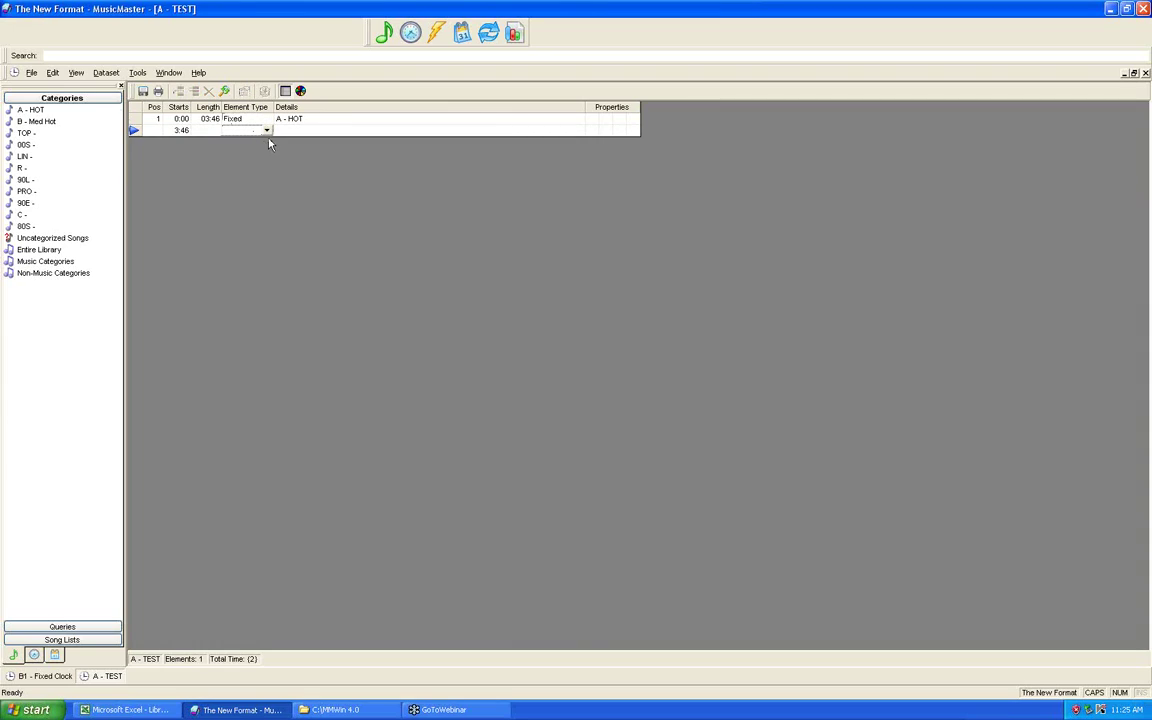
pyautogui.click(243, 119)
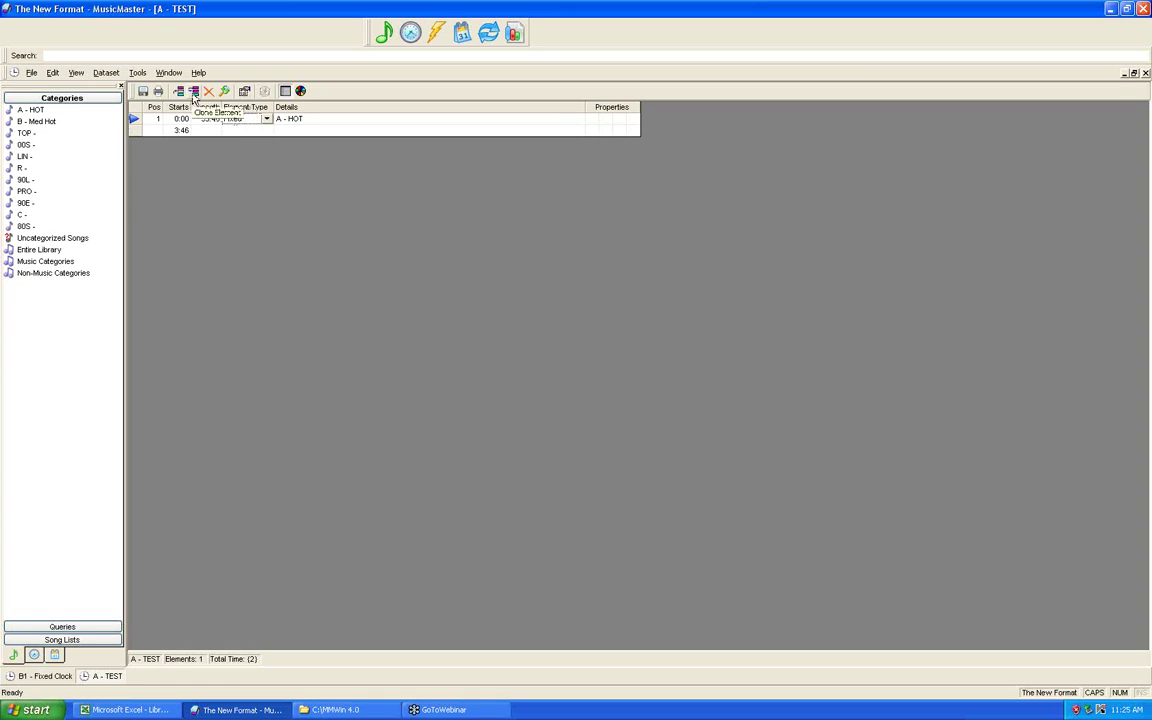
pyautogui.click(178, 90)
pyautogui.click(178, 90)
pyautogui.click(178, 90)
pyautogui.click(178, 90)
pyautogui.click(178, 90)
pyautogui.click(178, 90)
pyautogui.click(178, 90)
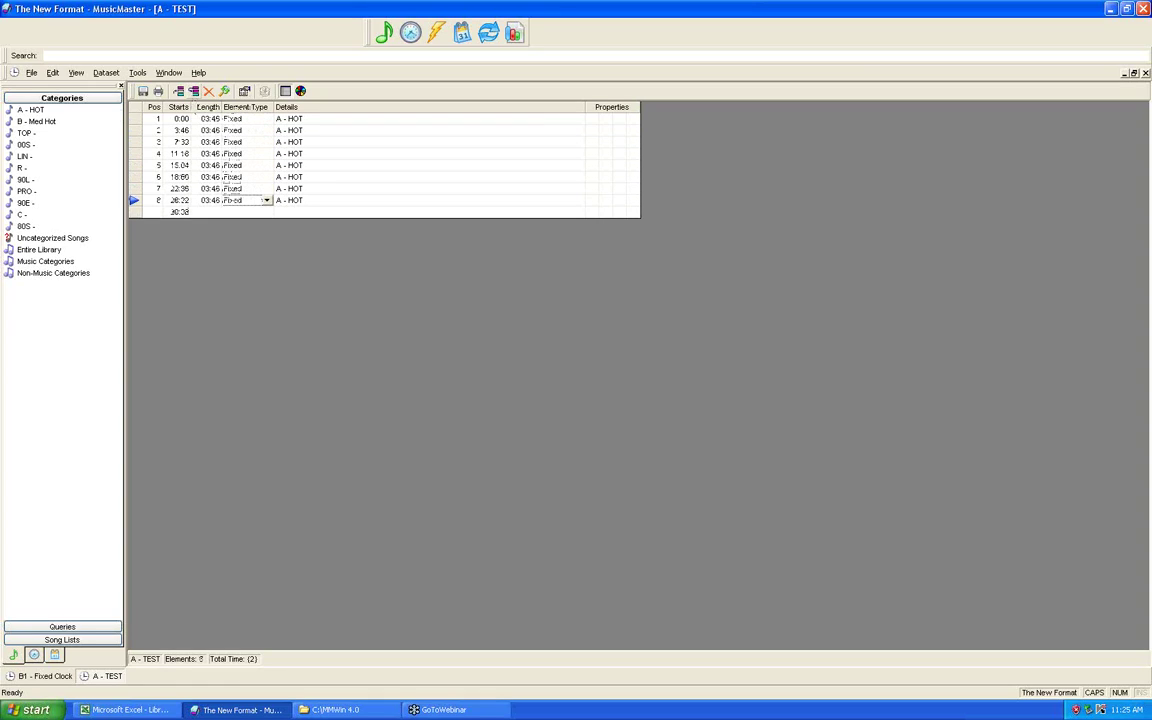
pyautogui.click(178, 90)
pyautogui.click(178, 90)
pyautogui.click(178, 90)
pyautogui.click(178, 90)
pyautogui.click(178, 90)
pyautogui.click(178, 90)
pyautogui.click(178, 90)
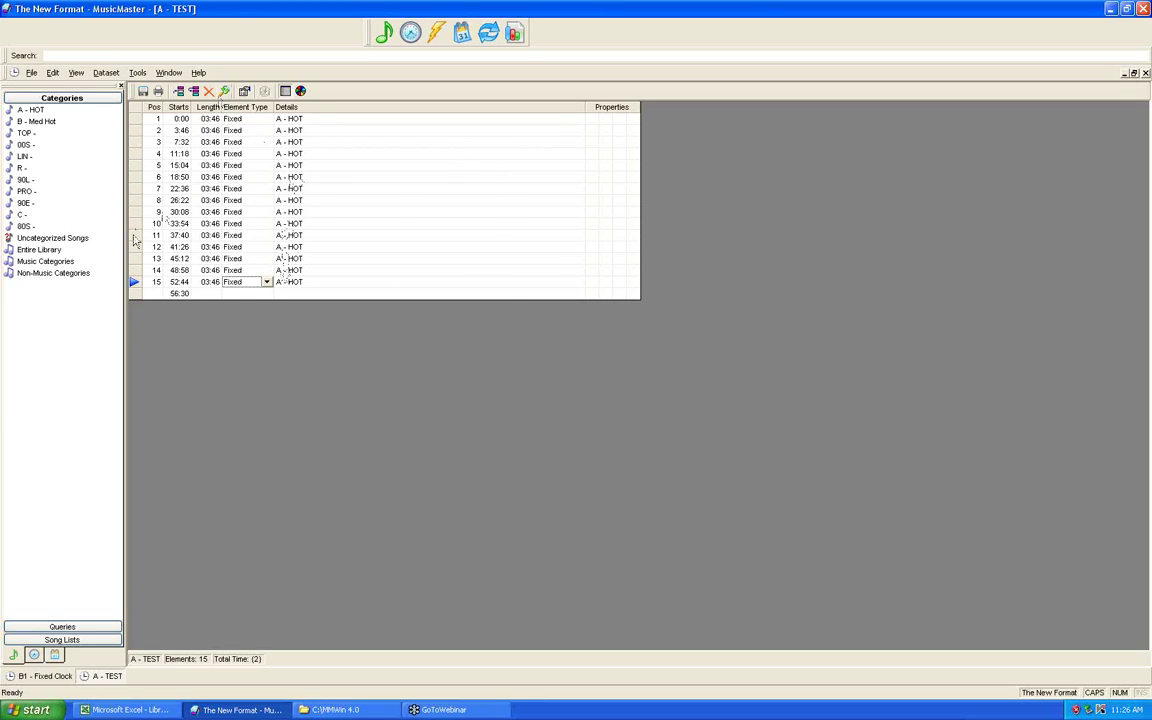
# Step: Change the category of the element in position 2 to B - Med Hot
pyautogui.click(380, 224)
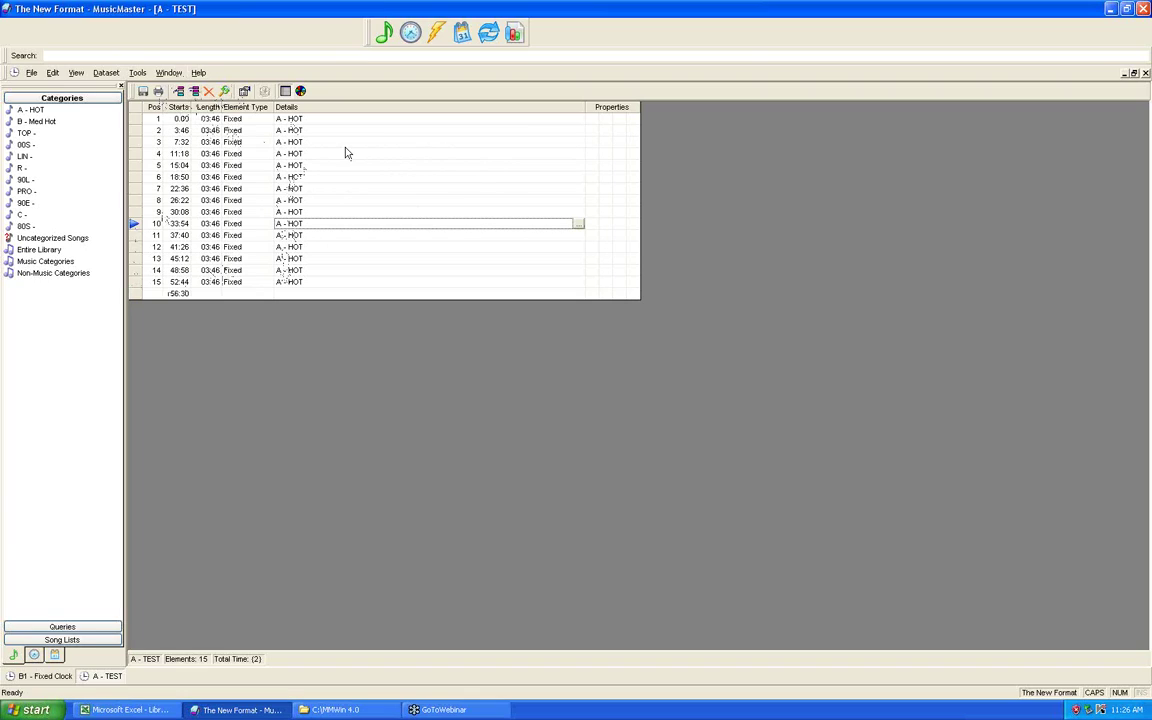
pyautogui.click(520, 130)
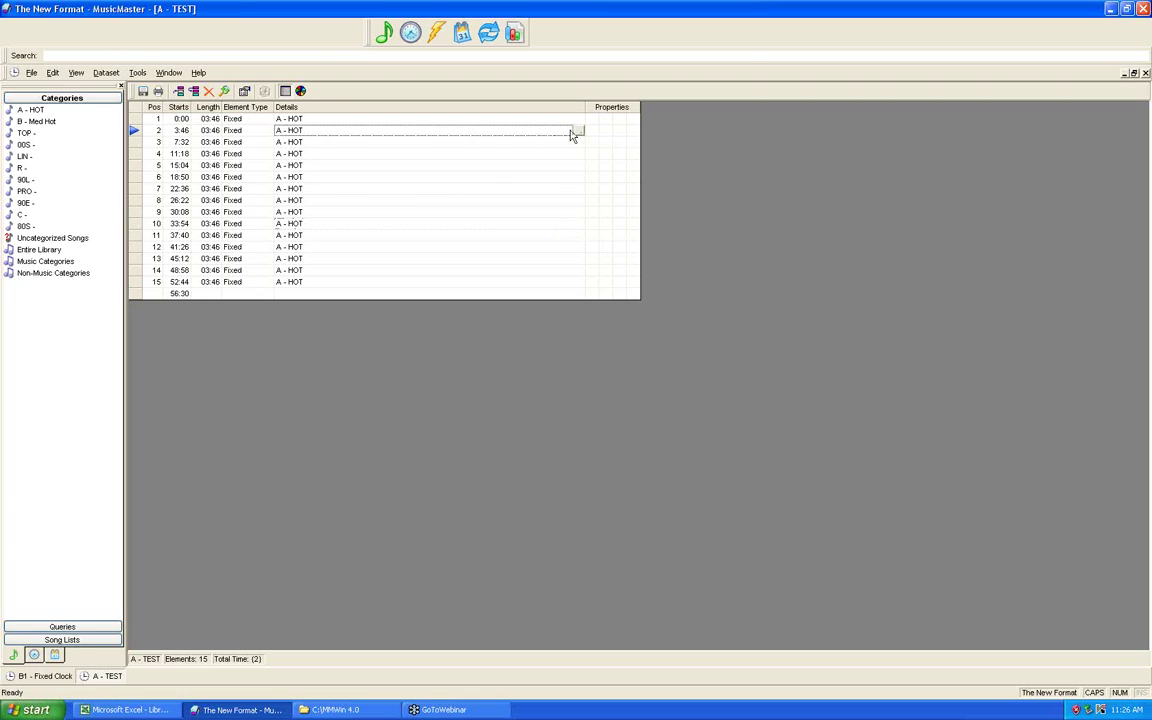
pyautogui.doubleClick(524, 131)
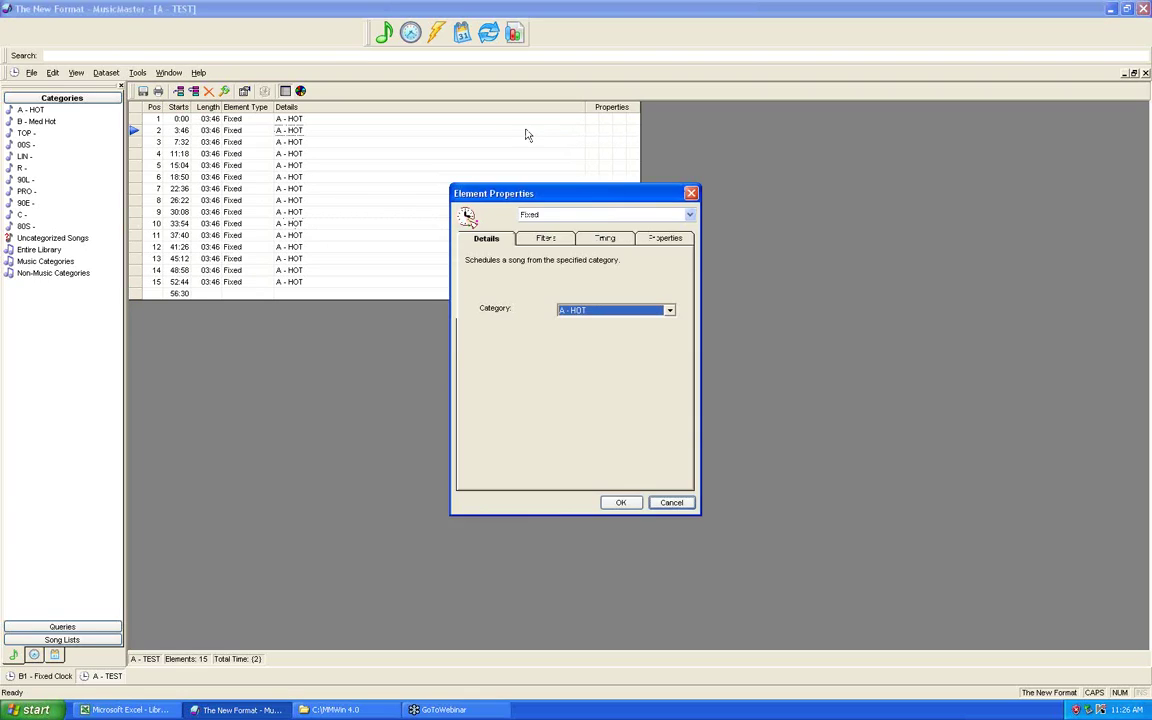
pyautogui.click(669, 310)
pyautogui.click(645, 330)
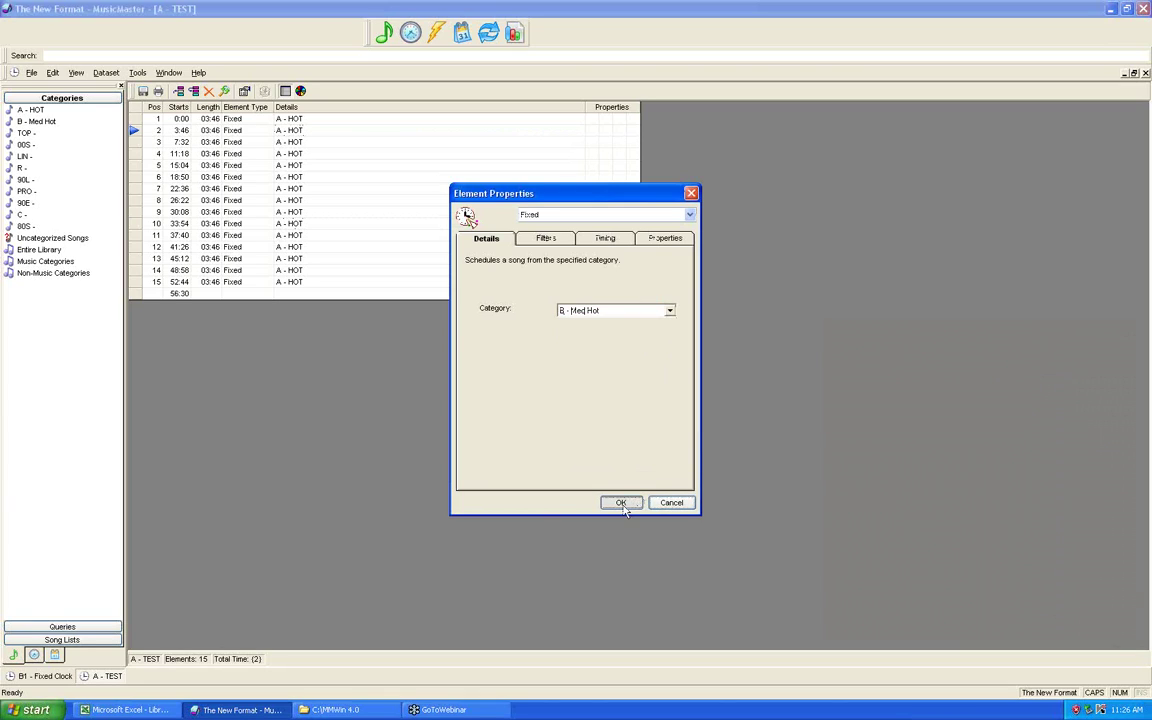
pyautogui.click(620, 501)
# Step: Change the category of the element in position 5 to B - Med Hot
pyautogui.click(577, 166)
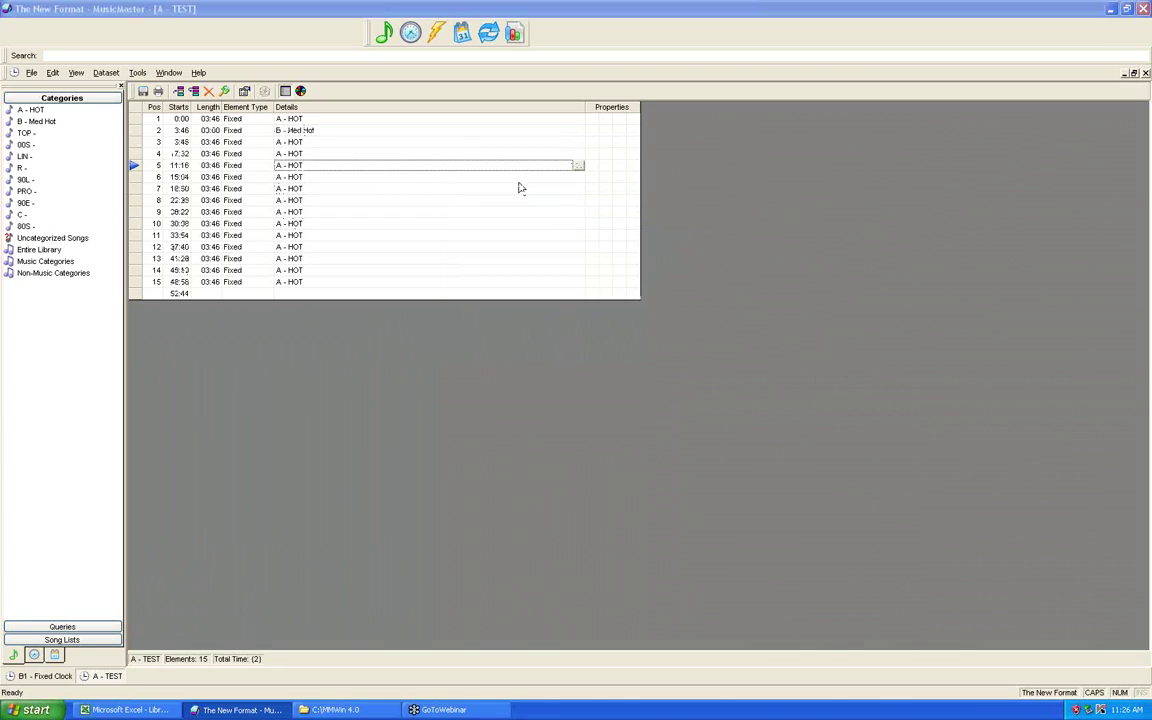
pyautogui.doubleClick(366, 162)
pyautogui.click(669, 310)
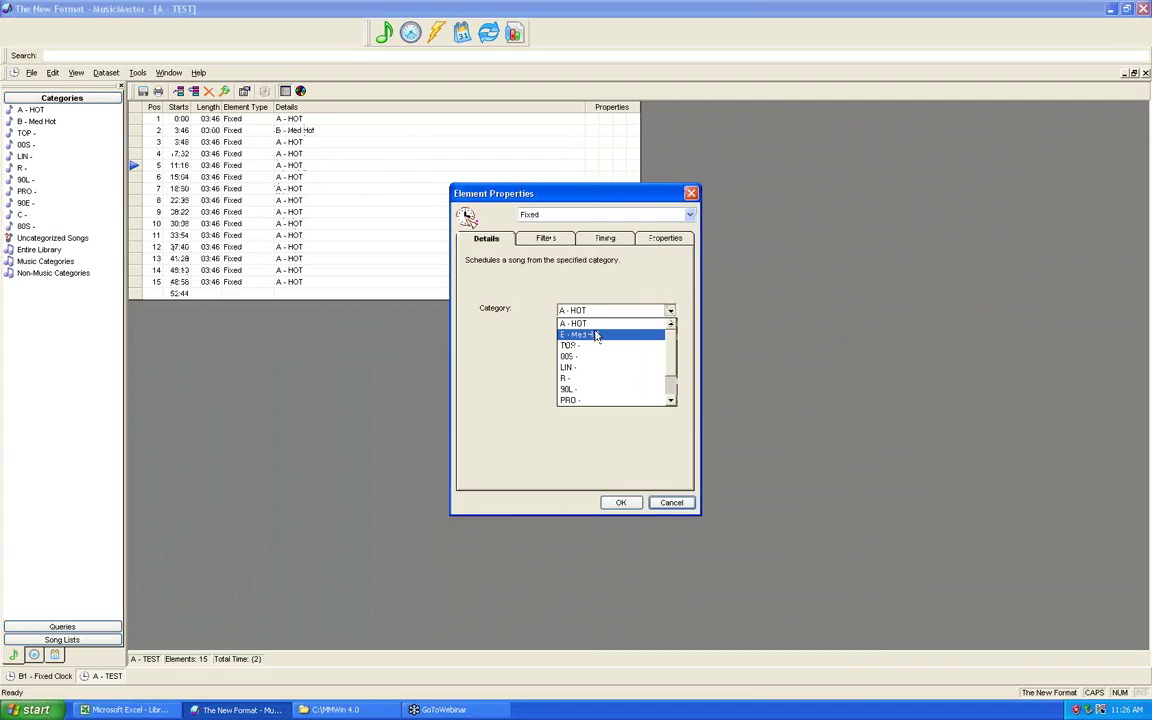
pyautogui.click(642, 335)
pyautogui.click(620, 502)
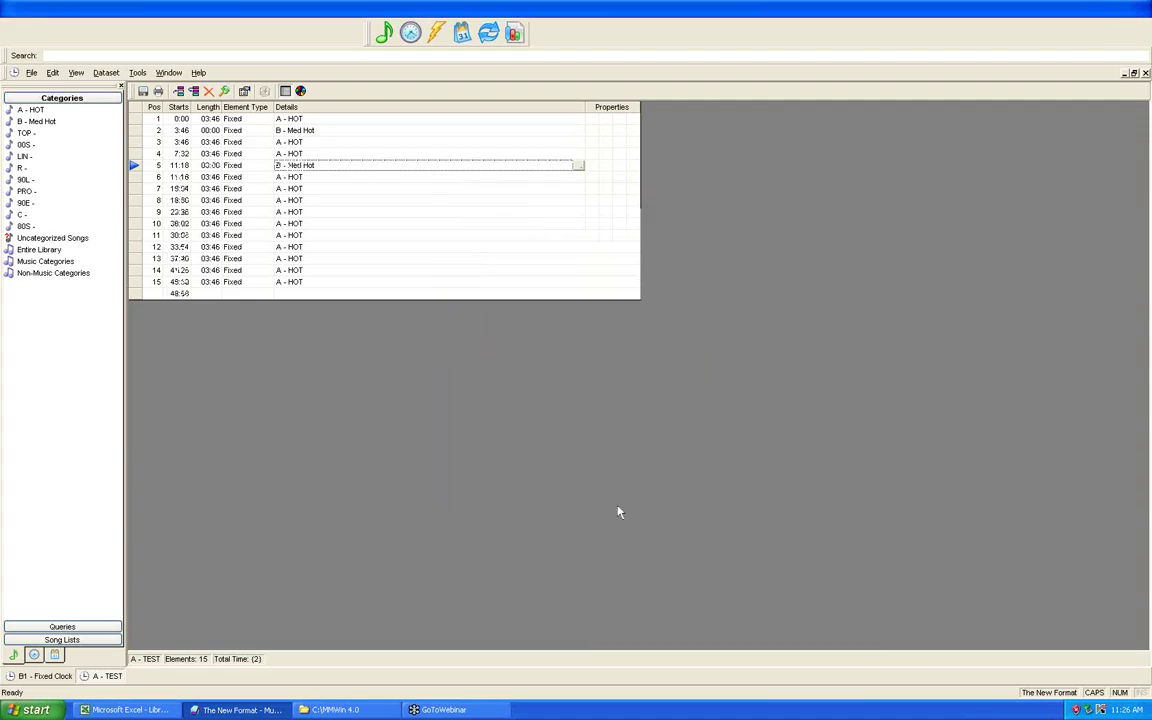
# Step: Reorder the clock's elements by moving A - HOT rows upward, placing the B - Med Hot elements at positions 6 and 9
pyautogui.click(132, 189)
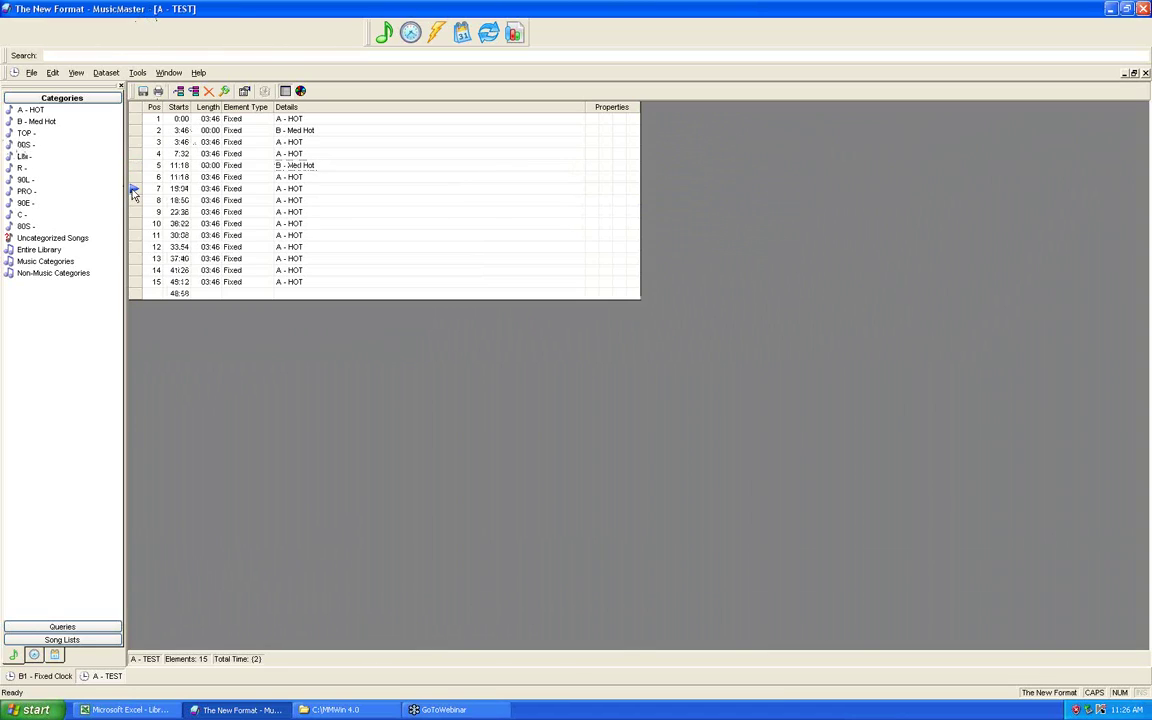
pyautogui.moveTo(133, 193); pyautogui.dragTo(26, 136)
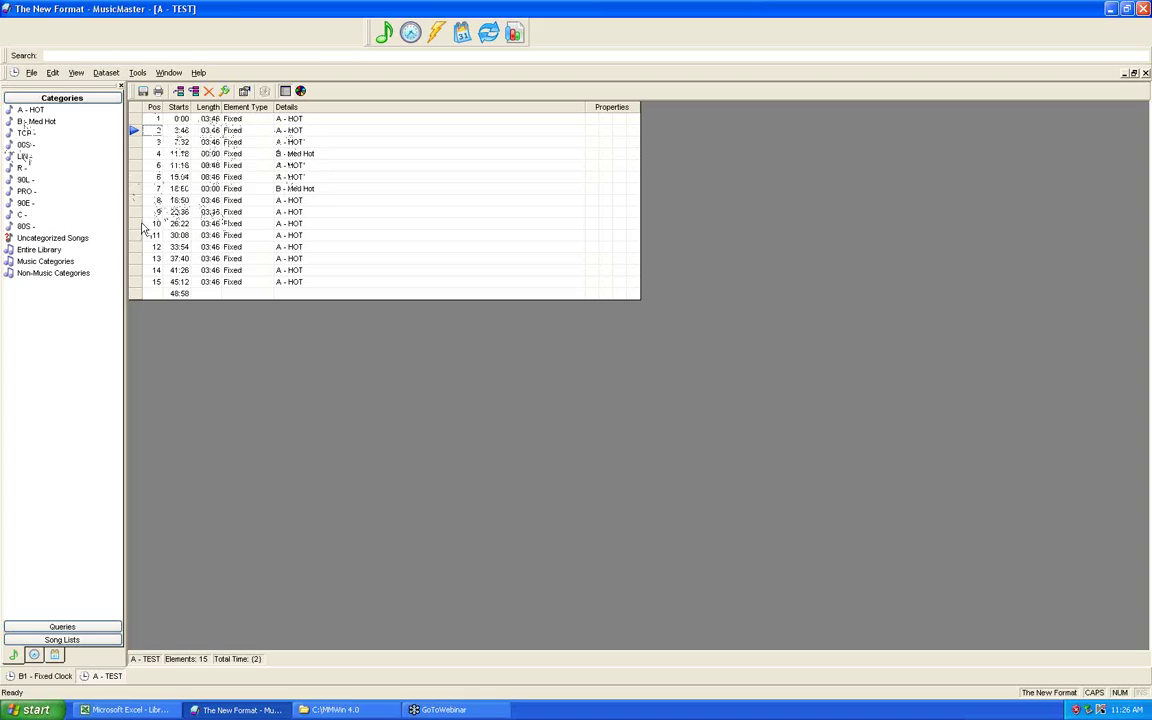
pyautogui.moveTo(142, 228)
pyautogui.mouseDown()
pyautogui.moveTo(140, 178)
pyautogui.moveTo(140, 196)
pyautogui.mouseUp()
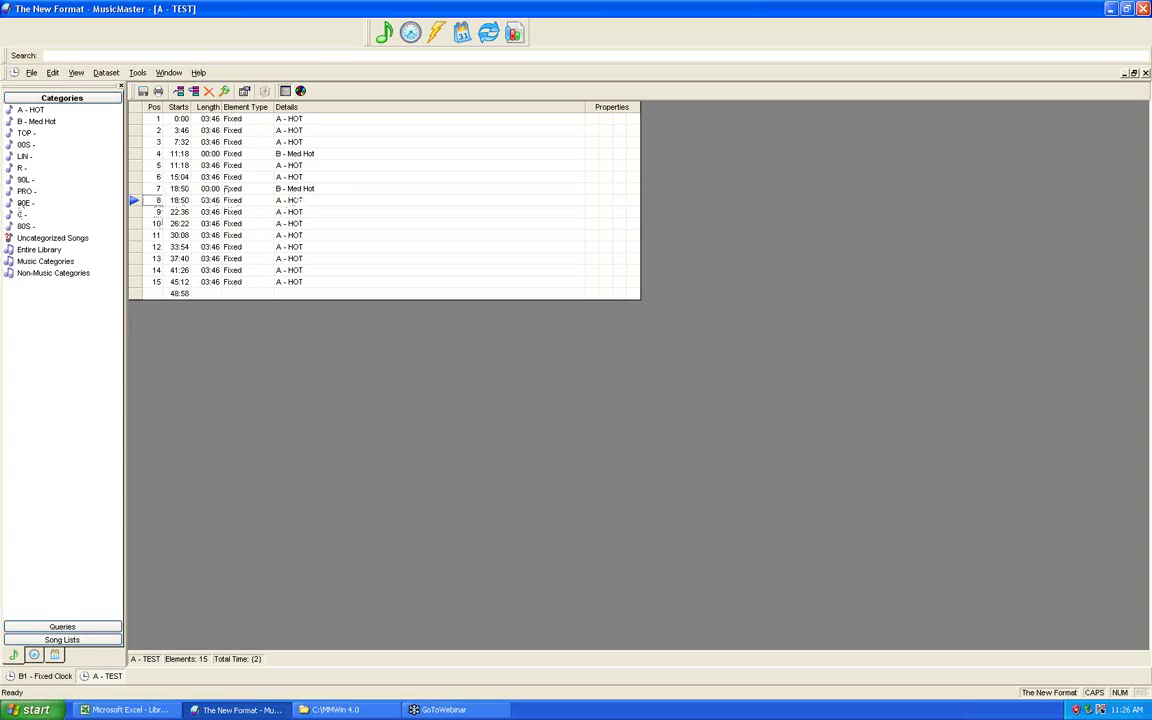
pyautogui.moveTo(226, 188)
pyautogui.mouseDown()
pyautogui.moveTo(226, 175)
pyautogui.moveTo(159, 149)
pyautogui.moveTo(144, 213)
pyautogui.moveTo(130, 170)
pyautogui.moveTo(31, 112)
pyautogui.moveTo(130, 190)
pyautogui.moveTo(124, 204)
pyautogui.mouseUp()
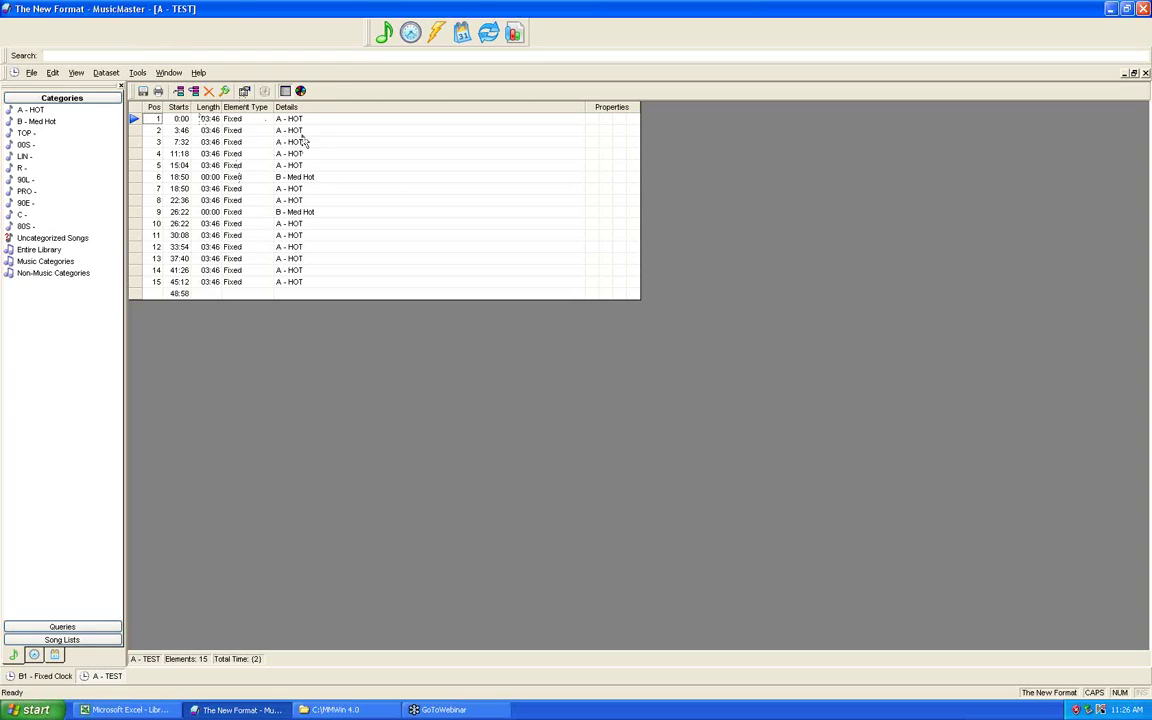
# Step: Create a new assignment grid with the description TEST
pyautogui.click(410, 34)
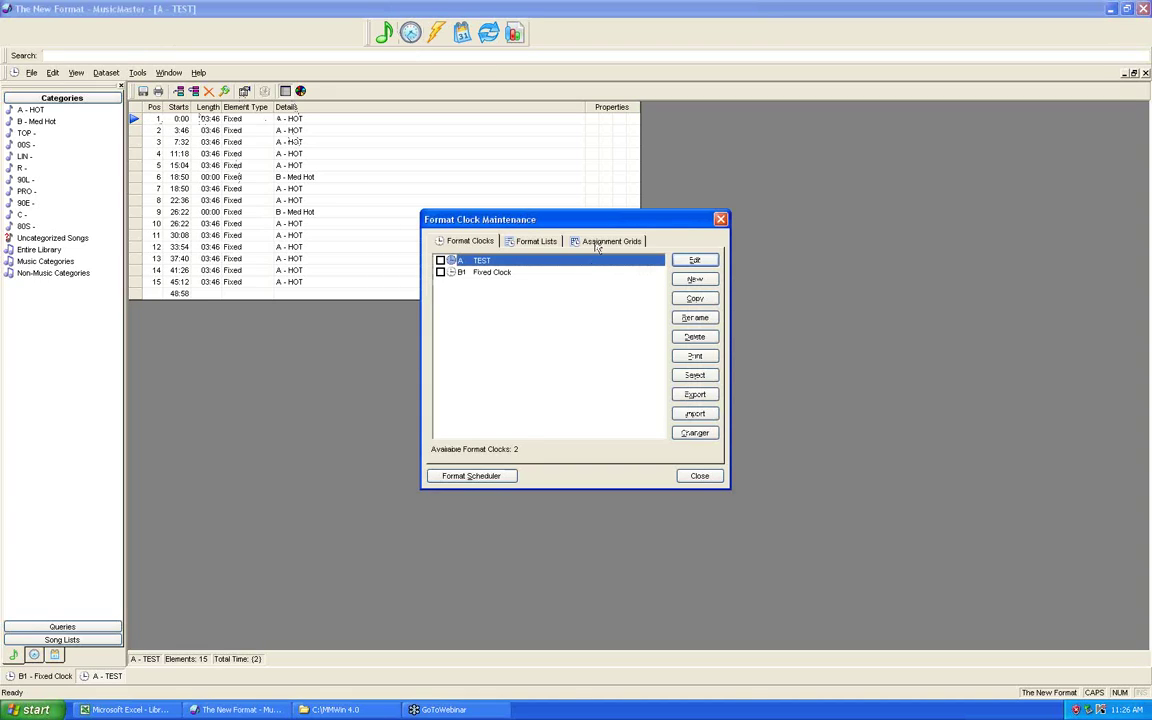
pyautogui.click(605, 241)
pyautogui.hotkey('alt', 'n')
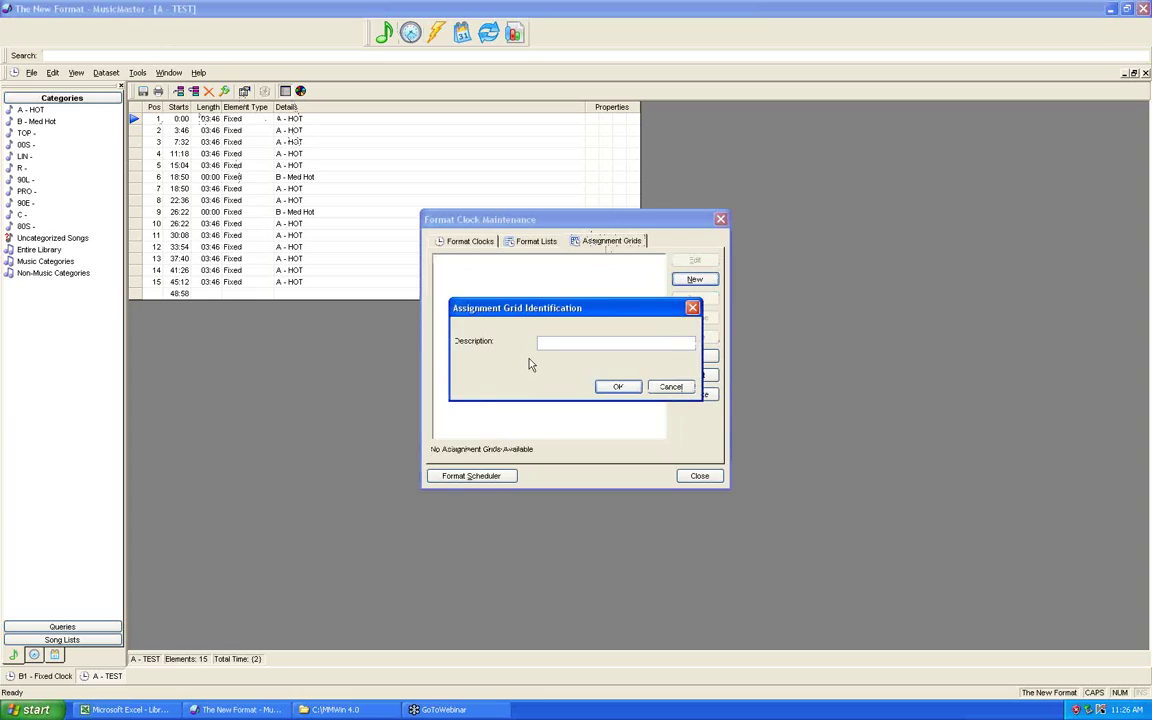
pyautogui.write('TEST')
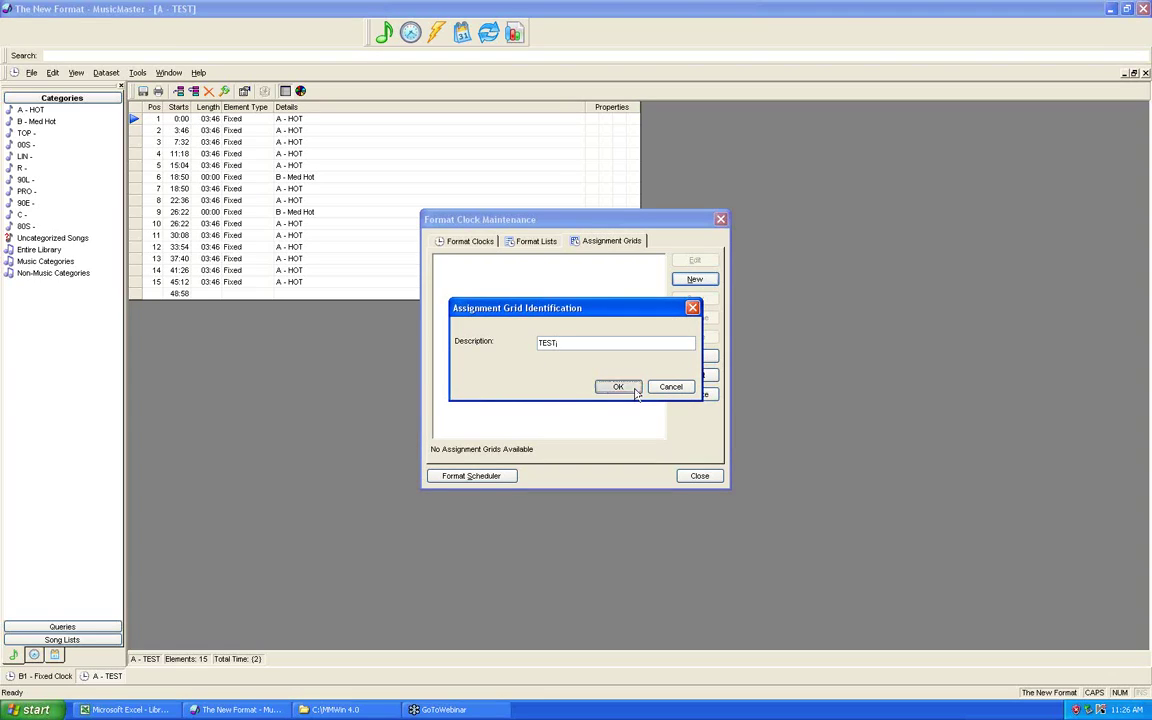
pyautogui.click(634, 390)
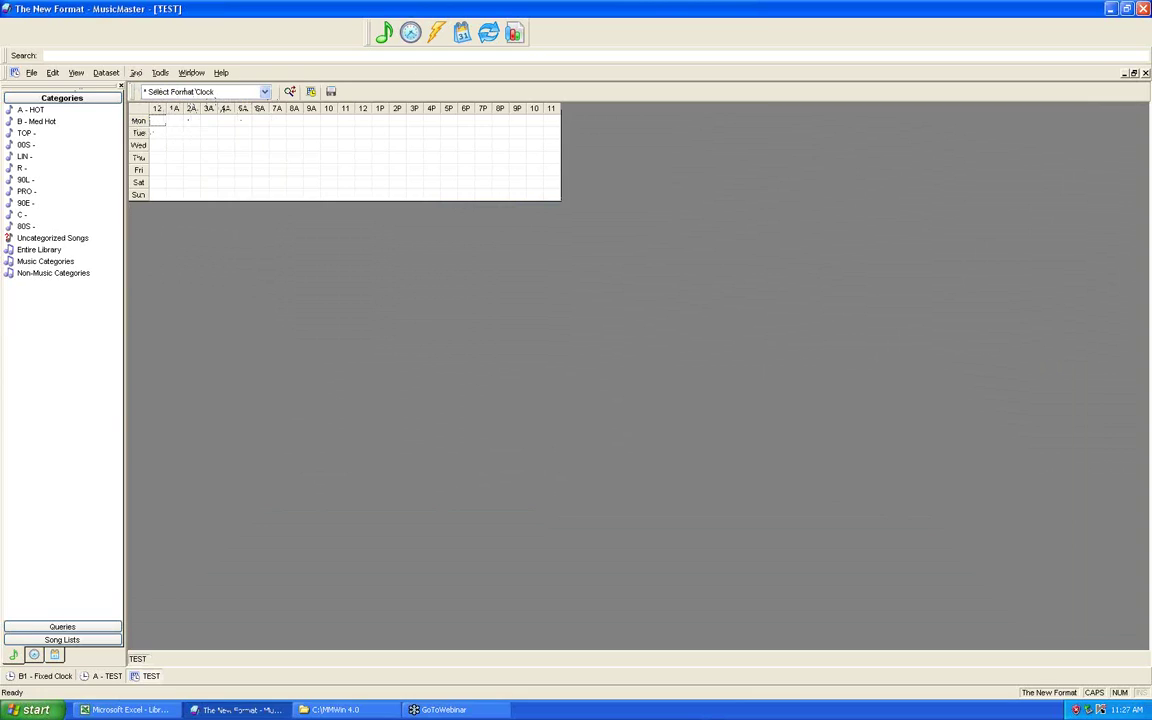
# Step: Assign clock A to every hour from Monday through Sunday in the TEST grid and make the grid active
pyautogui.click(410, 33)
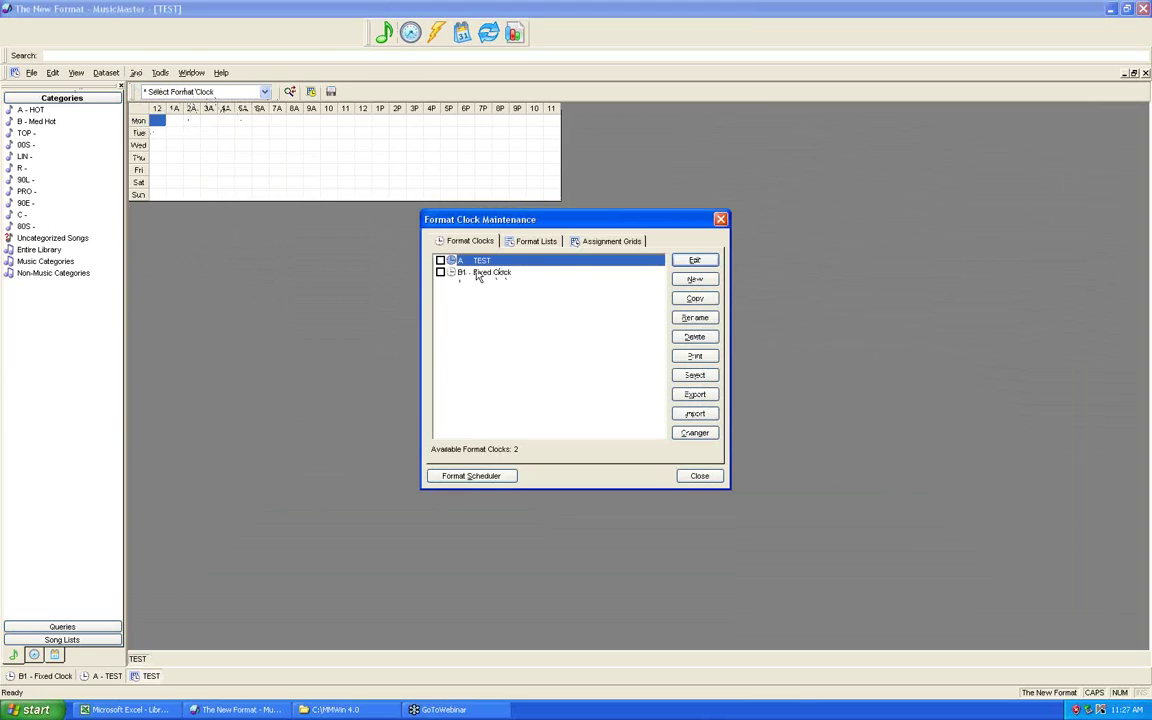
pyautogui.click(720, 219)
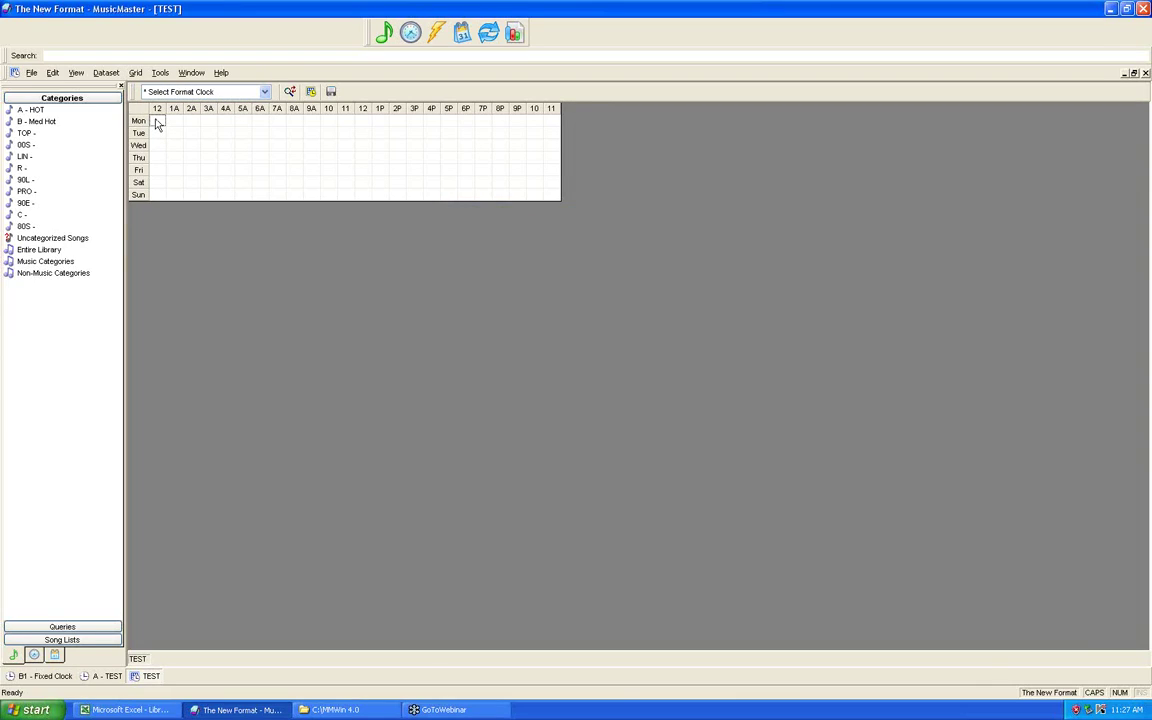
pyautogui.moveTo(156, 121); pyautogui.dragTo(563, 212)
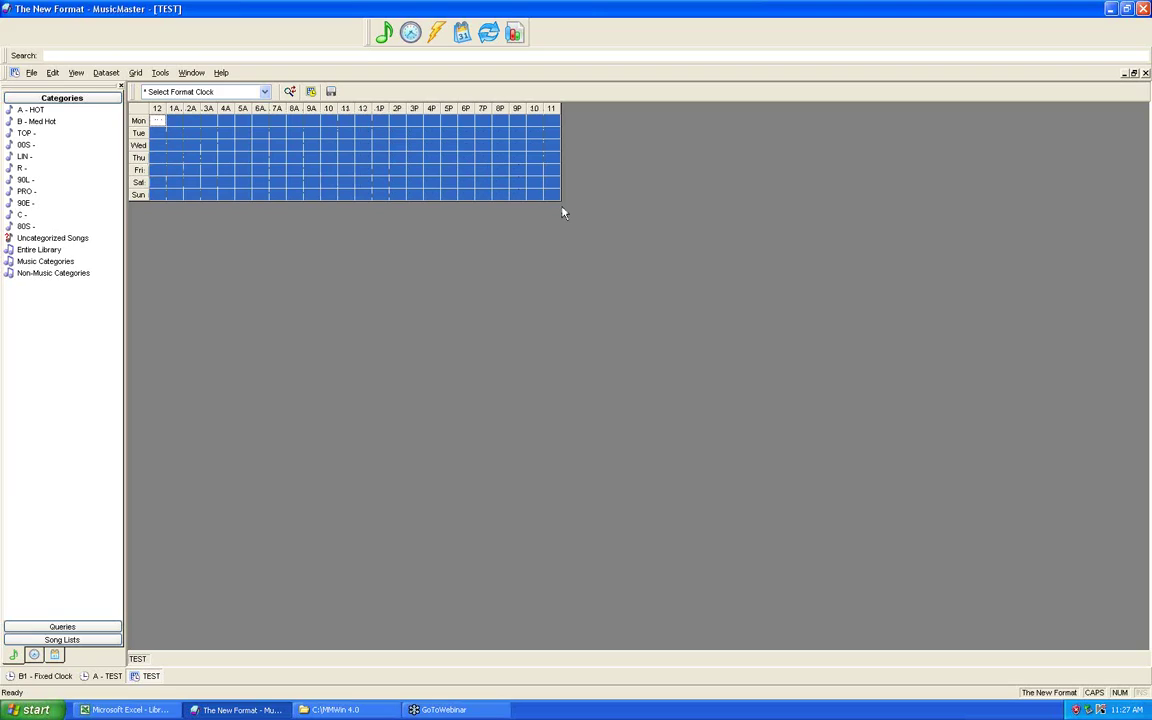
pyautogui.write('A')
pyautogui.press('Return')
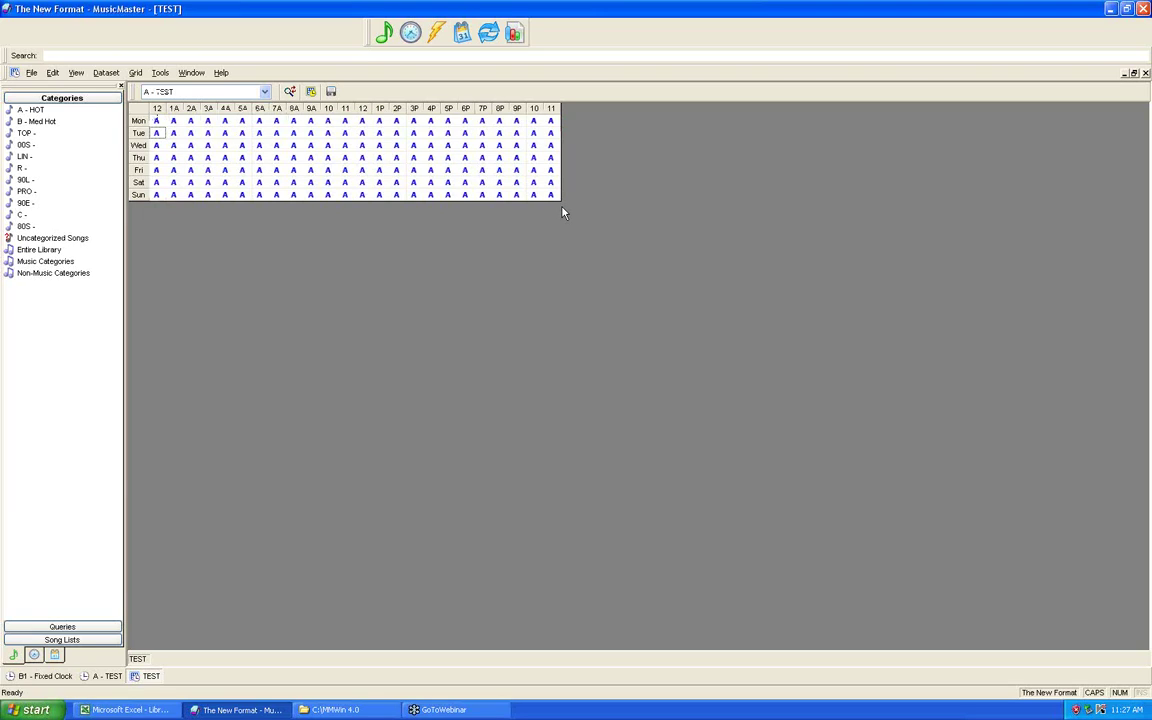
pyautogui.click(311, 92)
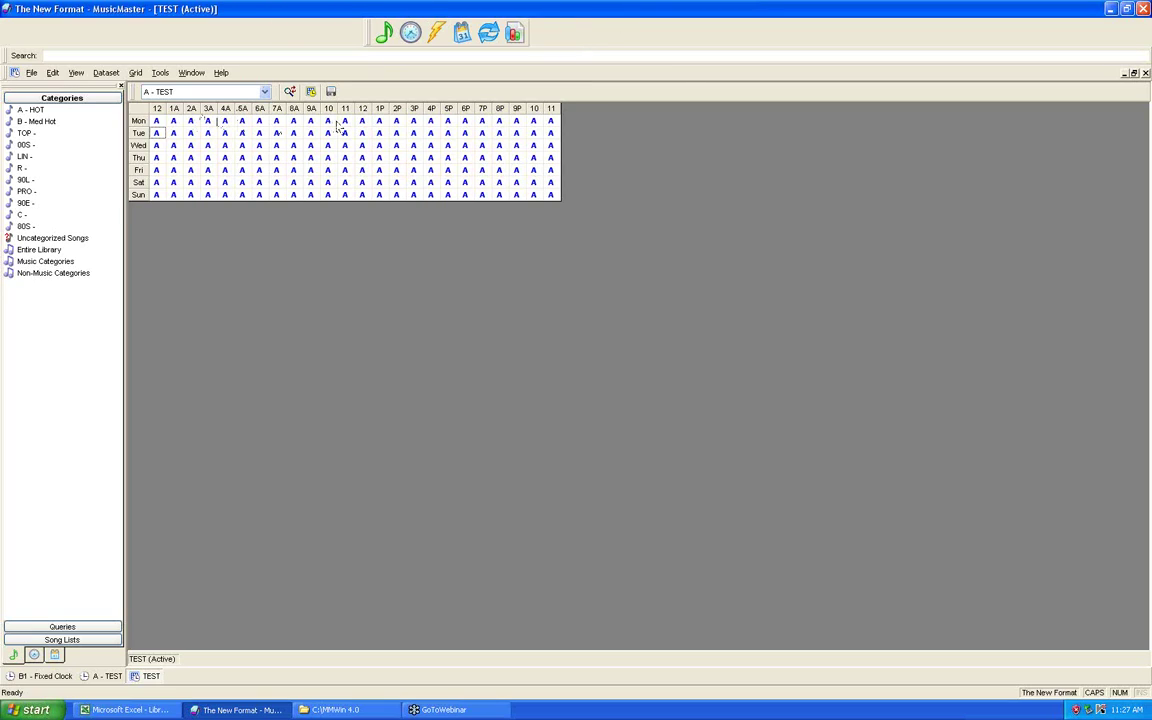
# Step: Review the category pass order and limits in Scheduling Properties, and accept them as listed
pyautogui.click(107, 74)
pyautogui.moveTo(120, 127)
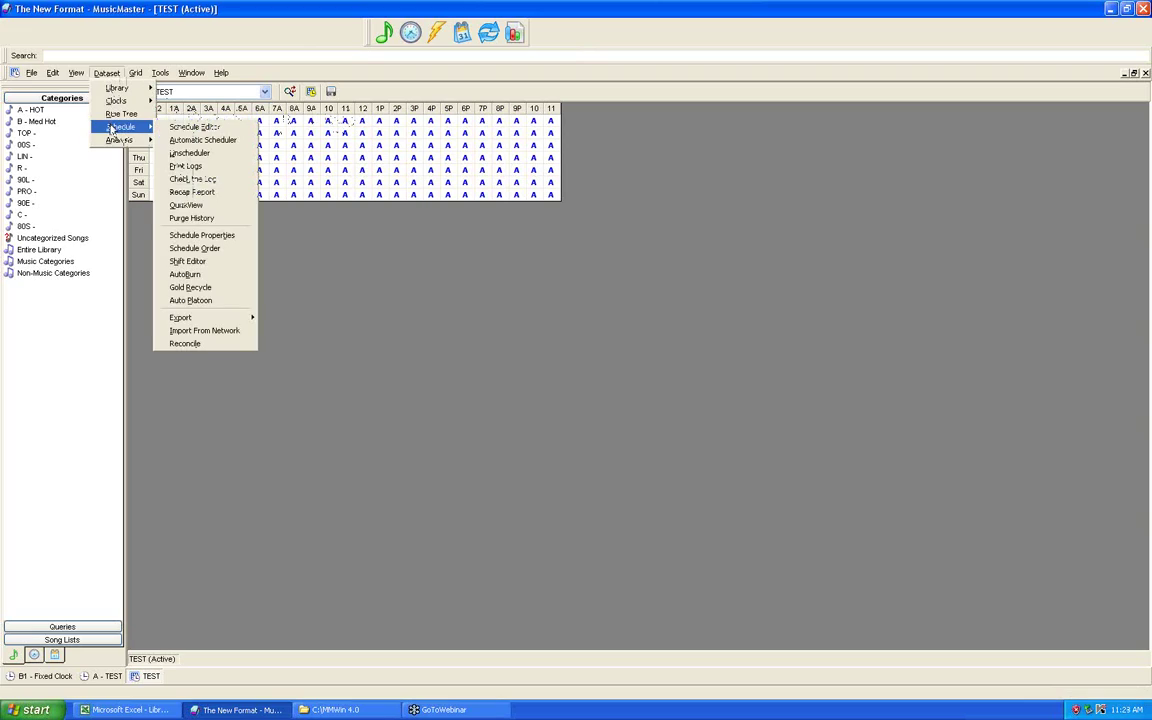
pyautogui.click(218, 237)
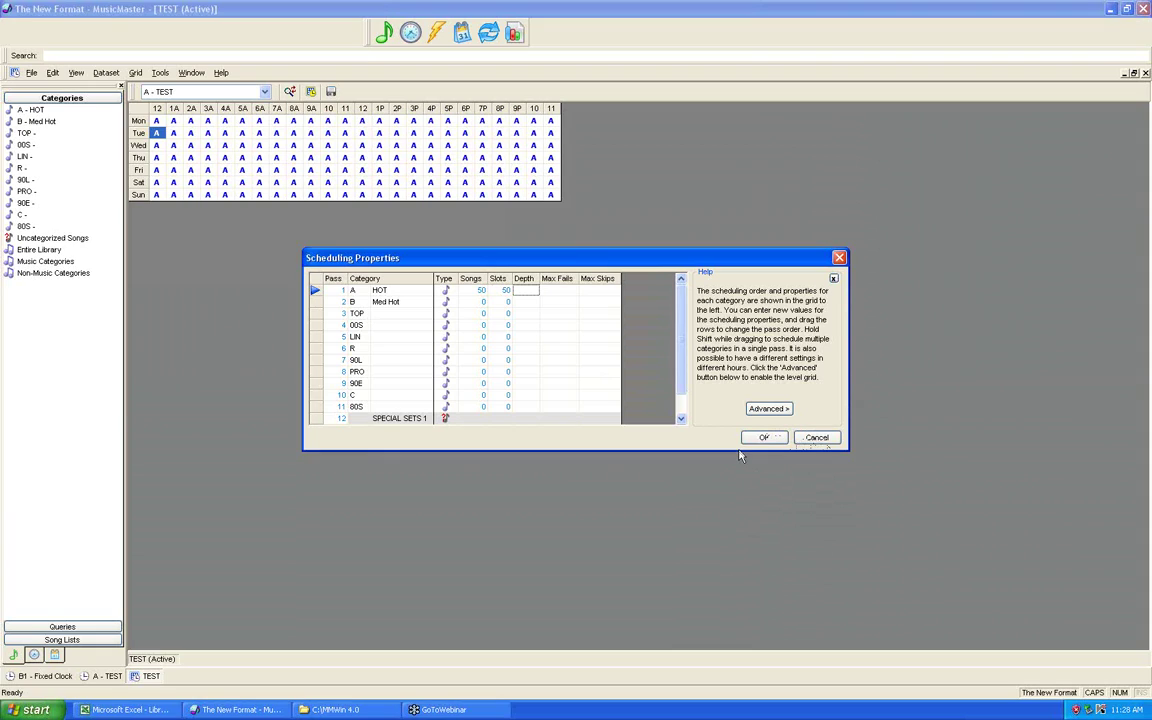
pyautogui.click(781, 446)
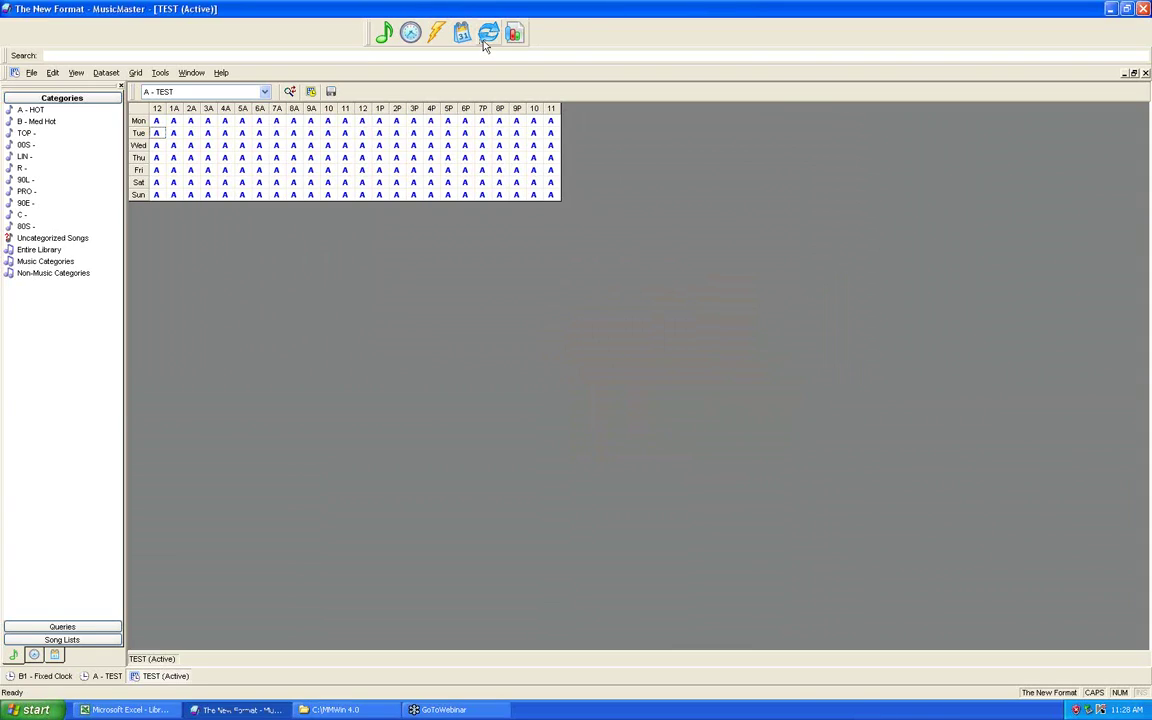
# Step: Open the Turnover Analysis, and switch to the Active Rock dataset, saving the pending changes to the current dataset
pyautogui.click(488, 38)
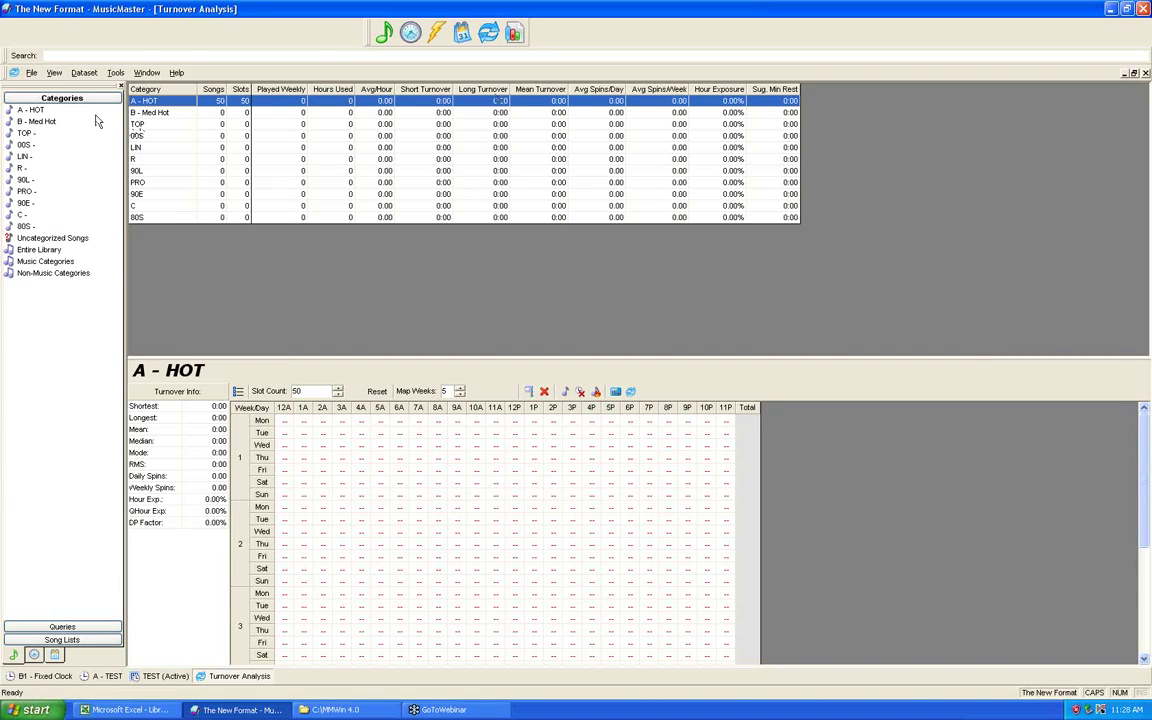
pyautogui.click(14, 73)
pyautogui.click(14, 73)
pyautogui.click(31, 73)
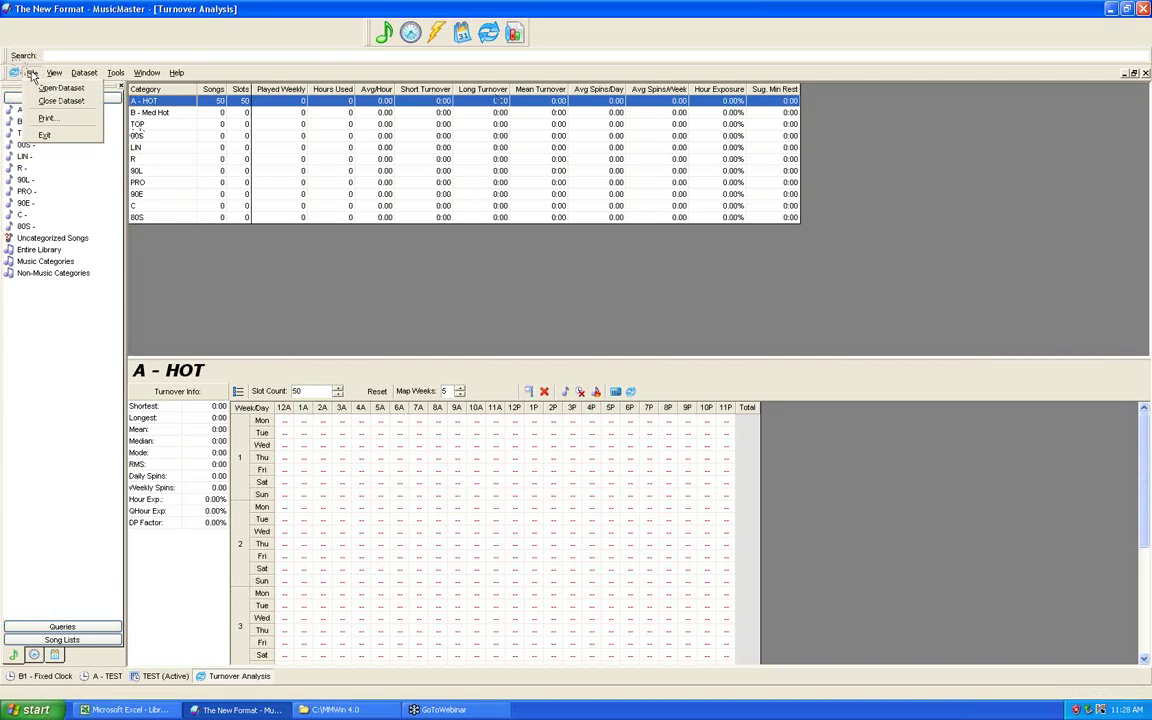
pyautogui.click(31, 73)
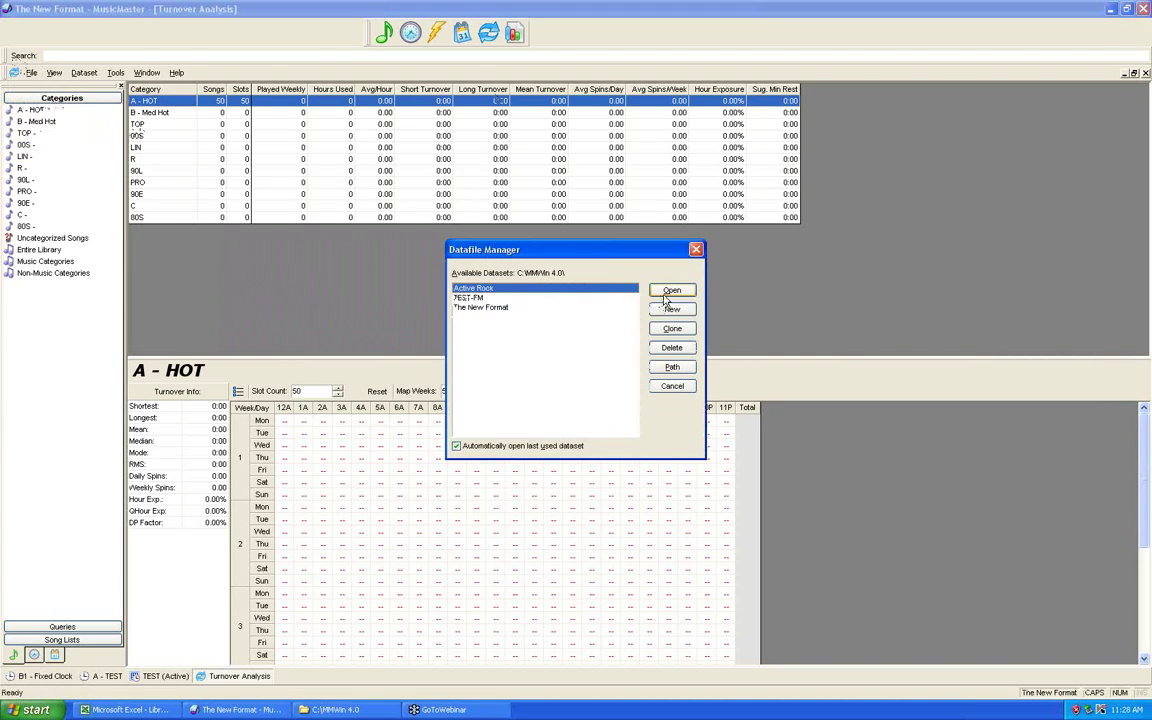
pyautogui.click(671, 290)
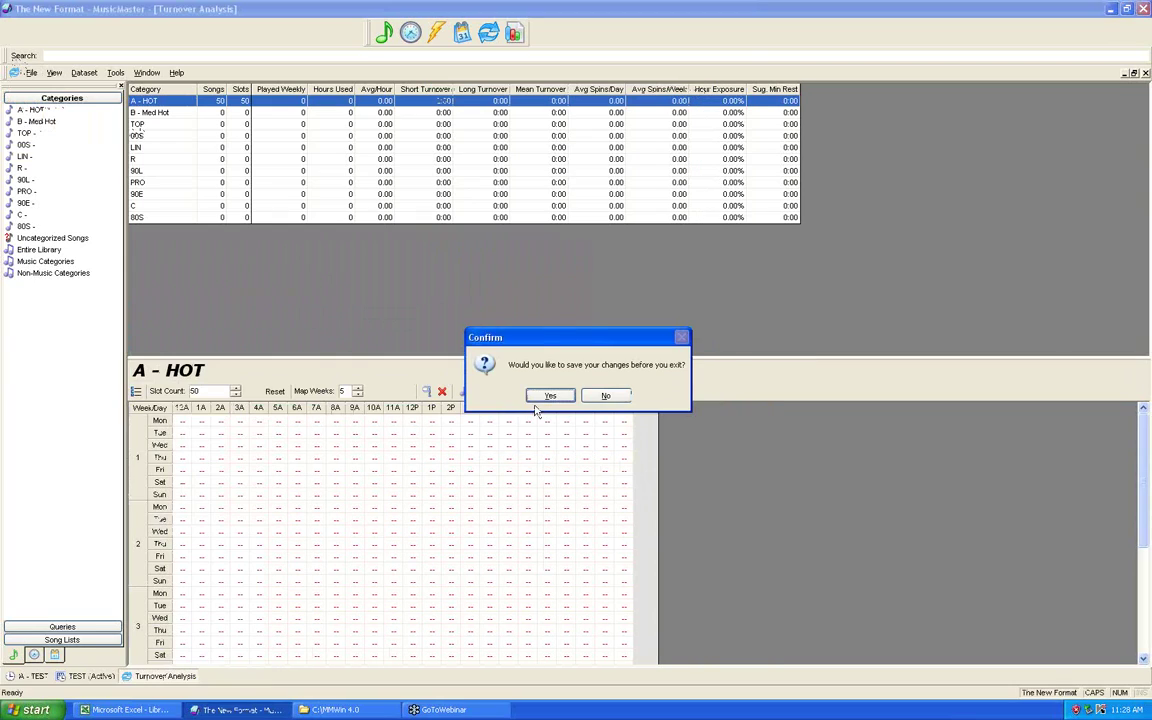
pyautogui.press('Return')
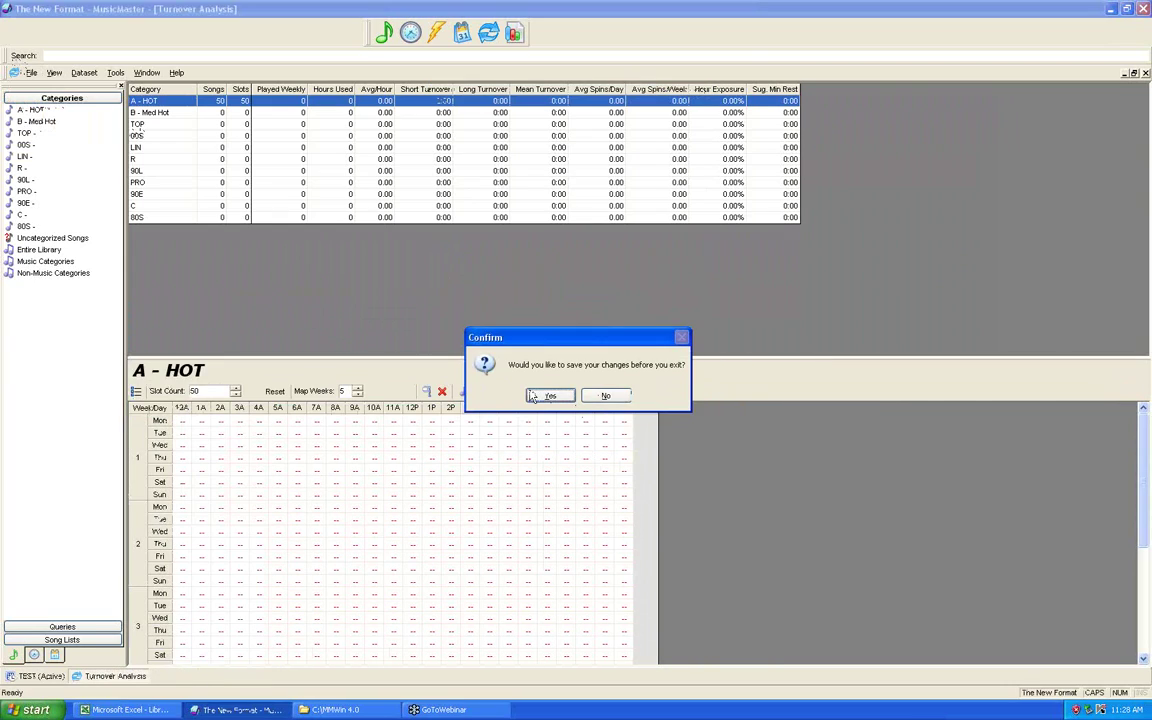
pyautogui.click(541, 397)
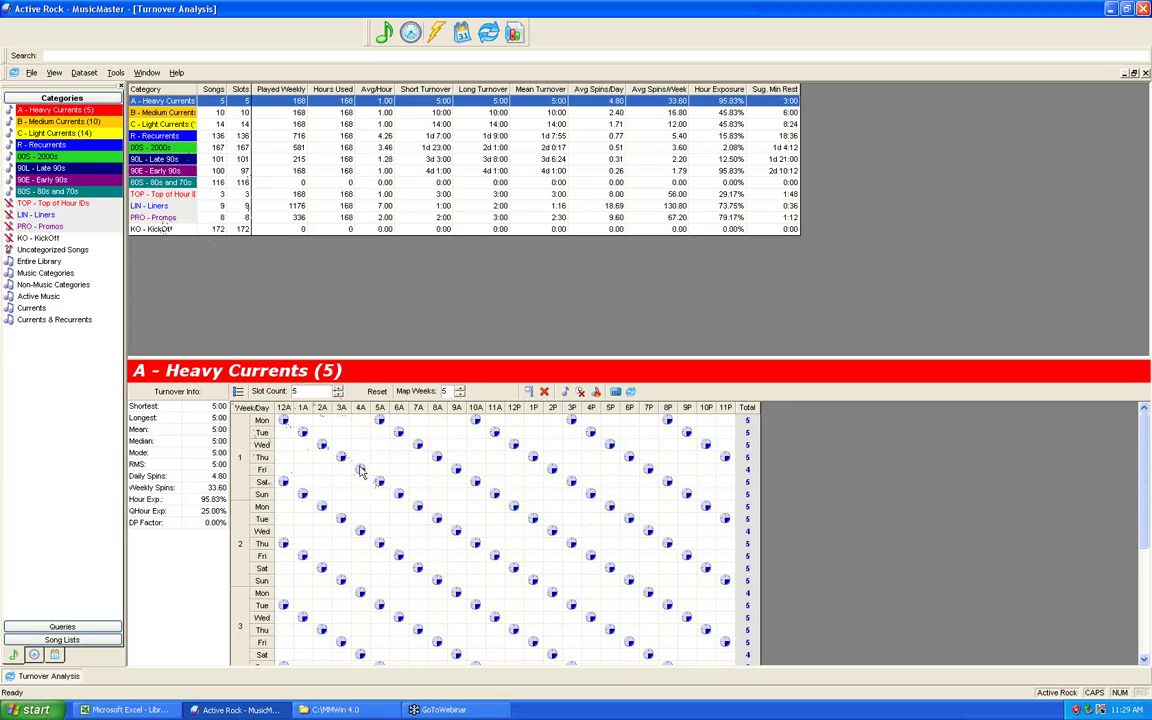
# Step: Examine the turnover of the B - Medium Currents and C - Light Currents categories and the hourly usage of 90E, 80S and 90L
pyautogui.click(157, 113)
pyautogui.click(157, 124)
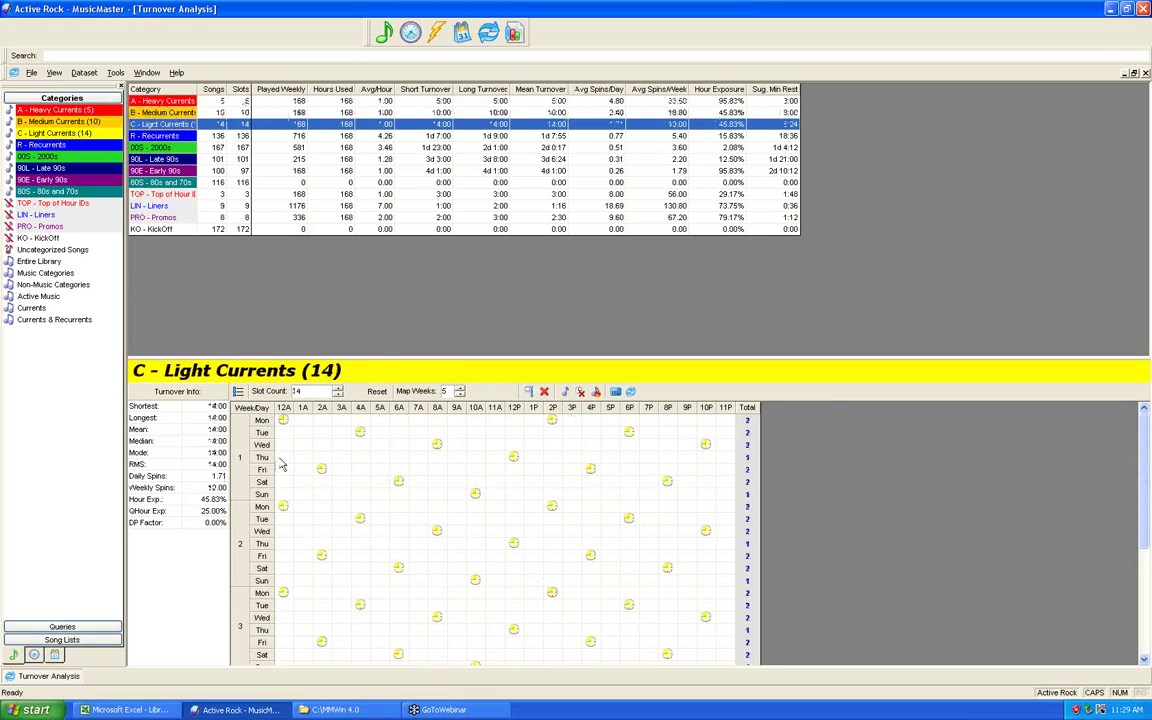
pyautogui.click(565, 393)
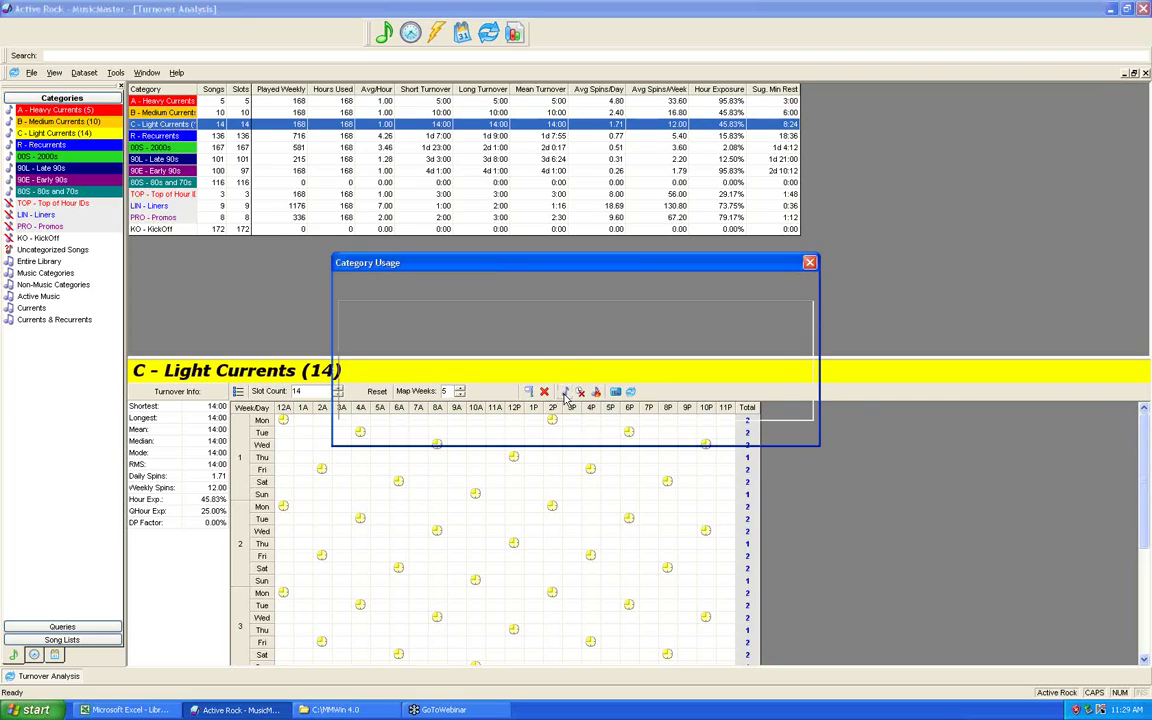
pyautogui.click(470, 285)
pyautogui.click(460, 340)
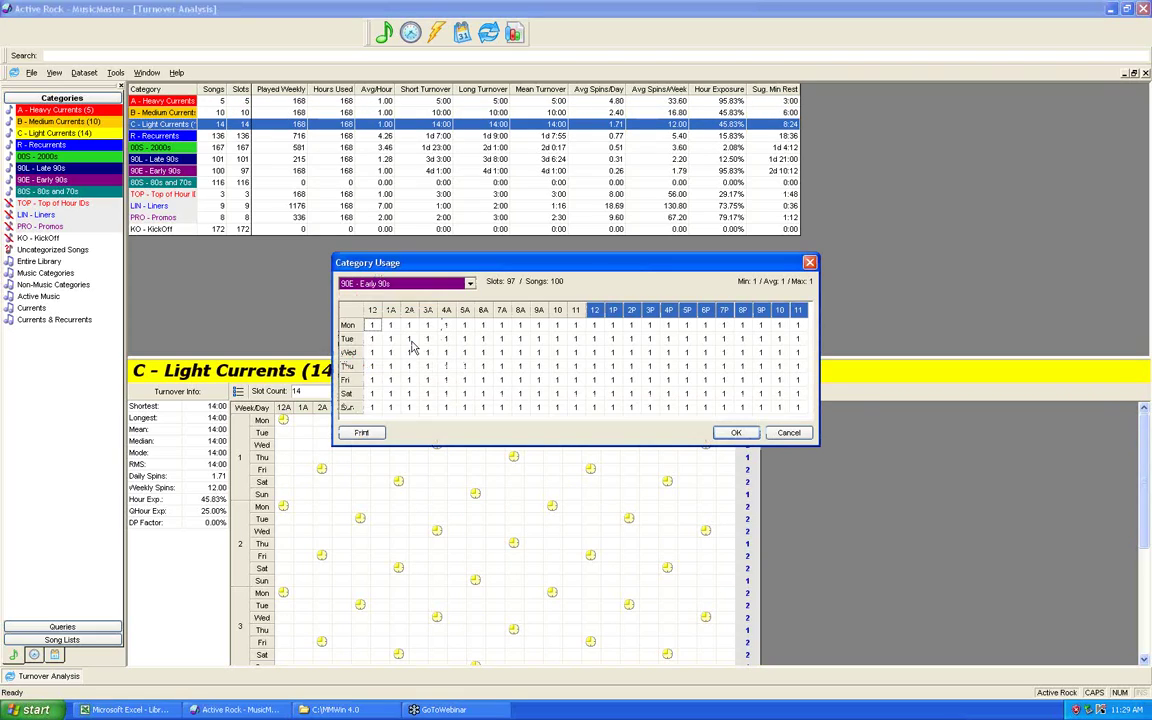
pyautogui.click(470, 284)
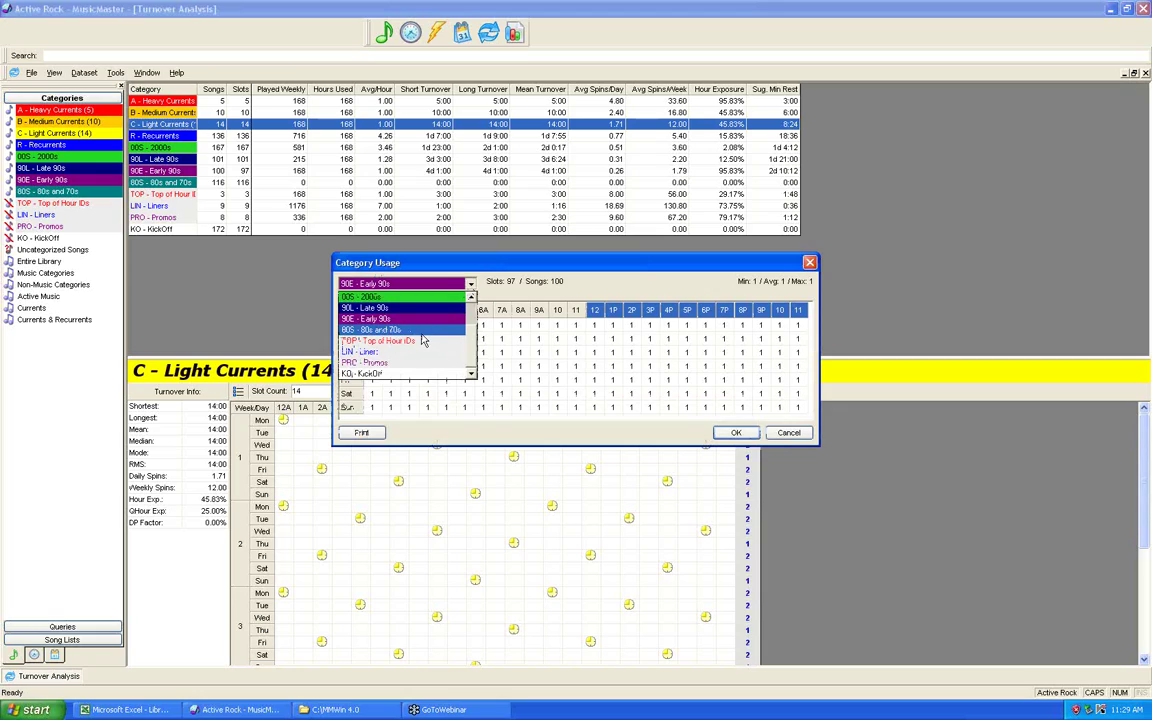
pyautogui.click(424, 337)
pyautogui.click(470, 283)
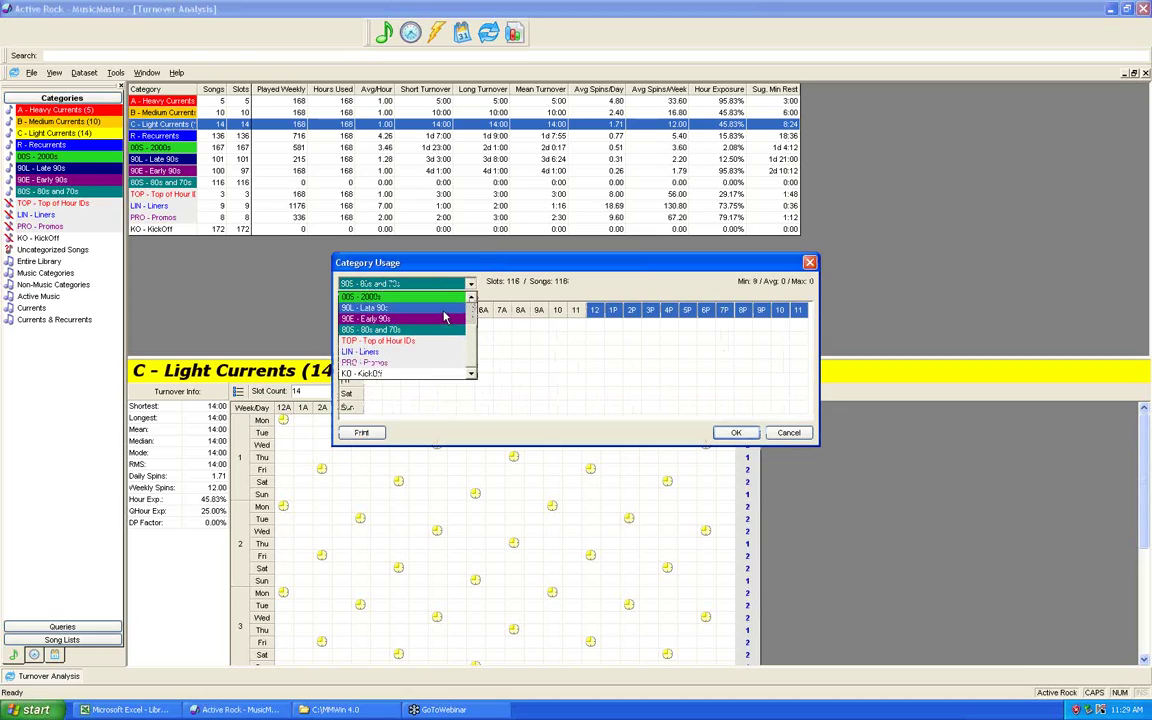
pyautogui.click(520, 311)
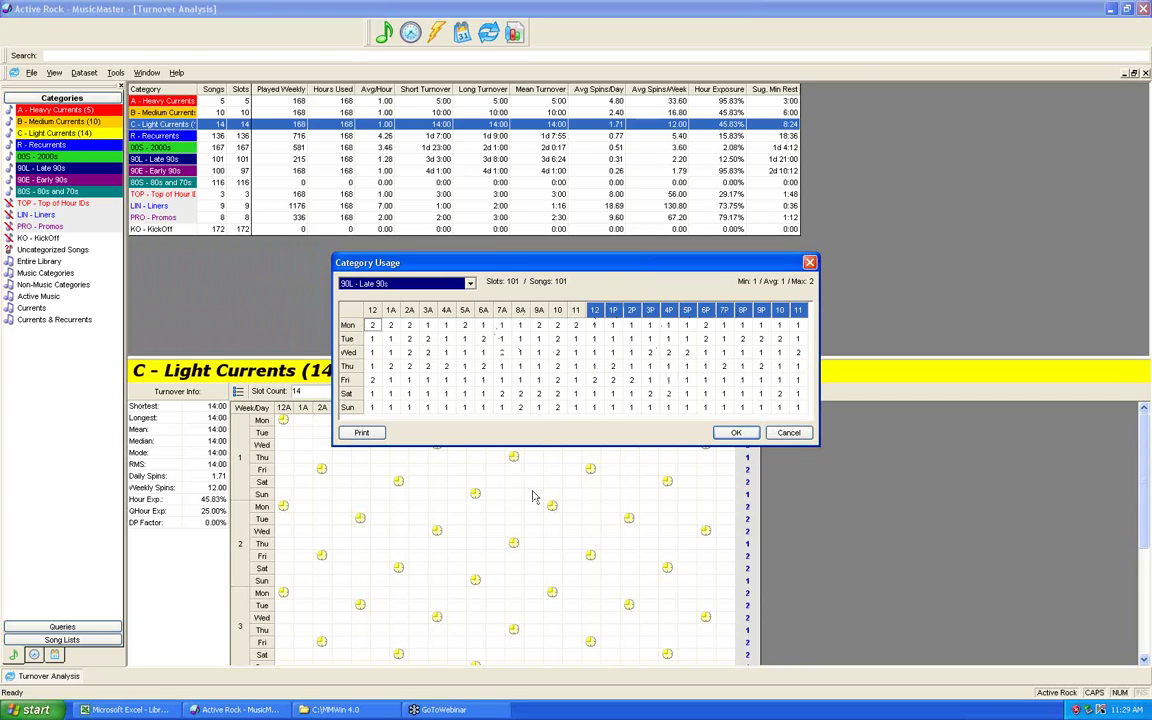
pyautogui.click(789, 433)
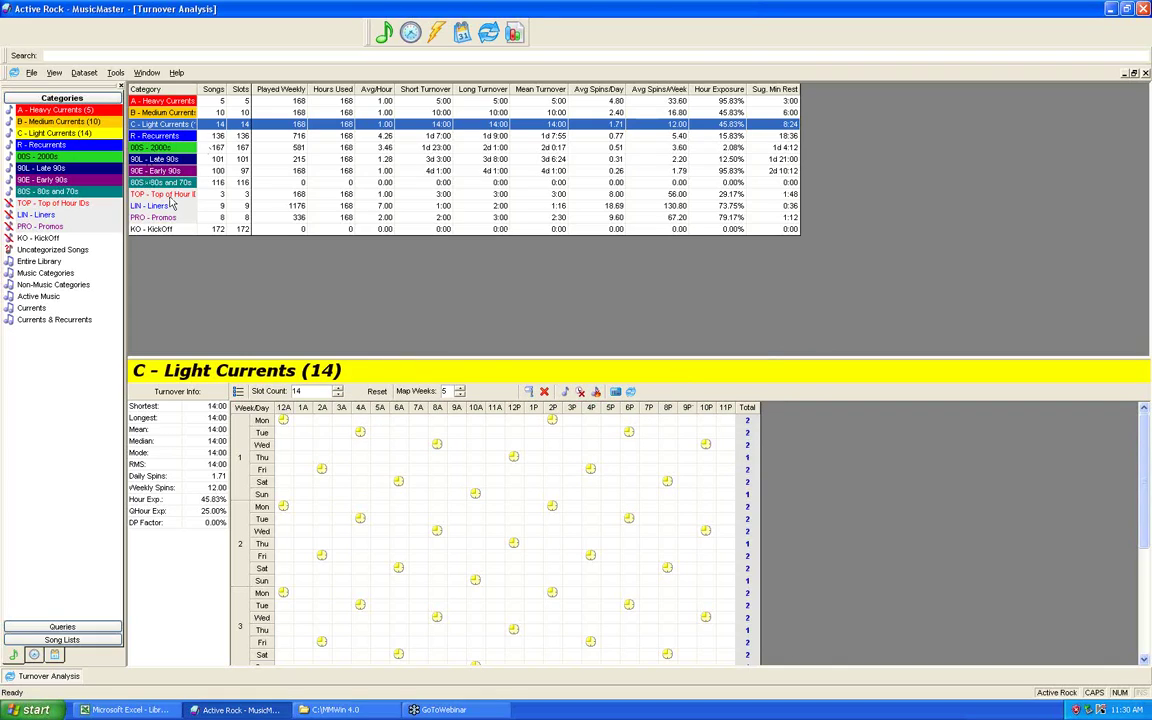
# Step: Switch back to The New Format dataset
pyautogui.click(32, 74)
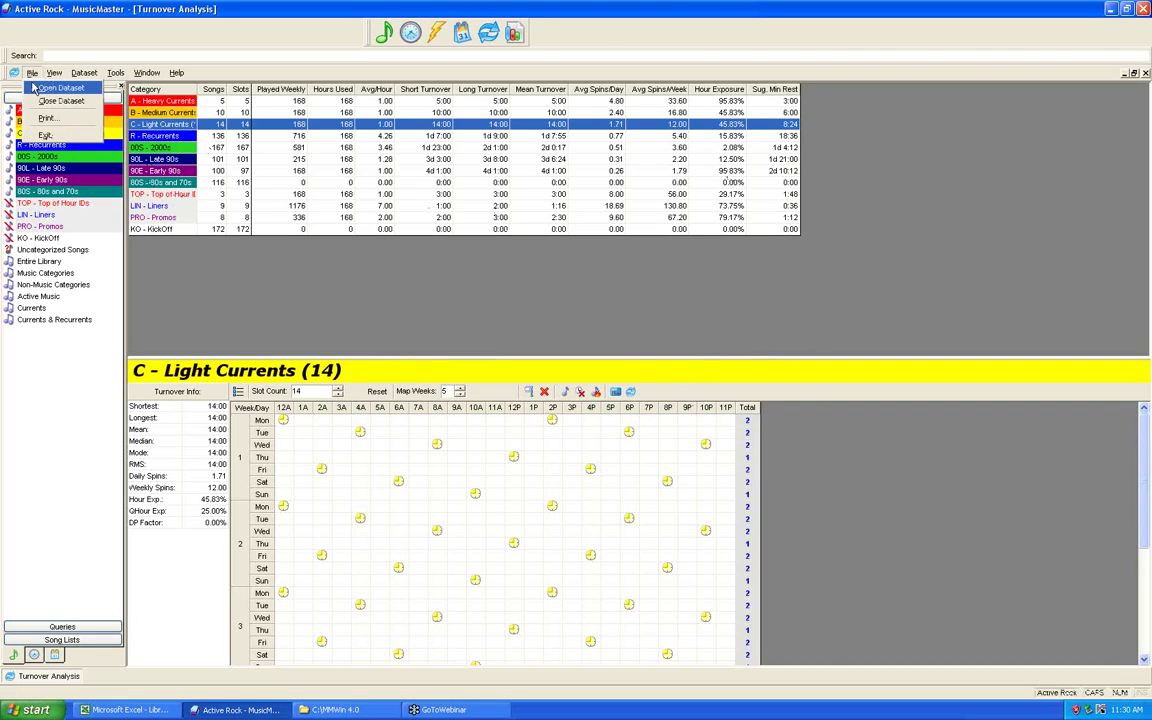
pyautogui.click(60, 86)
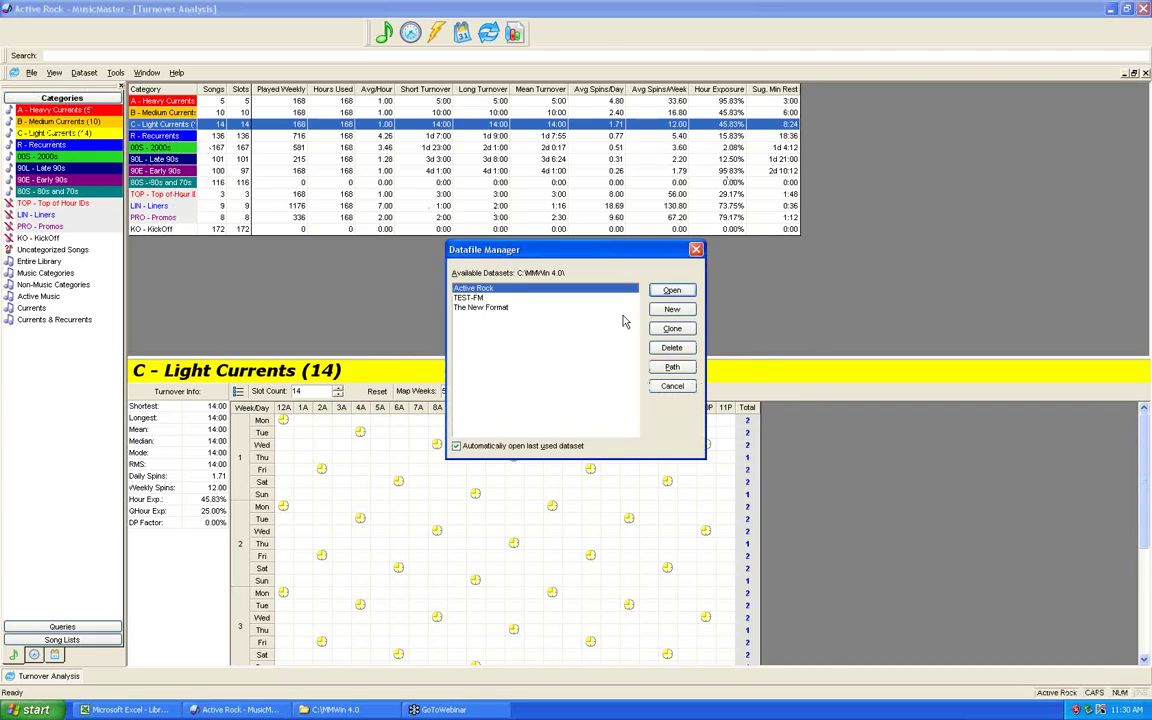
pyautogui.click(478, 308)
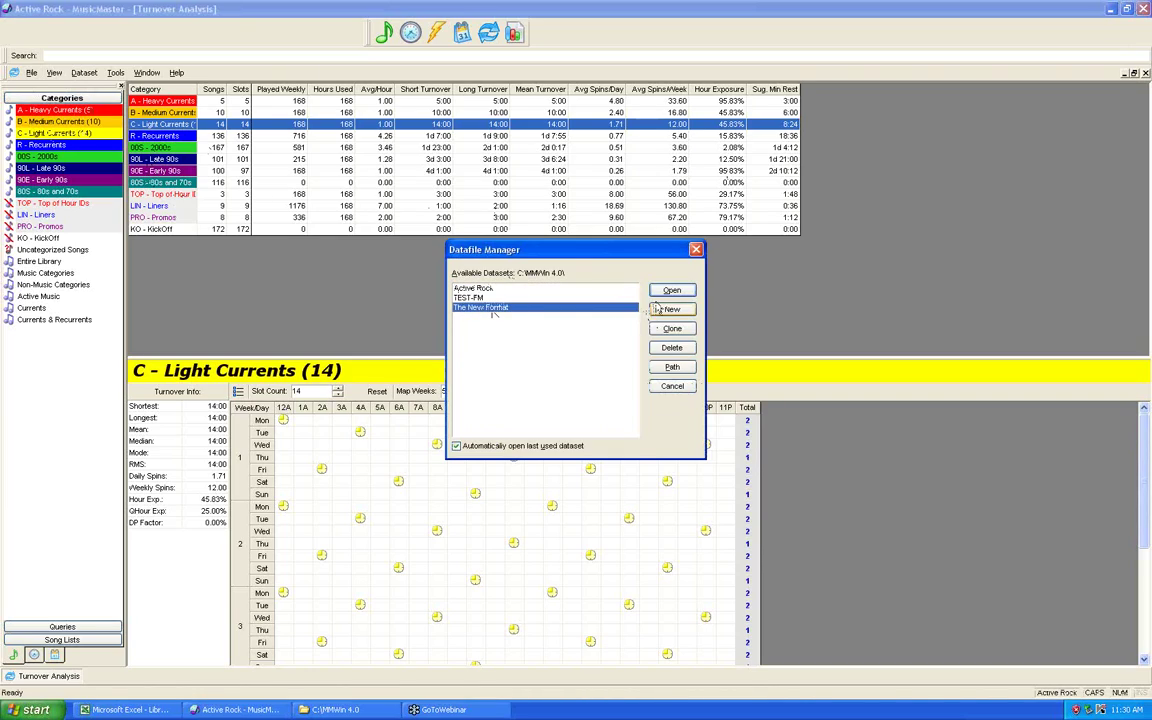
pyautogui.click(674, 291)
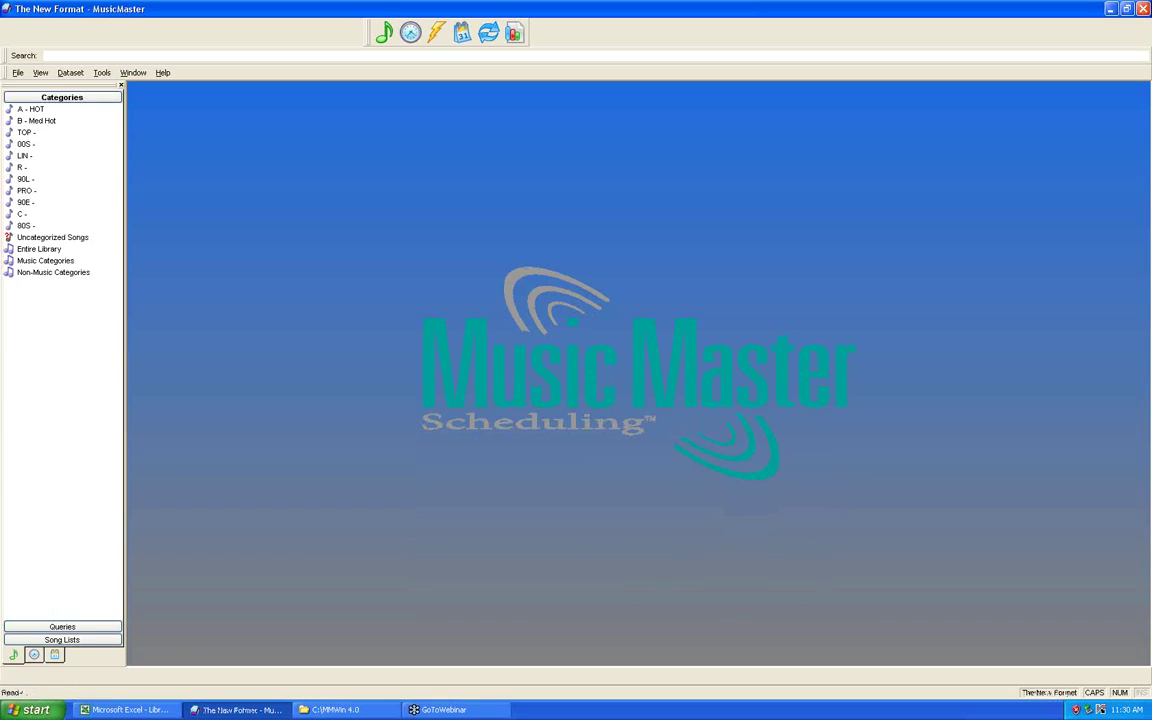
# Step: Arrange the scheduling order of all categories with Optimize by Field, using the Artist field
pyautogui.click(62, 74)
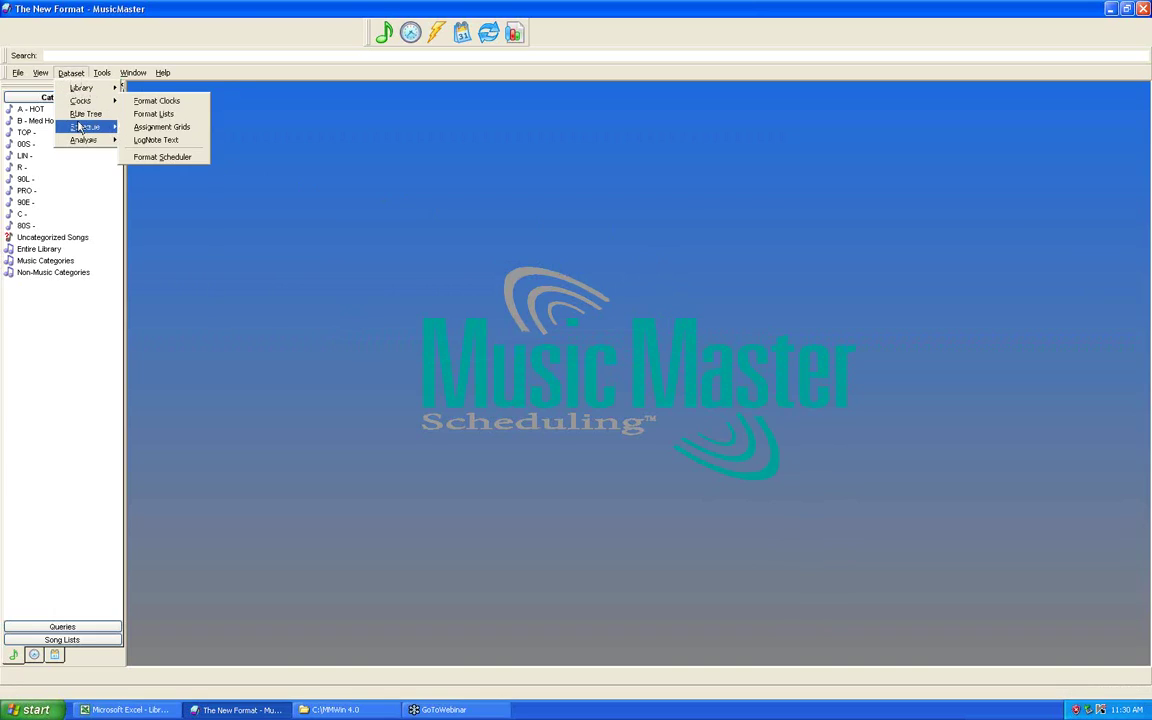
pyautogui.moveTo(79, 126)
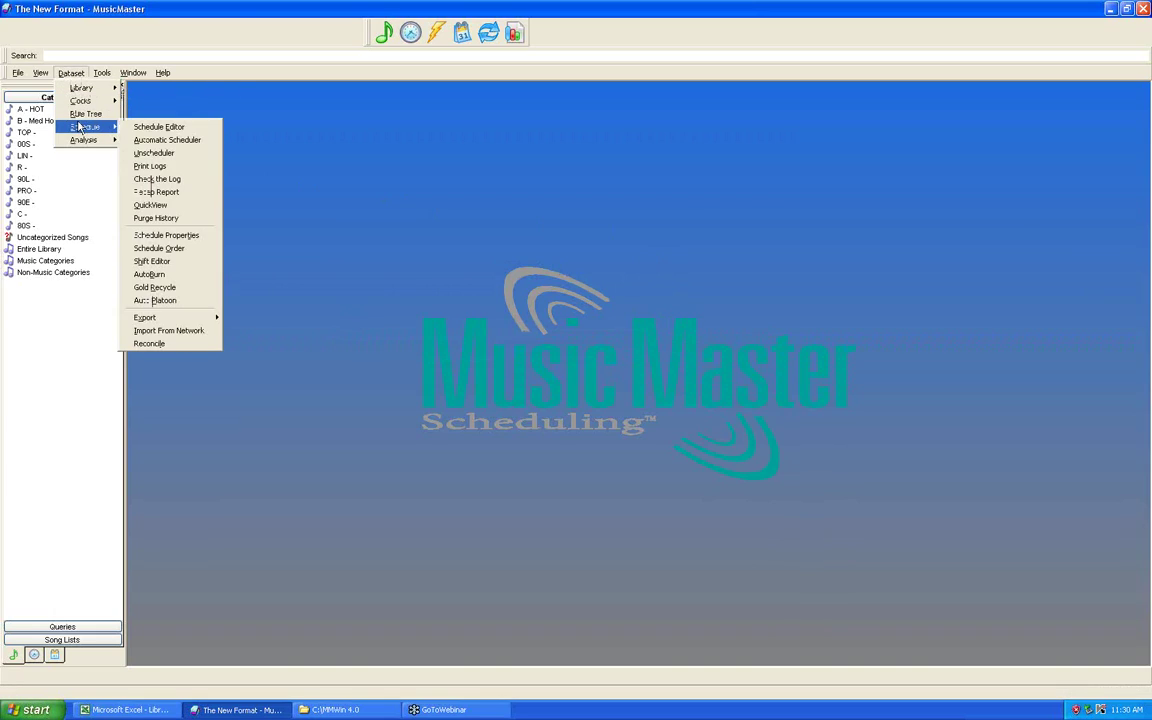
pyautogui.click(159, 249)
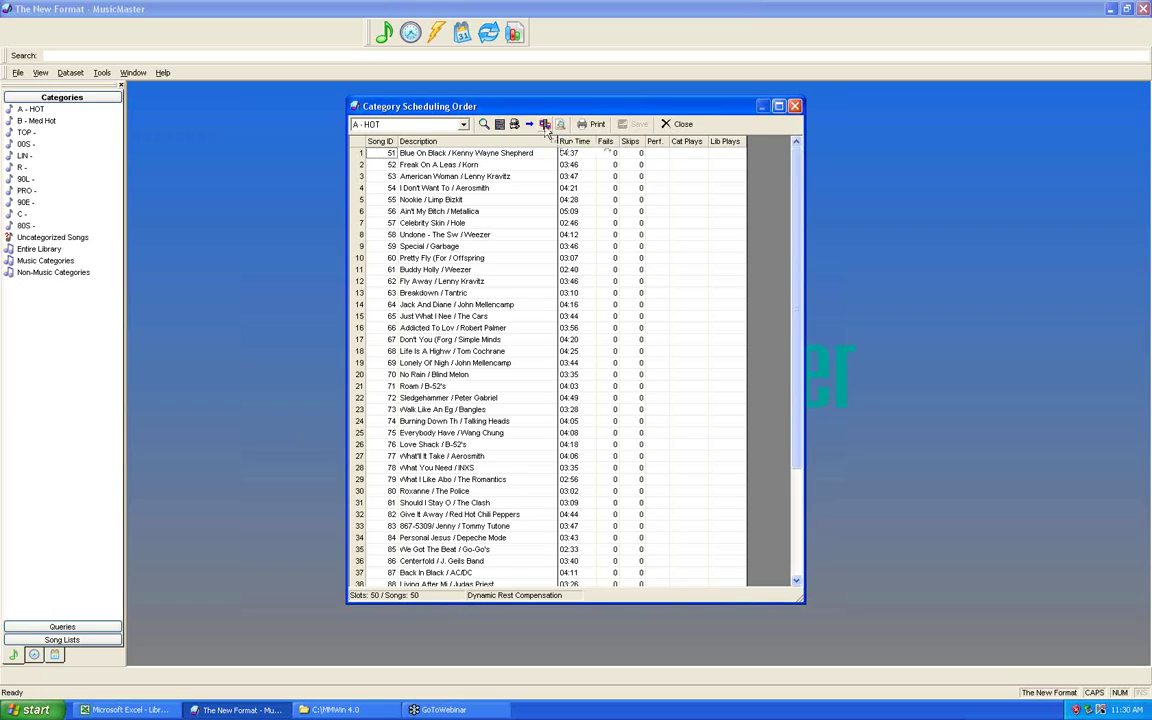
pyautogui.click(545, 125)
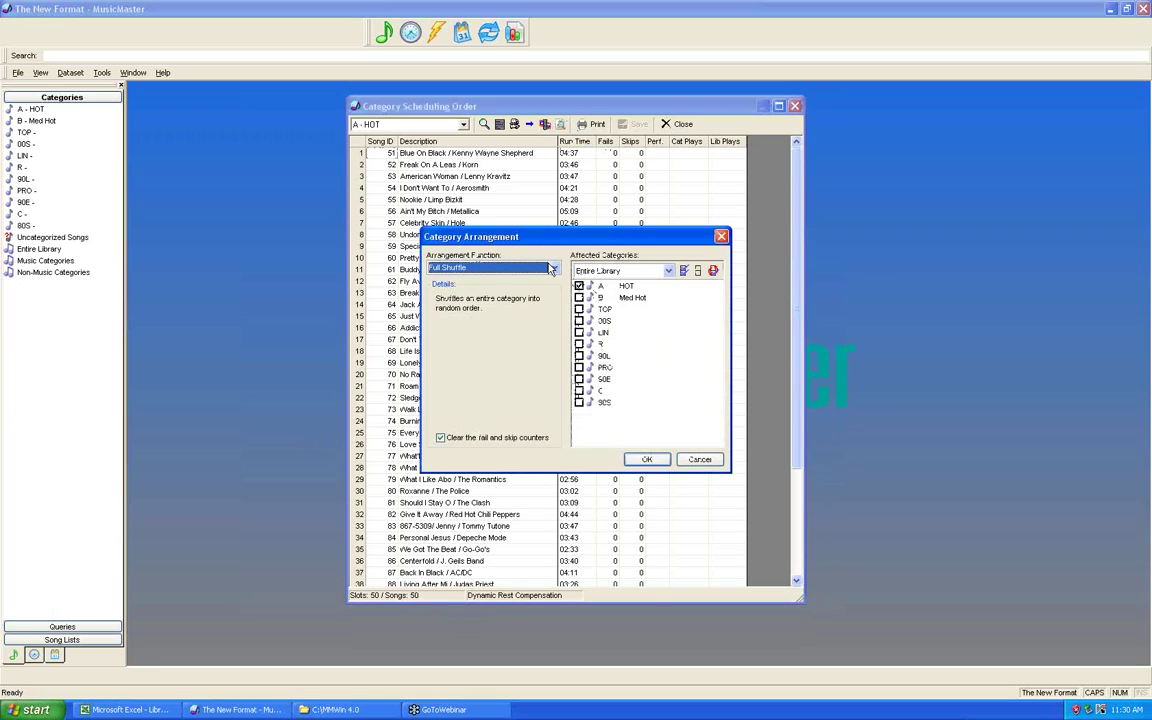
pyautogui.click(555, 268)
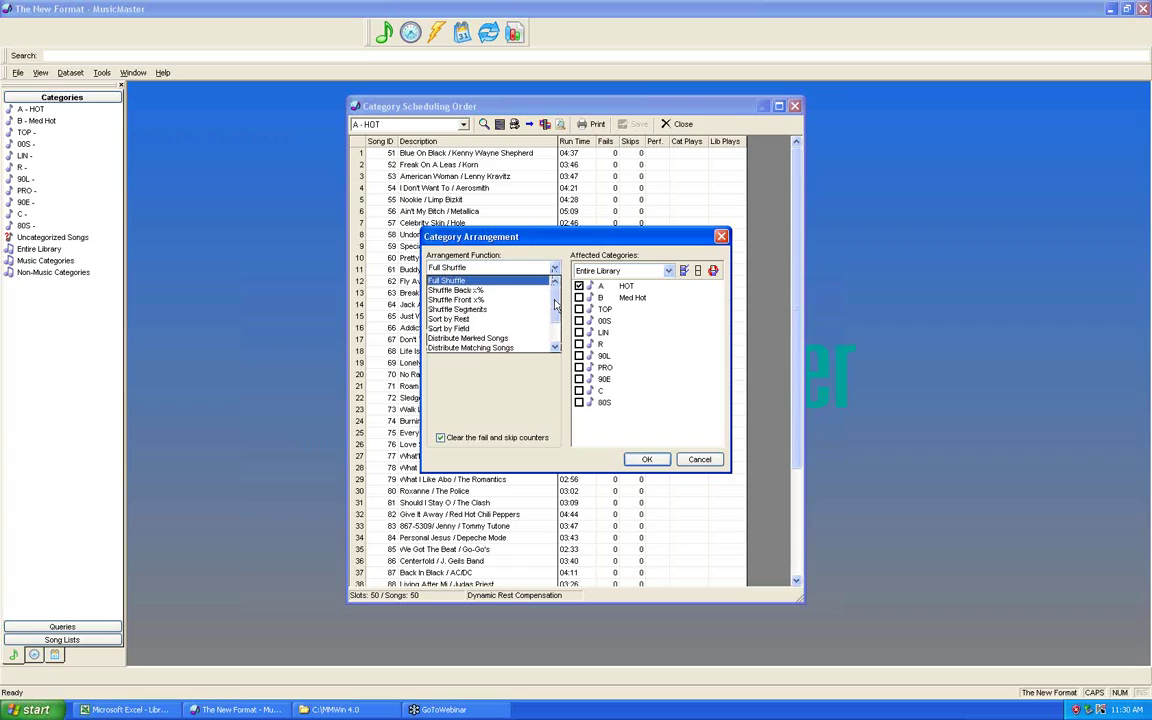
pyautogui.scroll(-2, 510, 325)
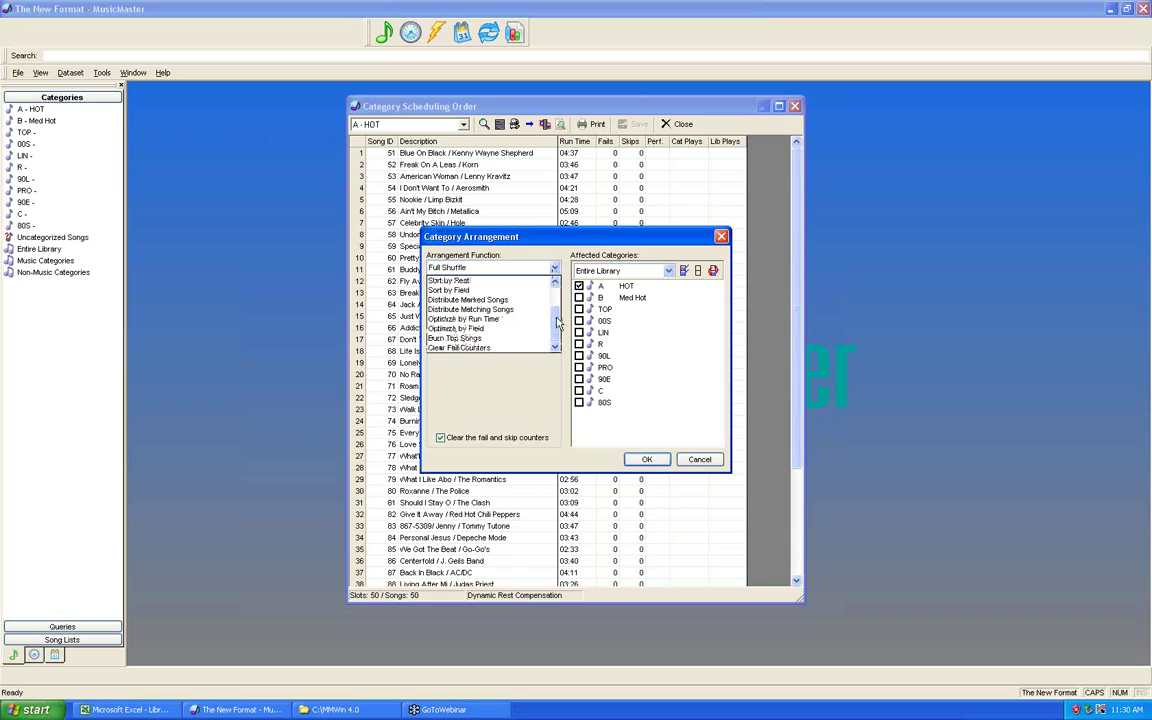
pyautogui.click(515, 330)
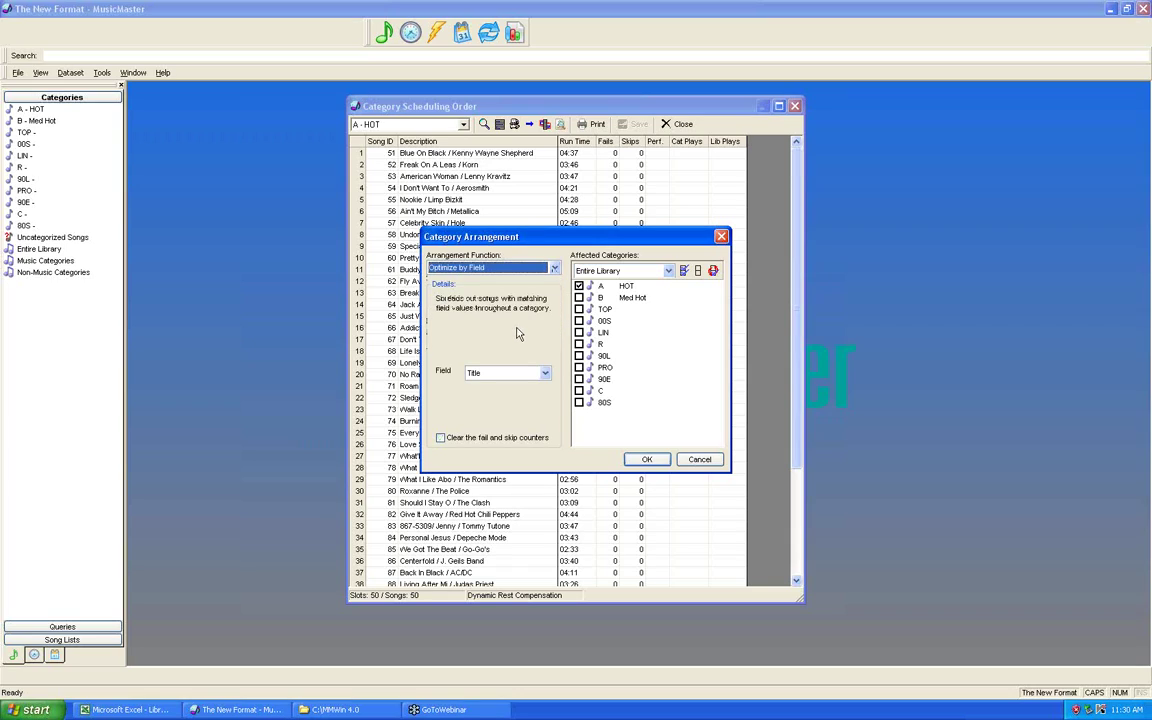
pyautogui.click(686, 271)
pyautogui.click(545, 373)
pyautogui.scroll(5, 545, 427)
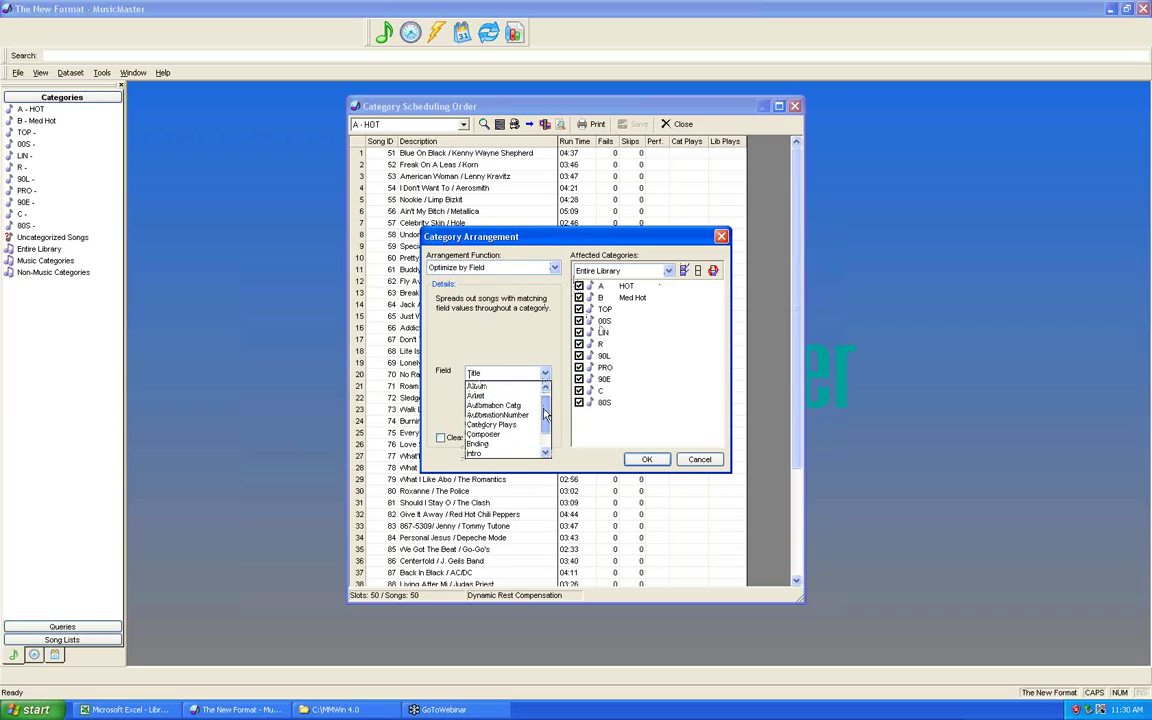
pyautogui.click(505, 390)
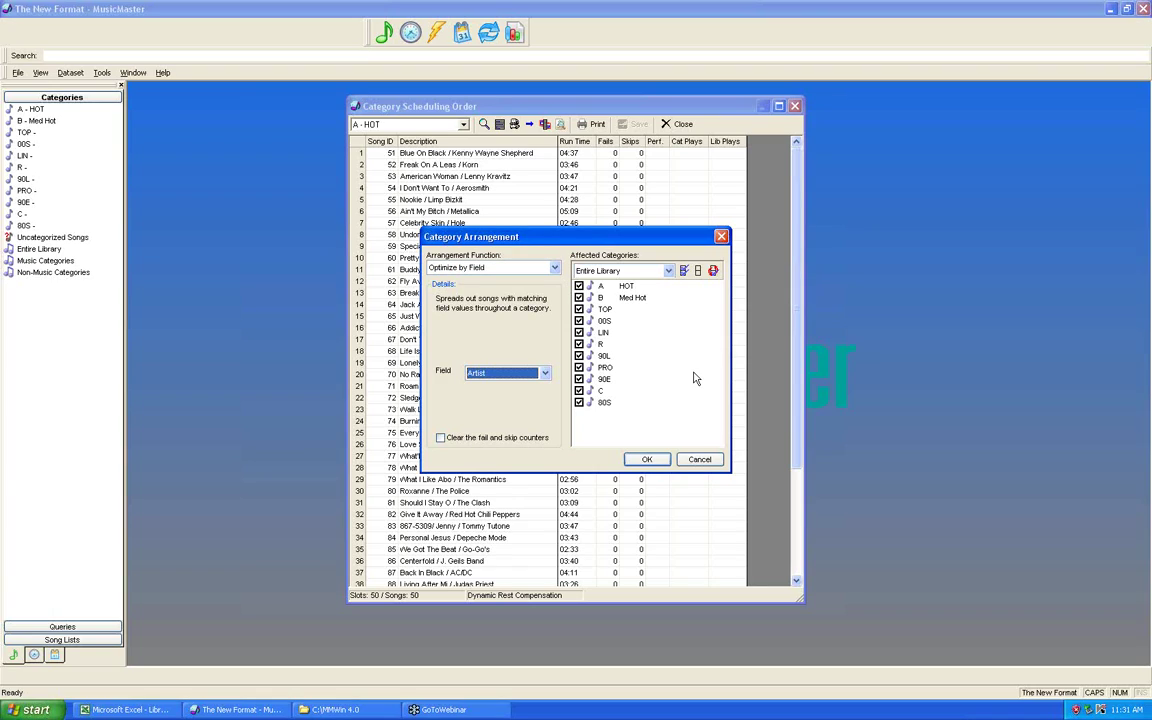
pyautogui.click(646, 459)
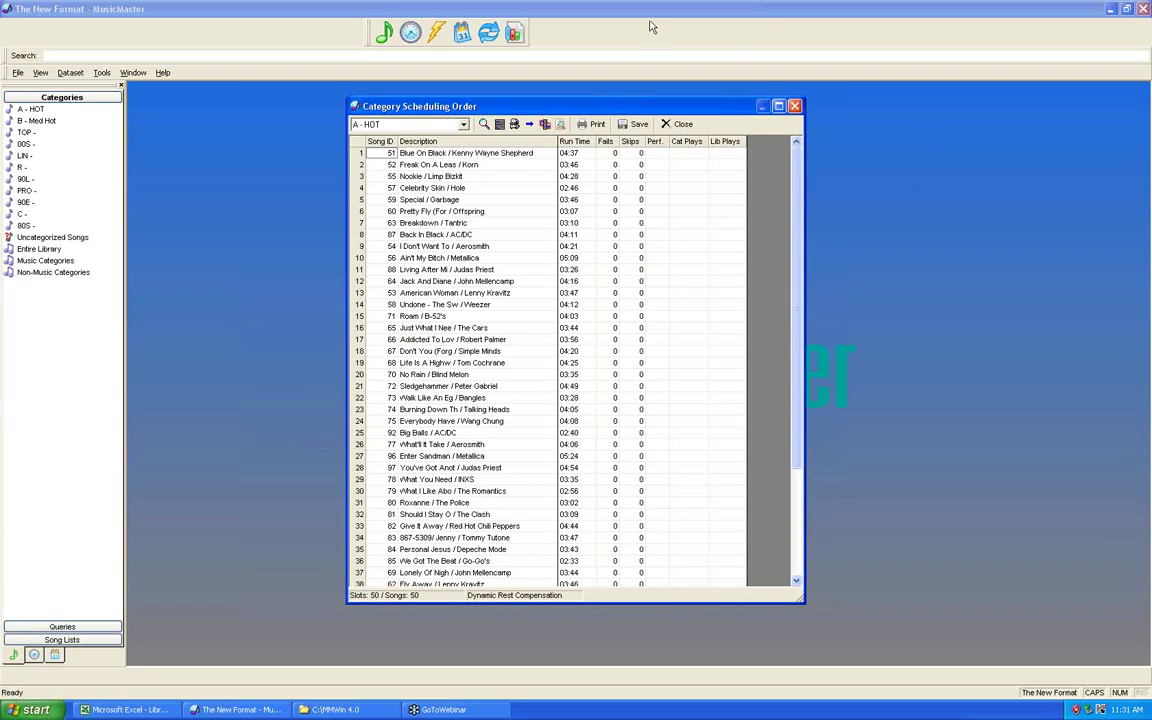
# Step: Arrange the A - HOT category with Sort by Rest, and close the Category Scheduling Order without saving the changes
pyautogui.click(545, 124)
pyautogui.click(554, 268)
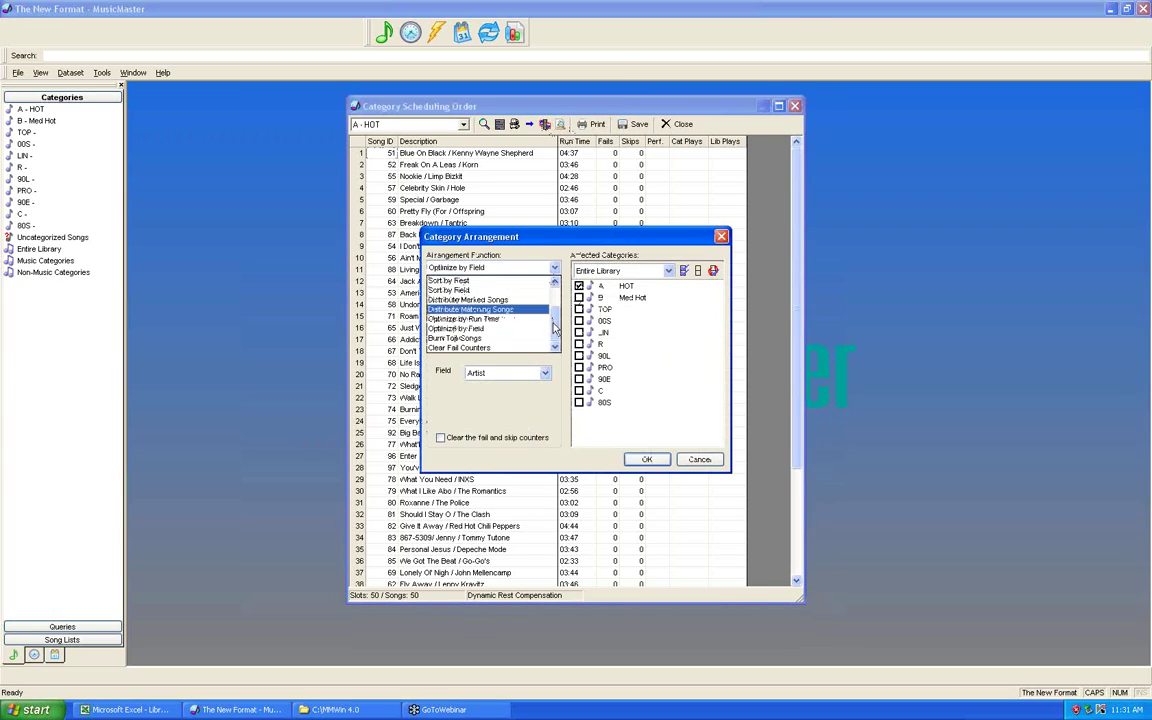
pyautogui.scroll(2, 554, 327)
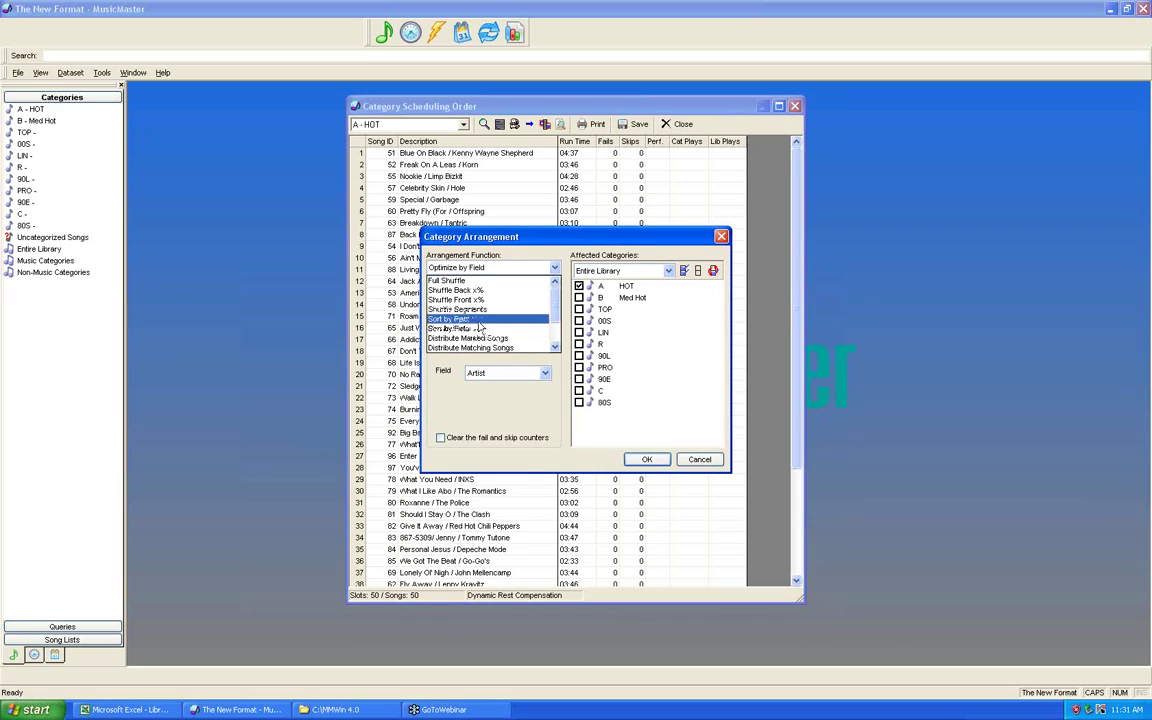
pyautogui.click(477, 320)
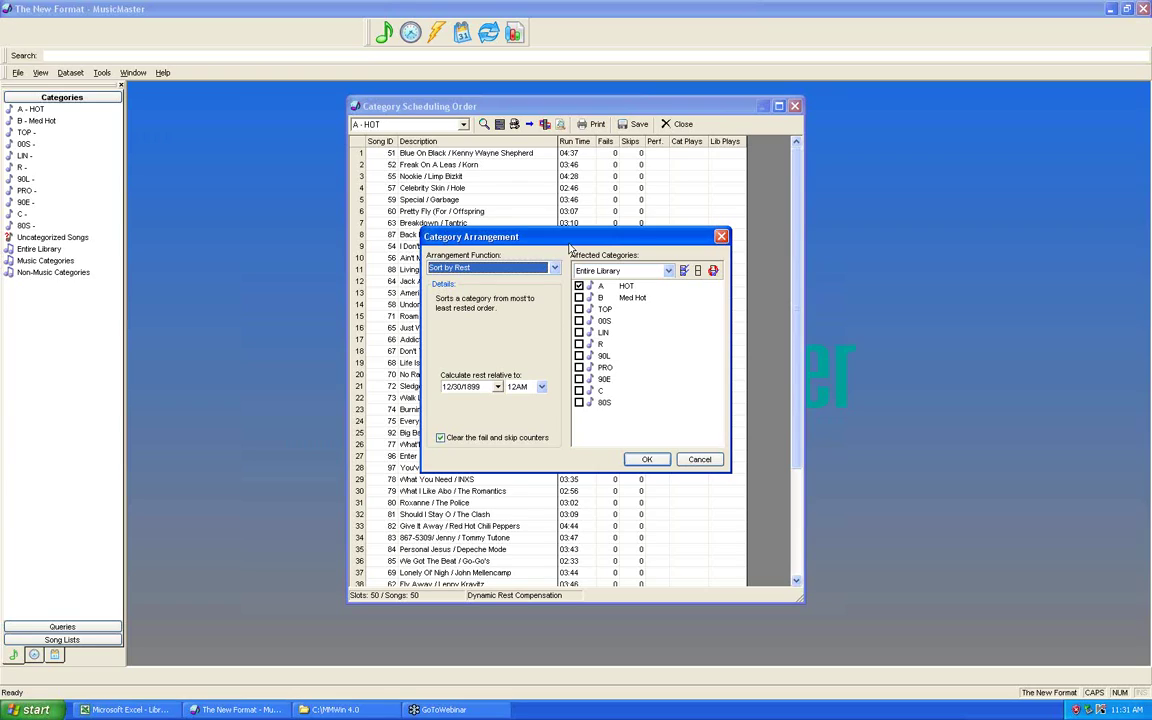
pyautogui.click(646, 459)
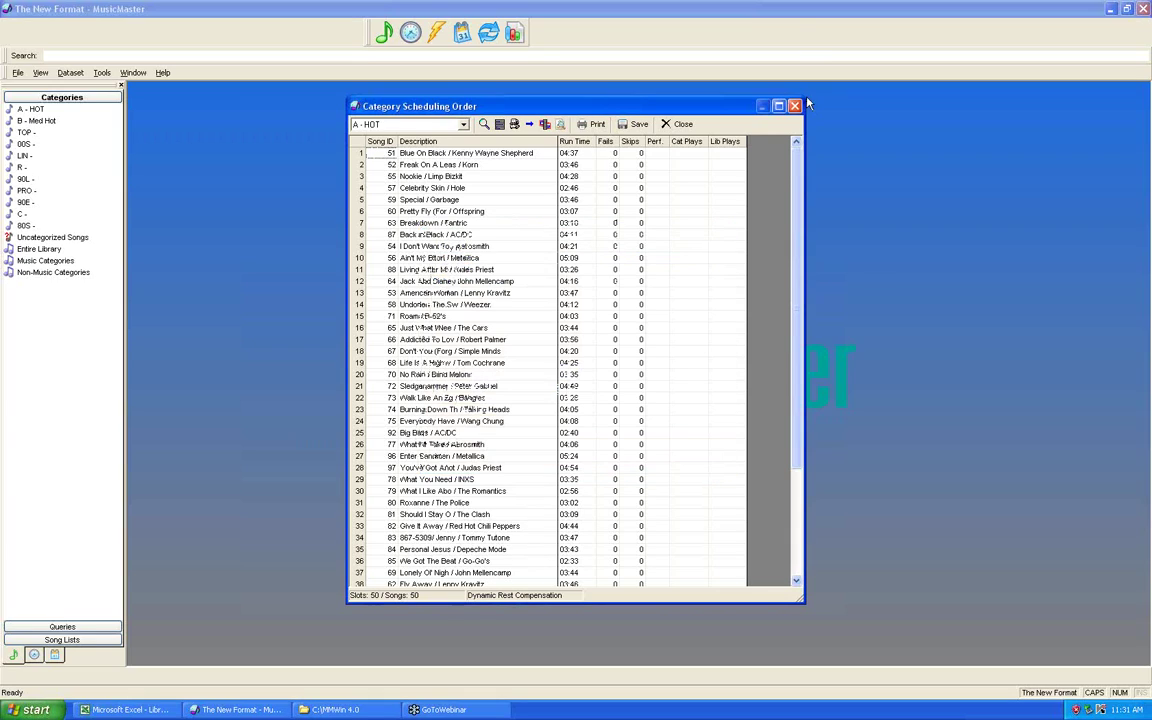
pyautogui.click(795, 105)
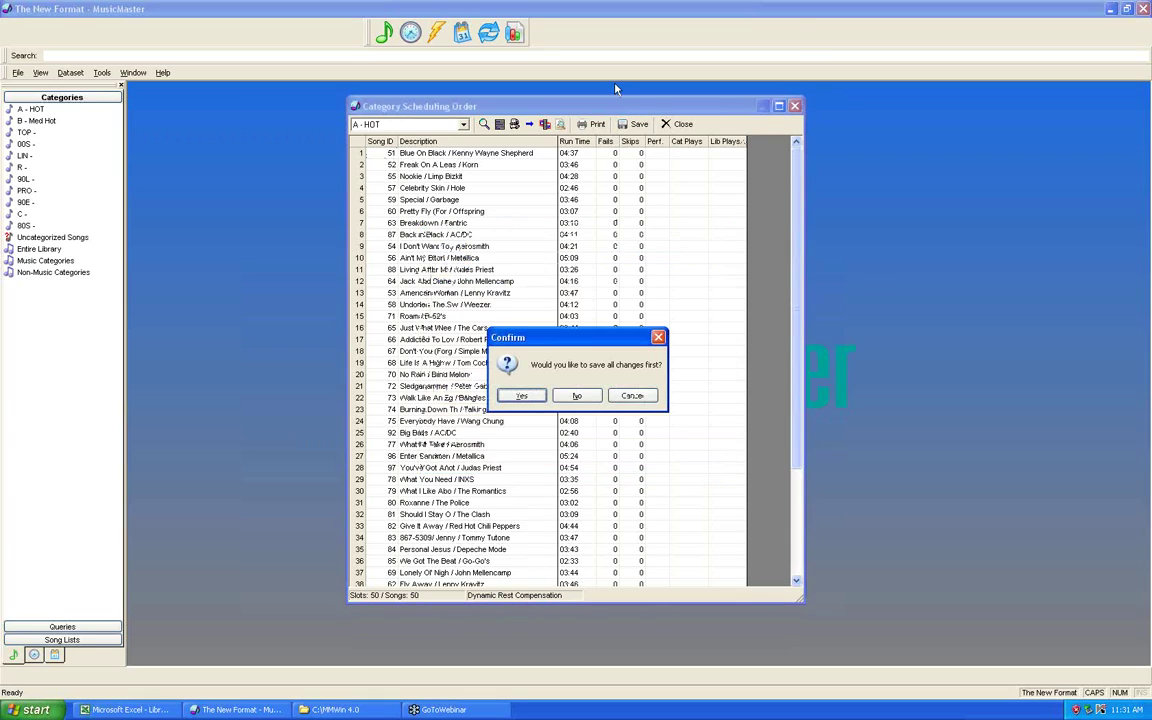
pyautogui.click(560, 398)
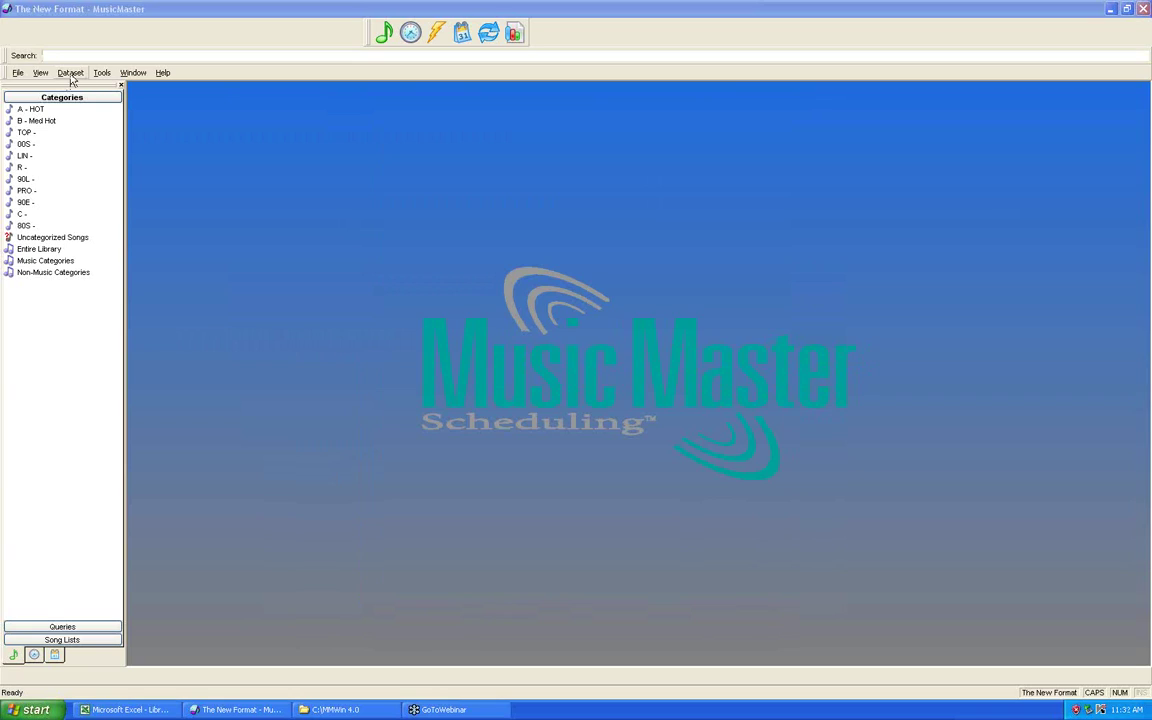
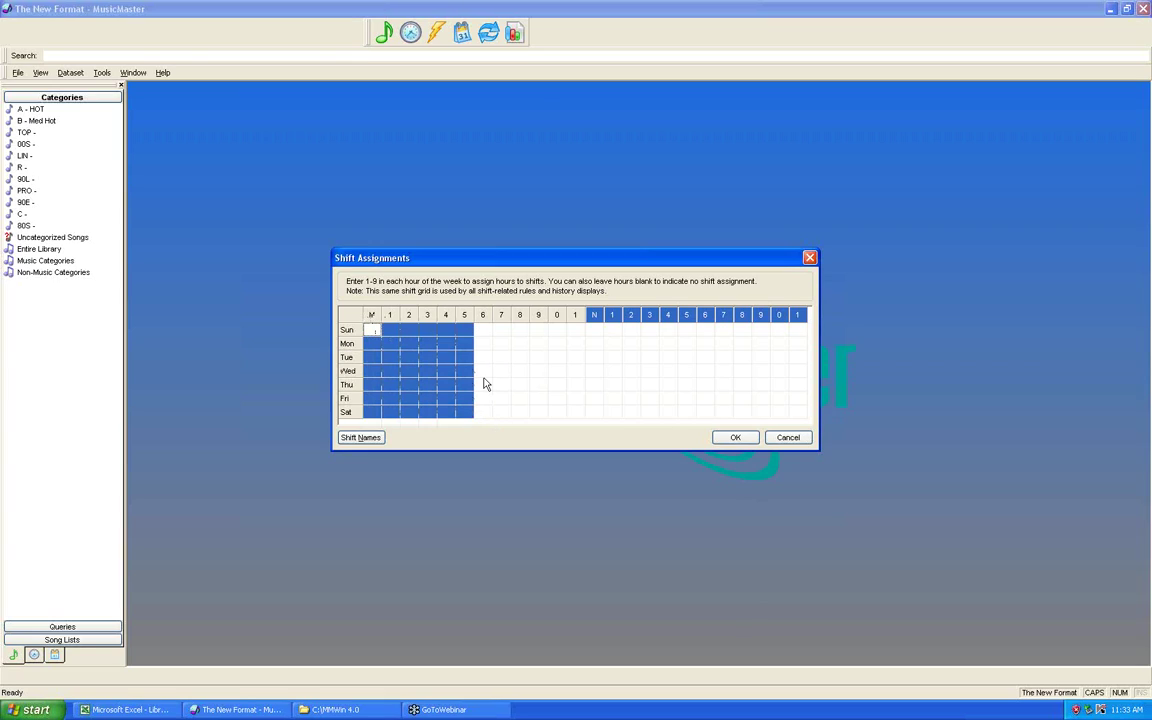
# Step: In the Shift Assignments grid, assign midnight–5 AM to shift 1, 6–9 AM to shift 2 and 10 AM–2 PM to shift 3 for all days
pyautogui.write('1')
pyautogui.moveTo(482, 330); pyautogui.dragTo(548, 425)
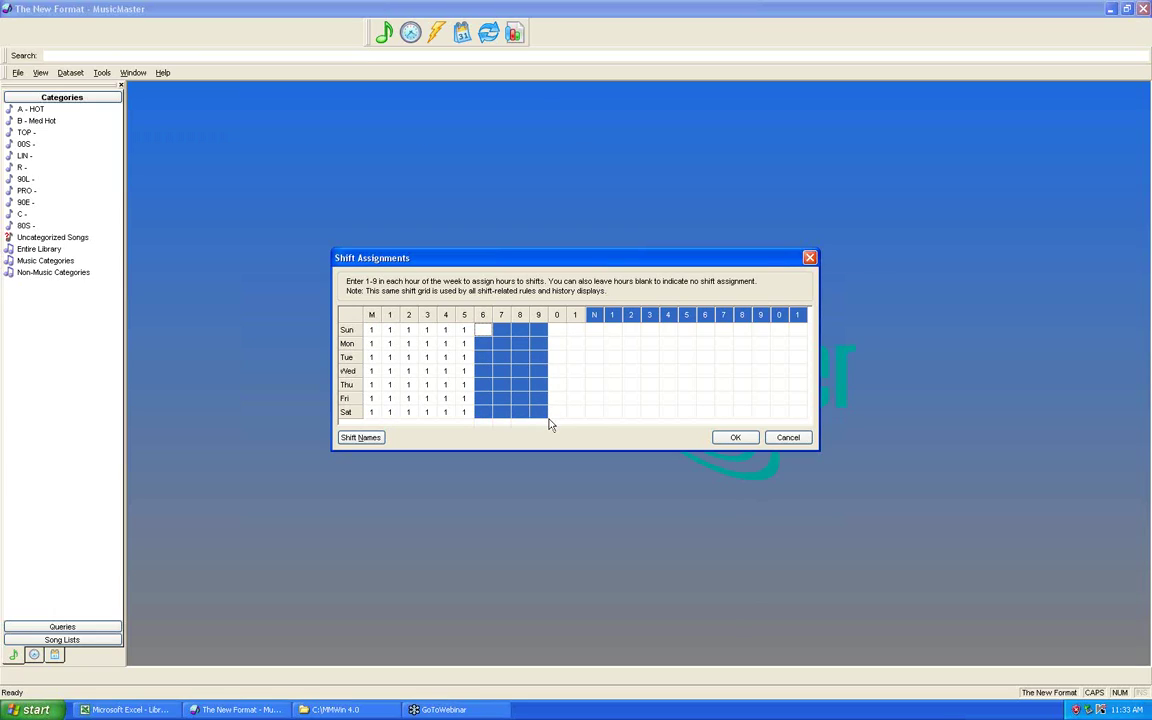
pyautogui.write('2')
pyautogui.moveTo(553, 332); pyautogui.dragTo(640, 424)
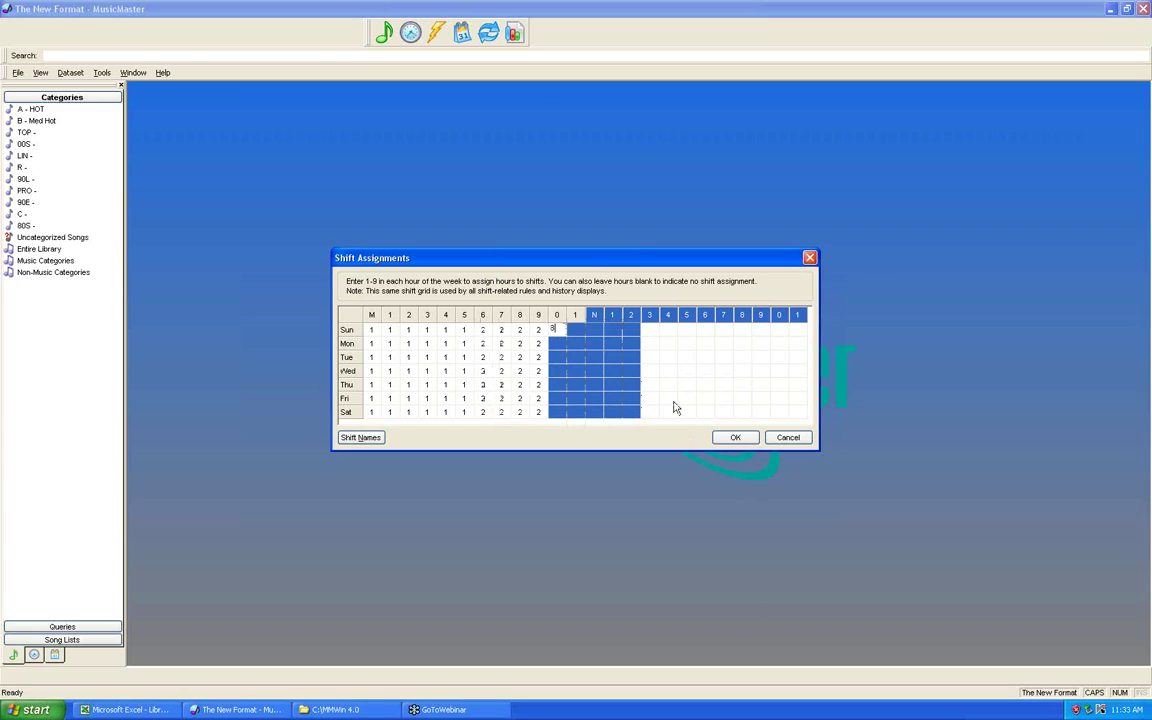
pyautogui.write('3')
# Step: Assign 3–7 PM to shift 4 and 8–11 PM to shift 5 for all days, and accept the shift assignments
pyautogui.moveTo(656, 329); pyautogui.dragTo(733, 421)
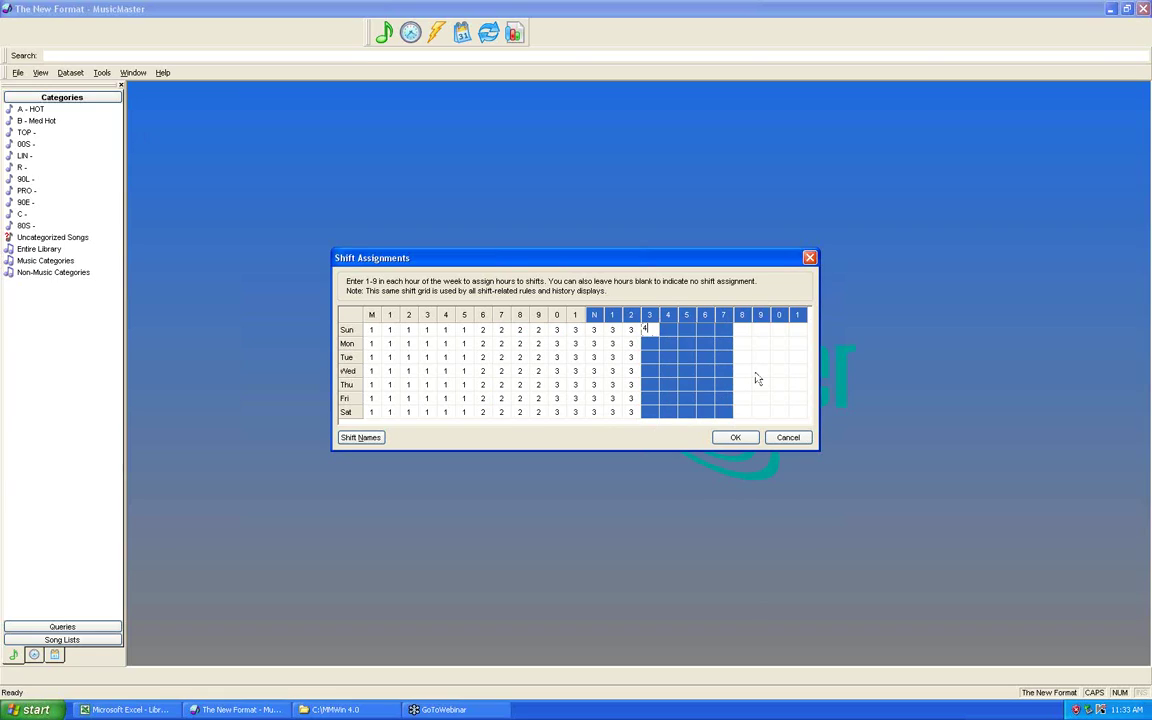
pyautogui.write('4')
pyautogui.moveTo(742, 330); pyautogui.dragTo(806, 427)
pyautogui.write('5')
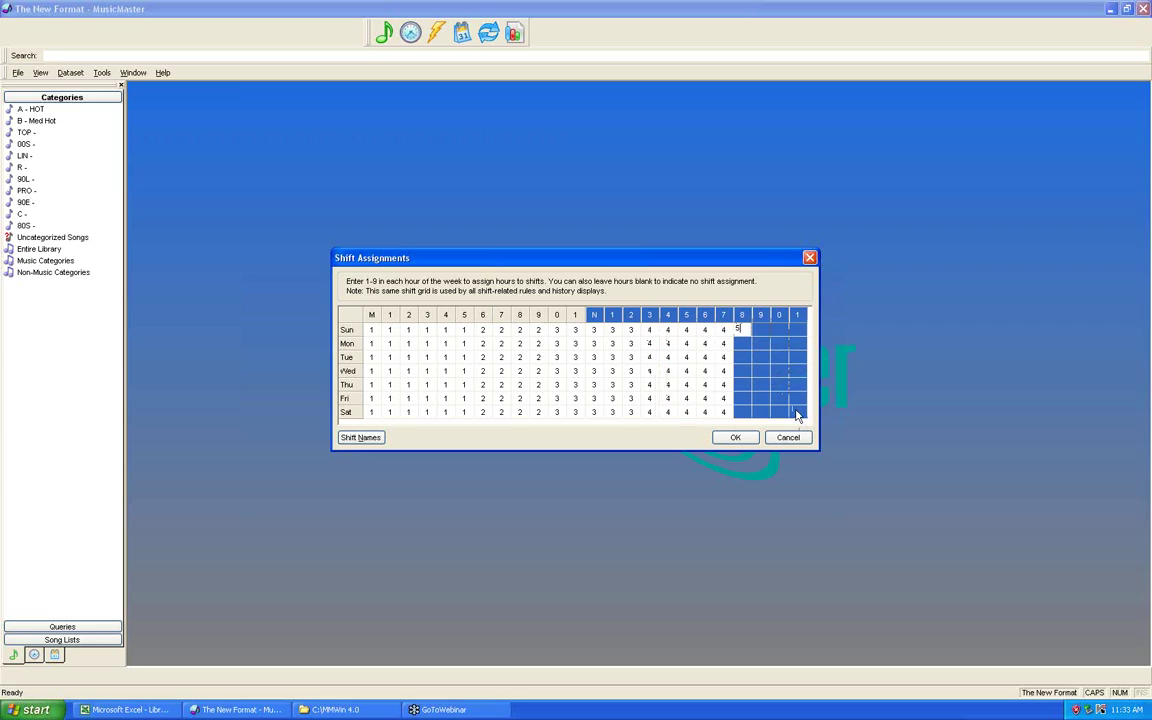
pyautogui.press('Return')
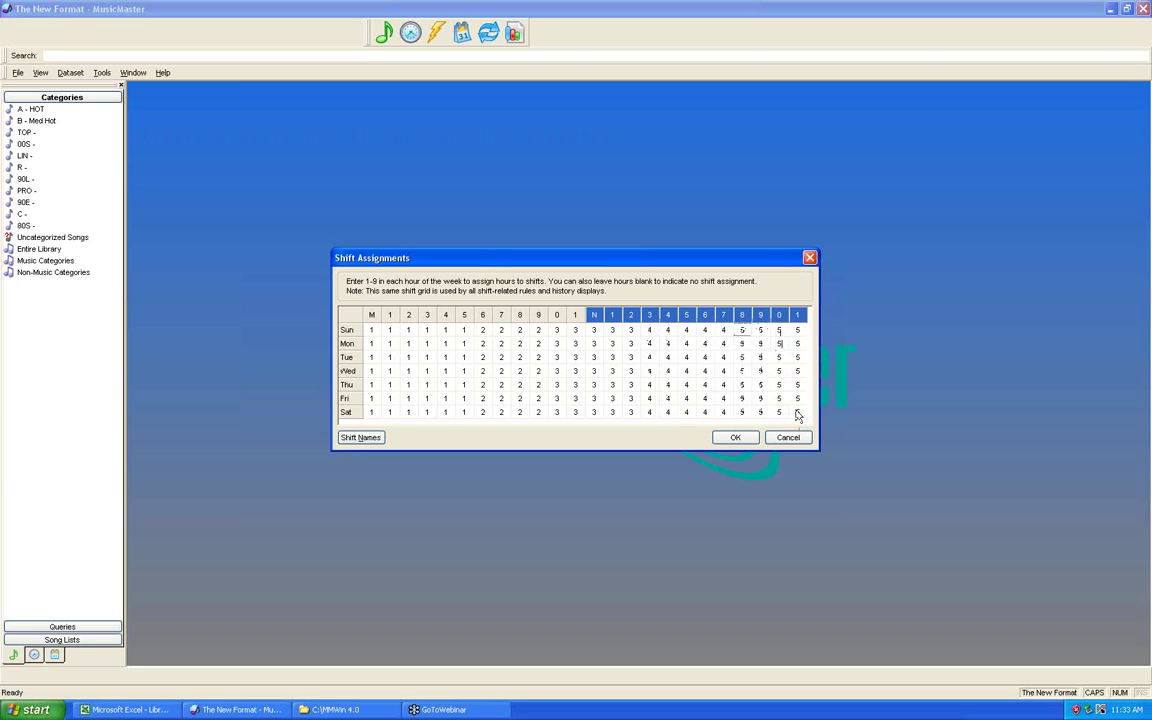
pyautogui.click(736, 440)
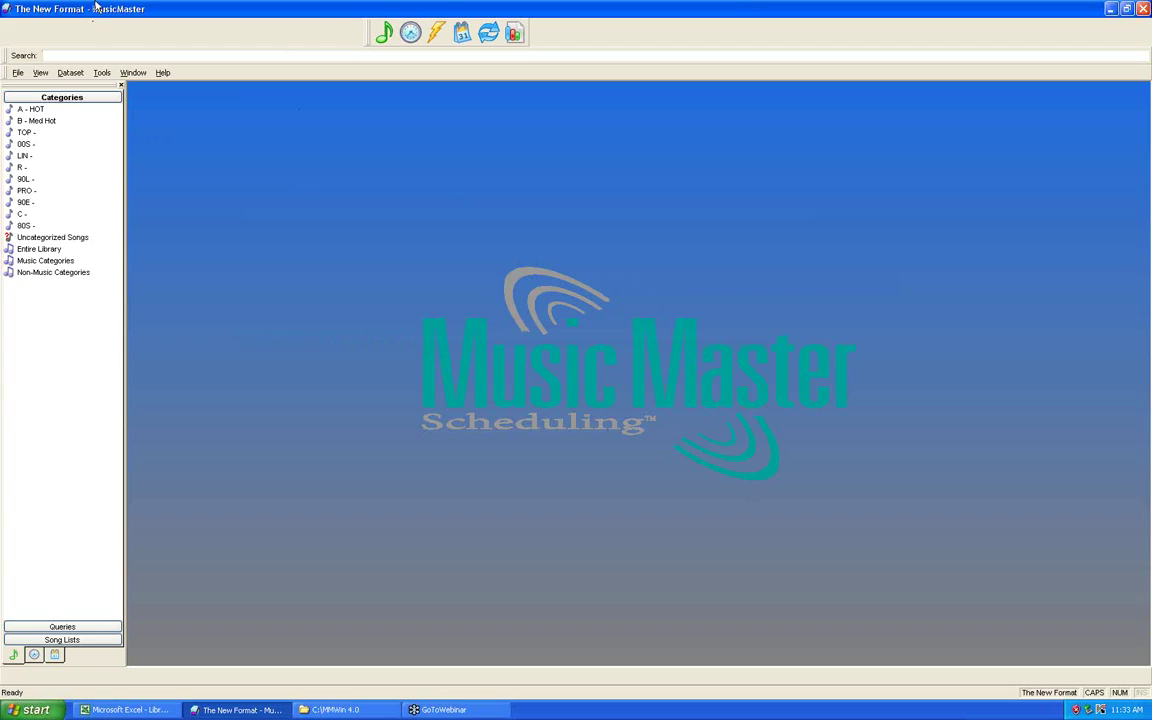
# Step: Open the Rule Tree and expand the rule groups of All Categories, A - HOT, B - Med Hot and TOP
pyautogui.click(437, 34)
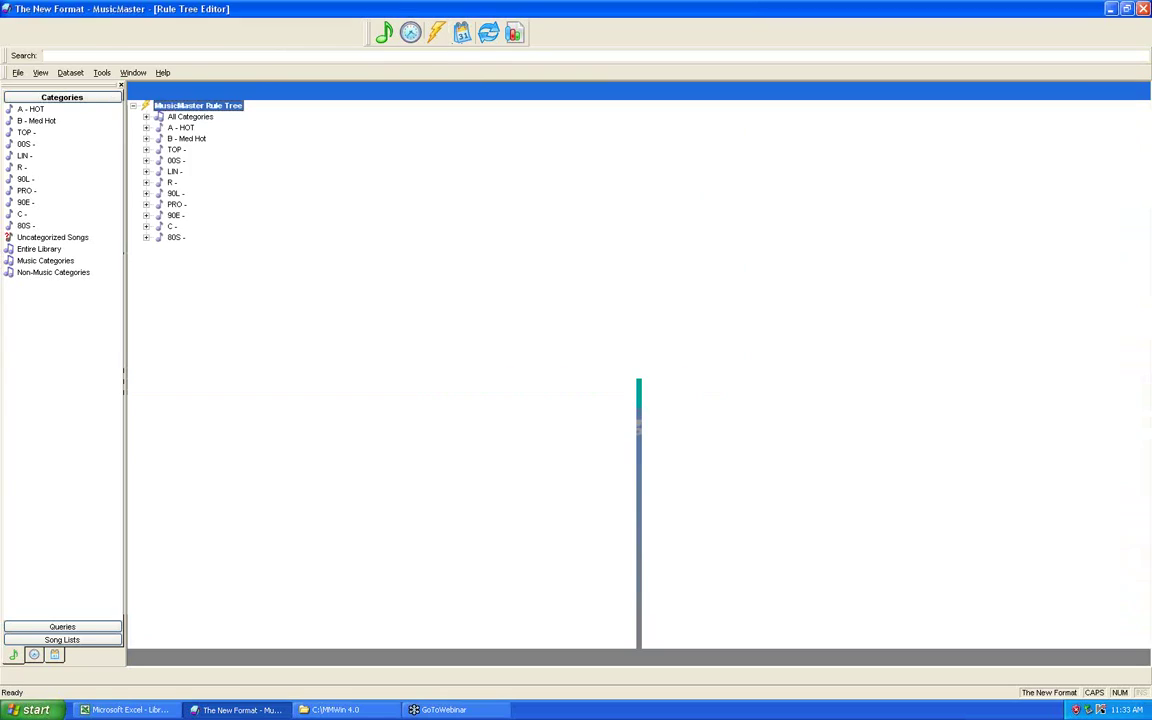
pyautogui.click(146, 117)
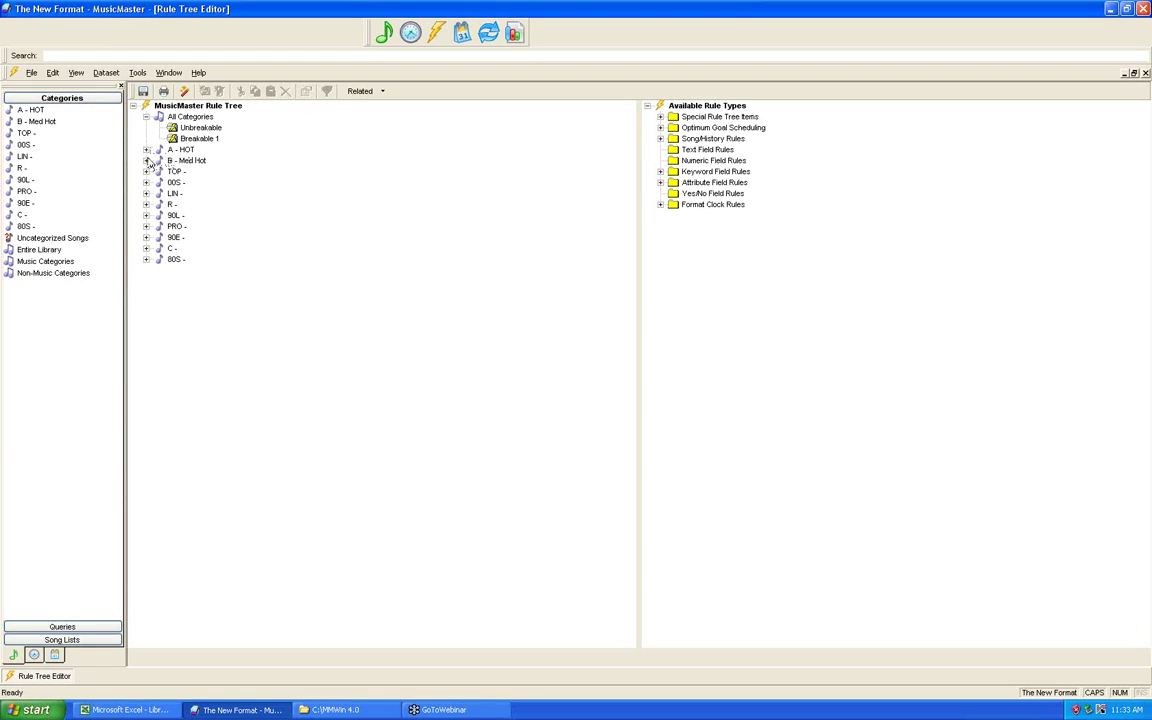
pyautogui.click(146, 160)
pyautogui.click(146, 149)
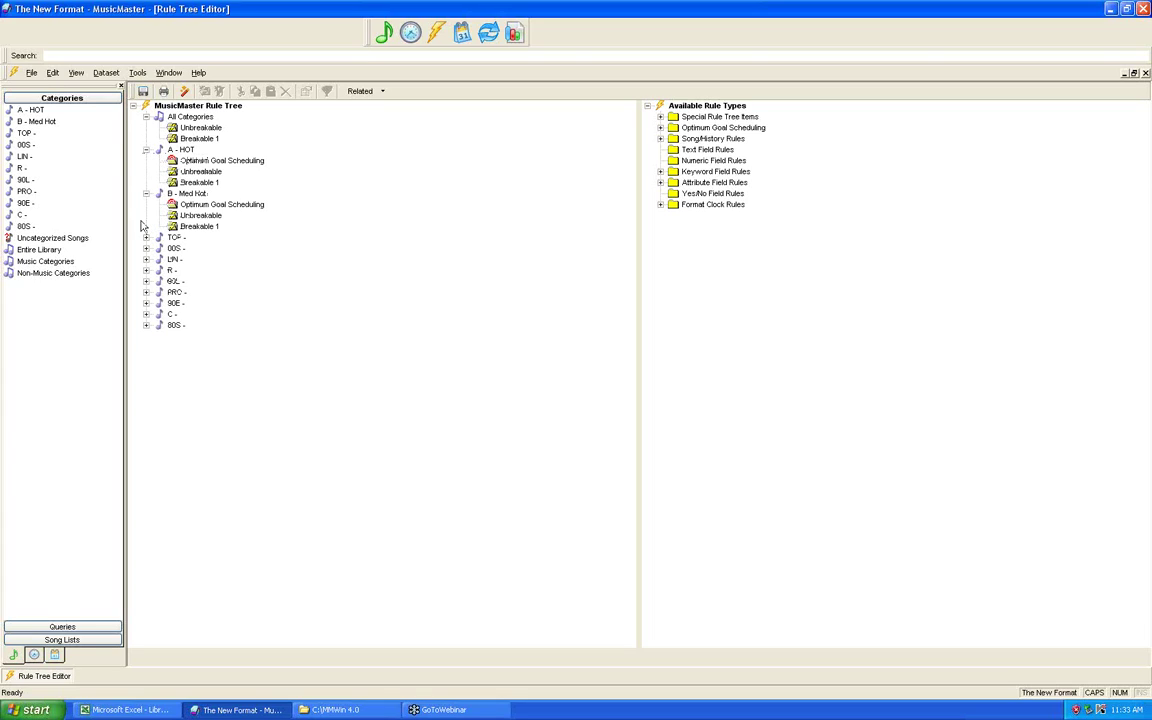
pyautogui.click(146, 237)
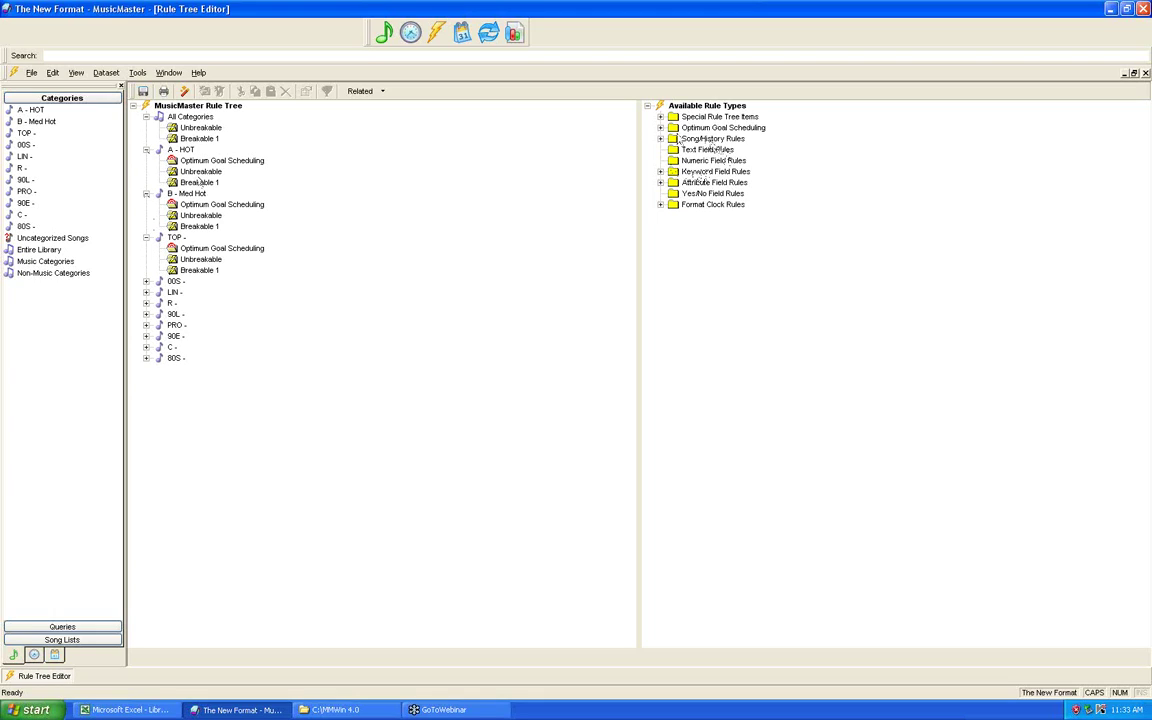
# Step: Add the Dayparting rule from Song/History Rules to the Unbreakable group of All Categories, and run the Rule Wizard
pyautogui.click(660, 117)
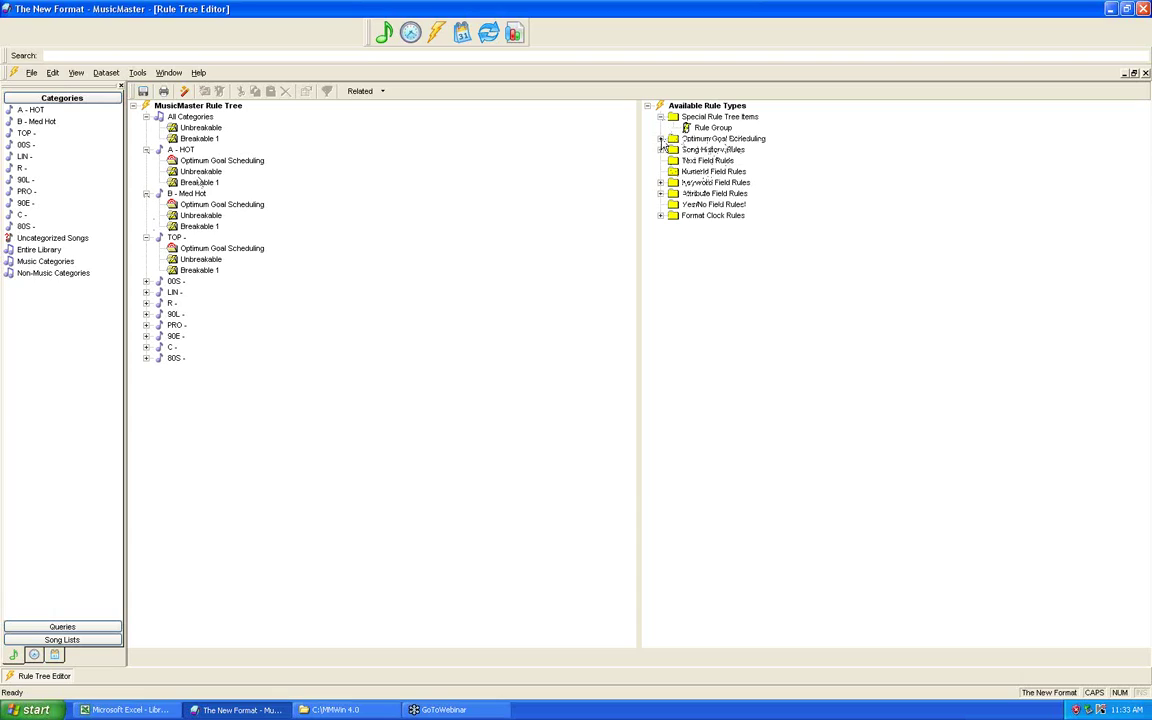
pyautogui.click(660, 138)
pyautogui.click(660, 325)
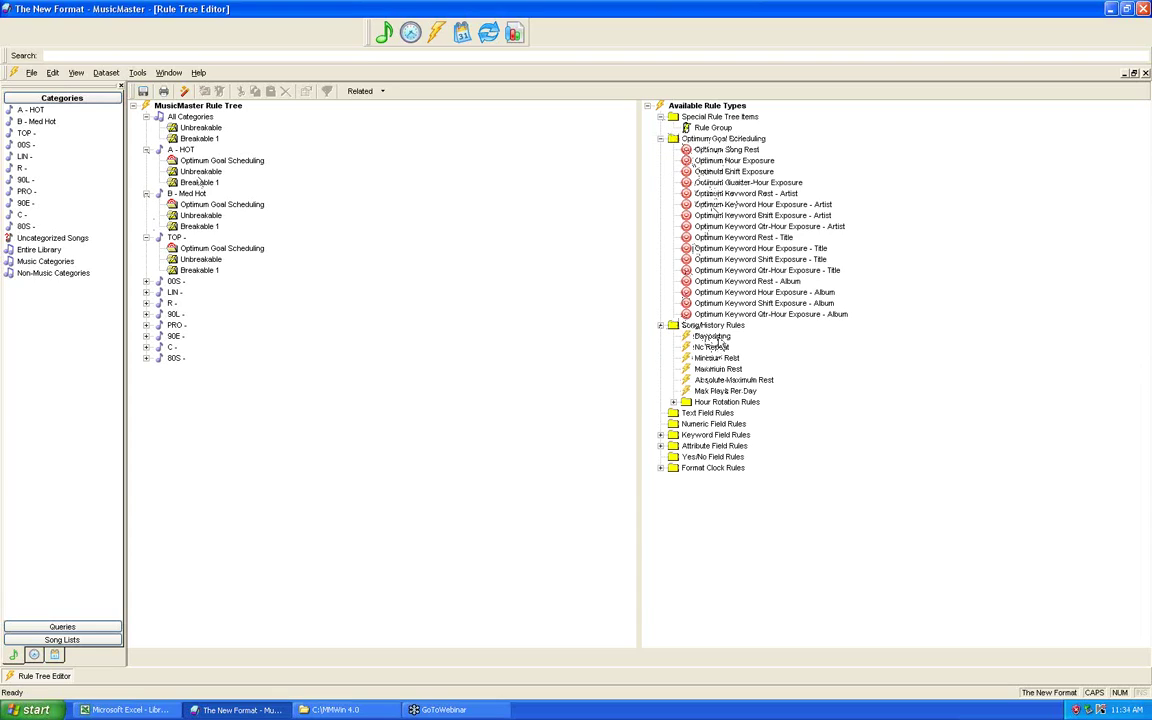
pyautogui.click(718, 339)
pyautogui.moveTo(718, 340); pyautogui.dragTo(213, 130)
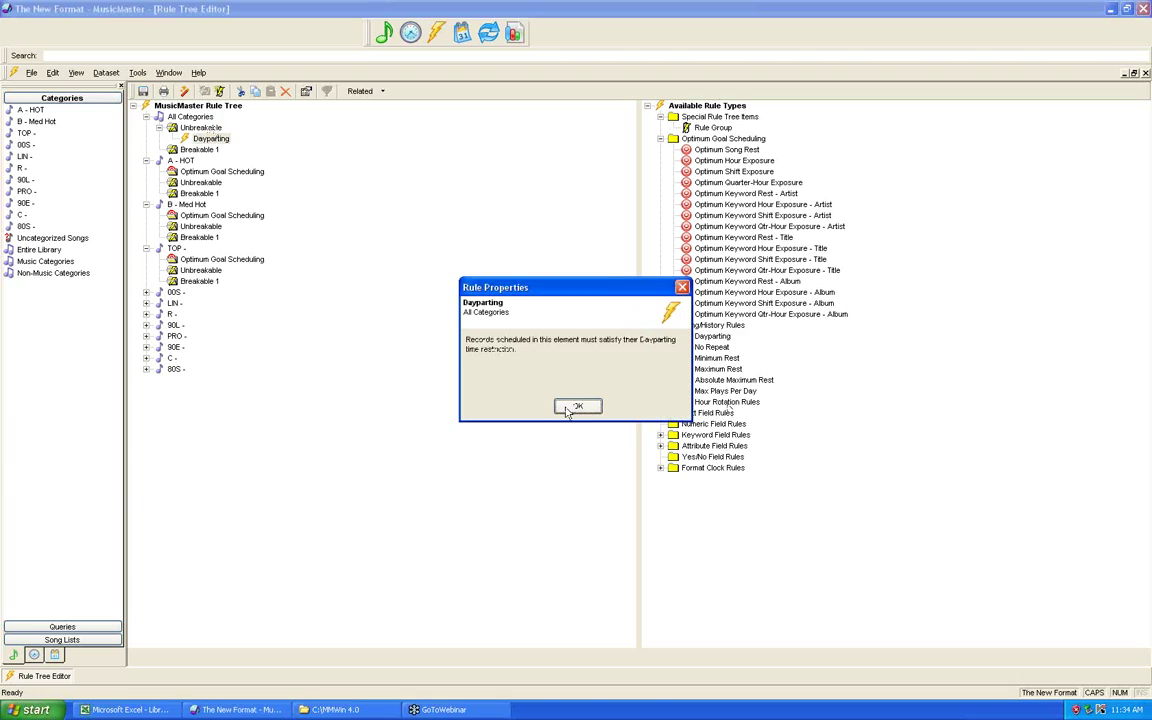
pyautogui.click(575, 408)
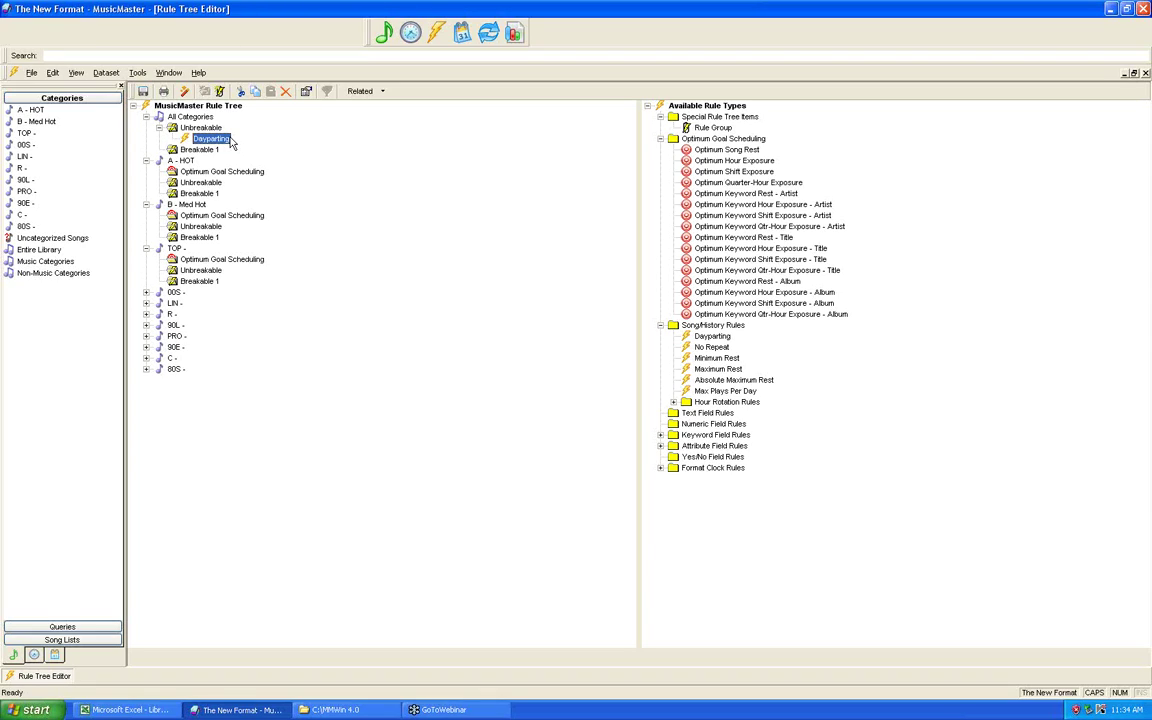
pyautogui.click(184, 91)
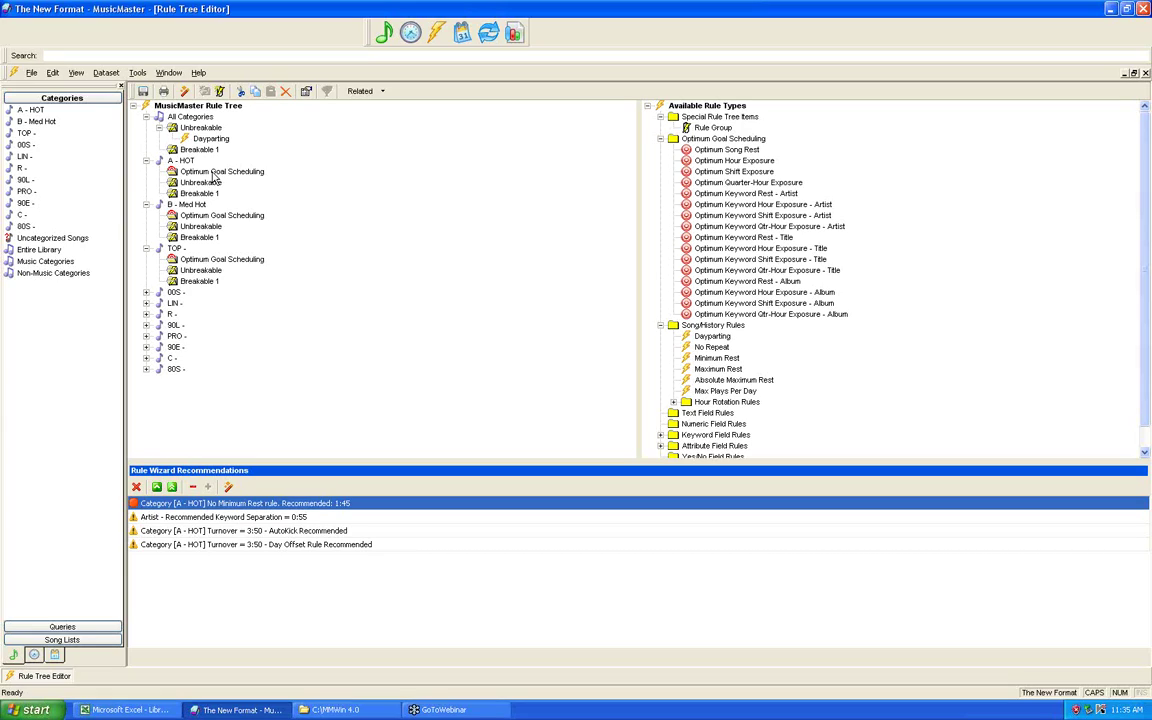
# Step: Open Keyword Maintenance and look through the keywords of the Artist field
pyautogui.click(104, 73)
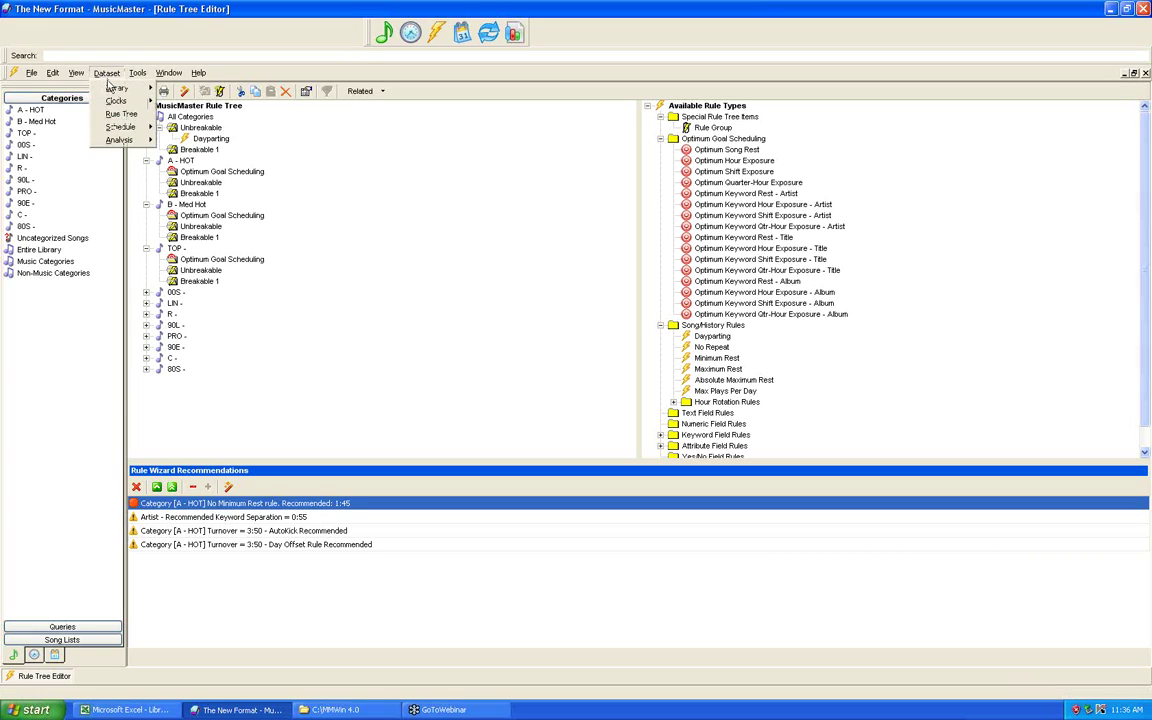
pyautogui.moveTo(113, 87)
pyautogui.click(185, 157)
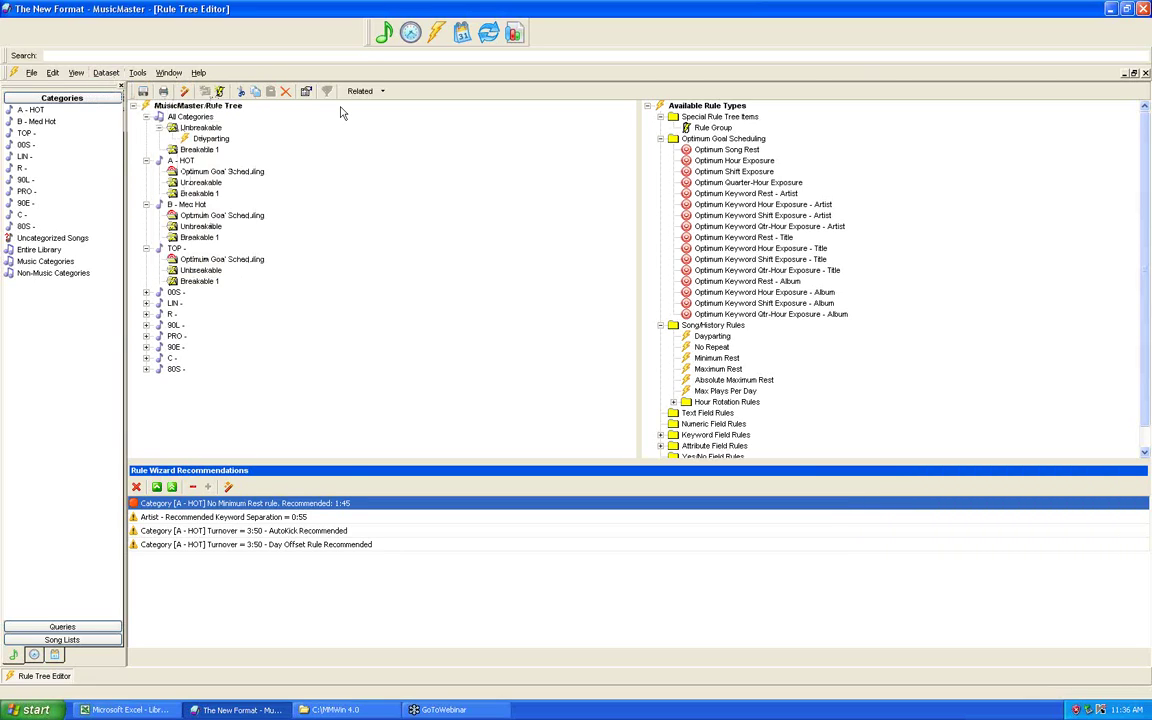
pyautogui.click(485, 201)
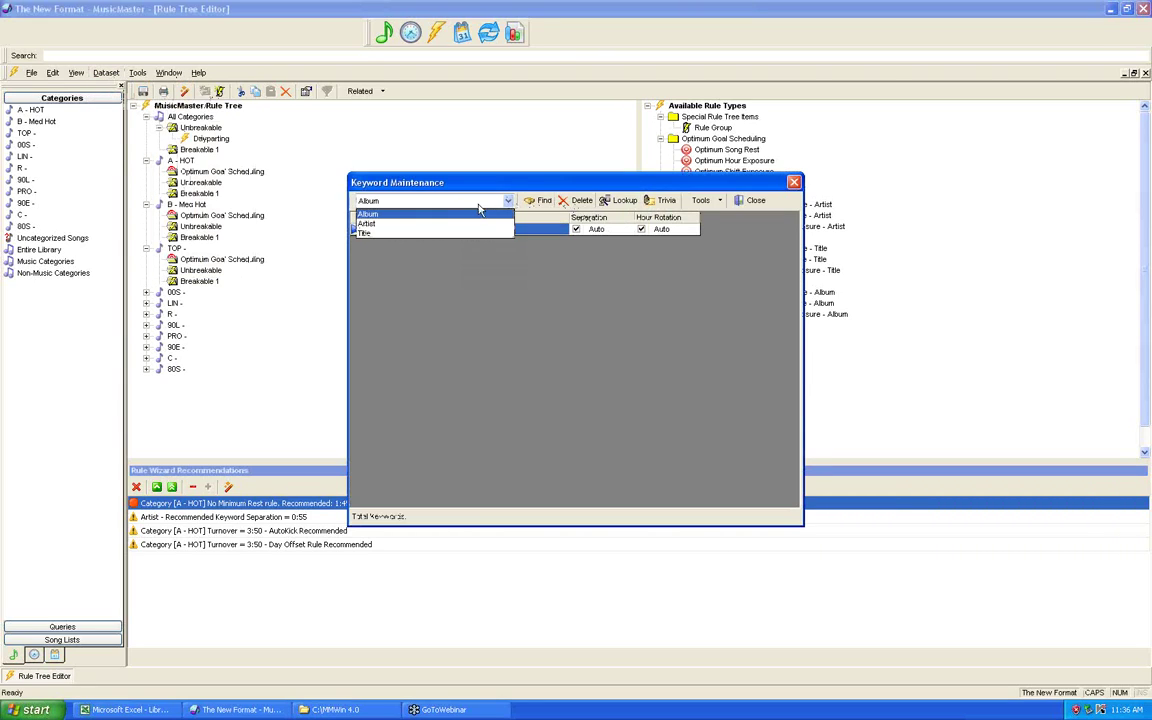
pyautogui.click(440, 227)
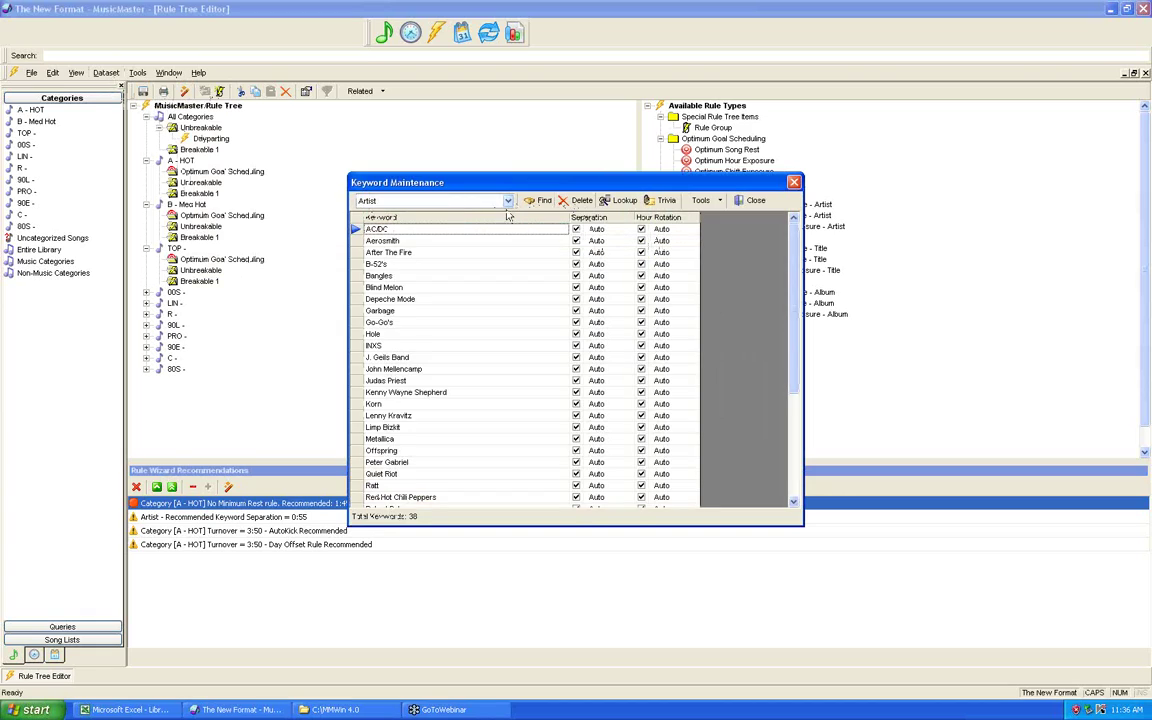
pyautogui.scroll(-2, 480, 288)
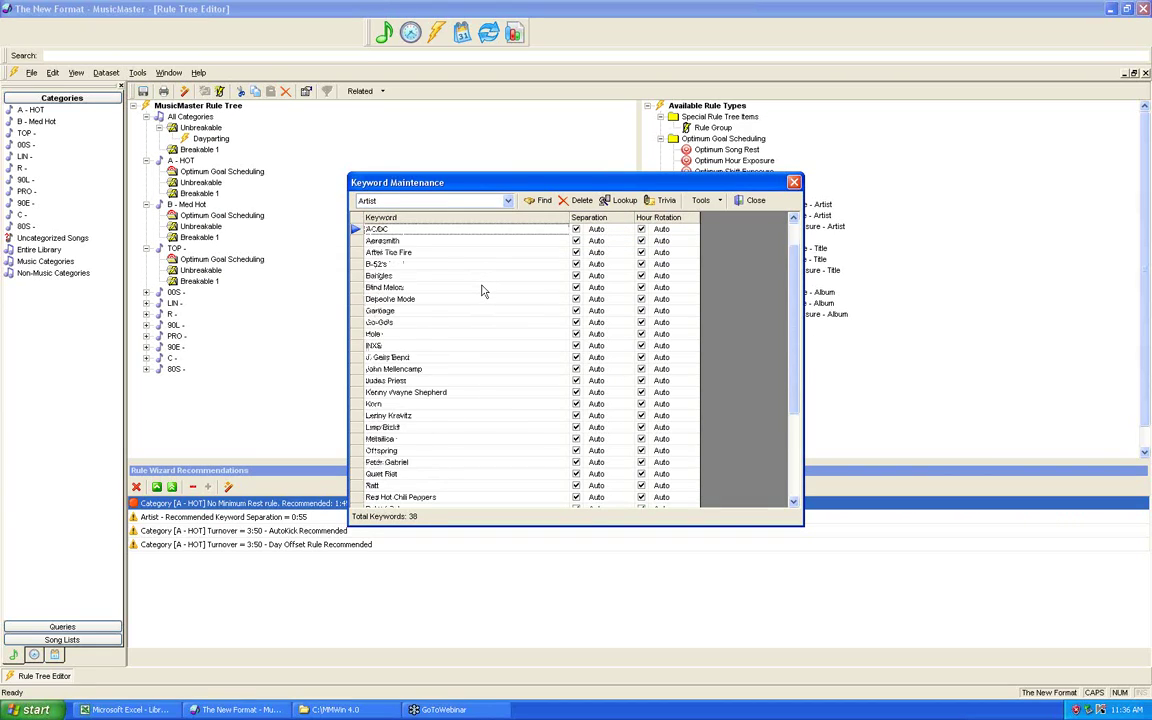
# Step: Run the Separation Wizard for Artist, showing all recommended settings in separate columns with estimated turnover speed, and close Keyword Maintenance
pyautogui.click(713, 205)
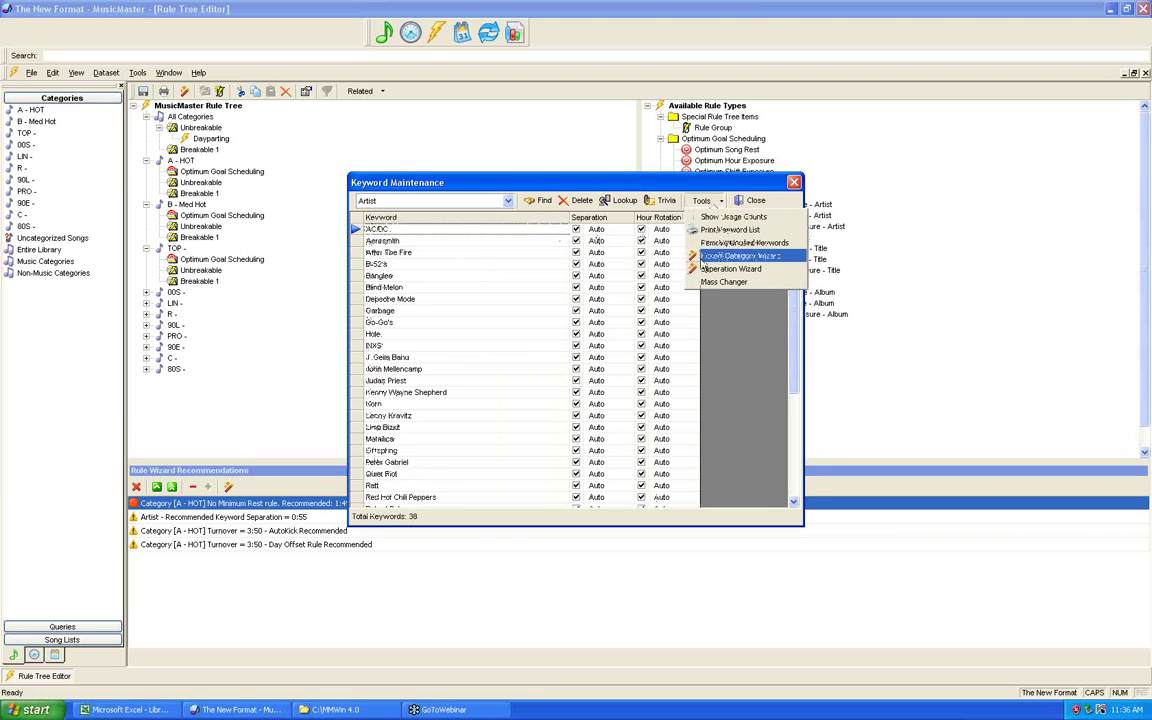
pyautogui.click(705, 270)
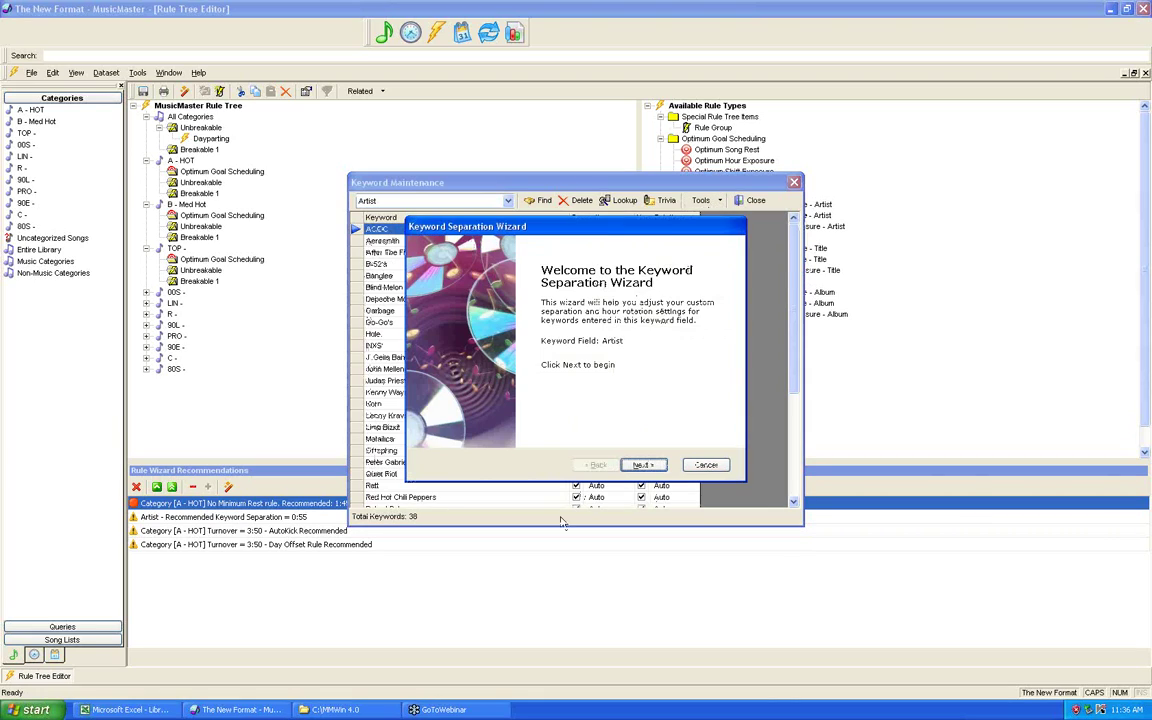
pyautogui.click(641, 465)
pyautogui.click(641, 466)
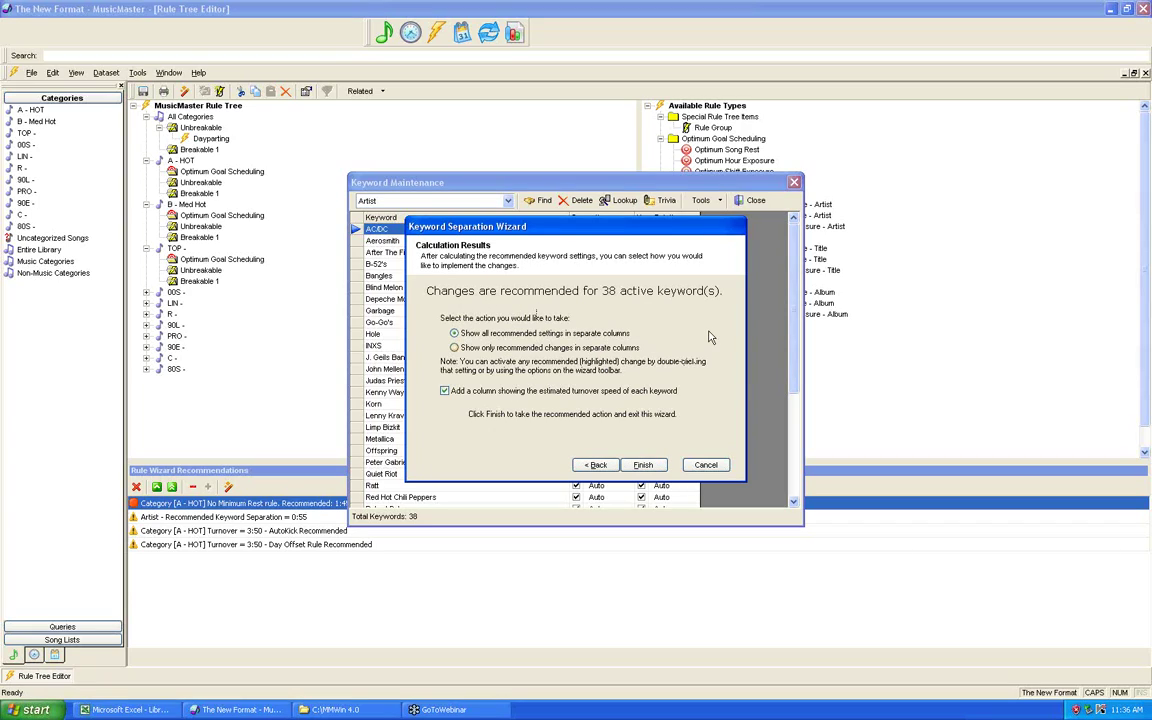
pyautogui.click(643, 466)
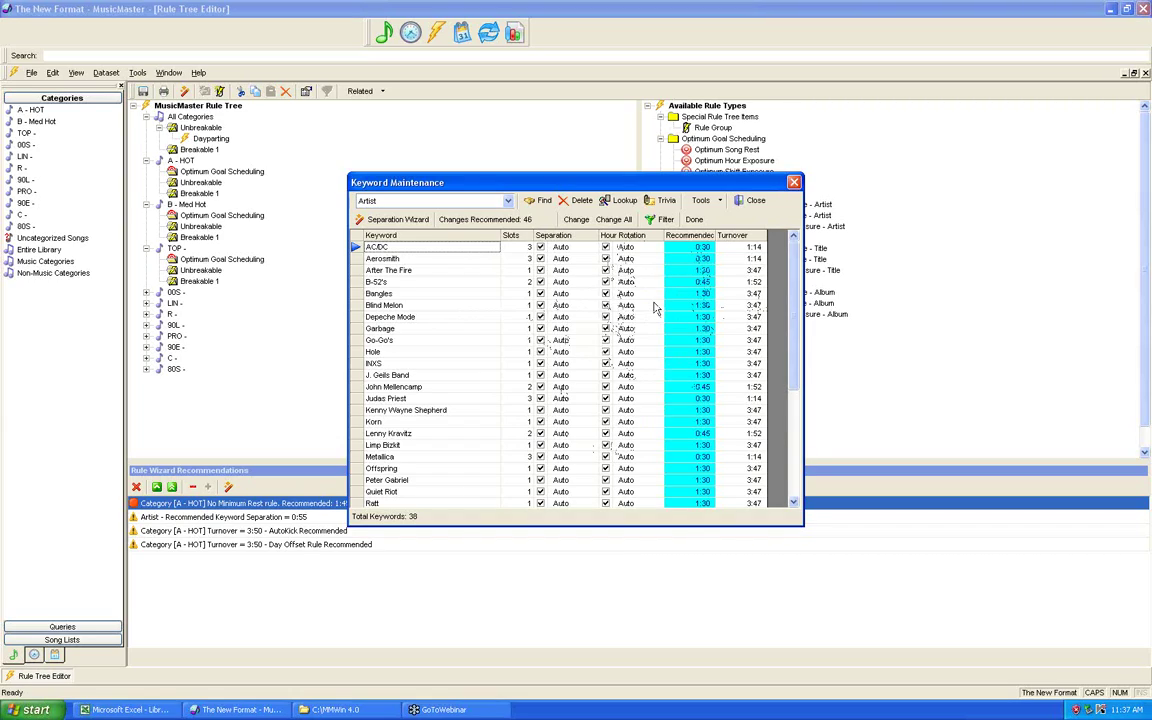
pyautogui.click(754, 201)
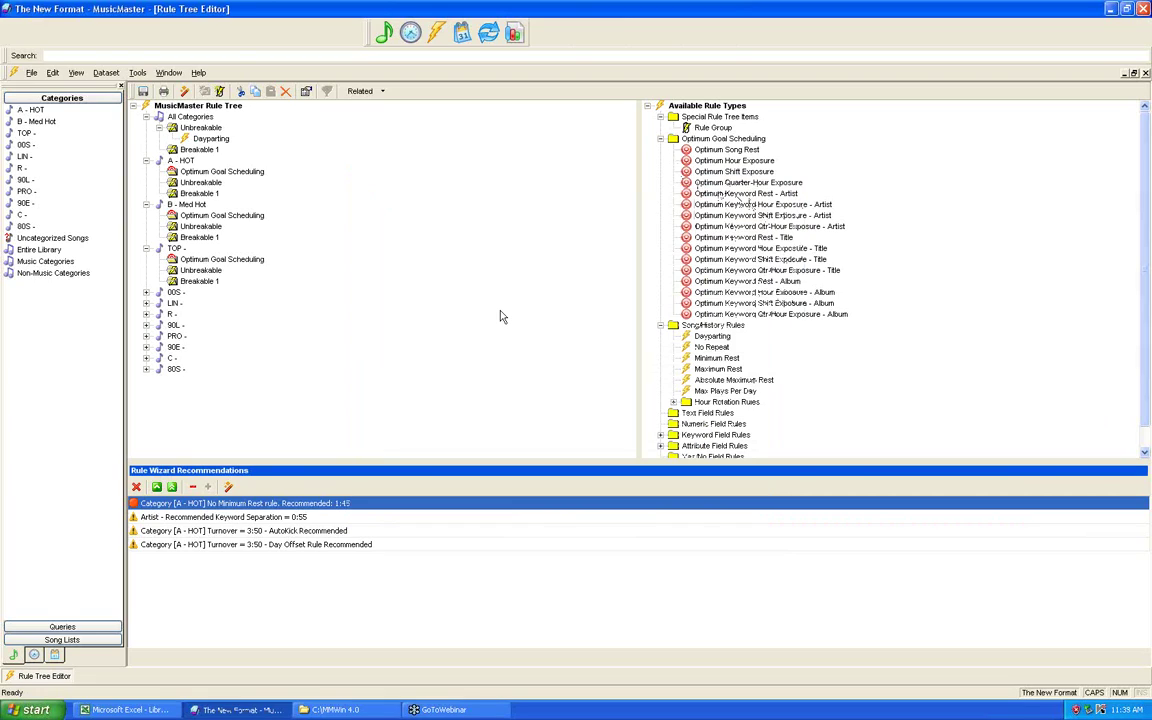
# Step: Close the Rule Tree Editor and save the rule changes
pyautogui.click(1145, 73)
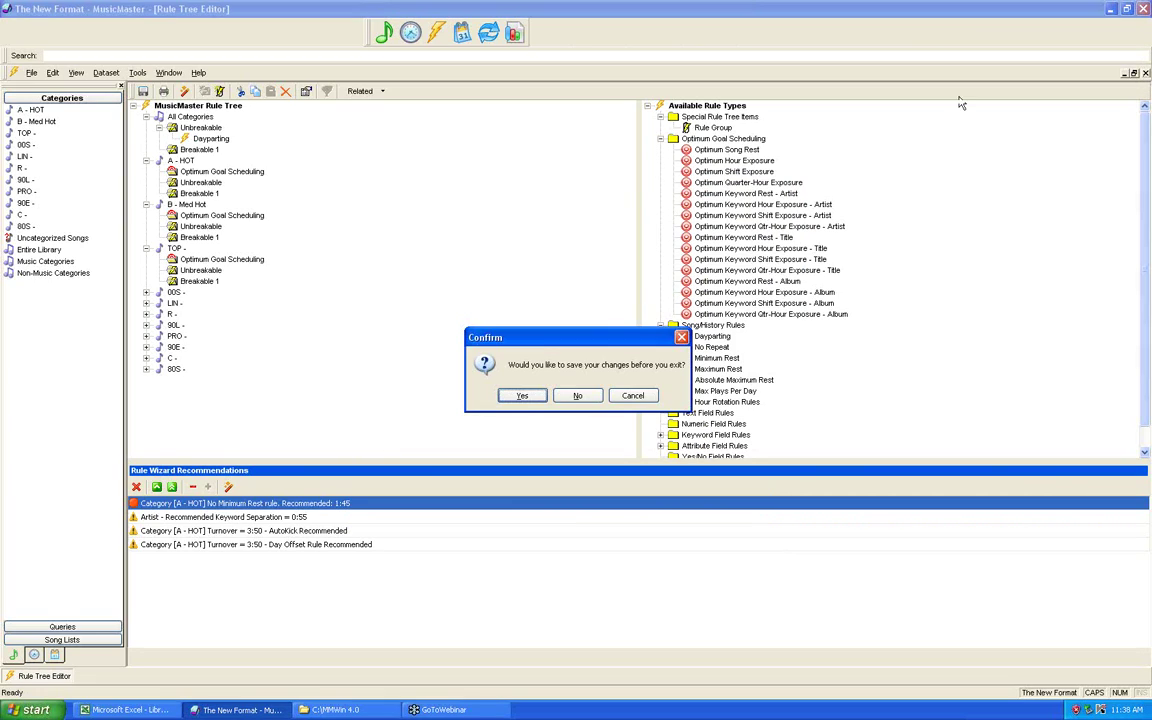
pyautogui.click(543, 395)
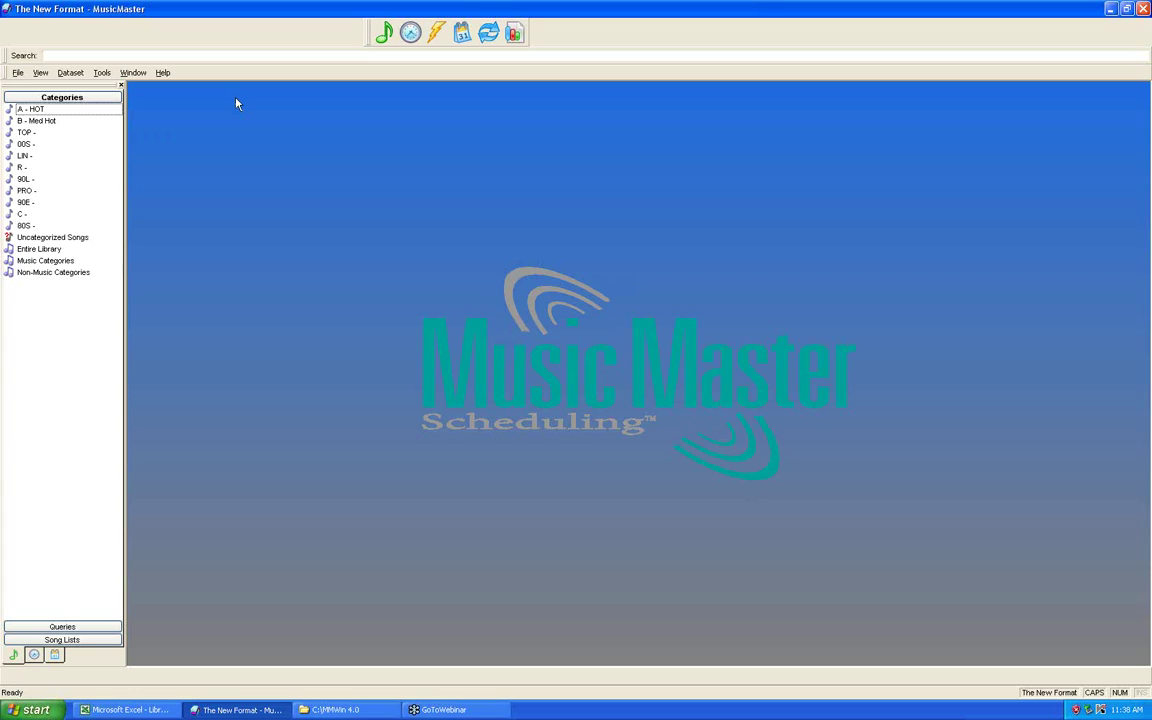
# Step: Run the Automatic Scheduler on all categories for 5/20/2009, 12AM to 11PM, with Show Recap Report enabled, and cancel the session partway
pyautogui.click(70, 72)
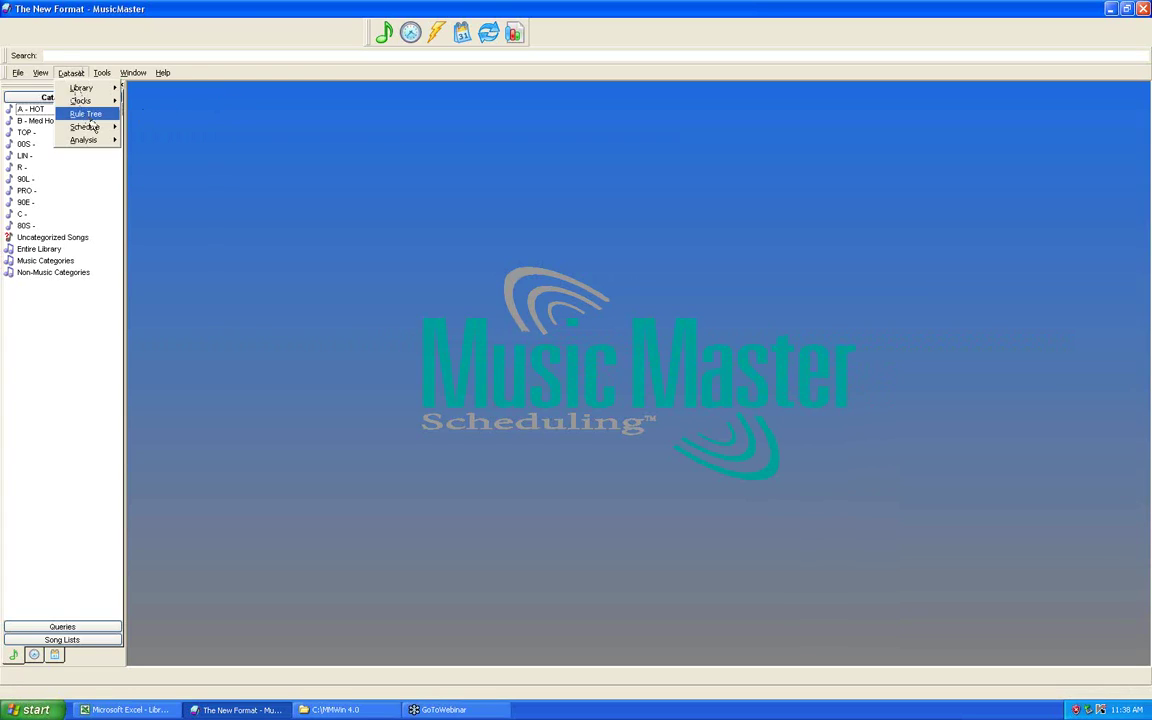
pyautogui.moveTo(88, 127)
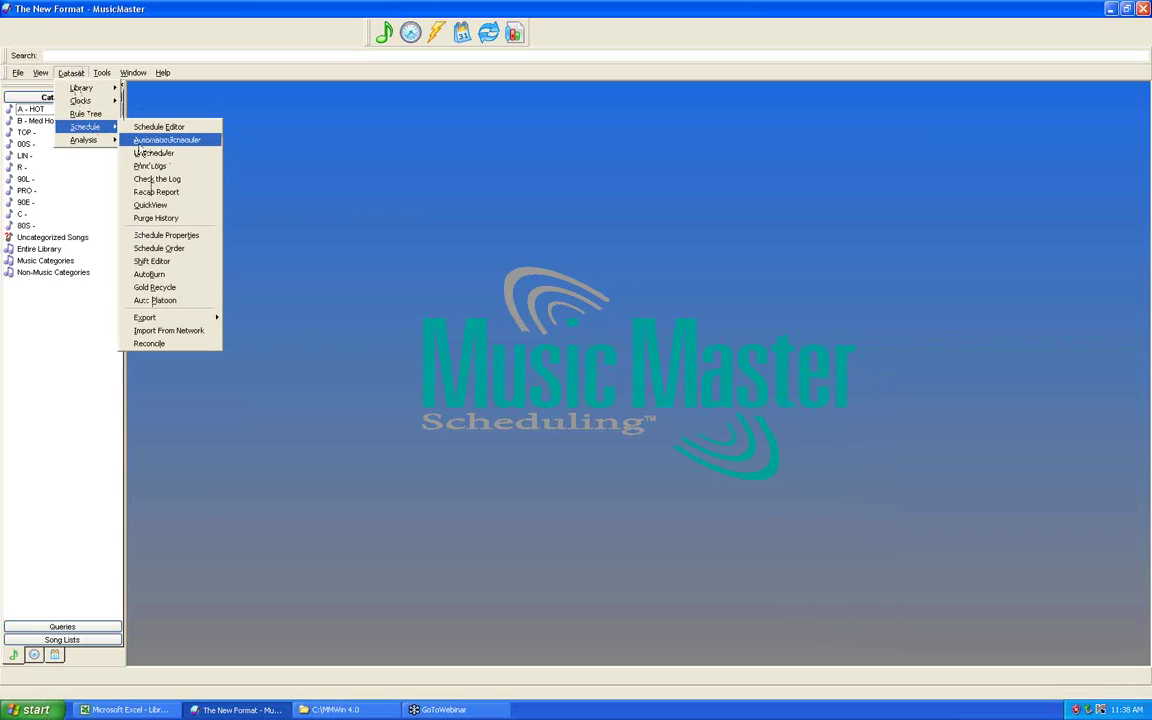
pyautogui.click(166, 139)
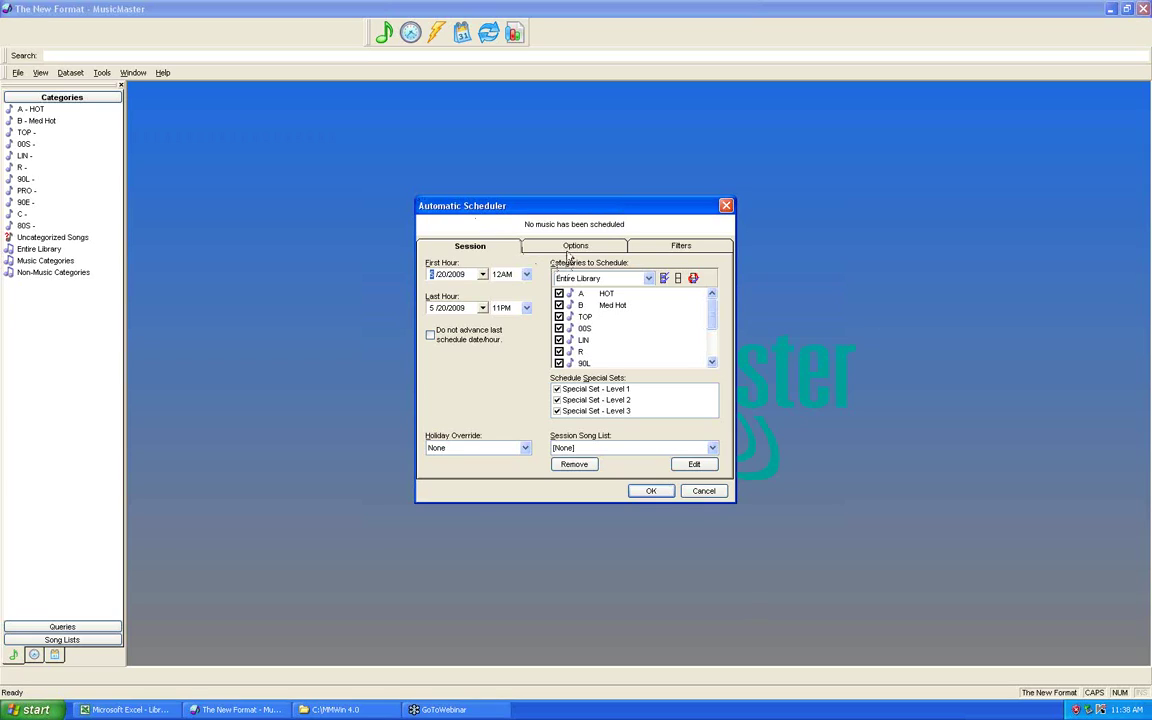
pyautogui.click(573, 246)
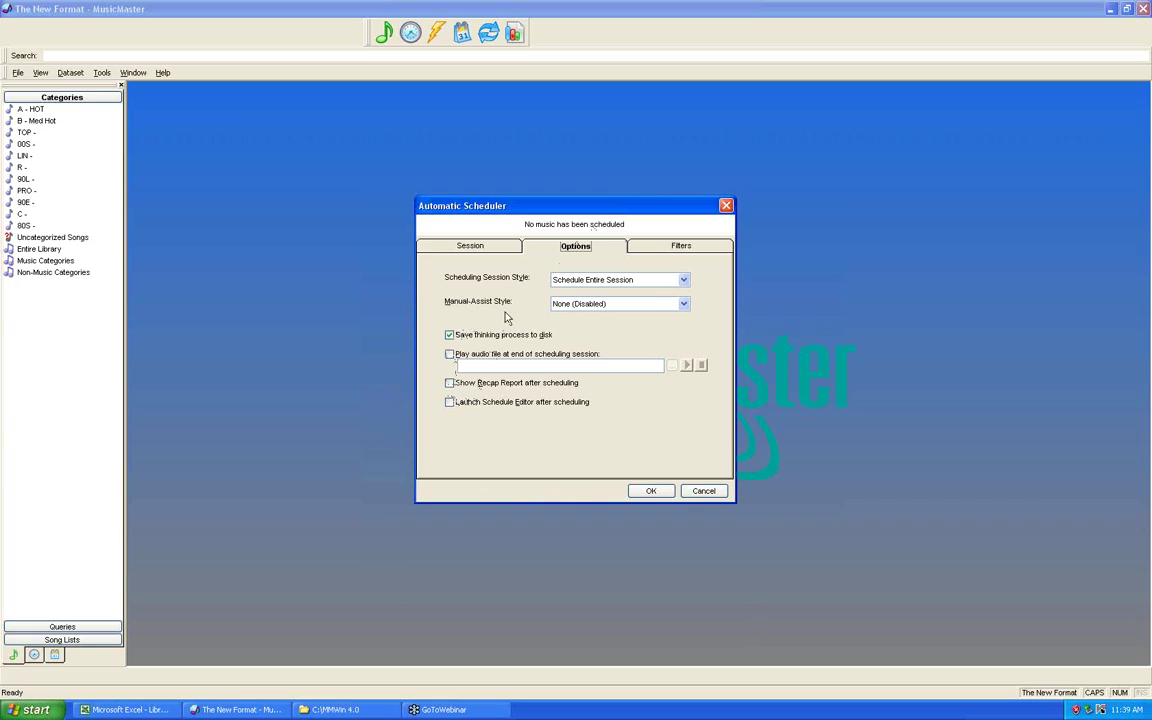
pyautogui.click(450, 384)
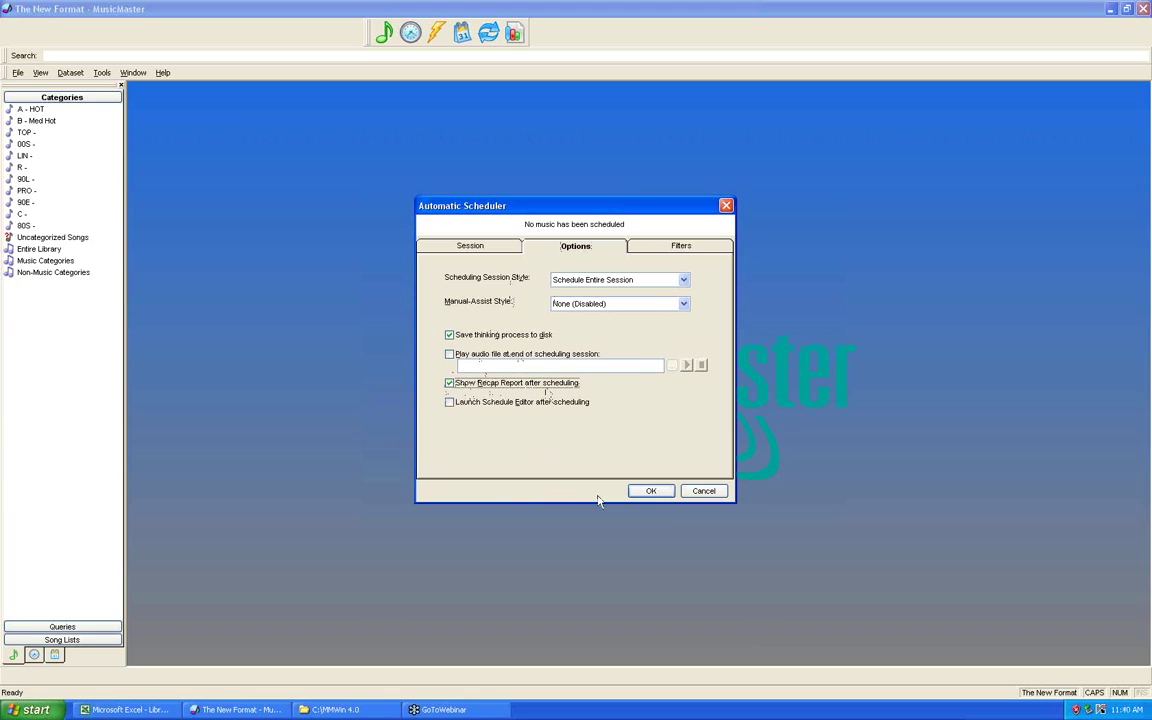
pyautogui.click(658, 492)
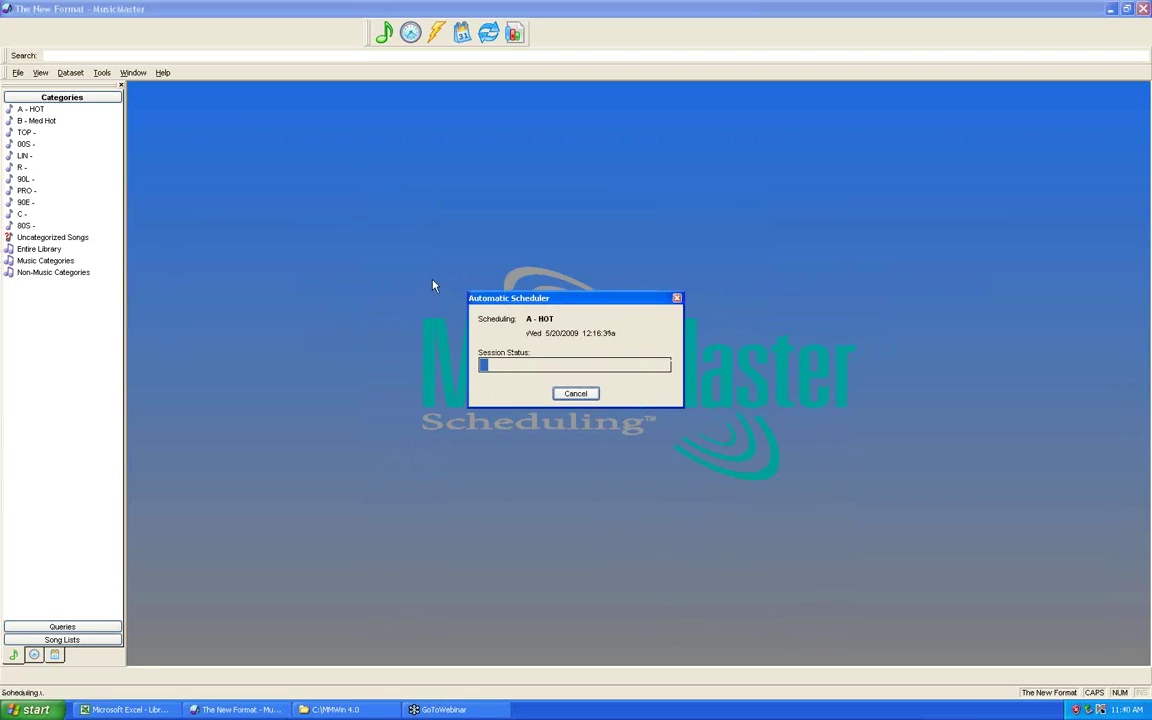
pyautogui.click(569, 393)
pyautogui.click(549, 396)
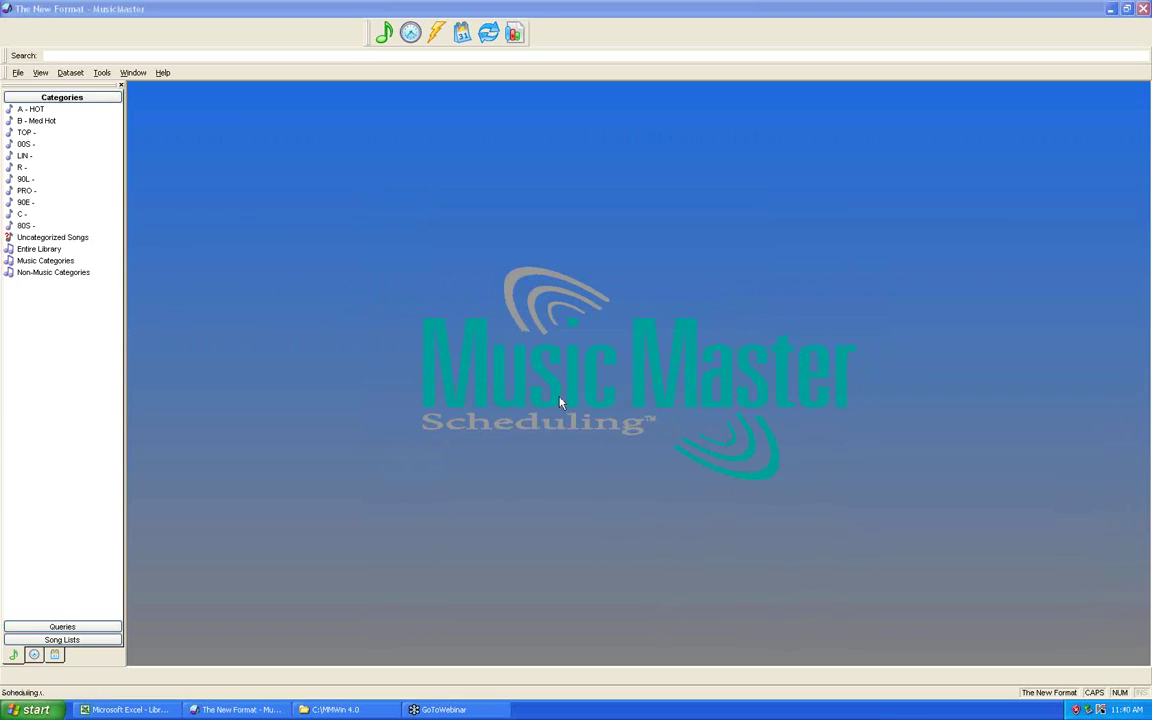
# Step: View the rule statistics in the Scheduler Recap Report and close it
pyautogui.click(70, 73)
pyautogui.moveTo(85, 127)
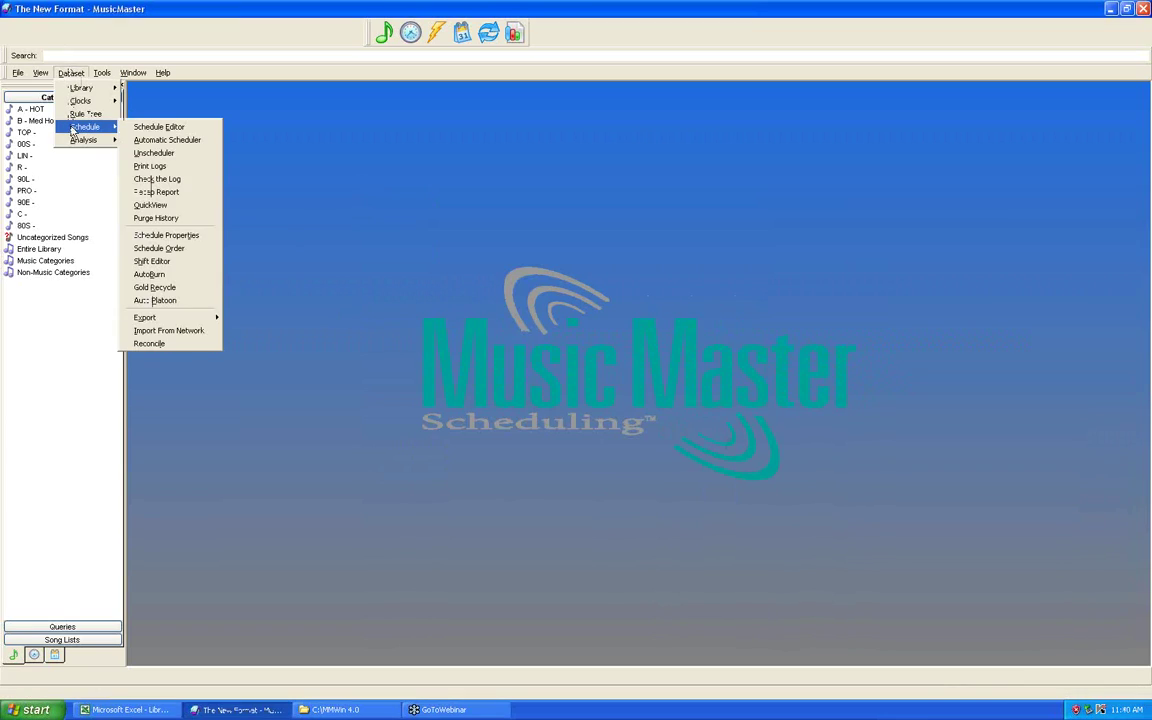
pyautogui.click(160, 191)
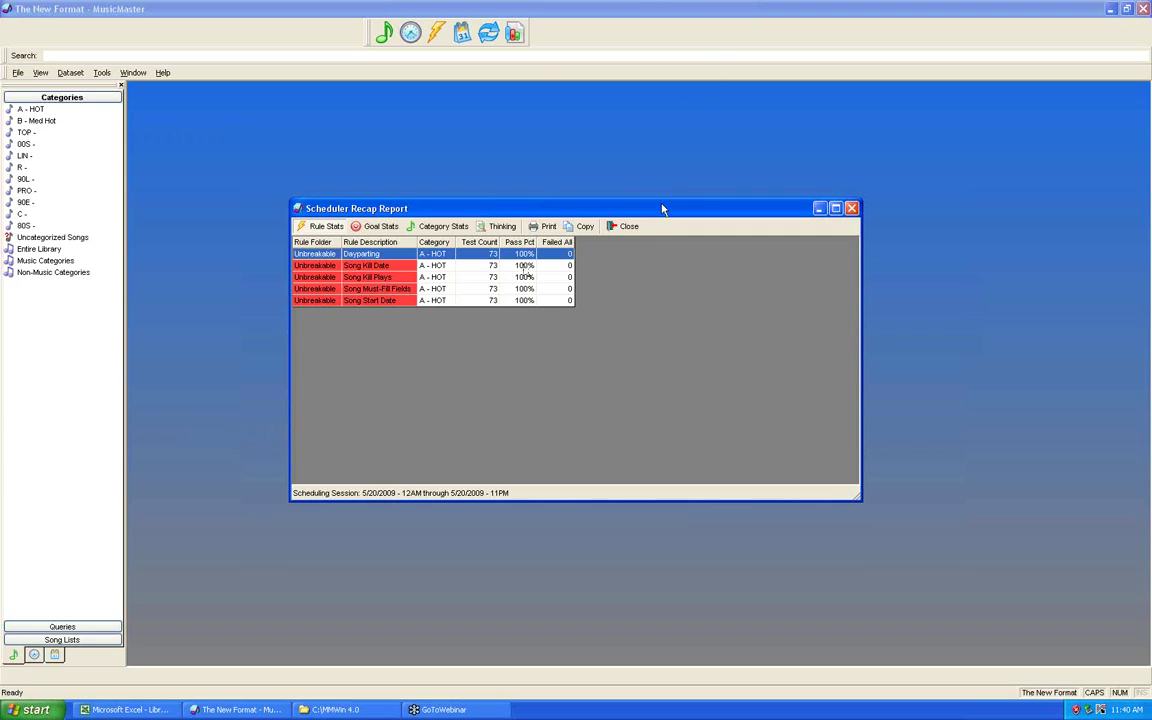
pyautogui.click(632, 228)
# Step: Open Schedule QuickView, review the 3AM hour of Wednesday, May 20, 2009, and close both views
pyautogui.click(70, 72)
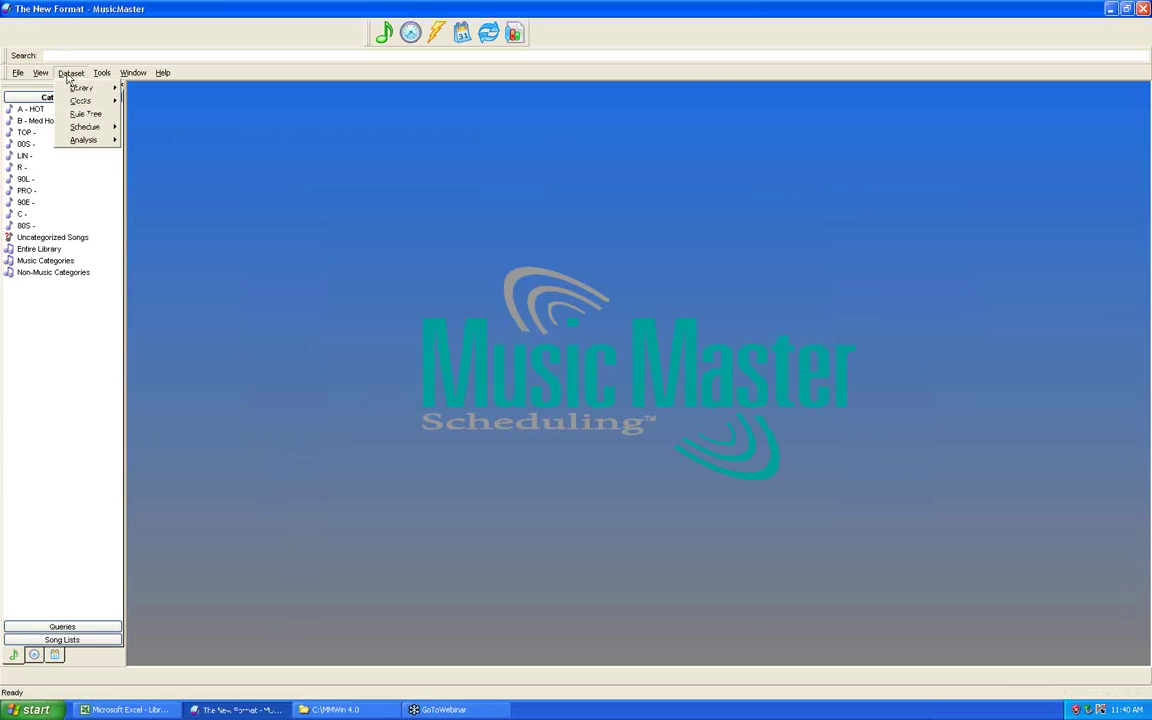
pyautogui.moveTo(85, 127)
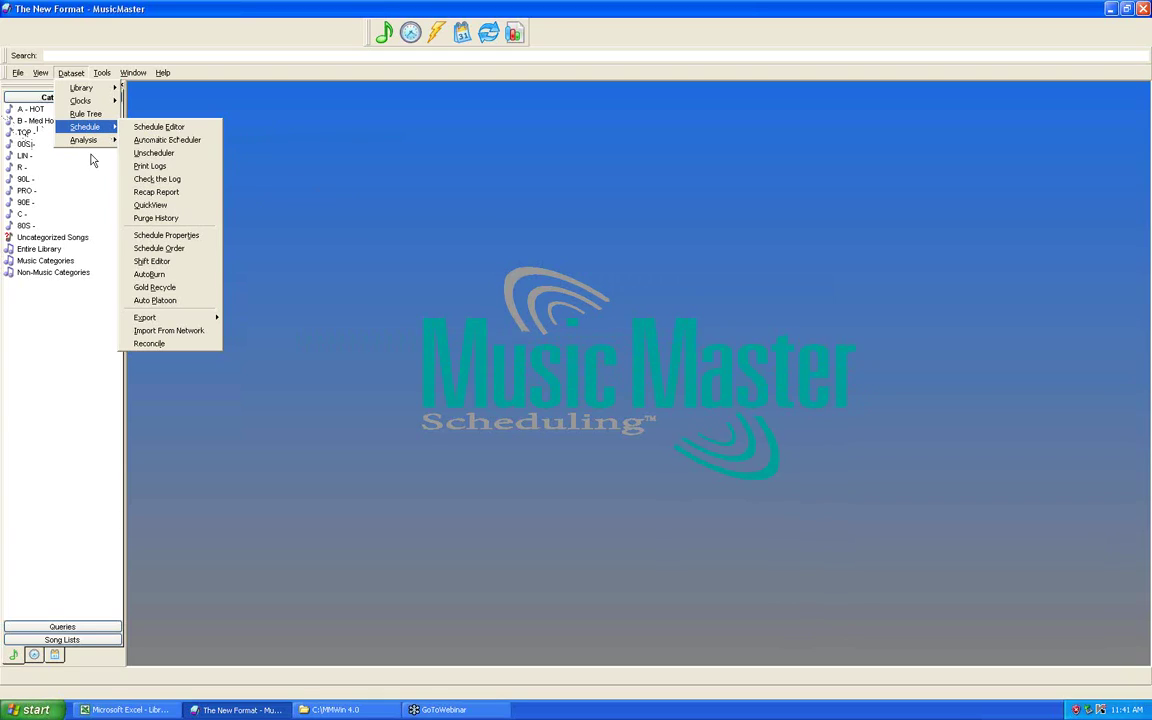
pyautogui.press('Escape')
pyautogui.click(240, 170)
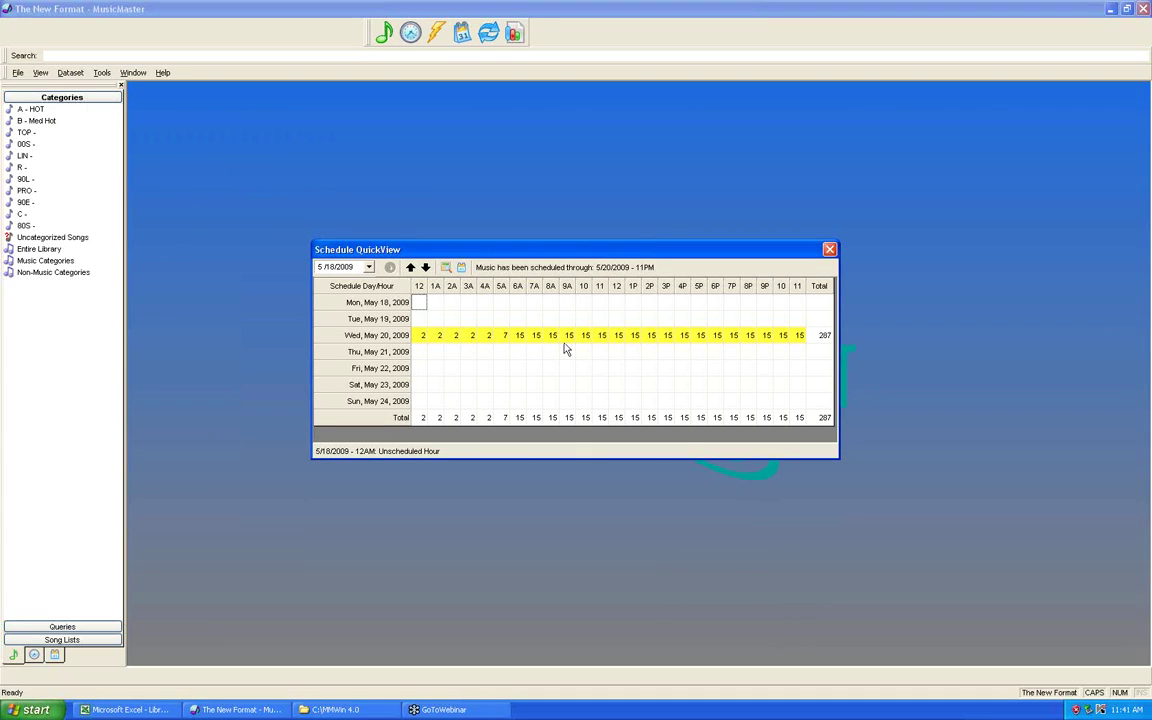
pyautogui.doubleClick(465, 337)
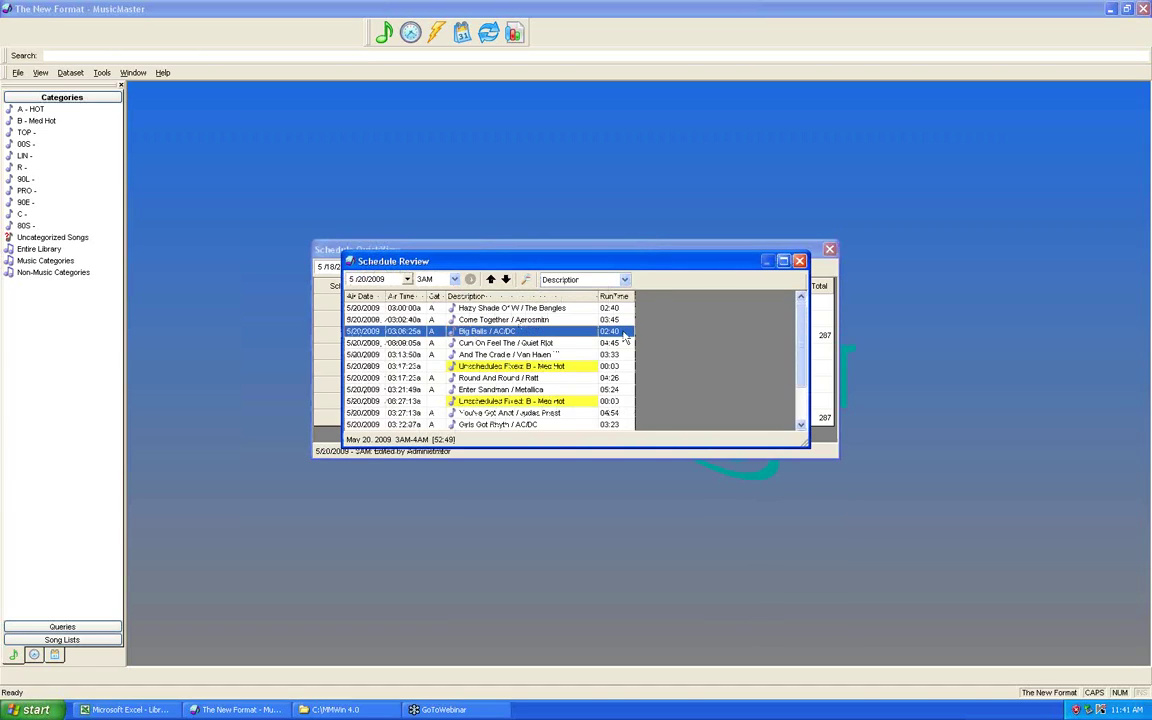
pyautogui.click(799, 260)
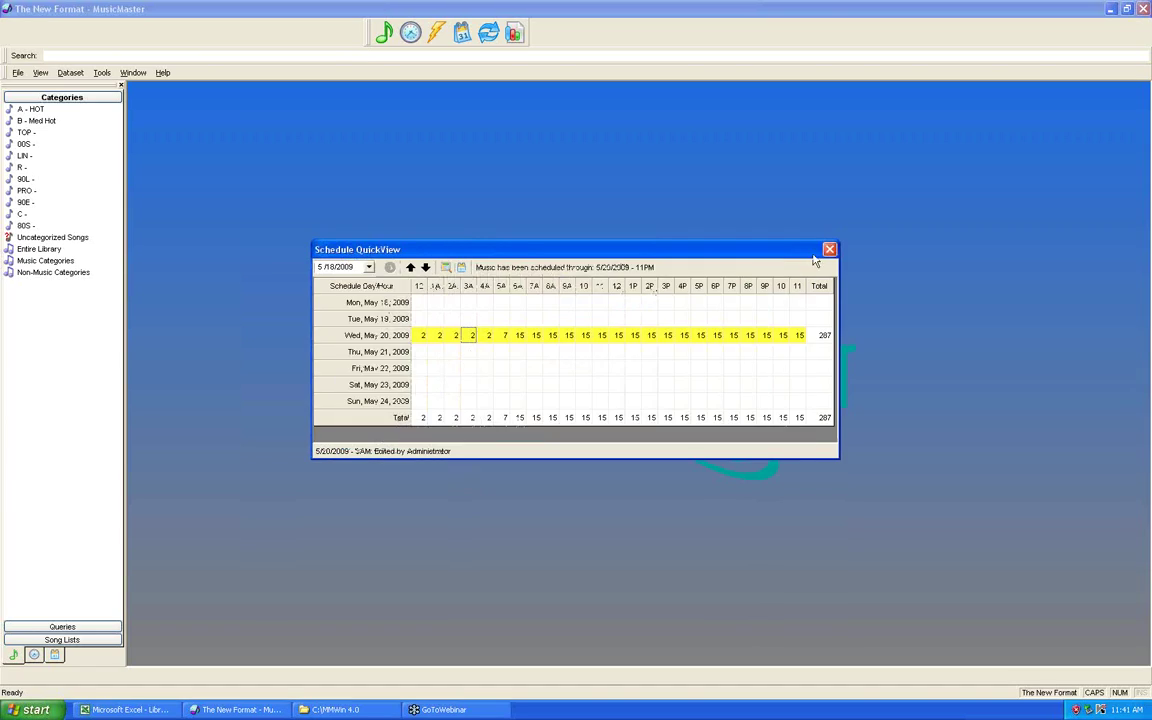
pyautogui.click(831, 252)
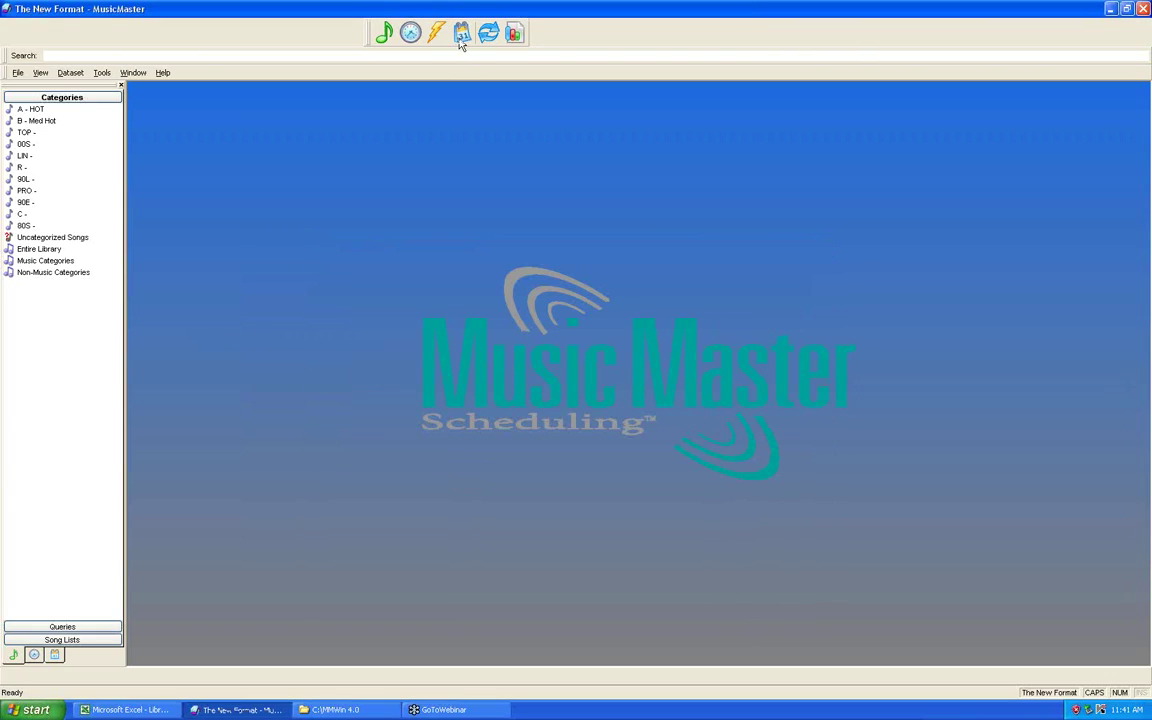
# Step: Open the Schedule Editor for May 13, 2009 from the Scheduling Calendar, and inspect the neighbouring hours and field choices in the Vicinity Viewer
pyautogui.click(462, 35)
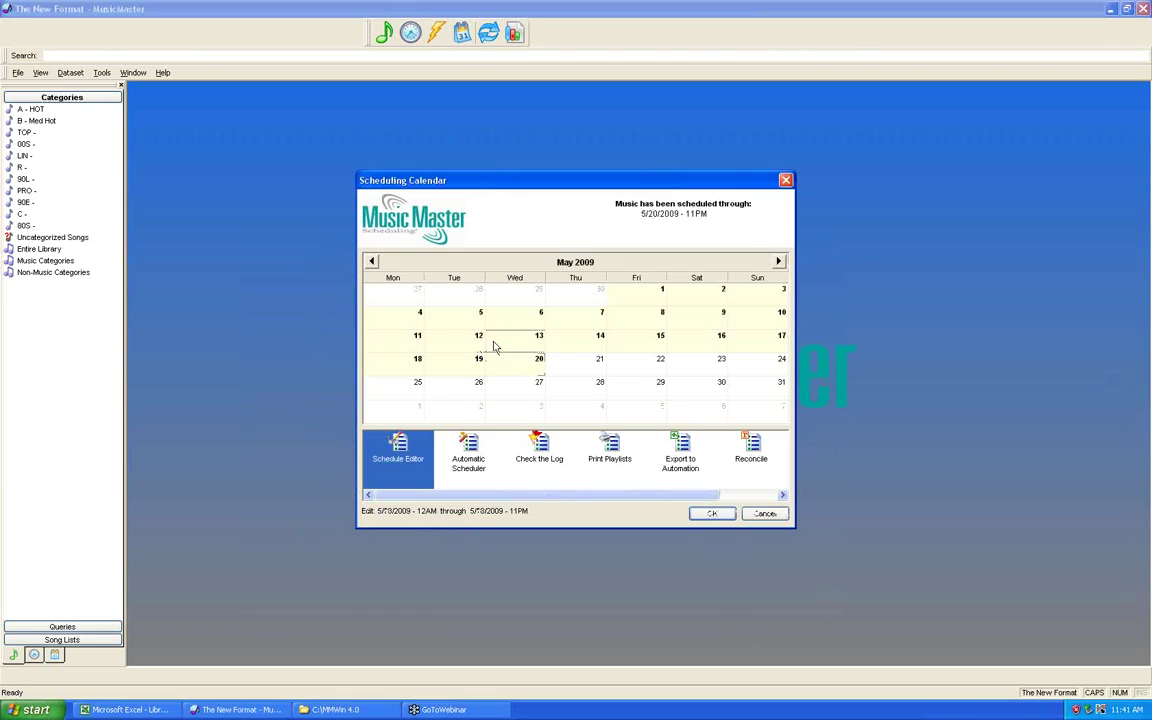
pyautogui.doubleClick(507, 344)
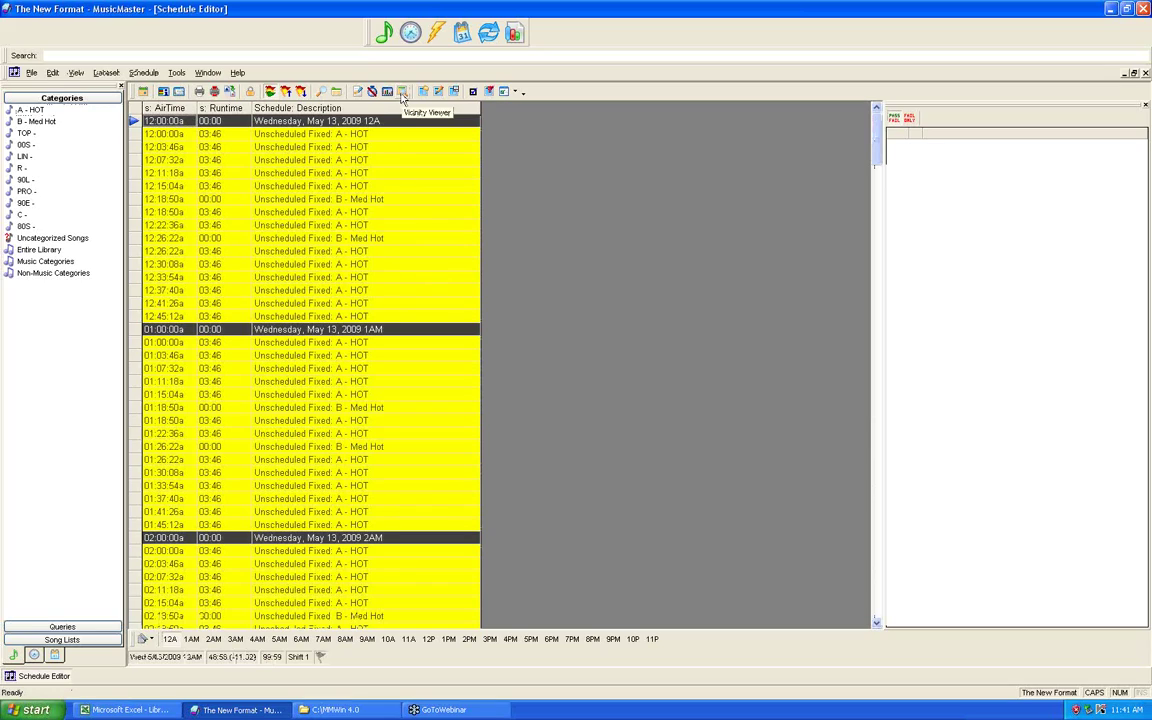
pyautogui.click(402, 92)
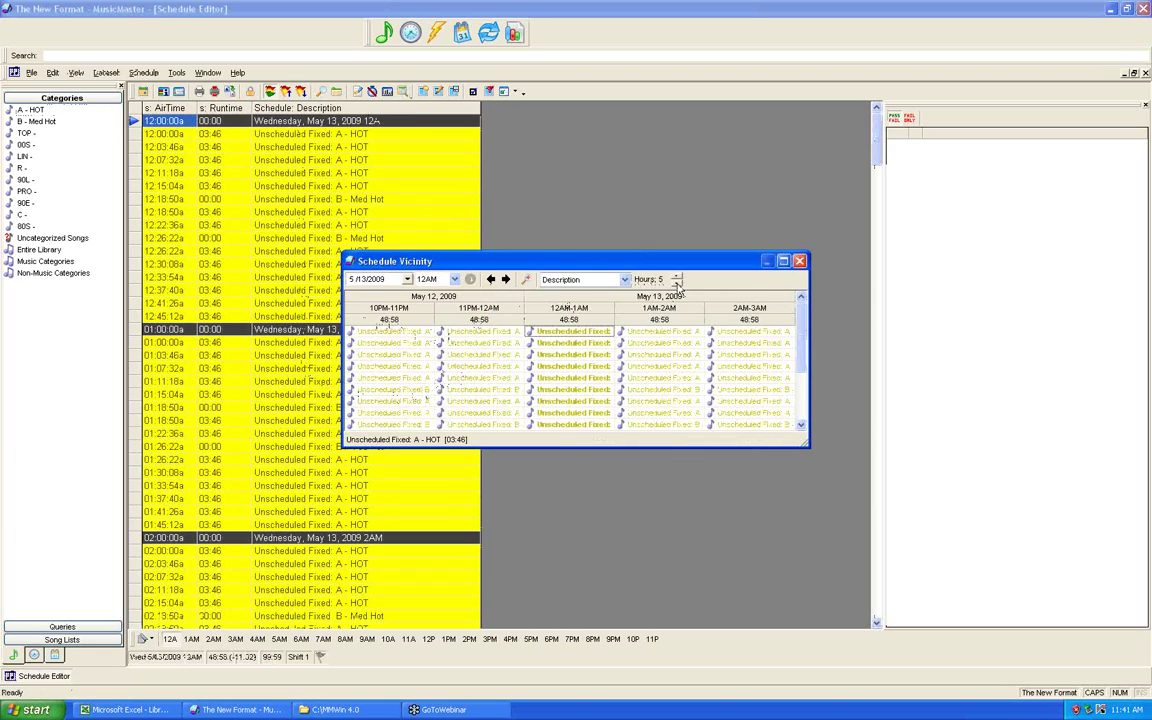
pyautogui.click(624, 280)
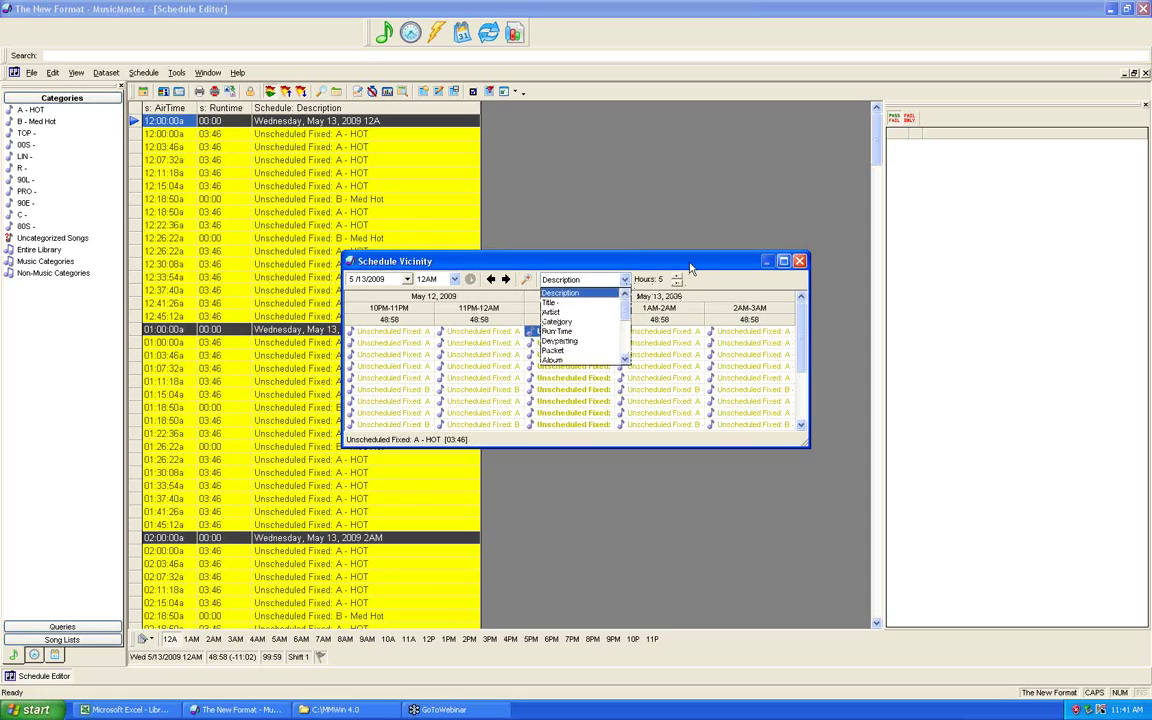
pyautogui.click(622, 242)
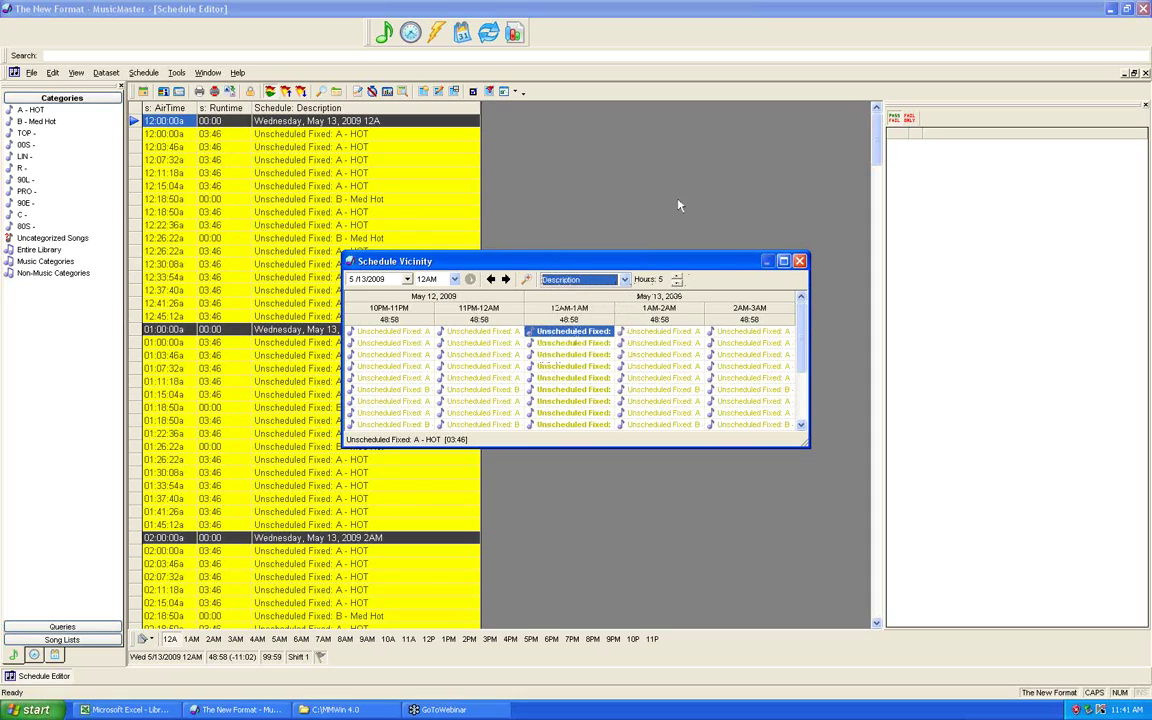
pyautogui.click(800, 261)
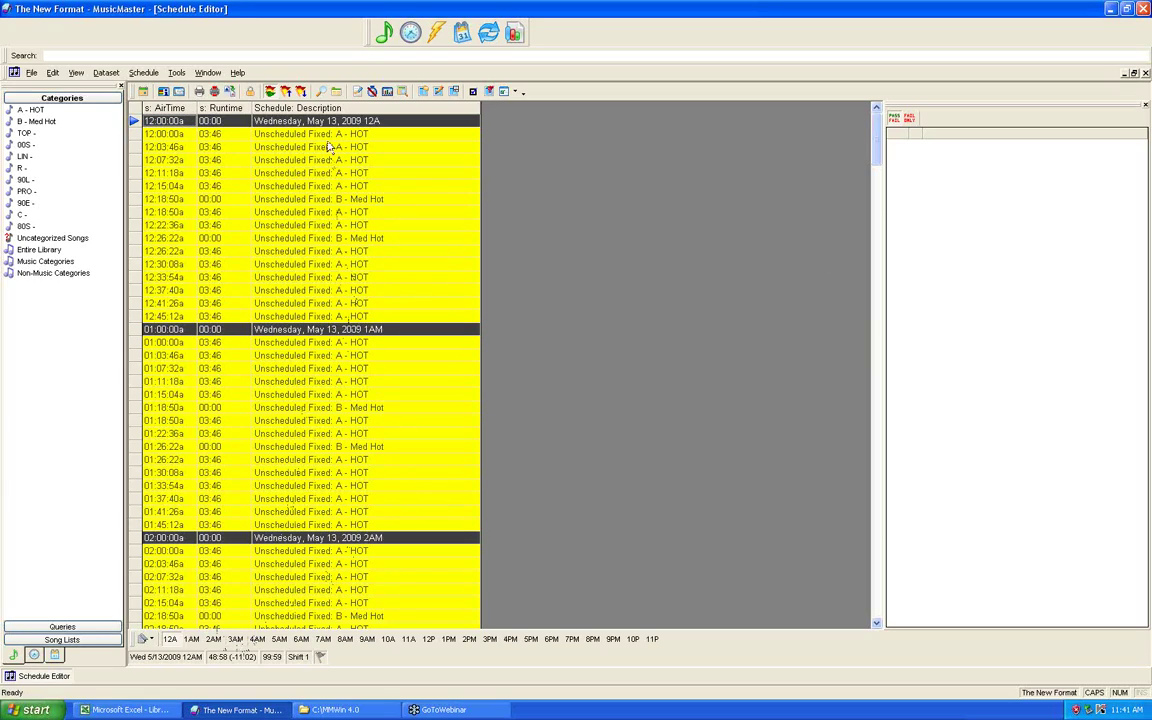
# Step: Look at the date, design and path options for exporting the schedule to automation, and leave without exporting
pyautogui.click(104, 57)
pyautogui.click(107, 72)
pyautogui.moveTo(121, 128)
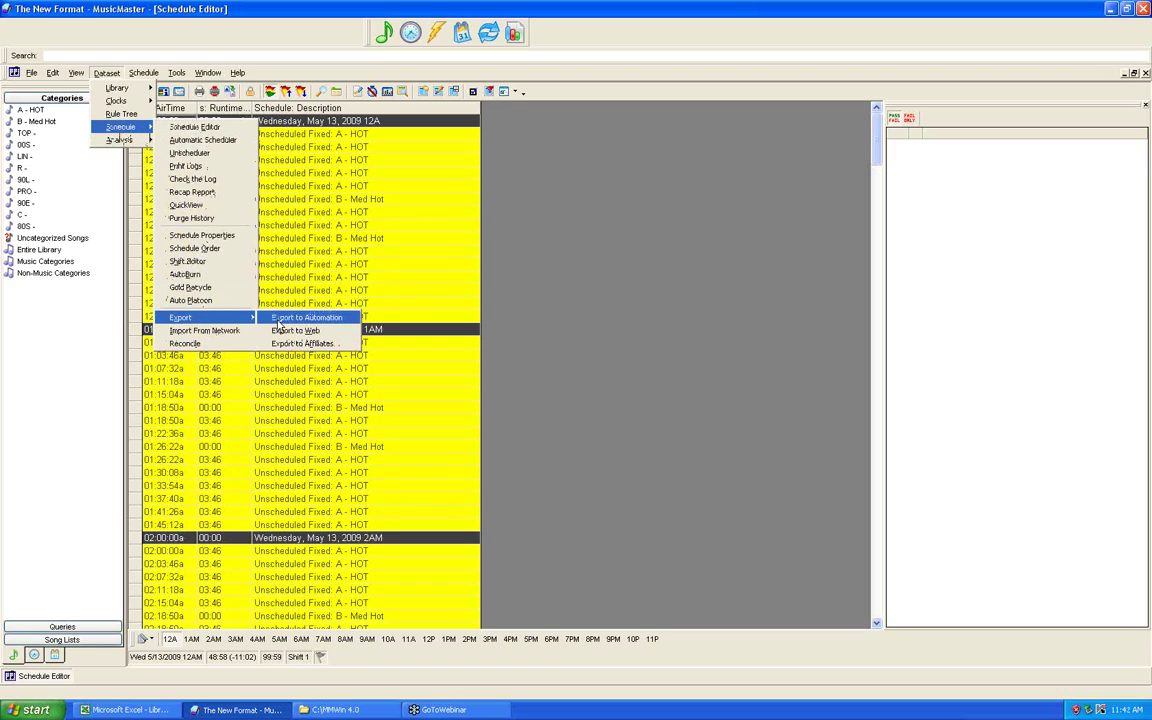
pyautogui.click(280, 320)
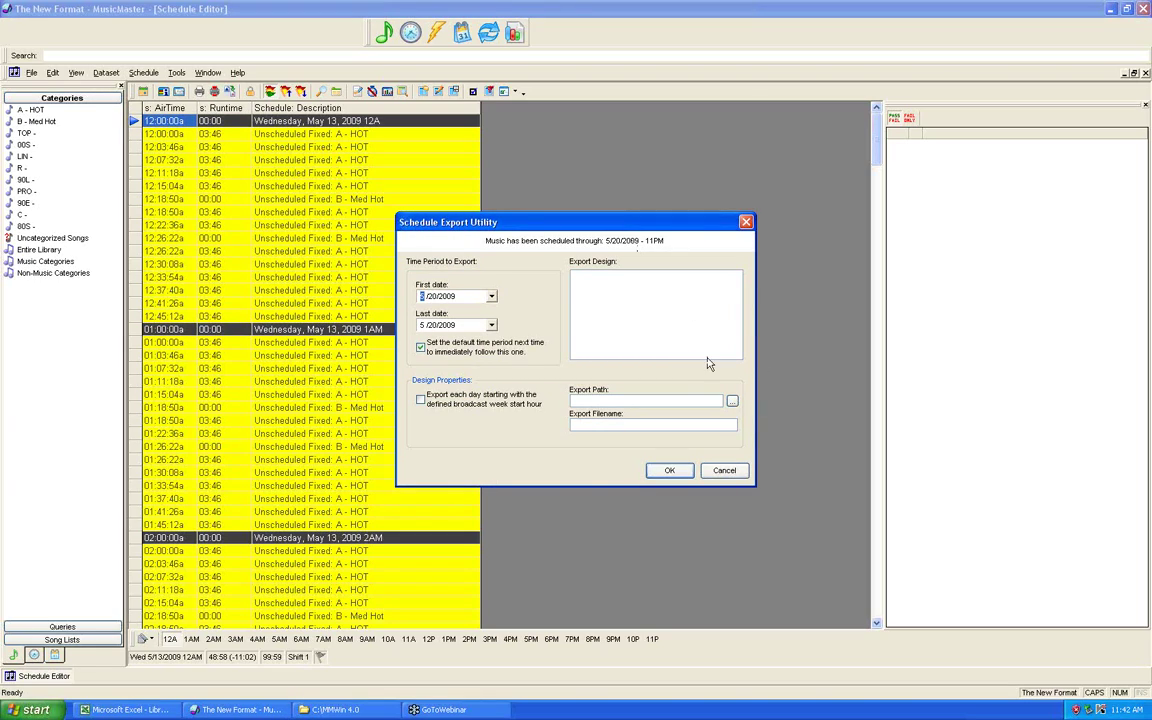
pyautogui.click(724, 472)
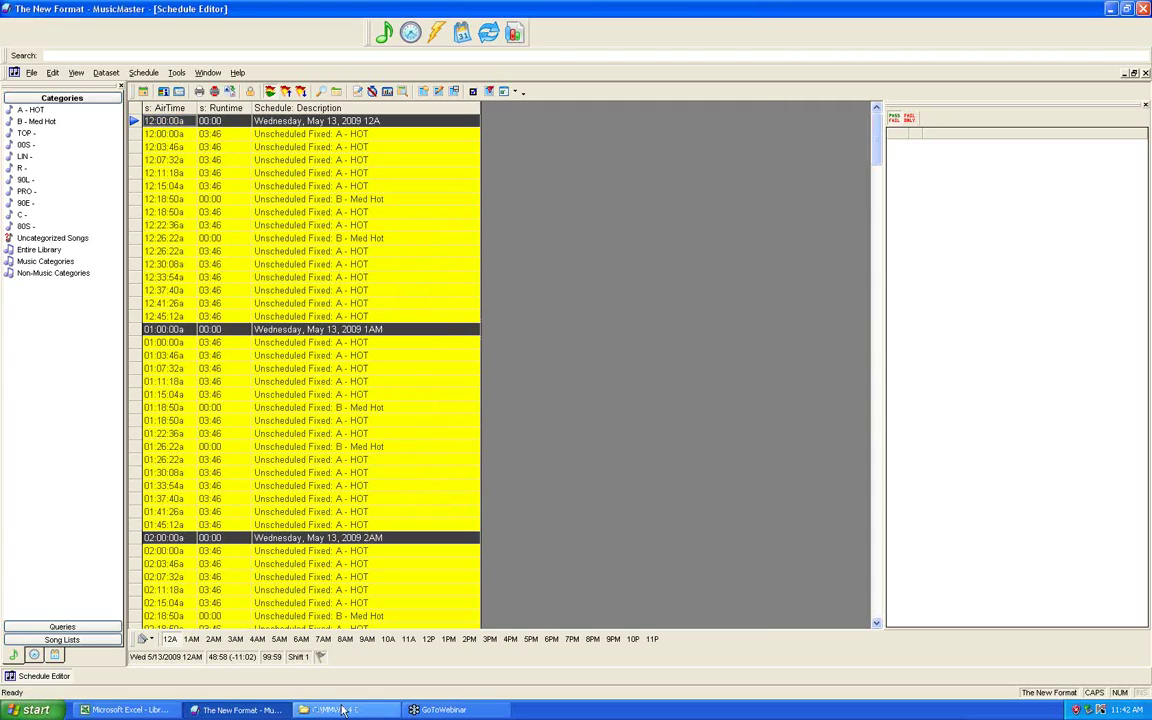
# Step: Launch MMExportDesignEditor.exe from the MMWin 4.0 folder, and open the schedule export Untitled Export Design of Active Rock.mmd for editing
pyautogui.click(342, 710)
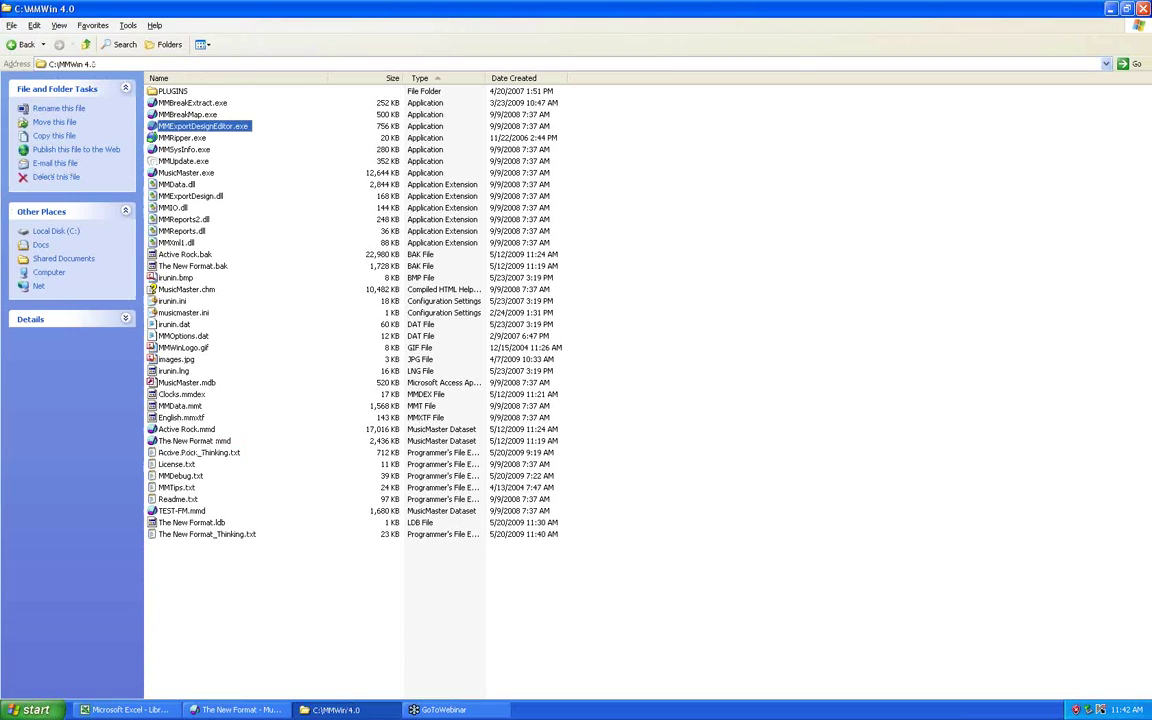
pyautogui.doubleClick(204, 128)
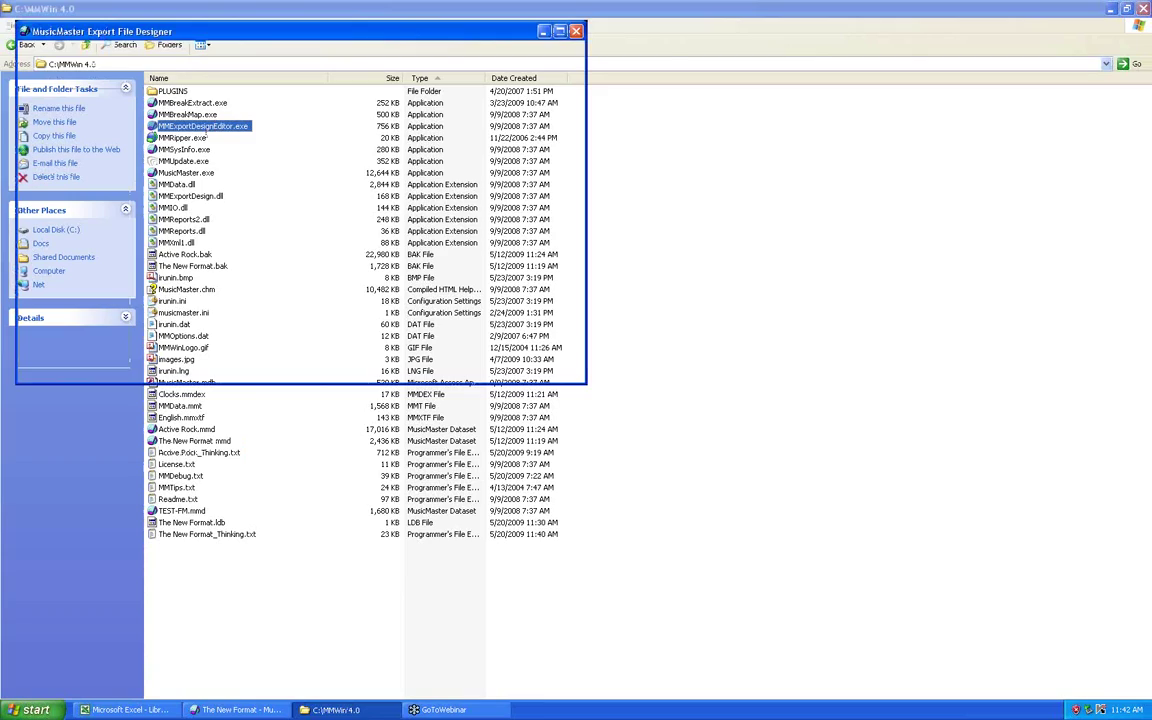
pyautogui.click(125, 86)
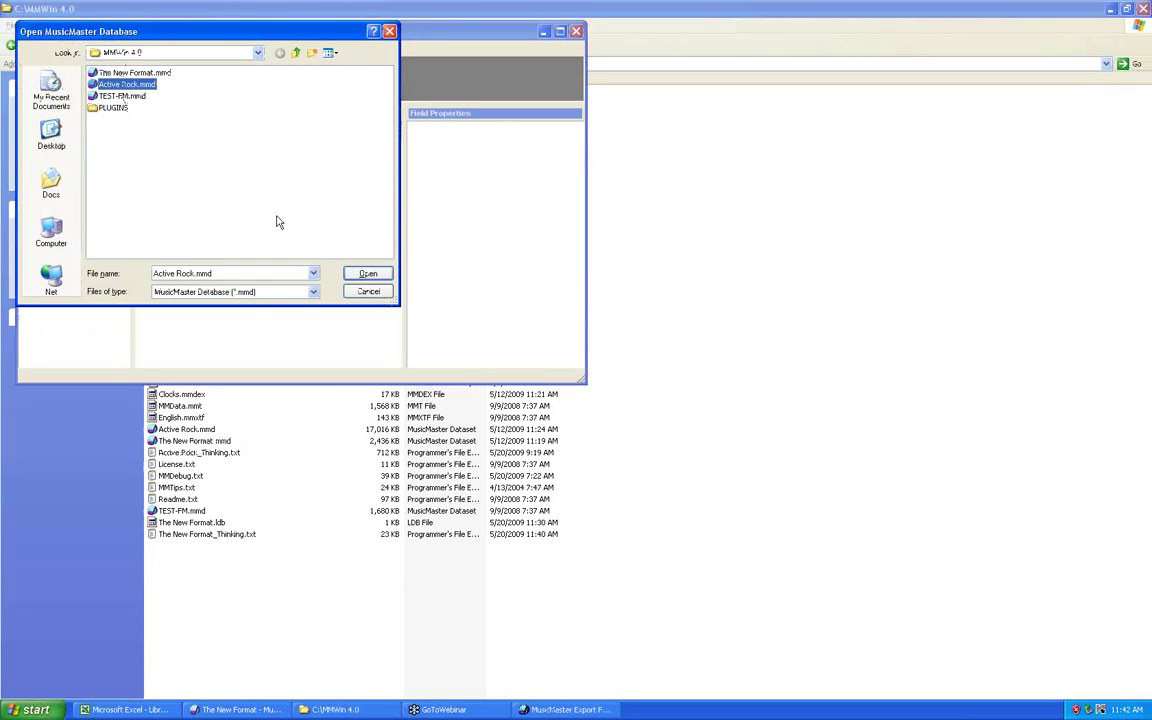
pyautogui.click(357, 273)
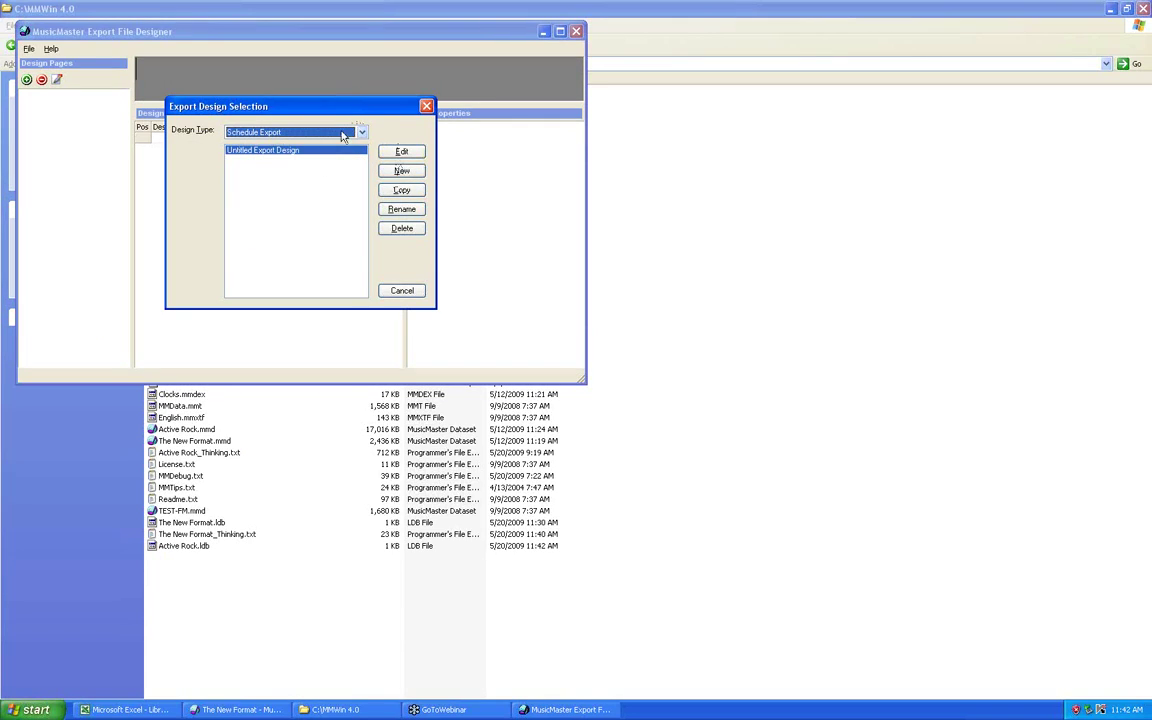
pyautogui.click(401, 151)
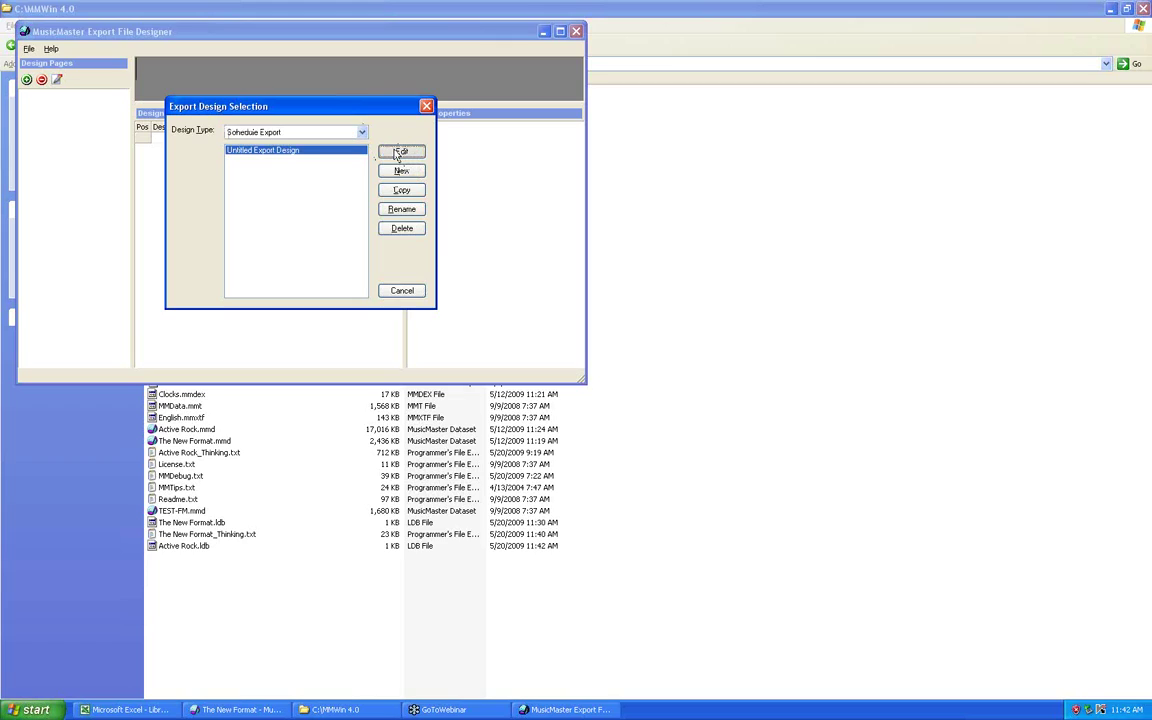
# Step: Export the design as Design.xml to the MMWin 4.0 folder and close the Export File Designer
pyautogui.click(29, 48)
pyautogui.click(45, 108)
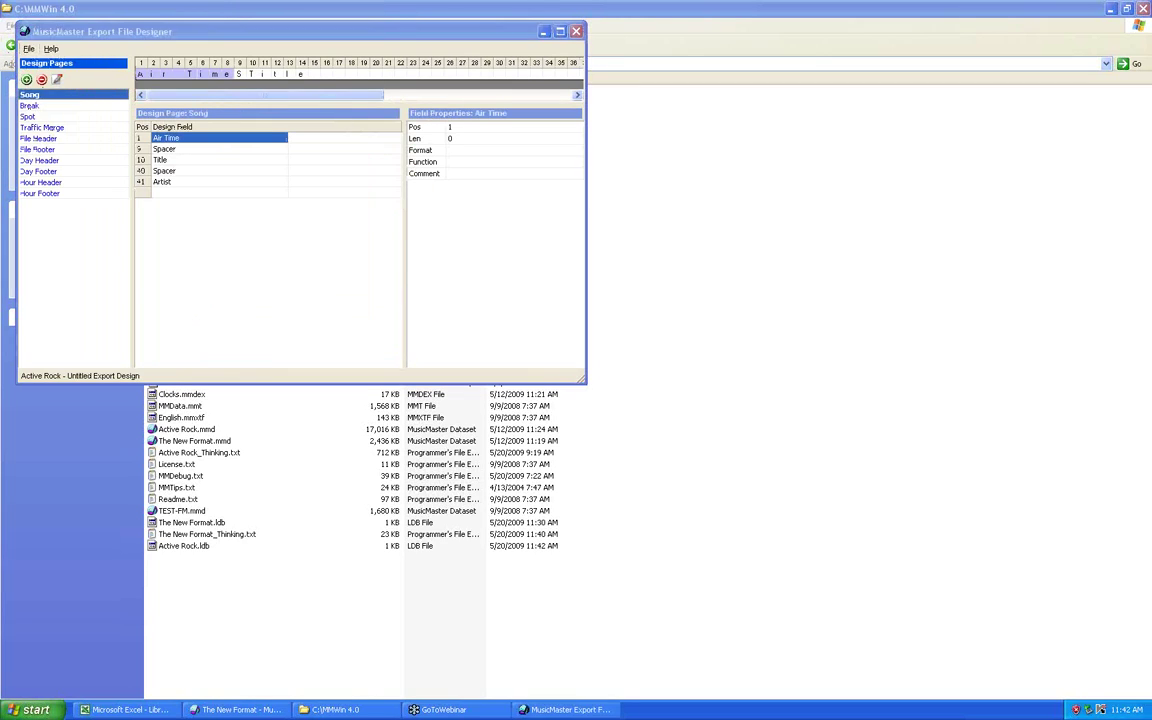
pyautogui.click(369, 274)
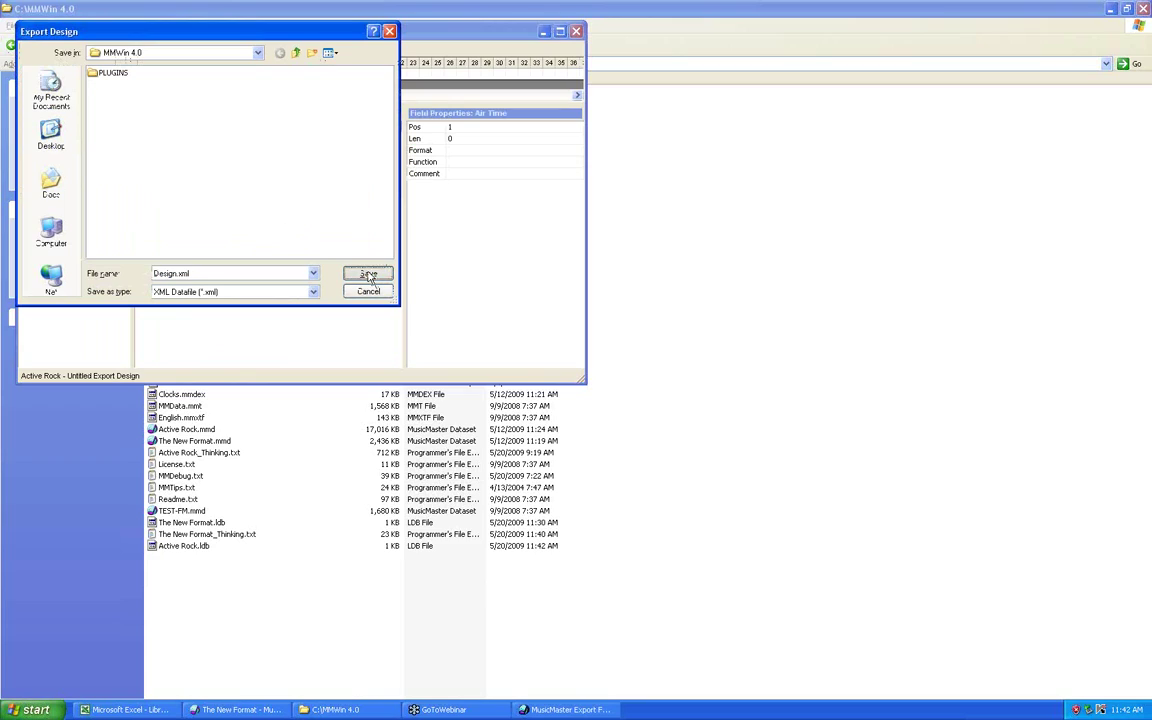
pyautogui.click(576, 32)
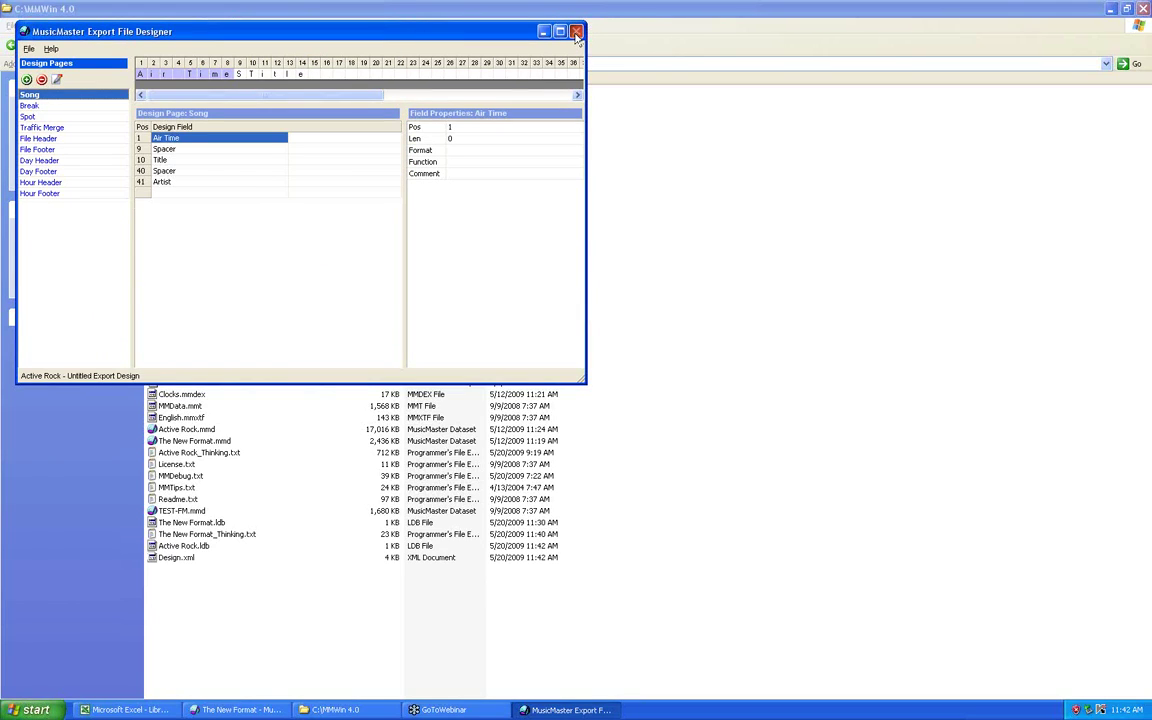
# Step: Launch MMExportDesignEditor.exe from the MMWin 4.0 folder, open The New Format.mmd, and create a new Fixed-Length ASCII Text schedule export design
pyautogui.click(236, 709)
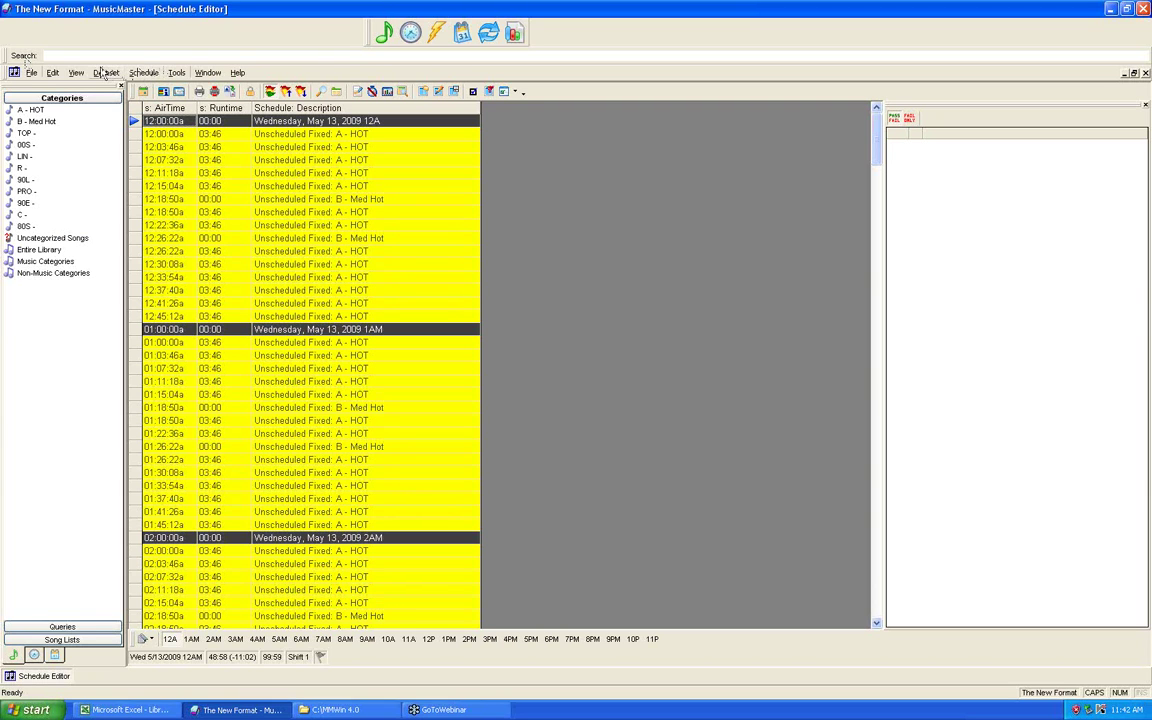
pyautogui.click(325, 711)
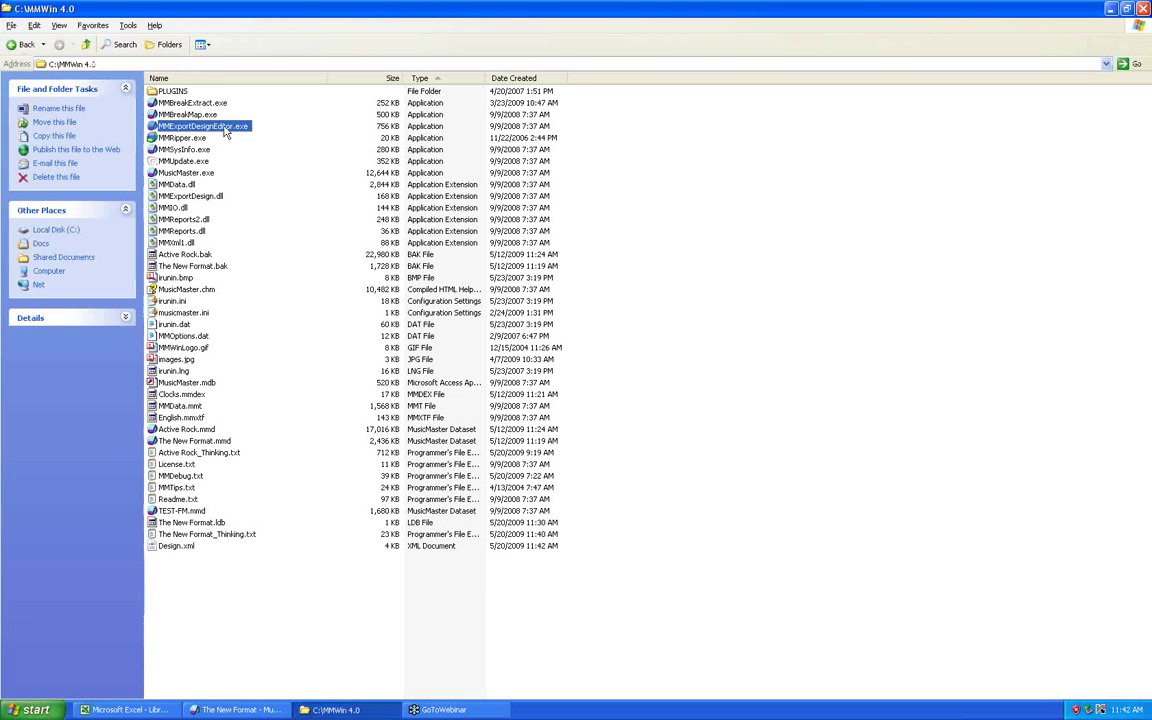
pyautogui.doubleClick(203, 126)
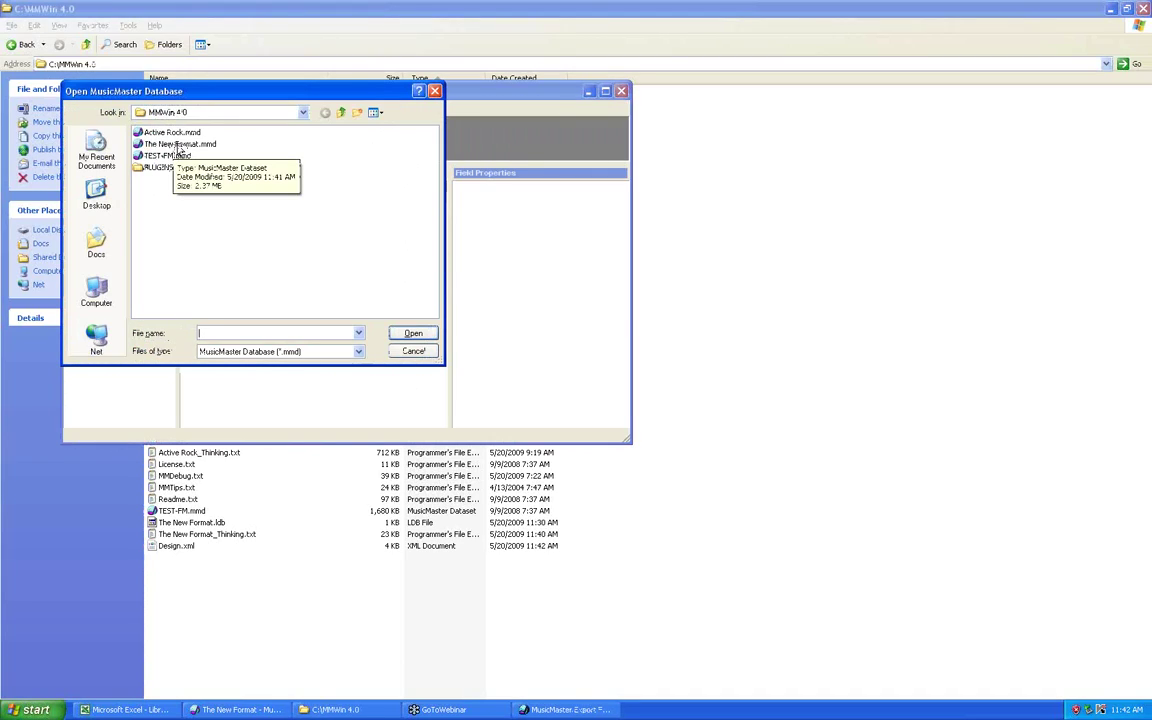
pyautogui.click(176, 144)
pyautogui.click(397, 334)
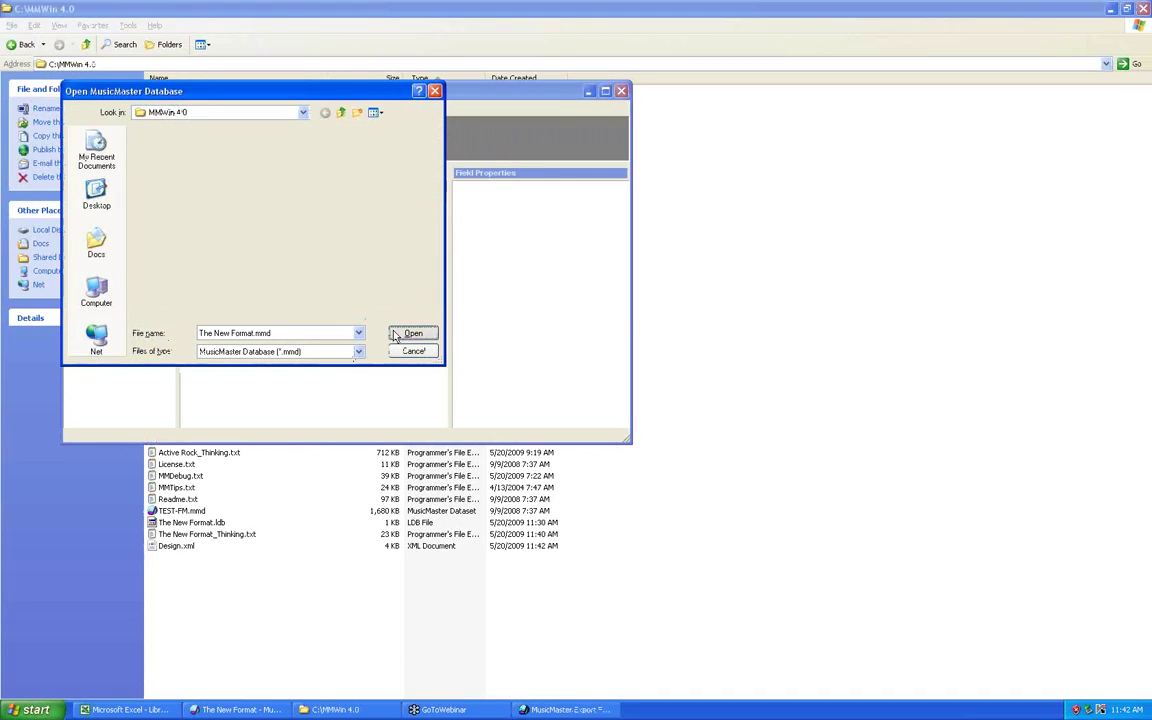
pyautogui.click(447, 231)
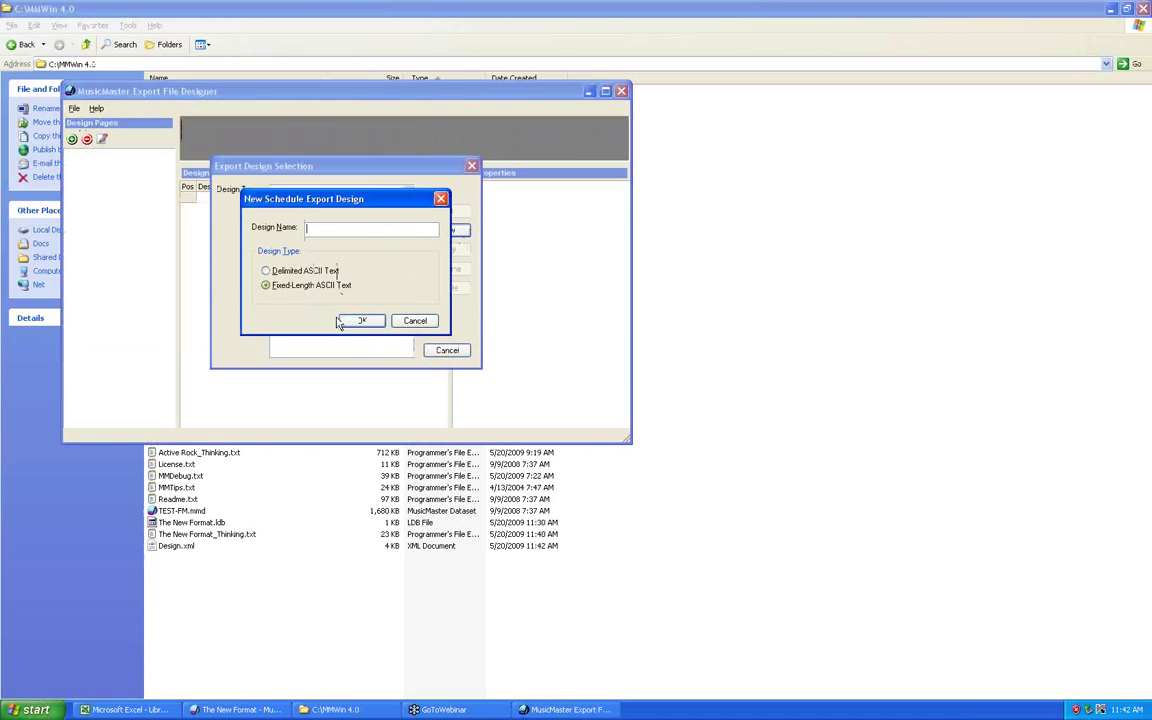
pyautogui.click(357, 322)
# Step: Import Design.xml into The New Format's export design, and close the Export File Designer and the MMWin 4.0 folder
pyautogui.click(75, 110)
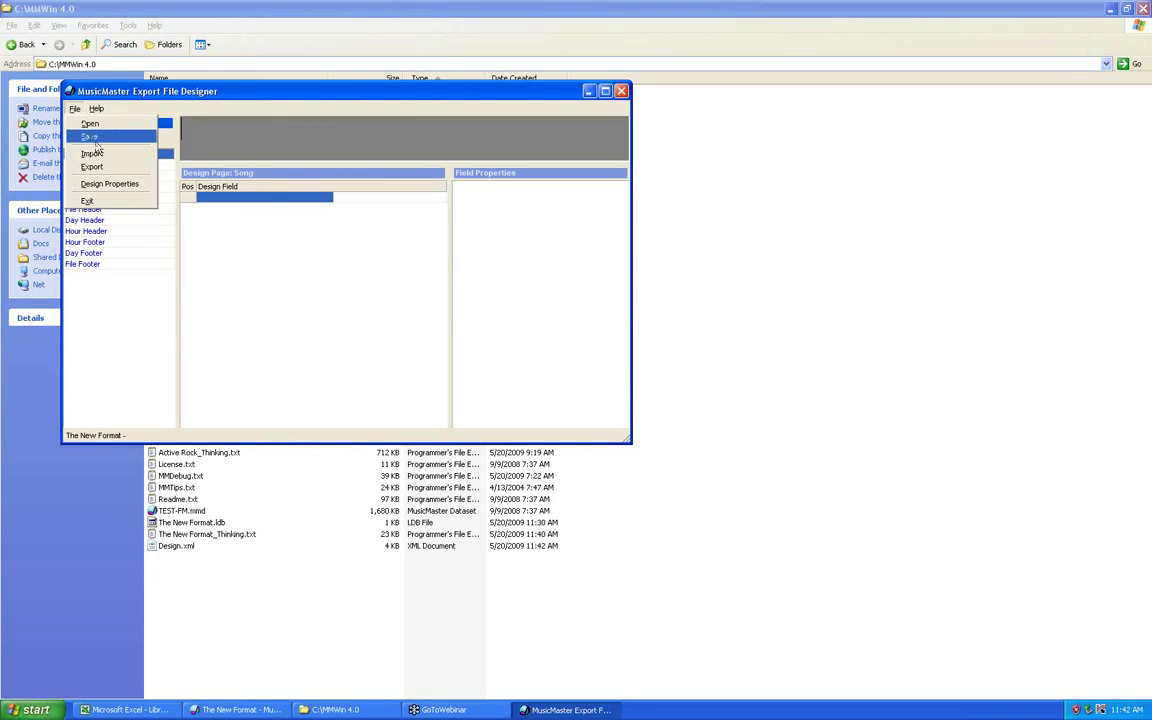
pyautogui.click(90, 152)
pyautogui.click(172, 133)
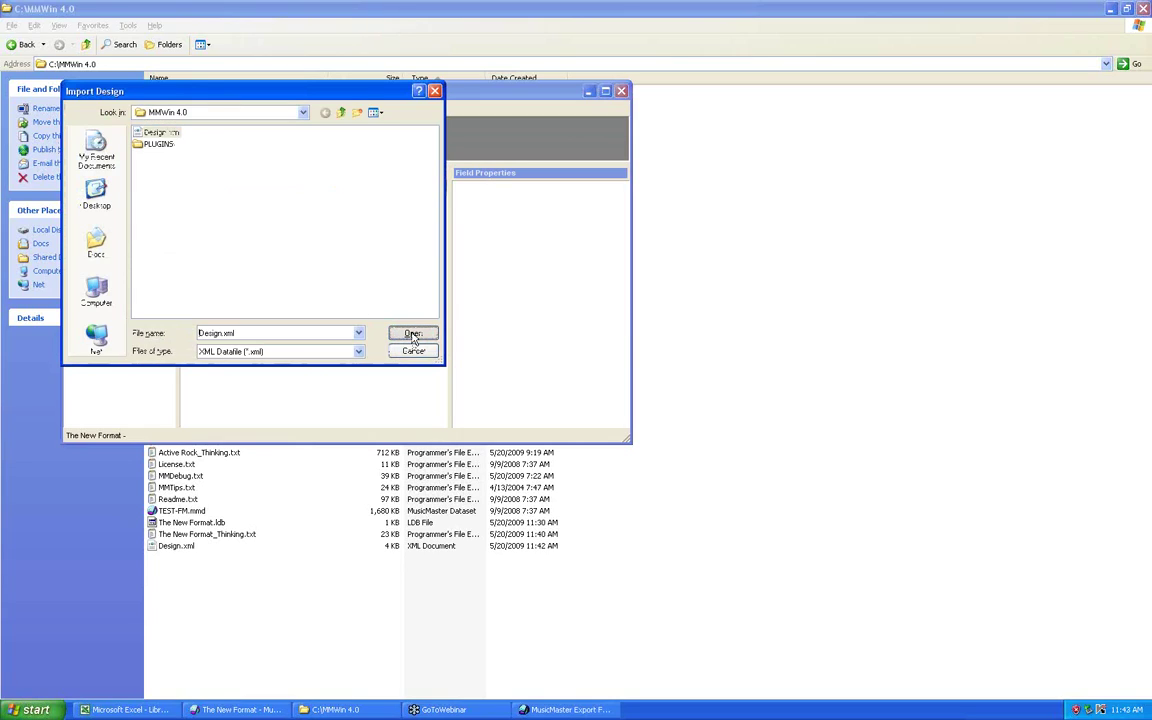
pyautogui.click(413, 334)
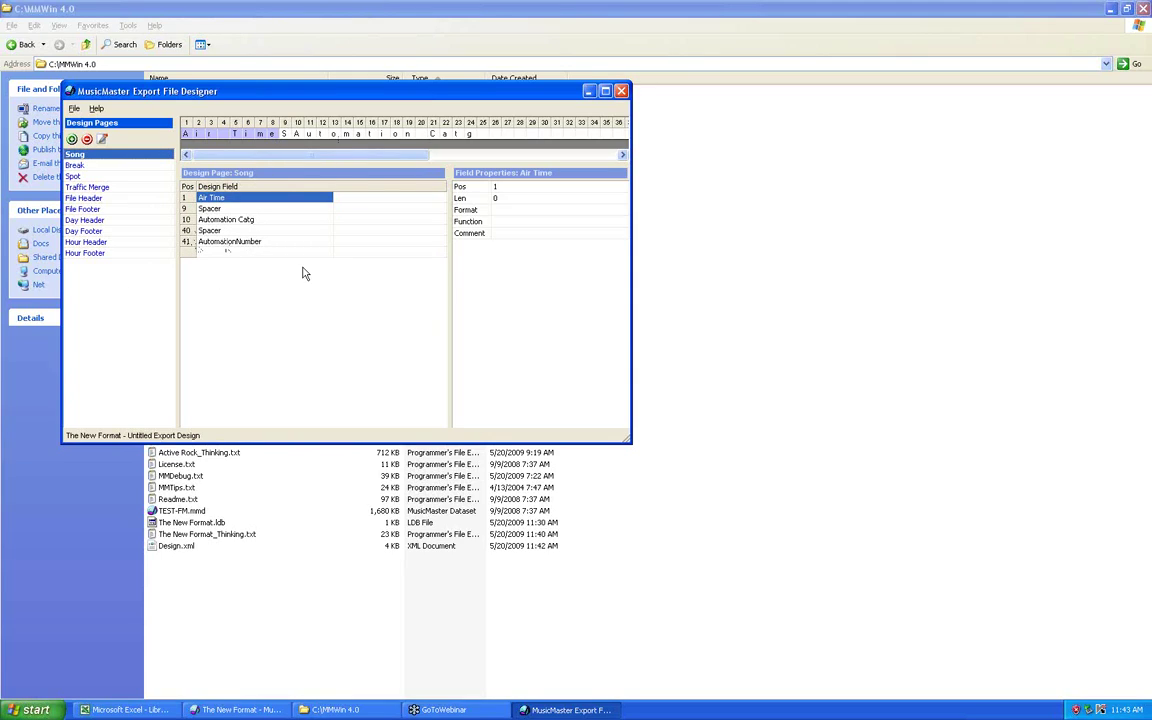
pyautogui.click(621, 91)
pyautogui.click(527, 400)
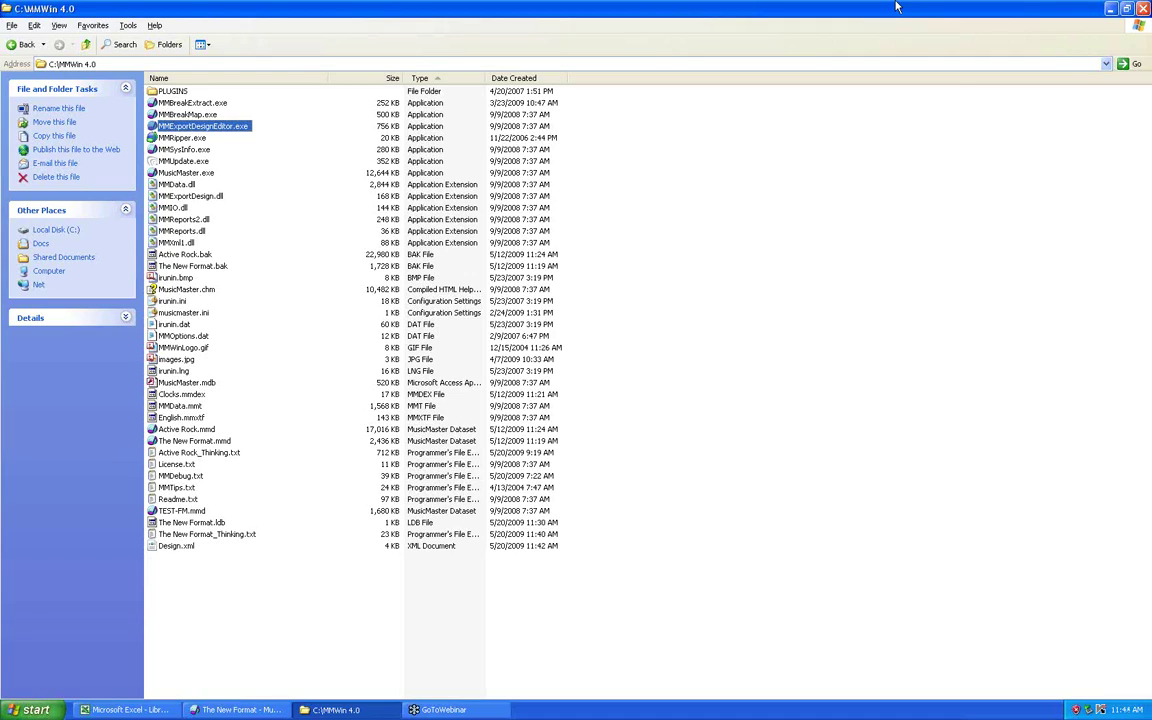
pyautogui.click(1143, 9)
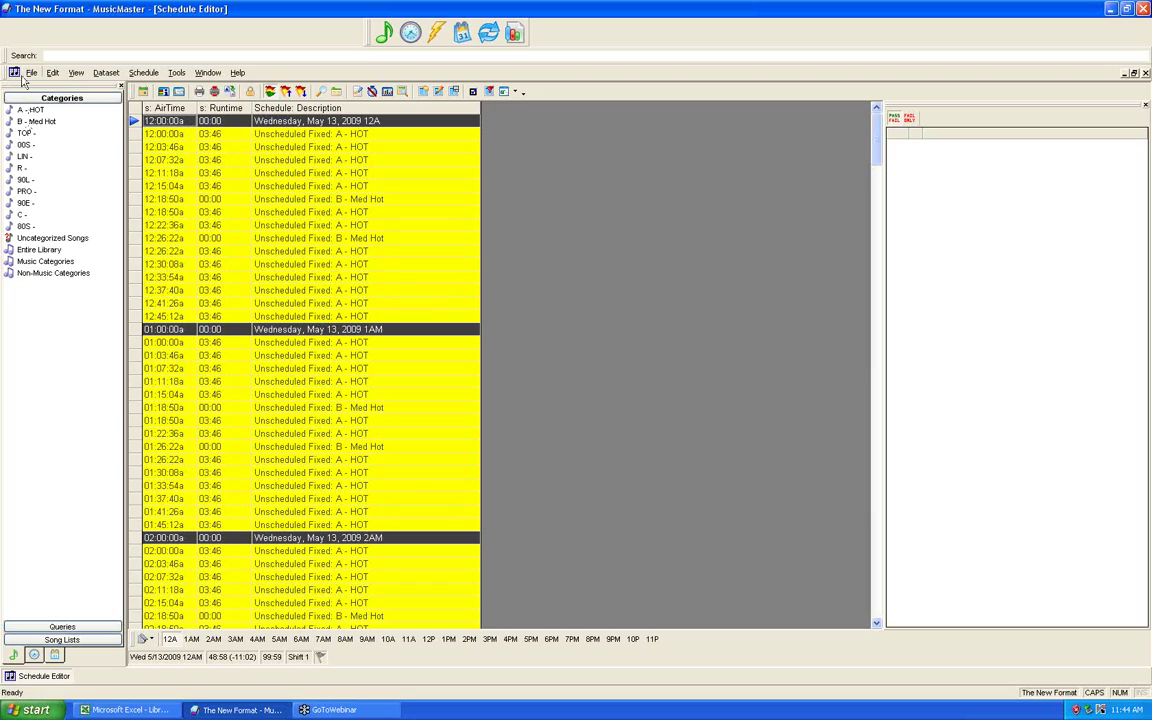
# Step: Leave the Schedule Editor of The New Format and open the Active Rock dataset from the Datafile Manager
pyautogui.click(29, 73)
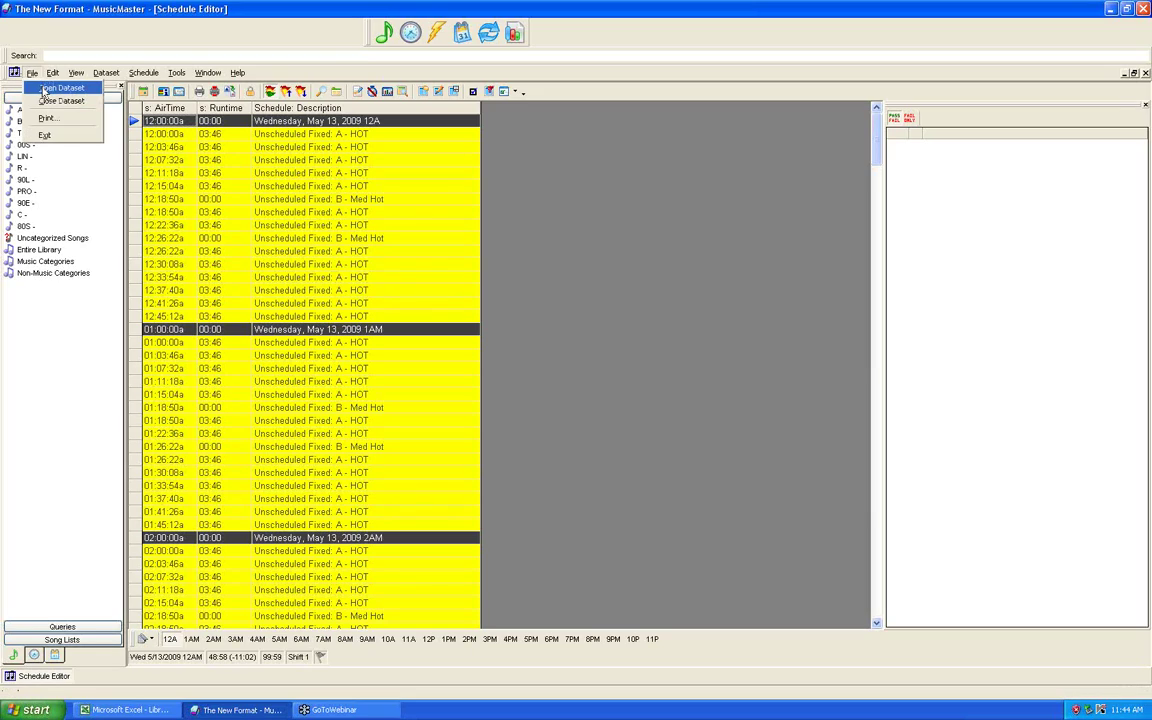
pyautogui.click(60, 88)
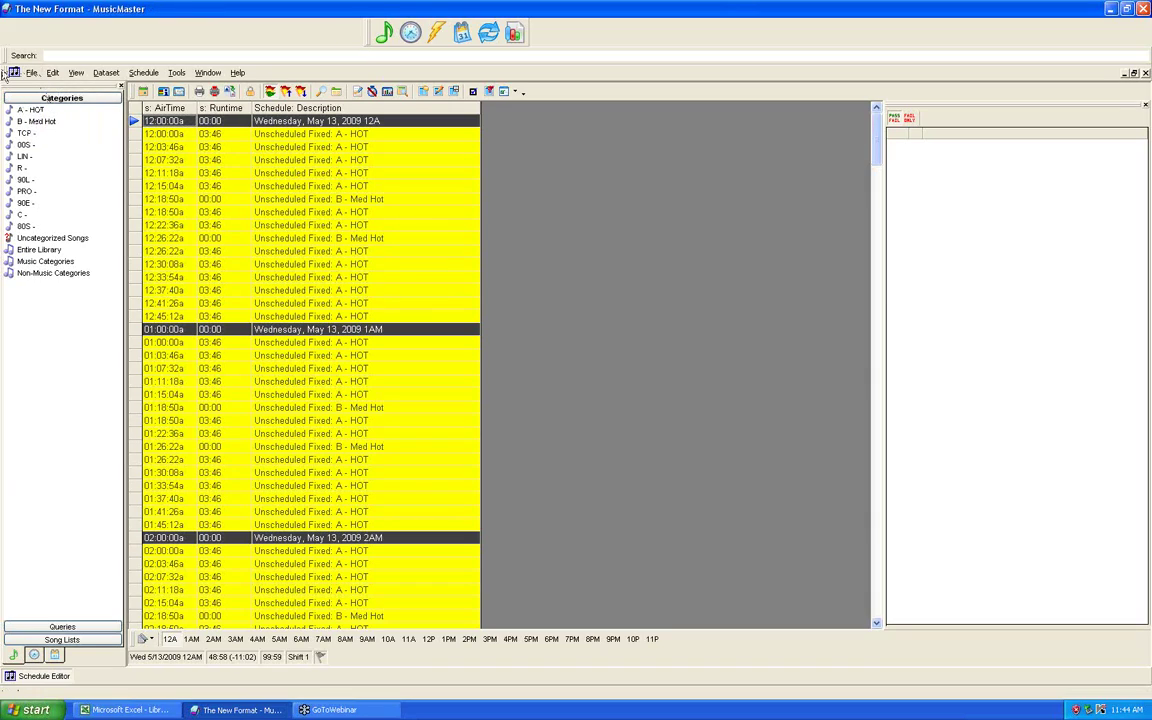
pyautogui.click(30, 74)
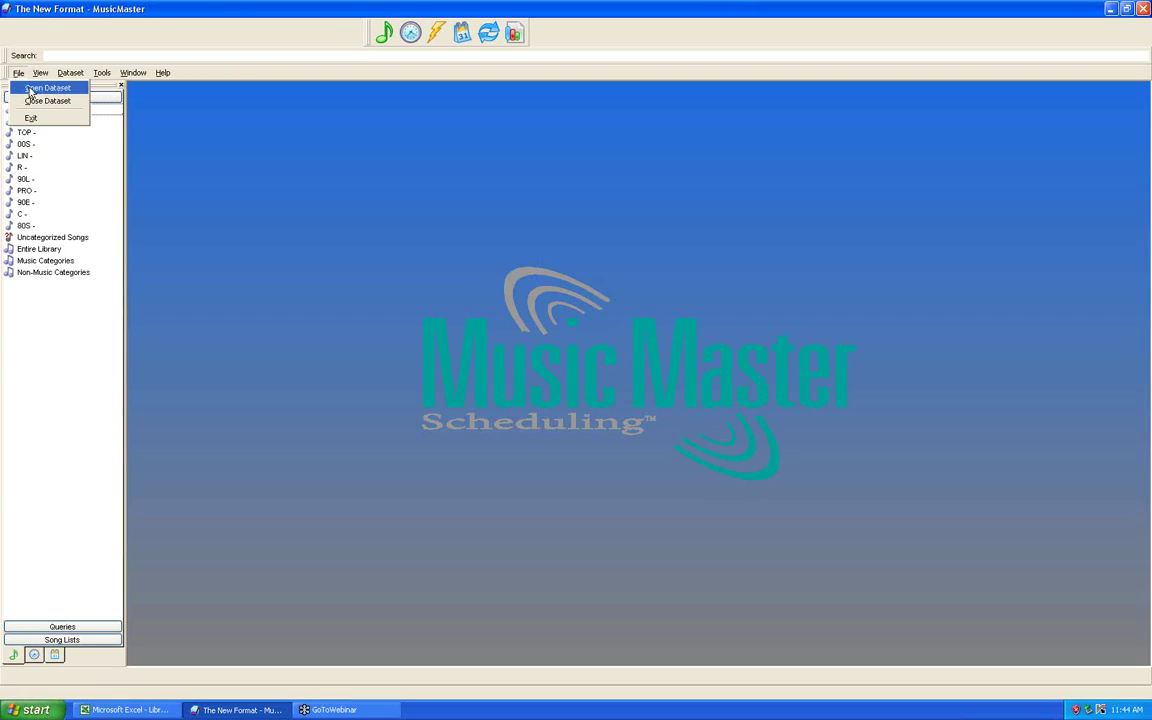
pyautogui.click(50, 85)
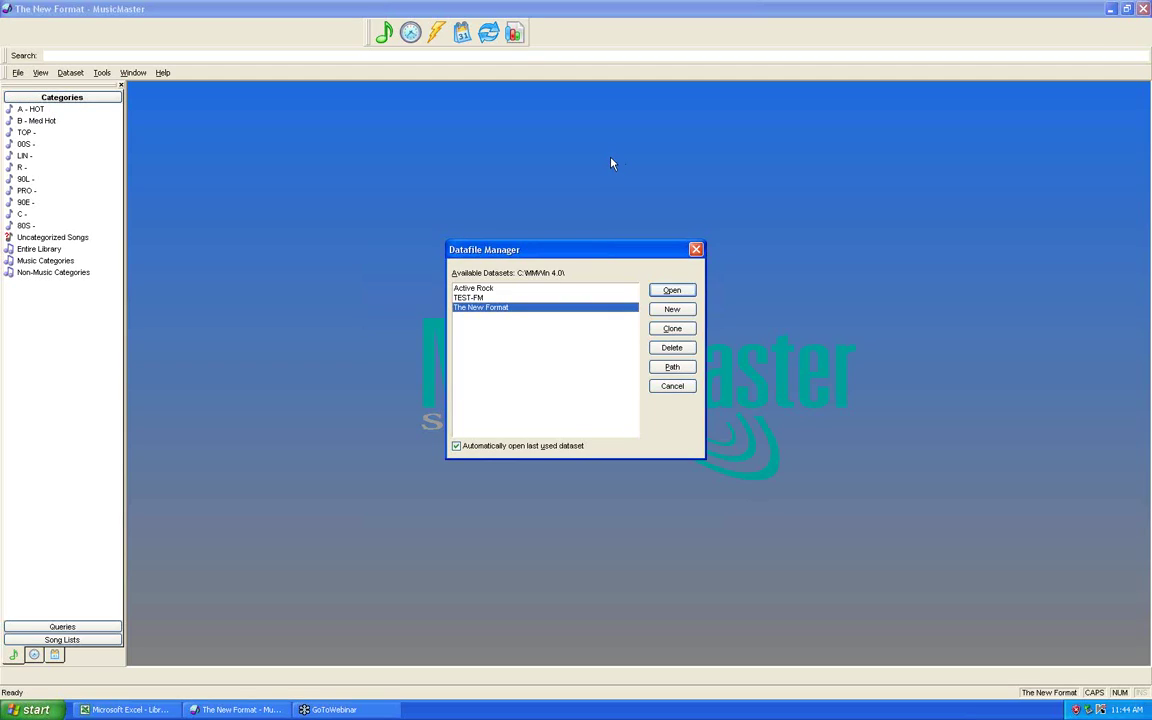
pyautogui.click(484, 289)
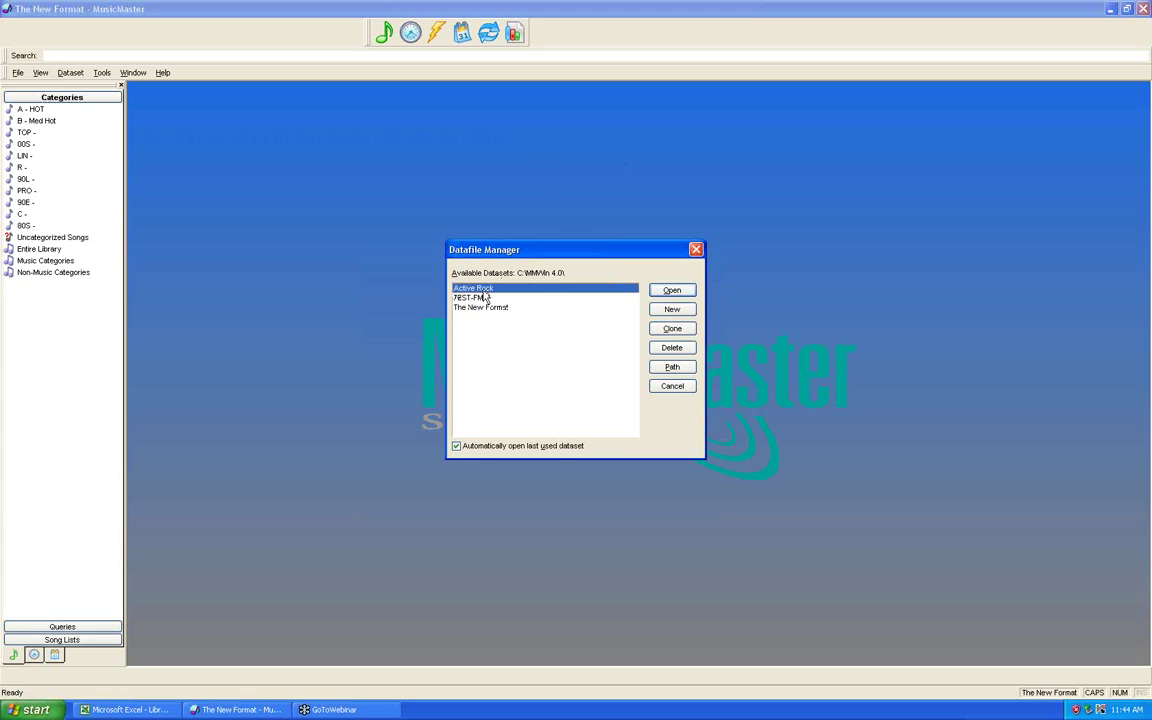
pyautogui.click(670, 291)
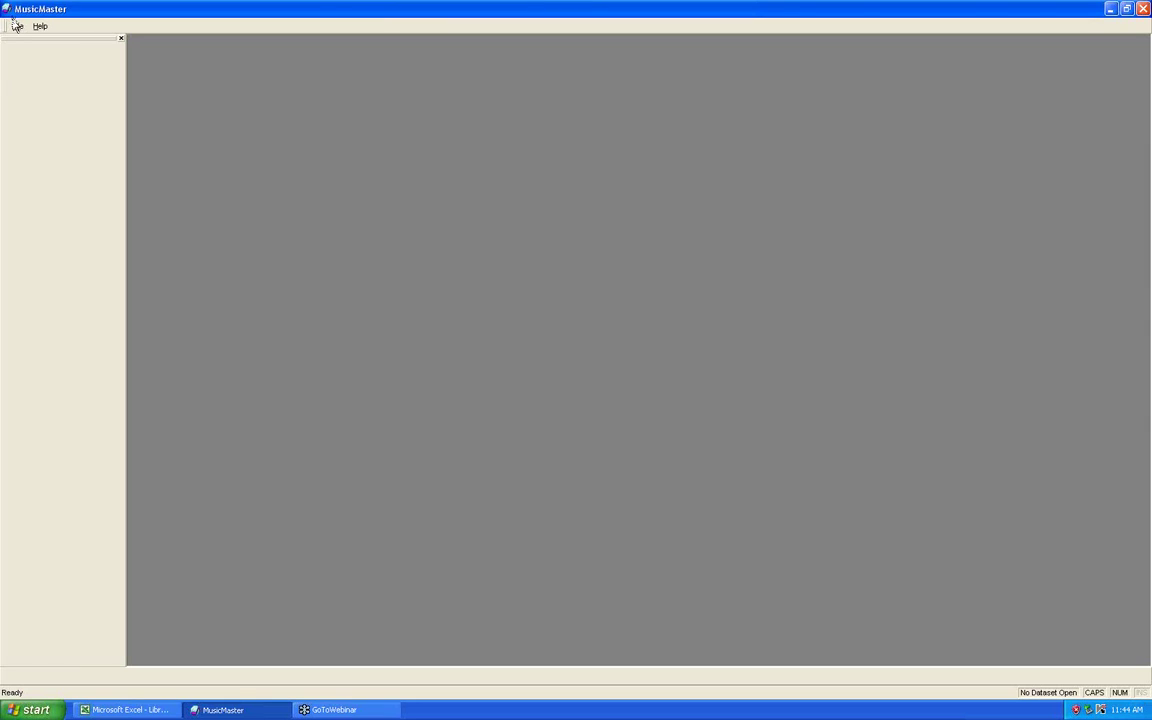
# Step: Clone the Active Rock dataset as "new Active Rock" and open the clone
pyautogui.click(18, 26)
pyautogui.click(24, 41)
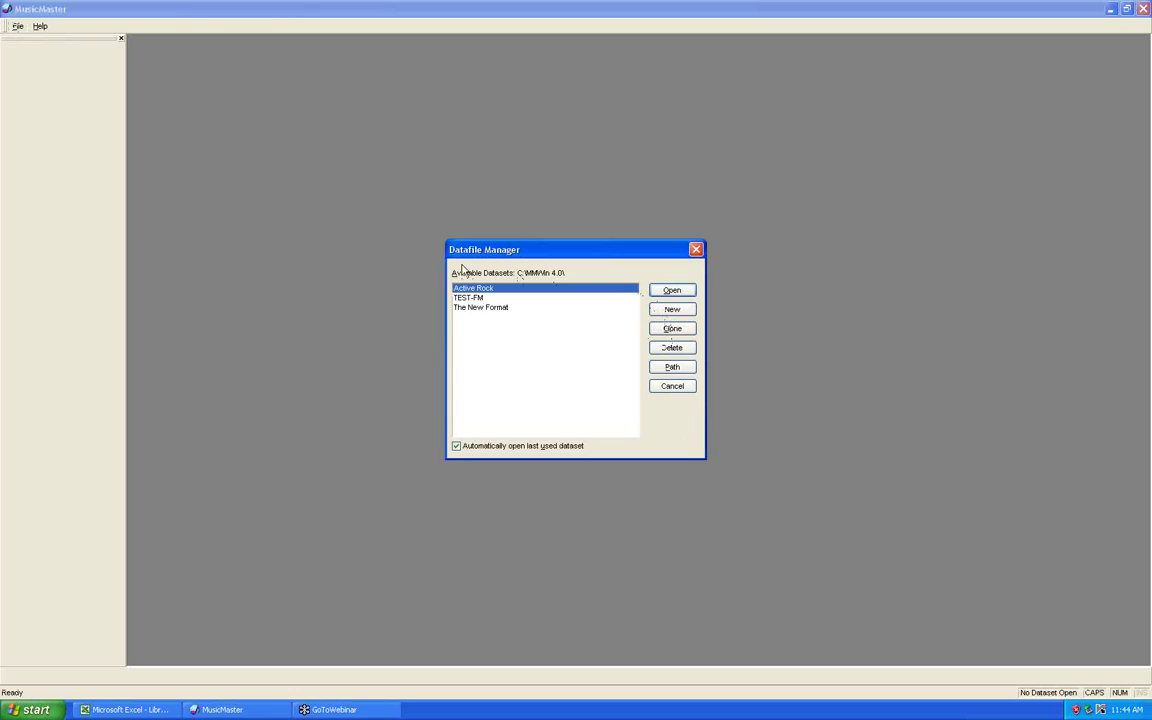
pyautogui.click(671, 330)
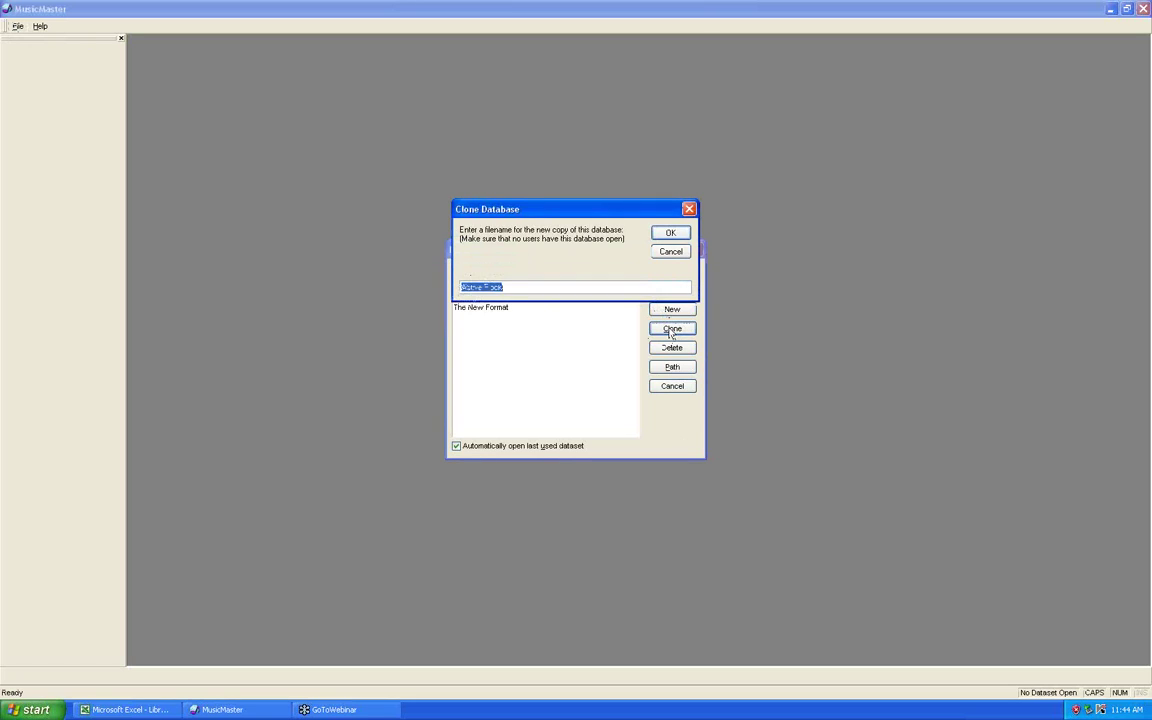
pyautogui.press('End')
pyautogui.click(462, 287)
pyautogui.write('new')
pyautogui.click(670, 232)
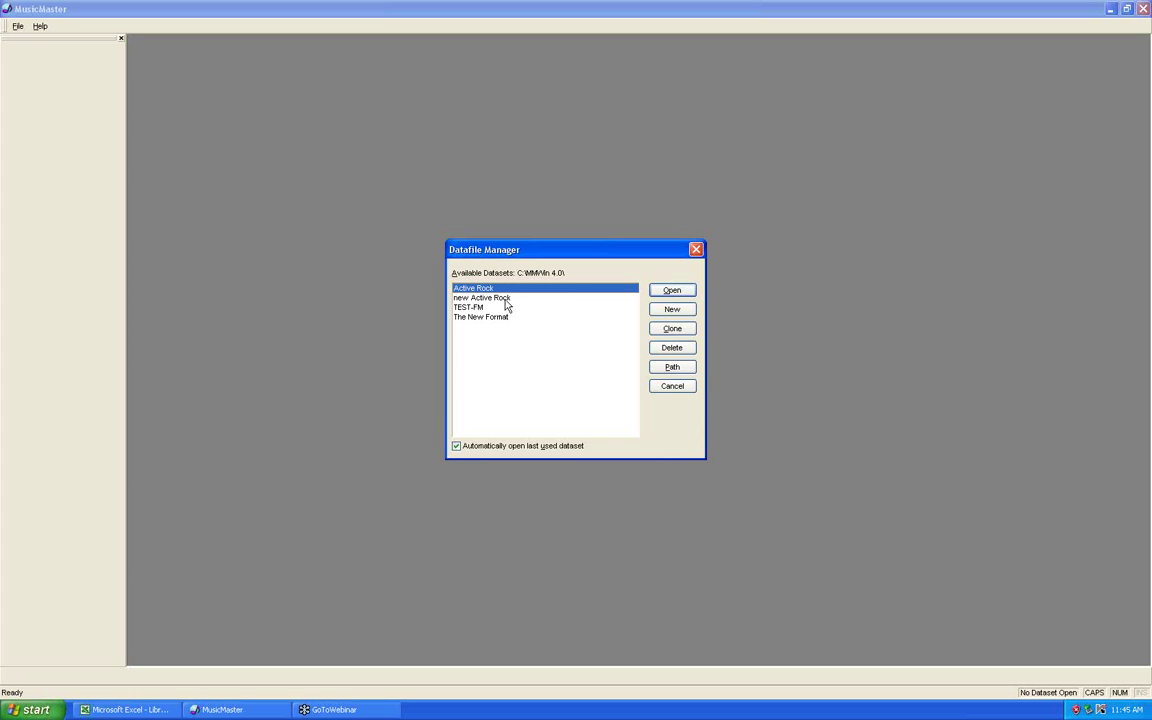
pyautogui.click(505, 300)
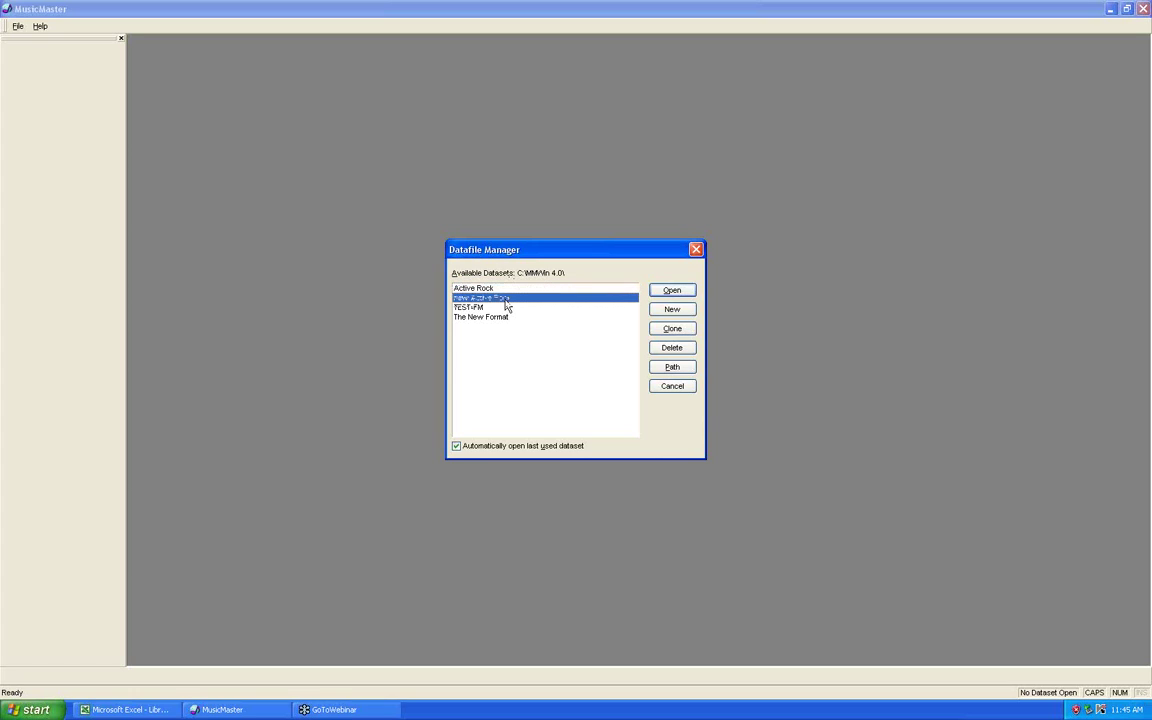
pyautogui.click(668, 293)
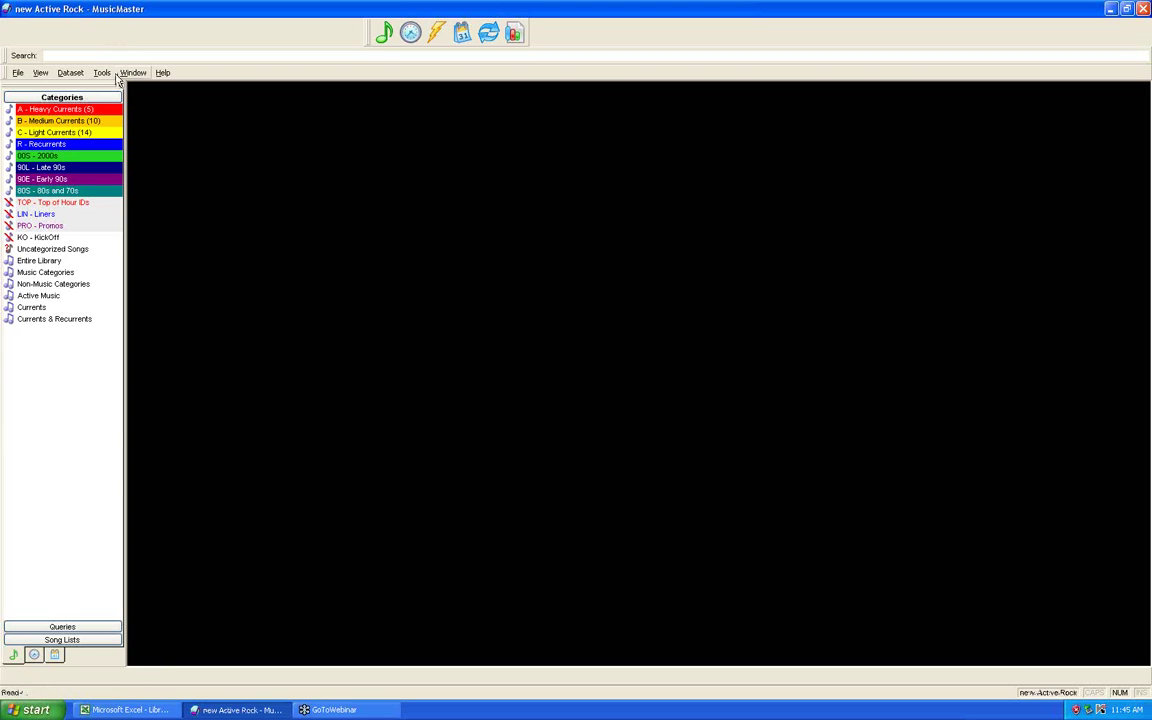
# Step: Look at the station name, logo and wallpaper settings under the Dataset Identification options, and leave without changing them
pyautogui.click(102, 73)
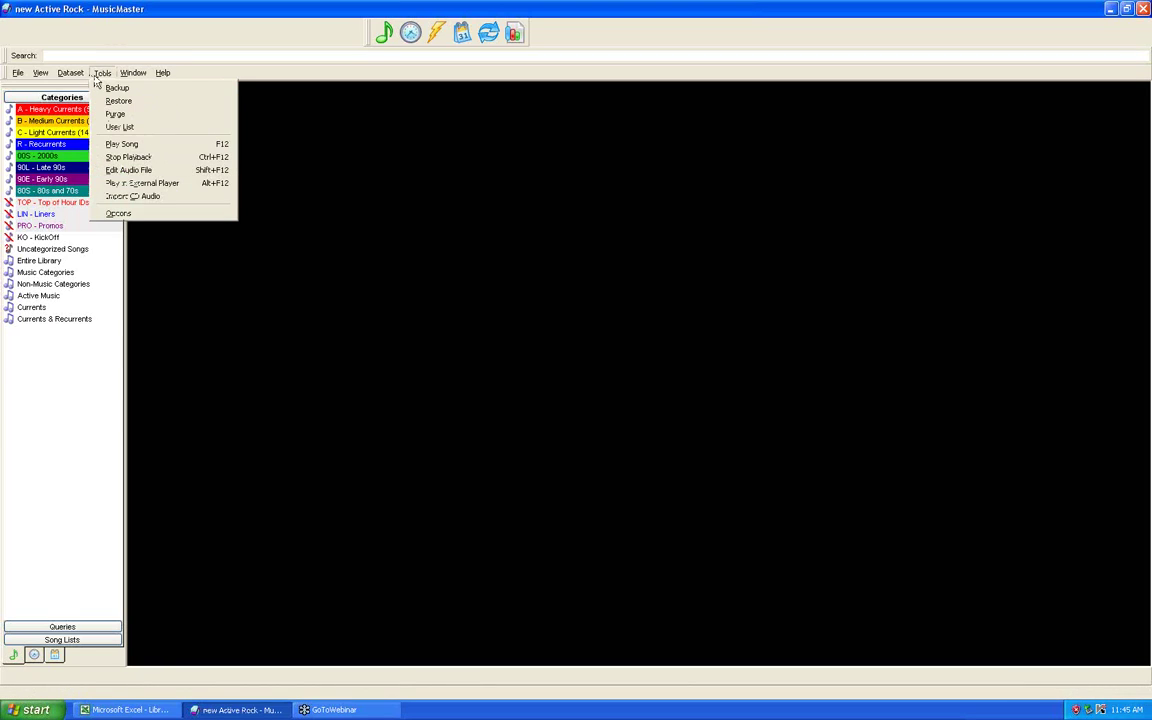
pyautogui.click(119, 213)
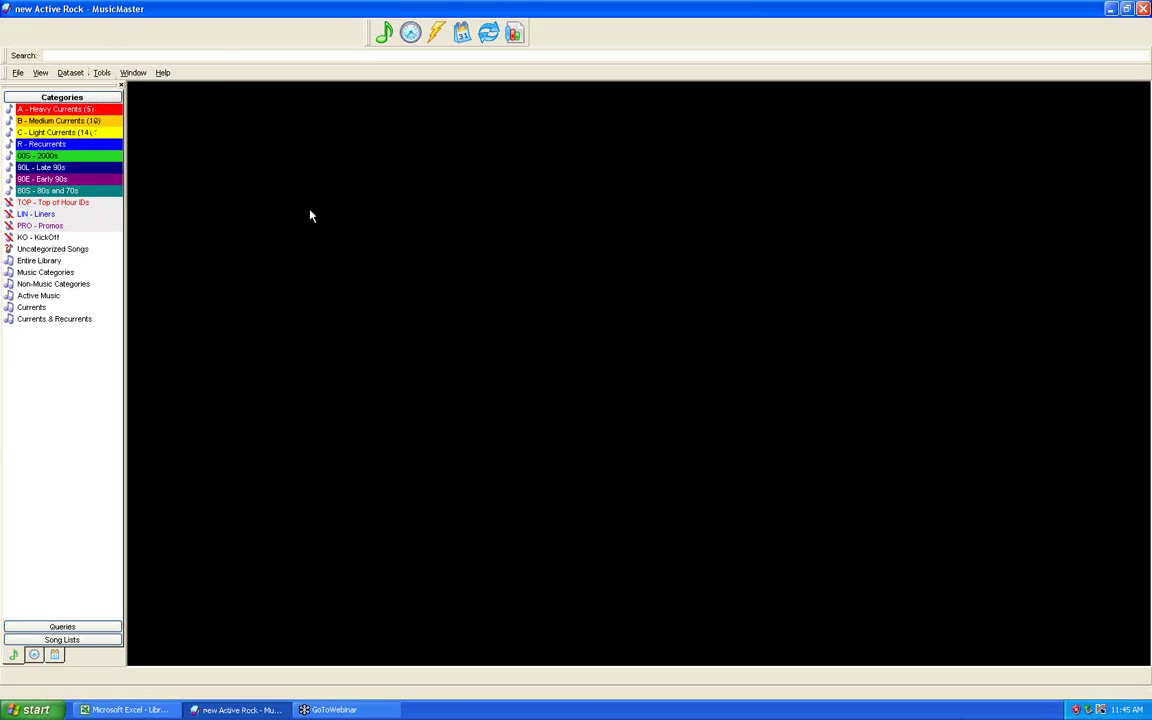
pyautogui.click(418, 297)
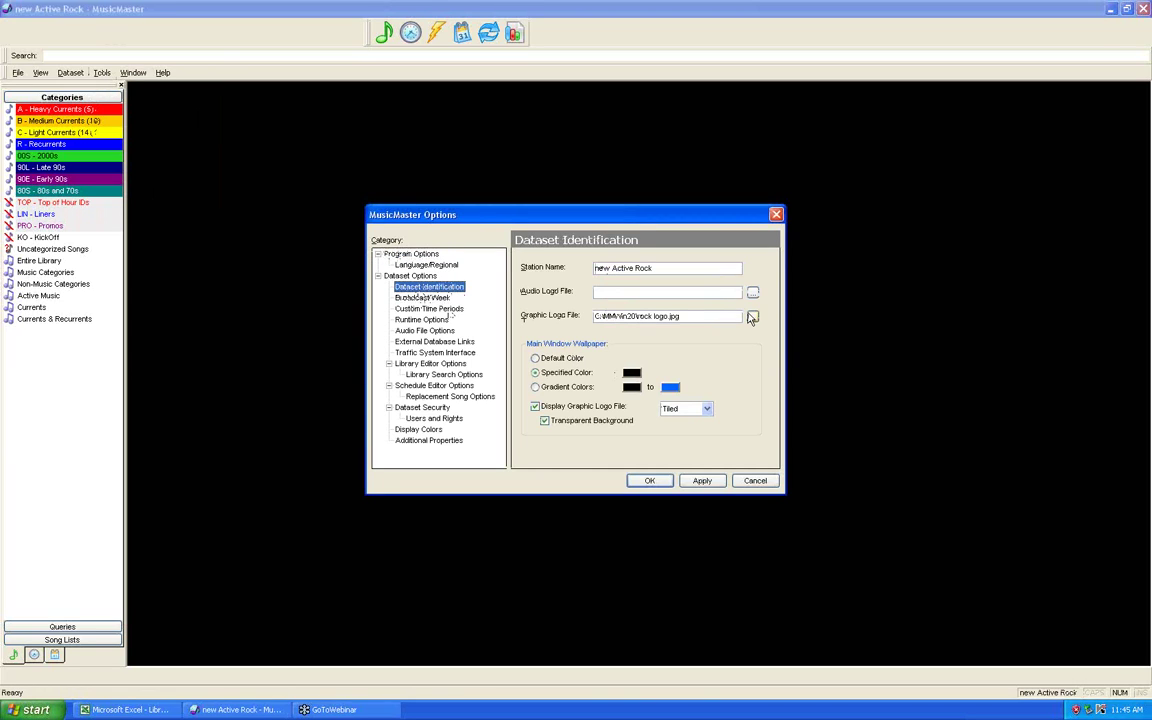
pyautogui.click(750, 483)
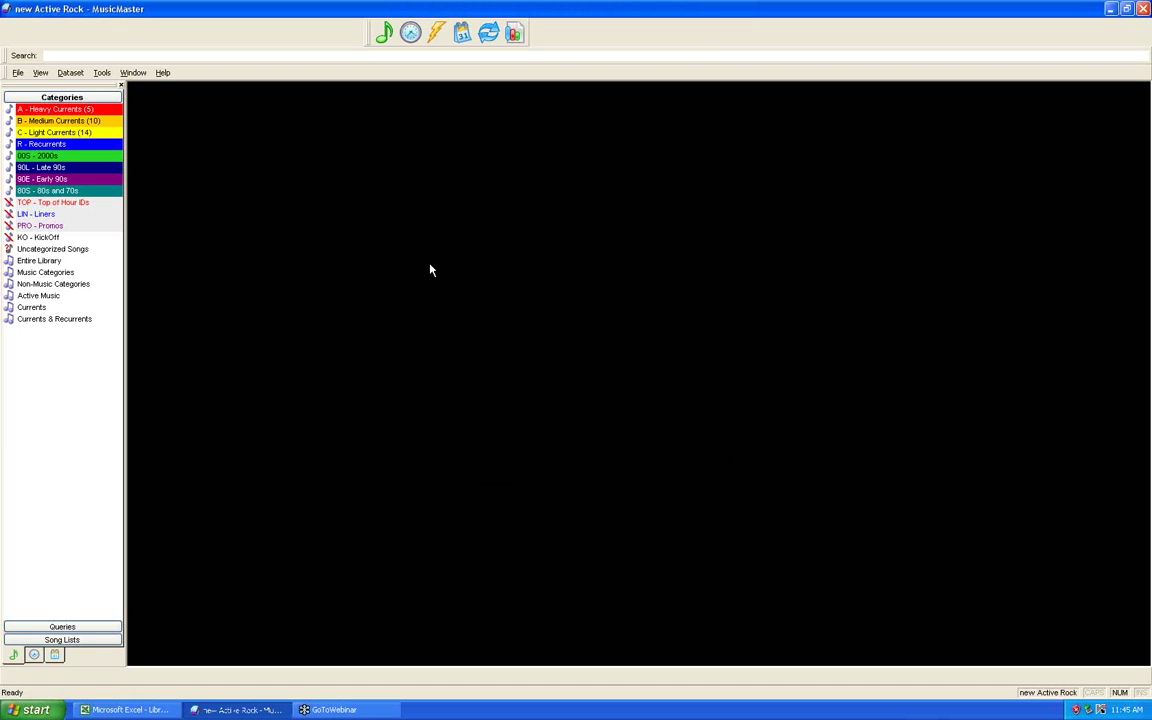
# Step: Perform a standard backup of the new Active Rock dataset
pyautogui.click(102, 72)
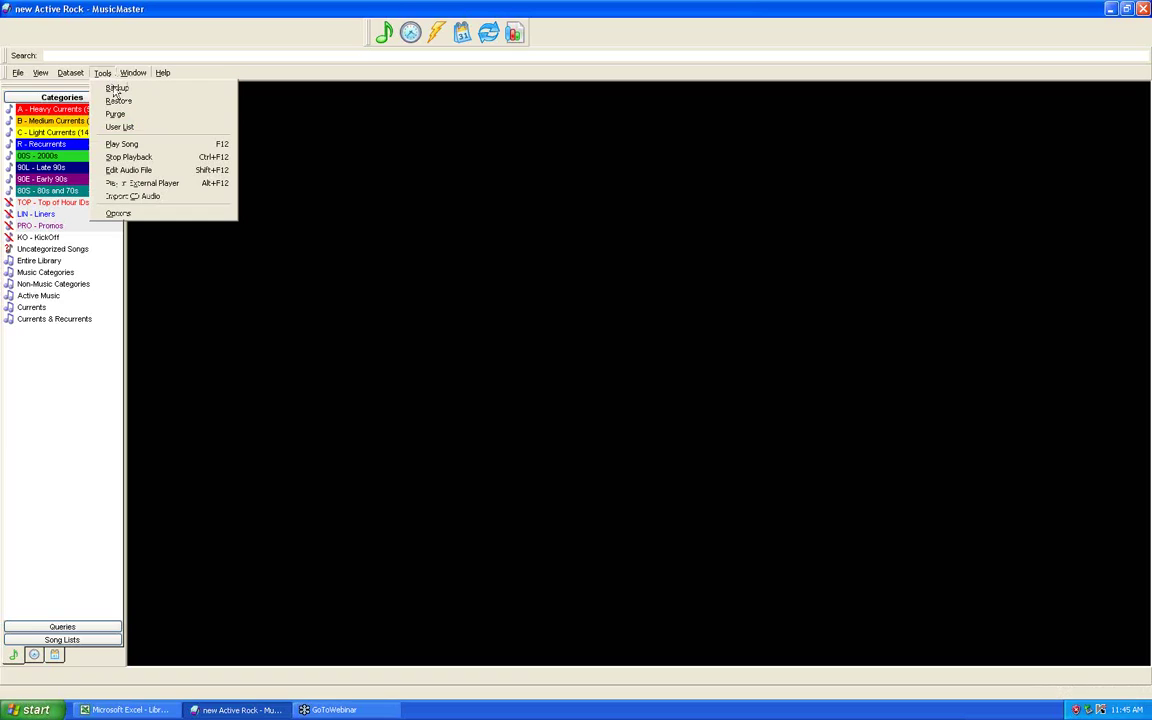
pyautogui.click(116, 89)
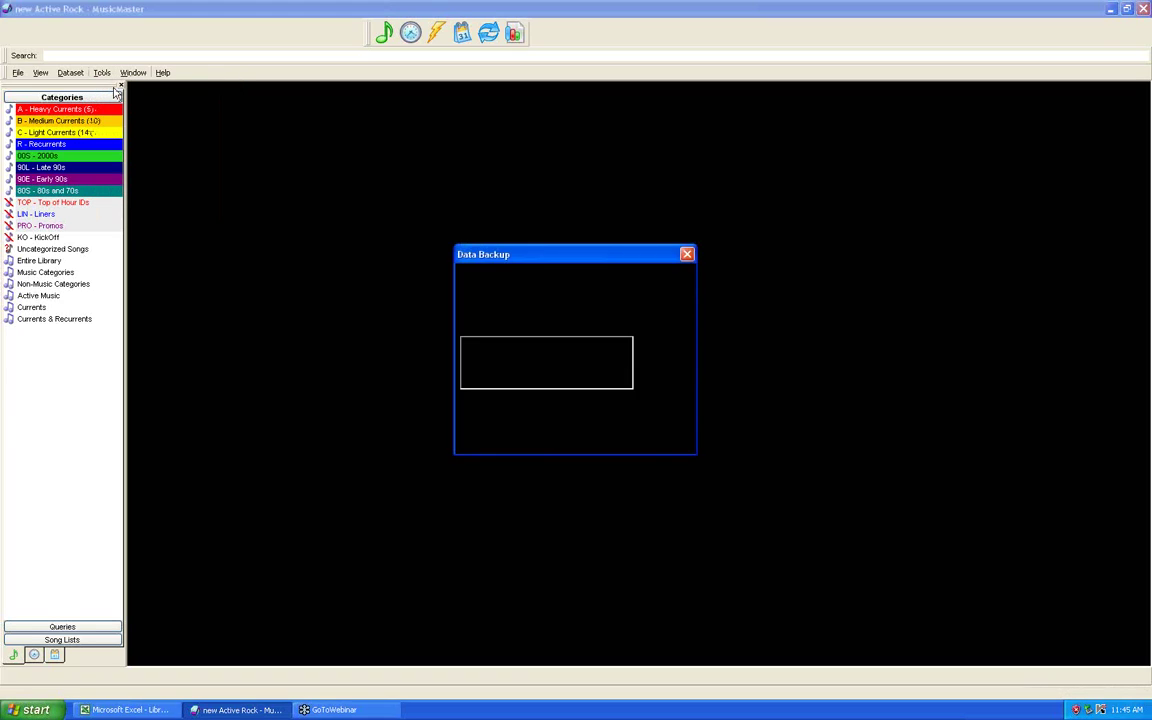
pyautogui.click(578, 299)
pyautogui.click(515, 395)
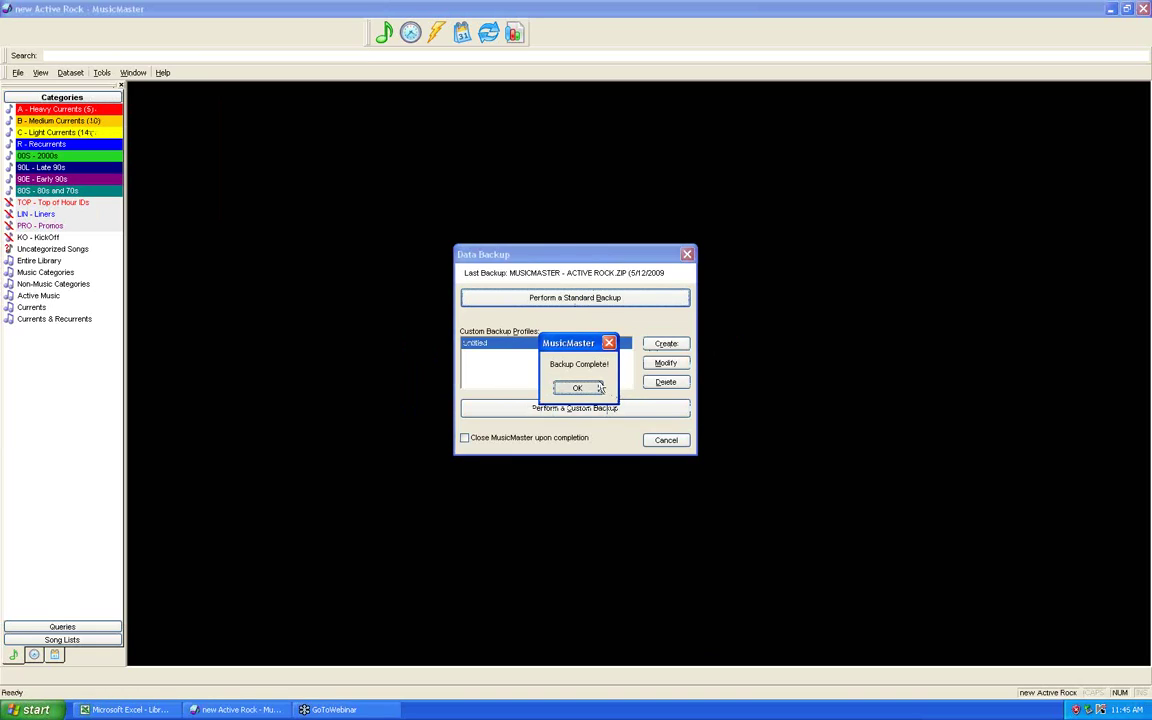
pyautogui.click(590, 388)
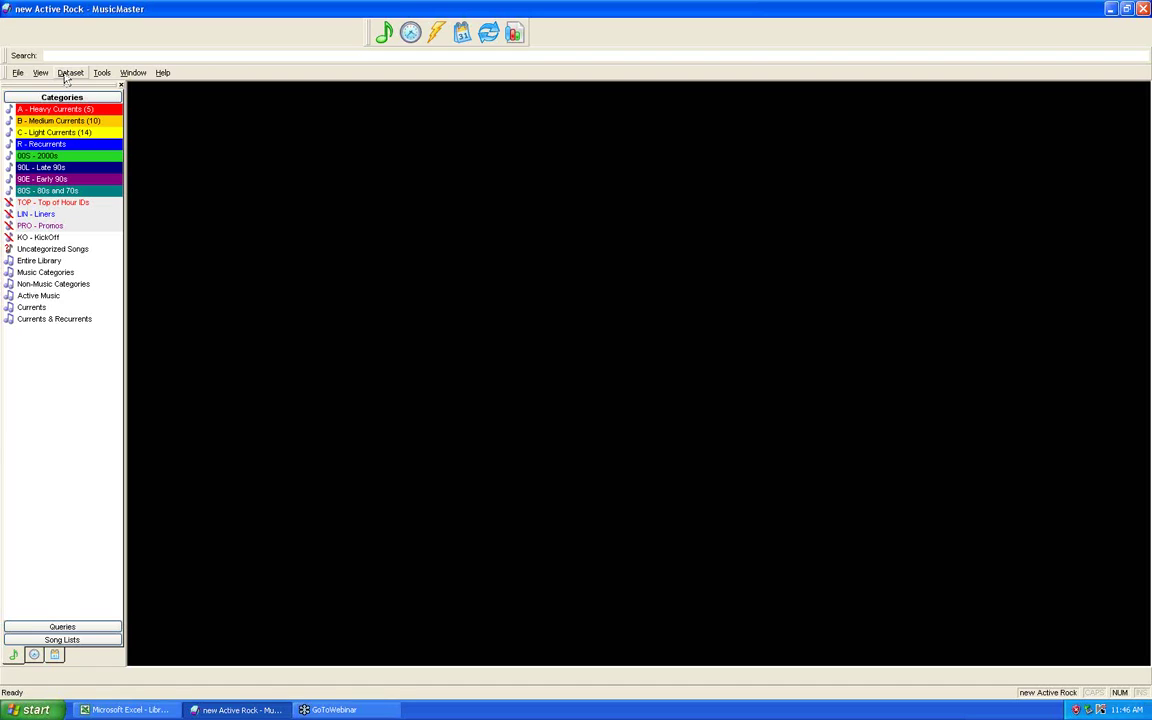
# Step: Clear all play history and counters from the new Active Rock dataset with the Purge History function
pyautogui.click(66, 78)
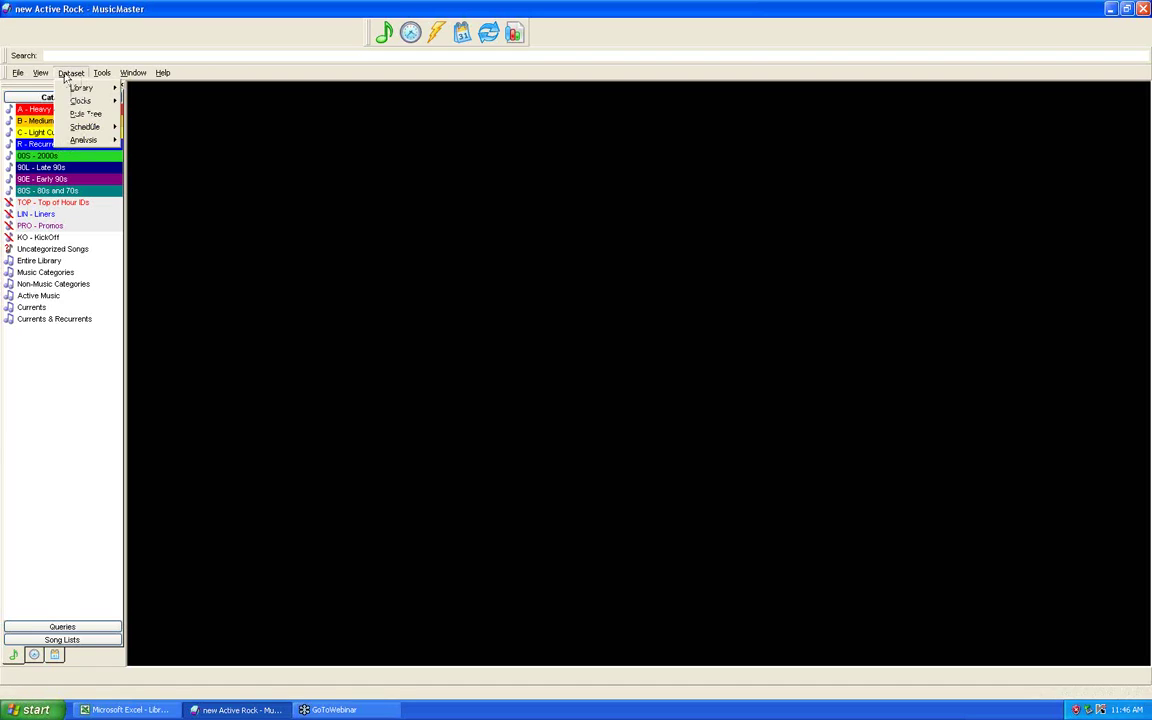
pyautogui.moveTo(87, 135)
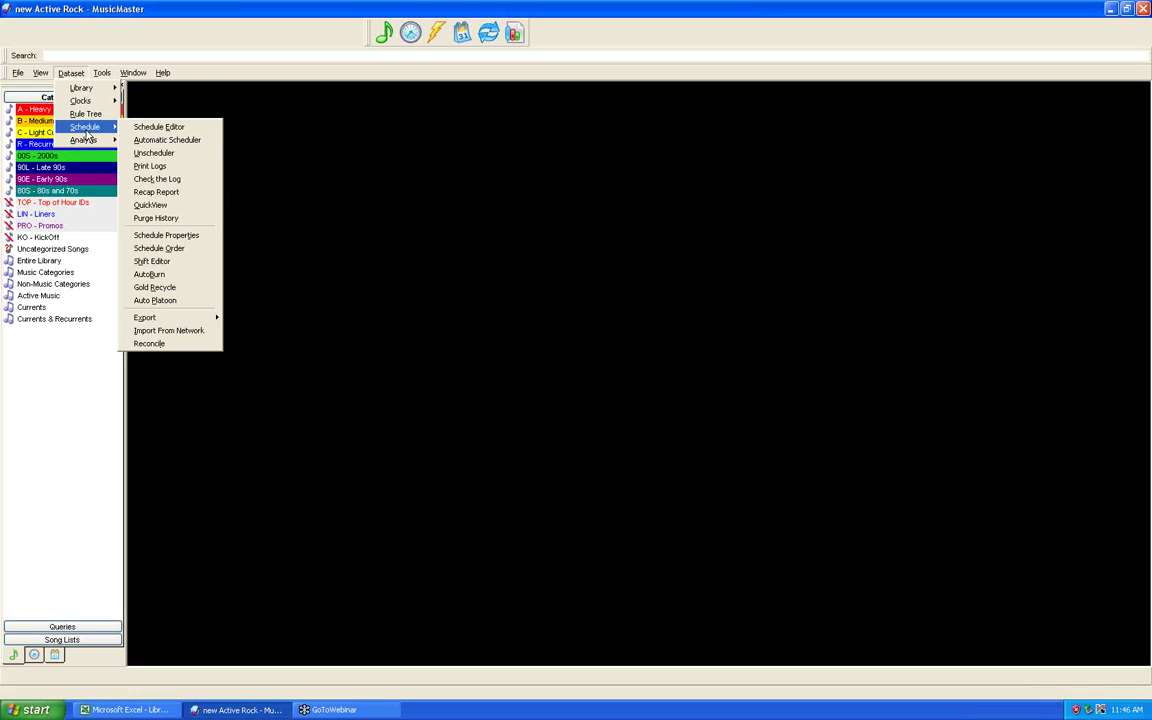
pyautogui.click(176, 218)
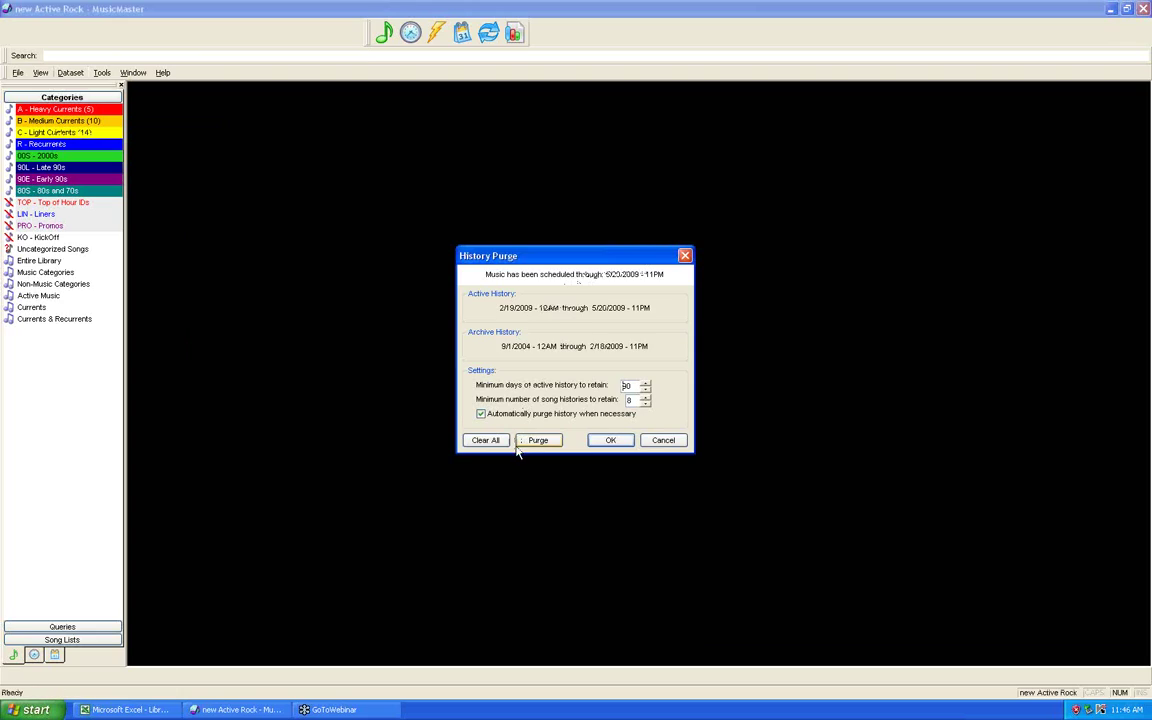
pyautogui.click(485, 440)
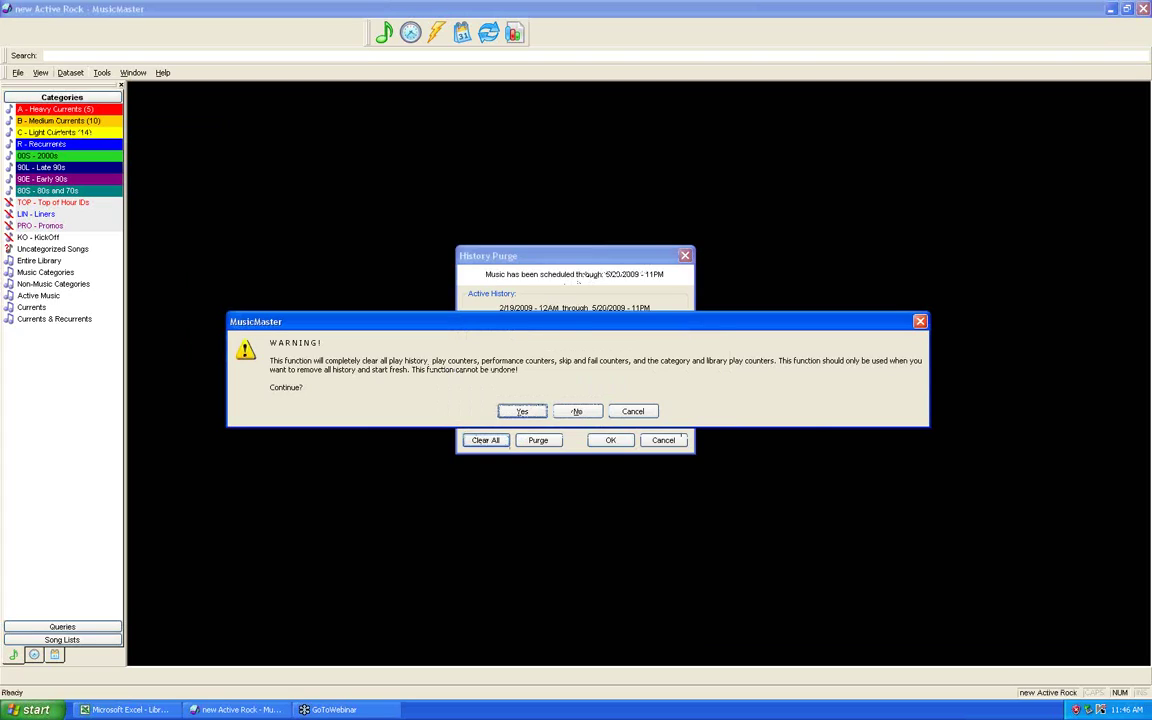
pyautogui.click(522, 412)
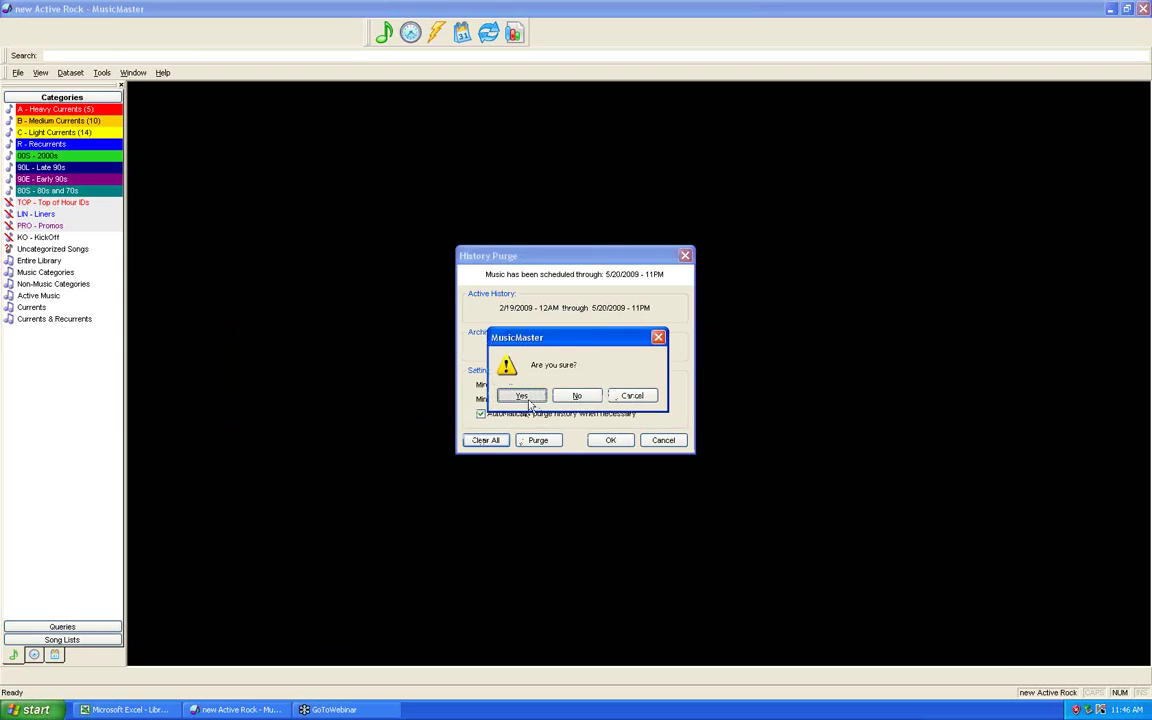
pyautogui.click(522, 396)
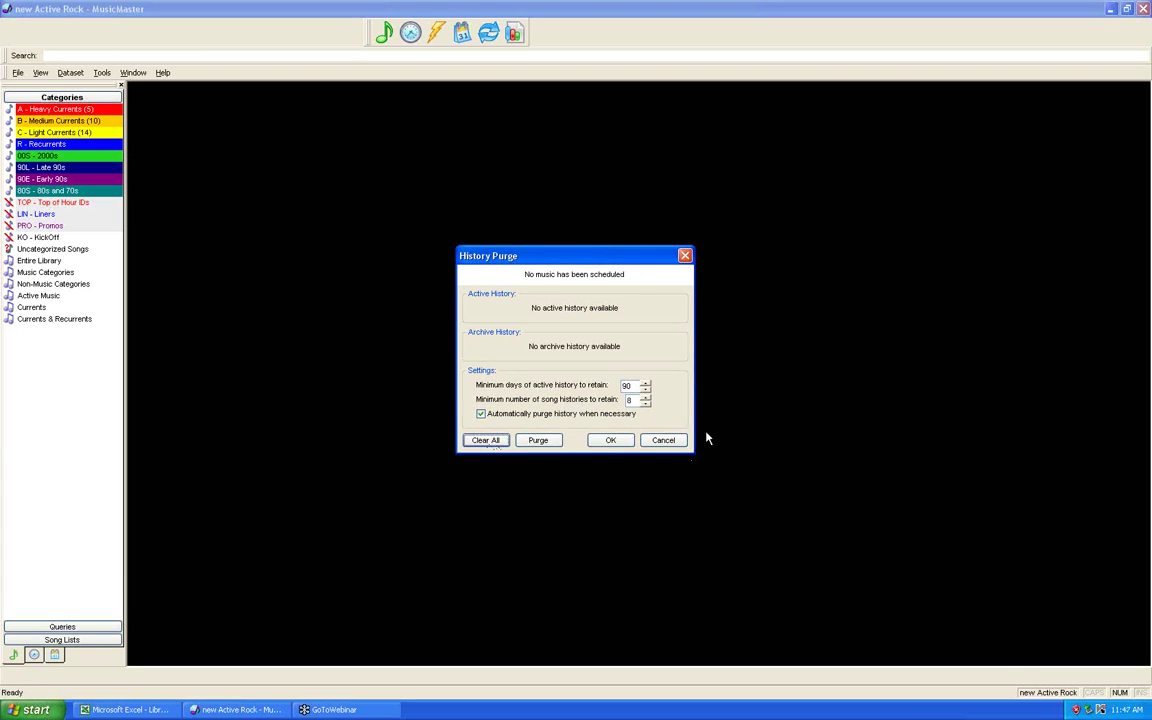
# Step: Close the history purge settings and query the entire library in Library Maintenance
pyautogui.click(609, 443)
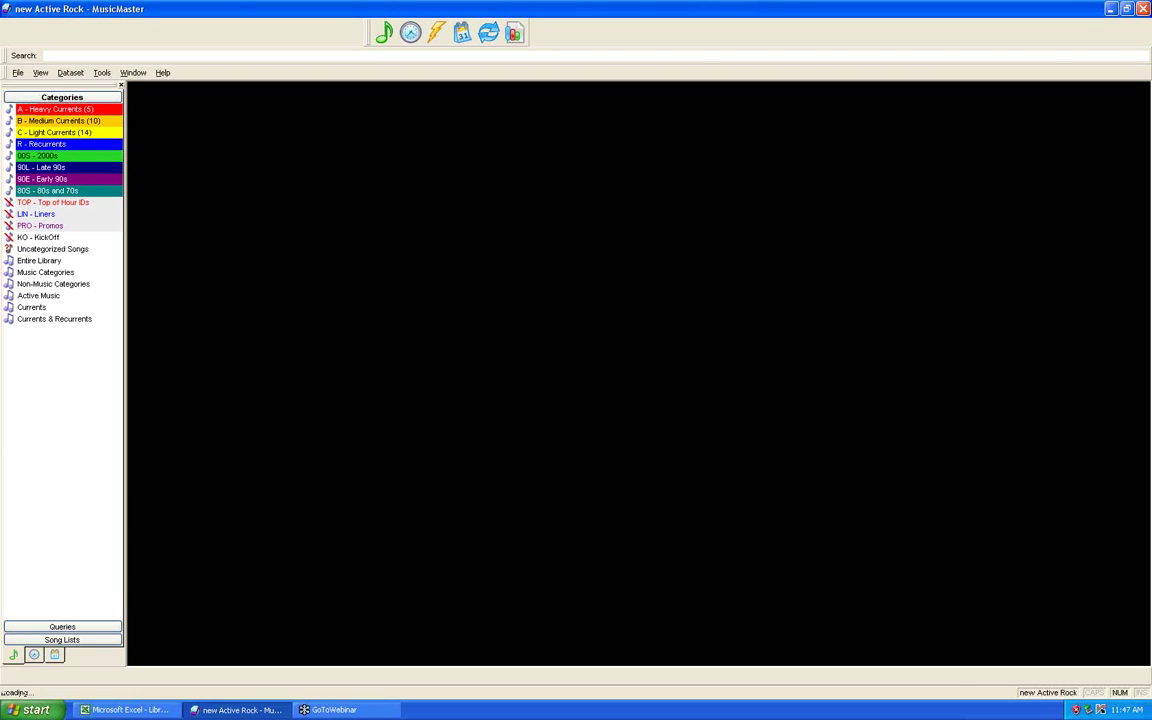
pyautogui.doubleClick(66, 109)
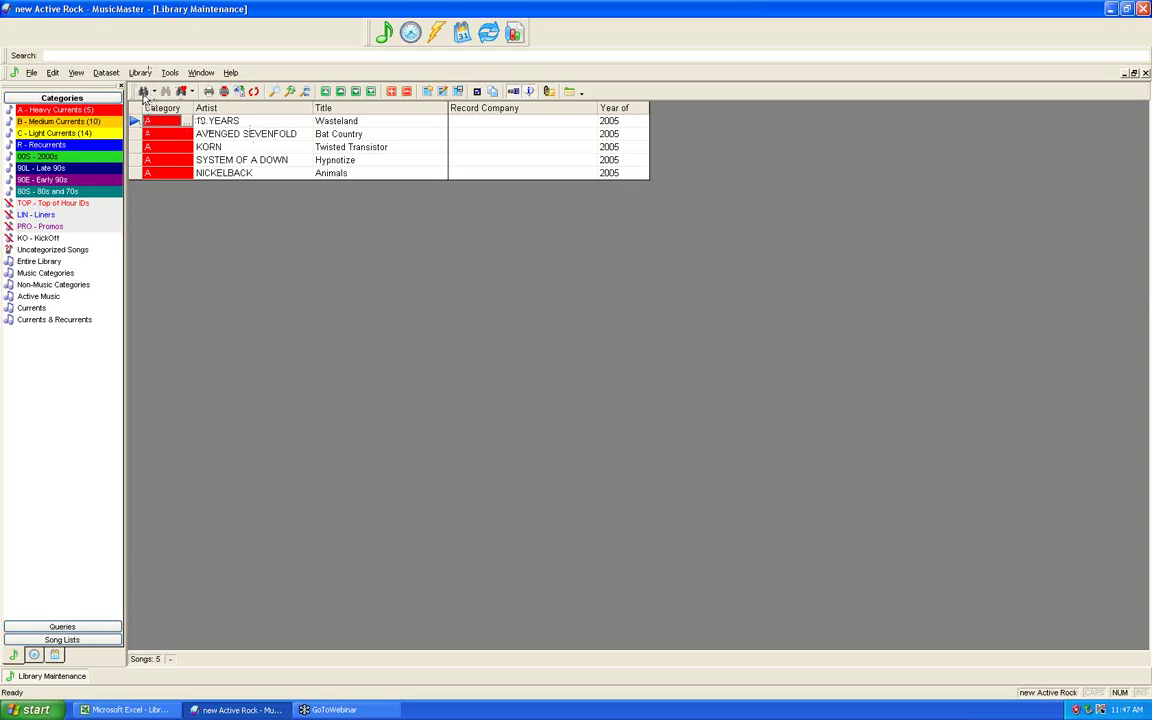
pyautogui.click(144, 92)
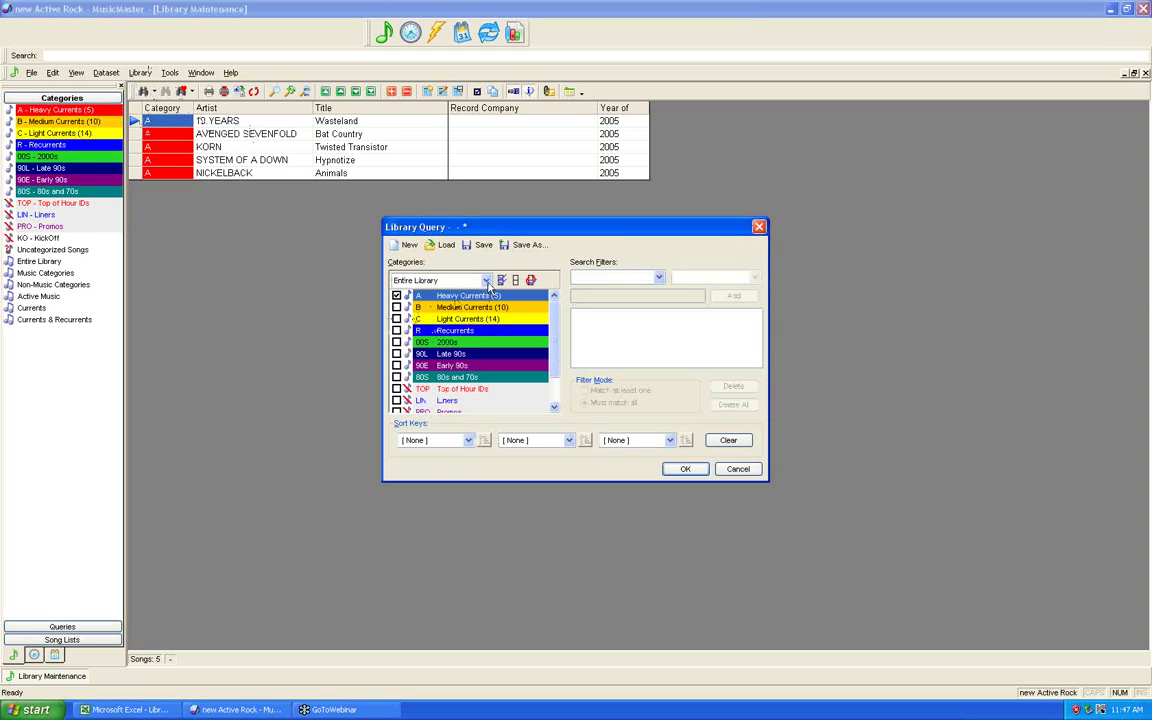
pyautogui.click(690, 470)
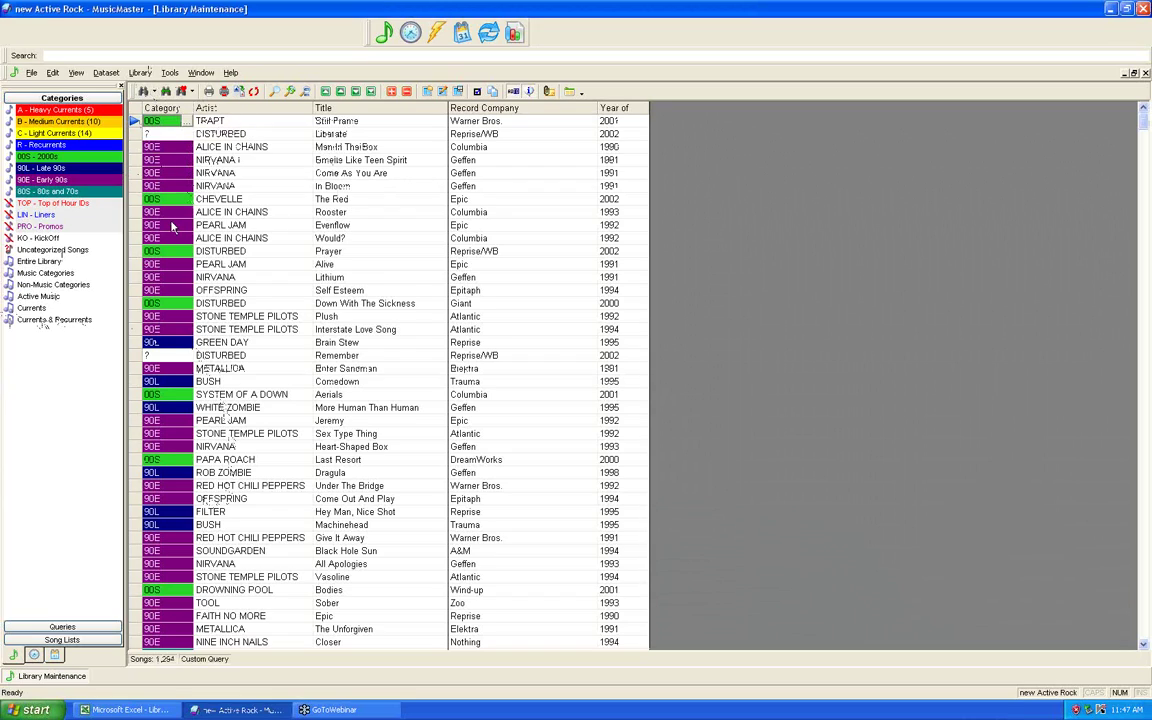
# Step: Delete all songs in the query from the library
pyautogui.rightClick(135, 121)
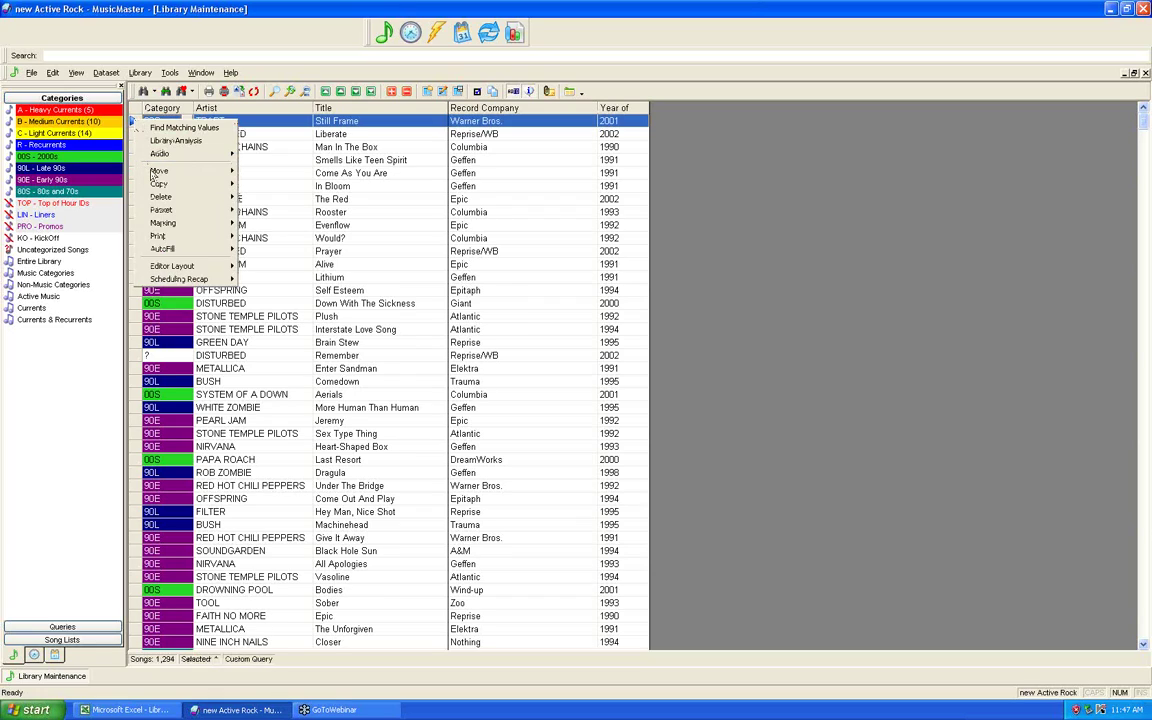
pyautogui.moveTo(160, 197)
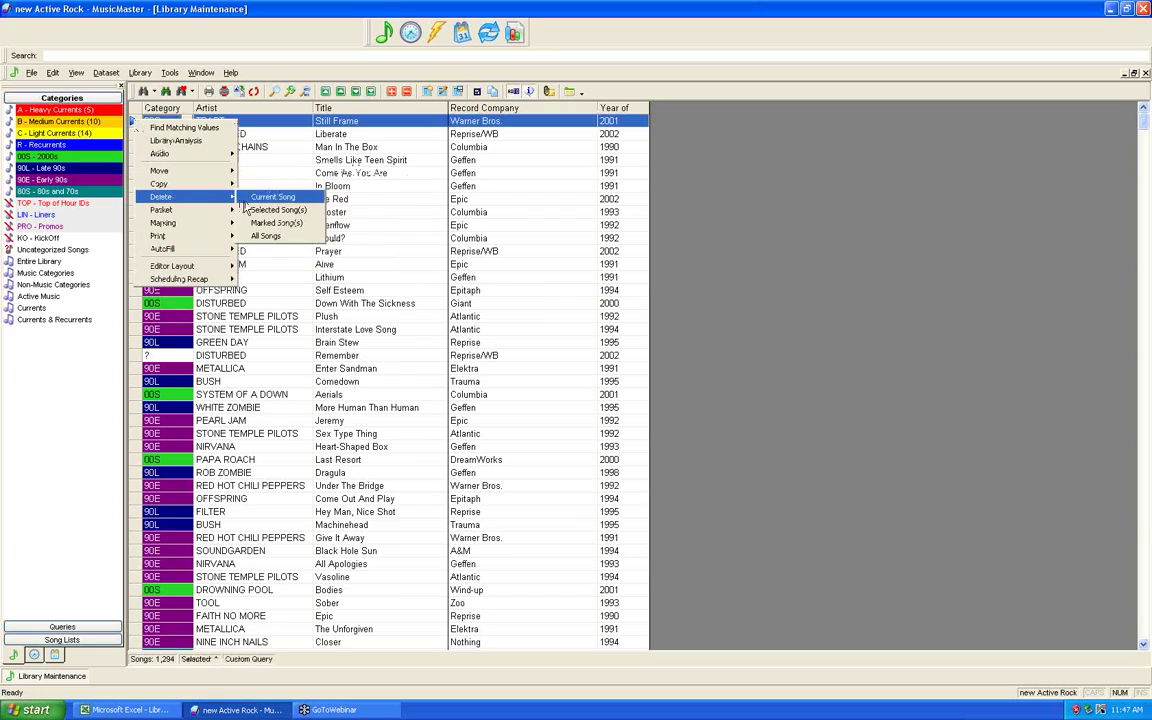
pyautogui.click(262, 236)
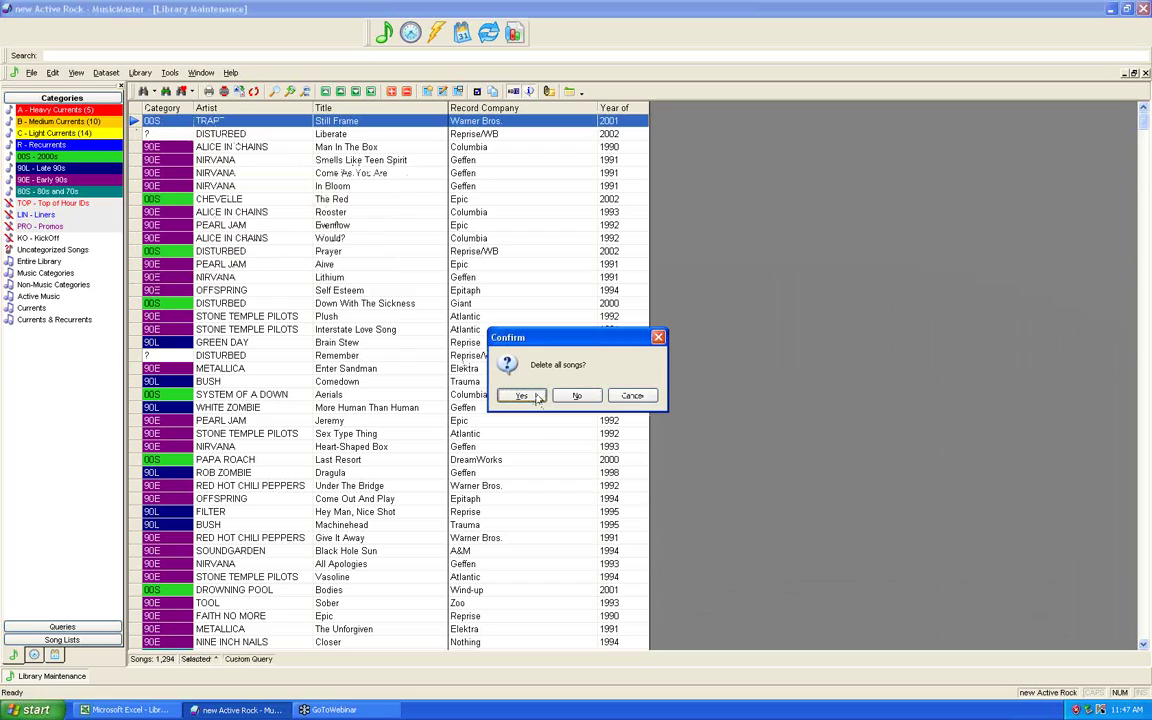
pyautogui.click(484, 358)
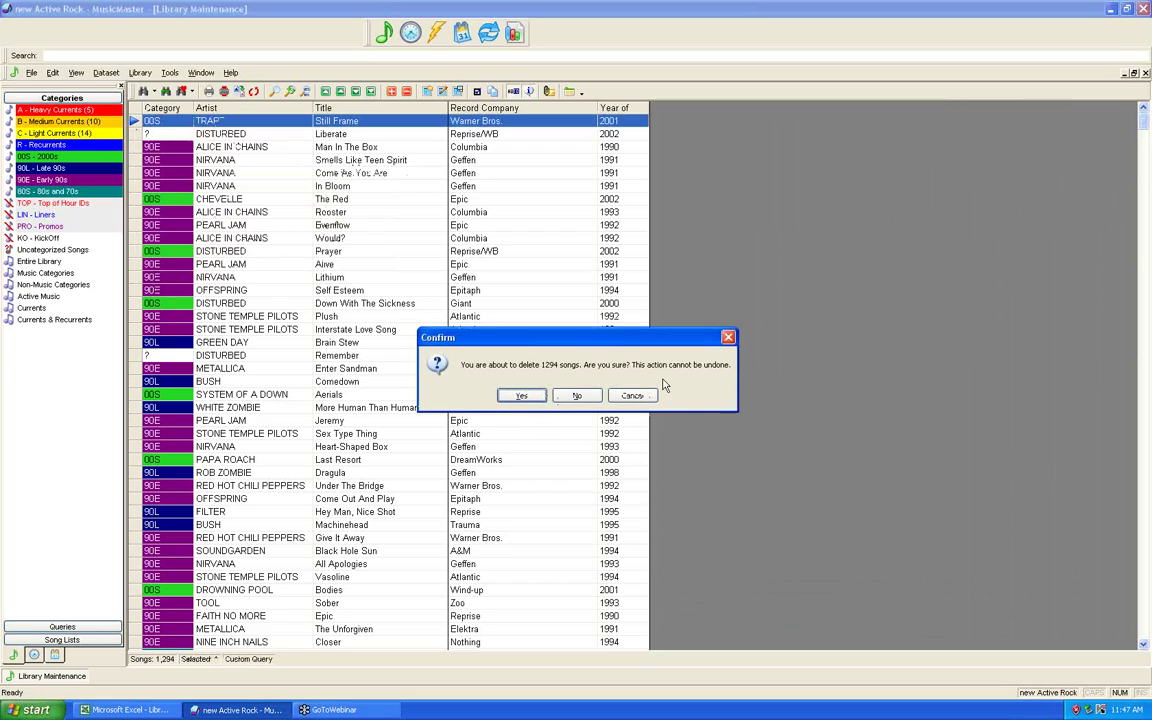
pyautogui.click(522, 397)
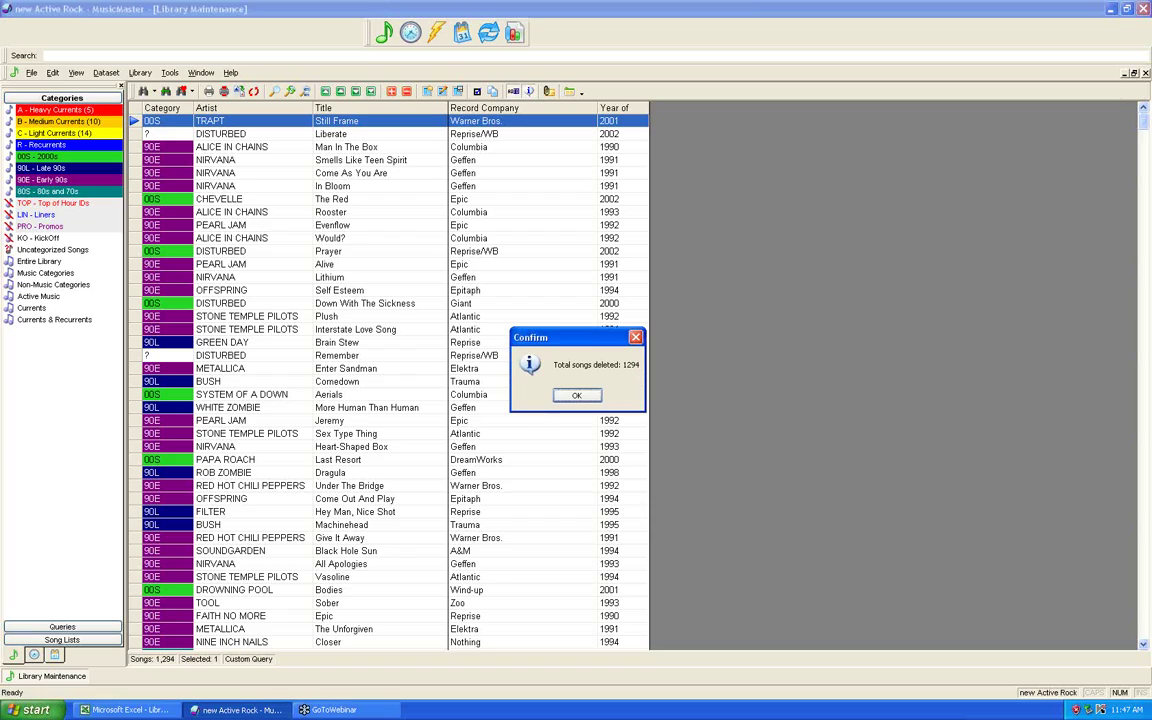
pyautogui.click(570, 396)
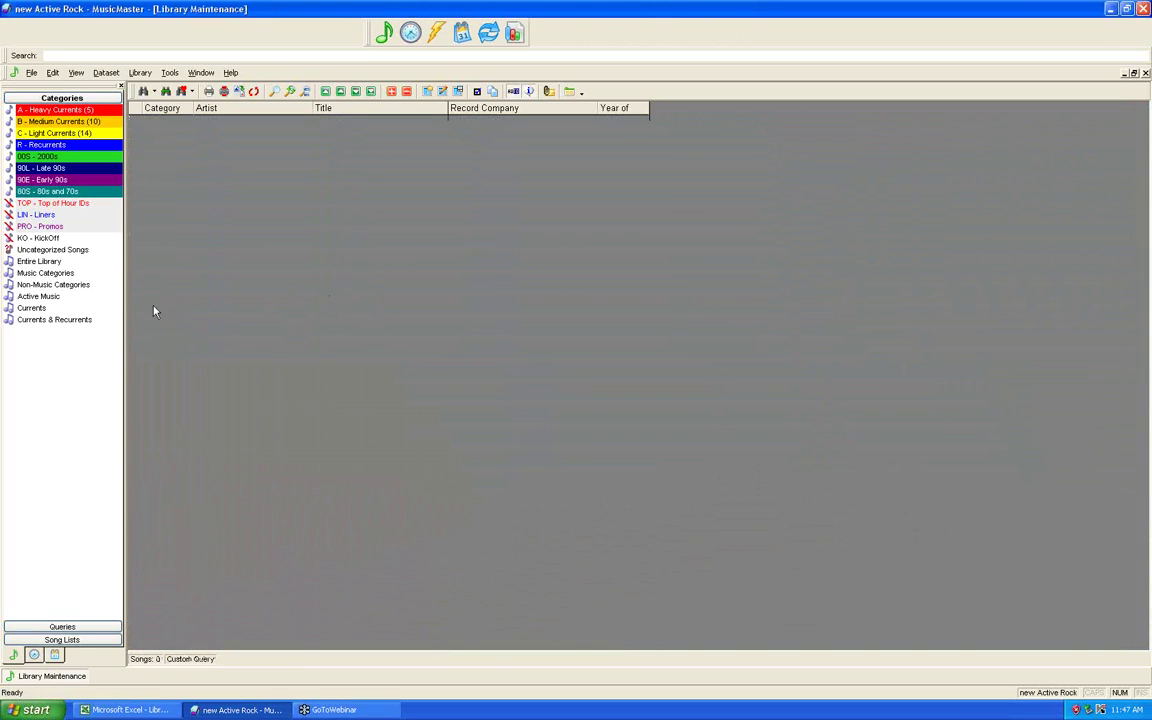
# Step: Delete the saved Title query
pyautogui.click(62, 626)
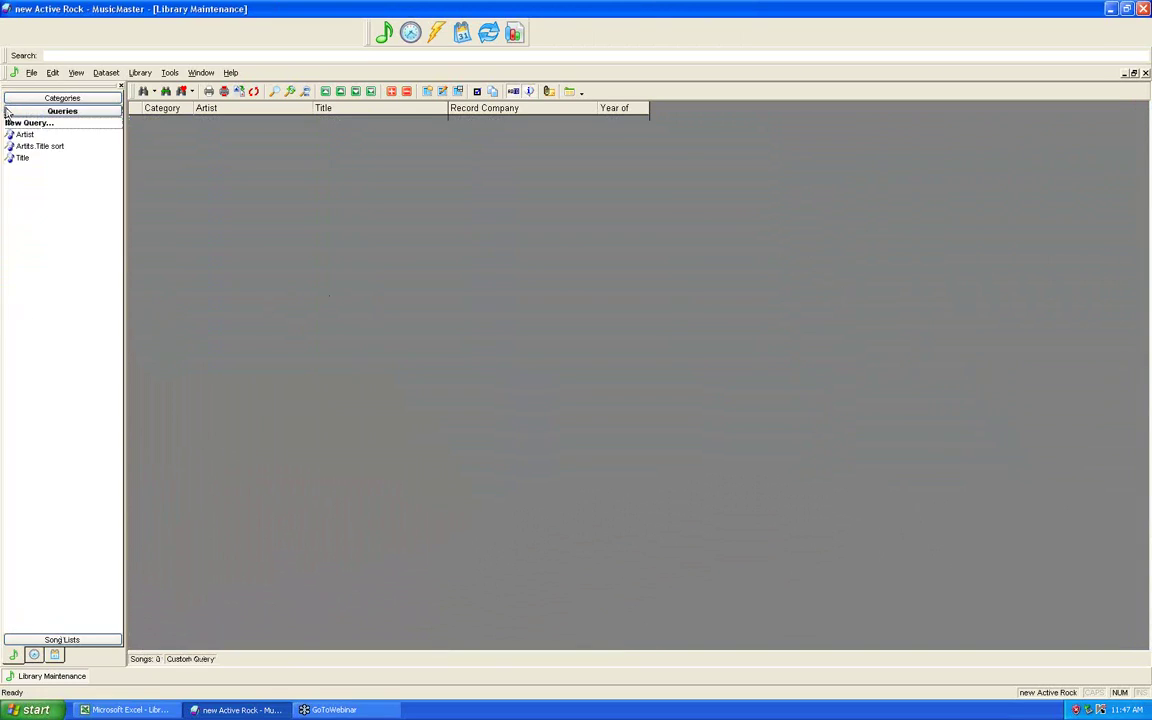
pyautogui.rightClick(24, 157)
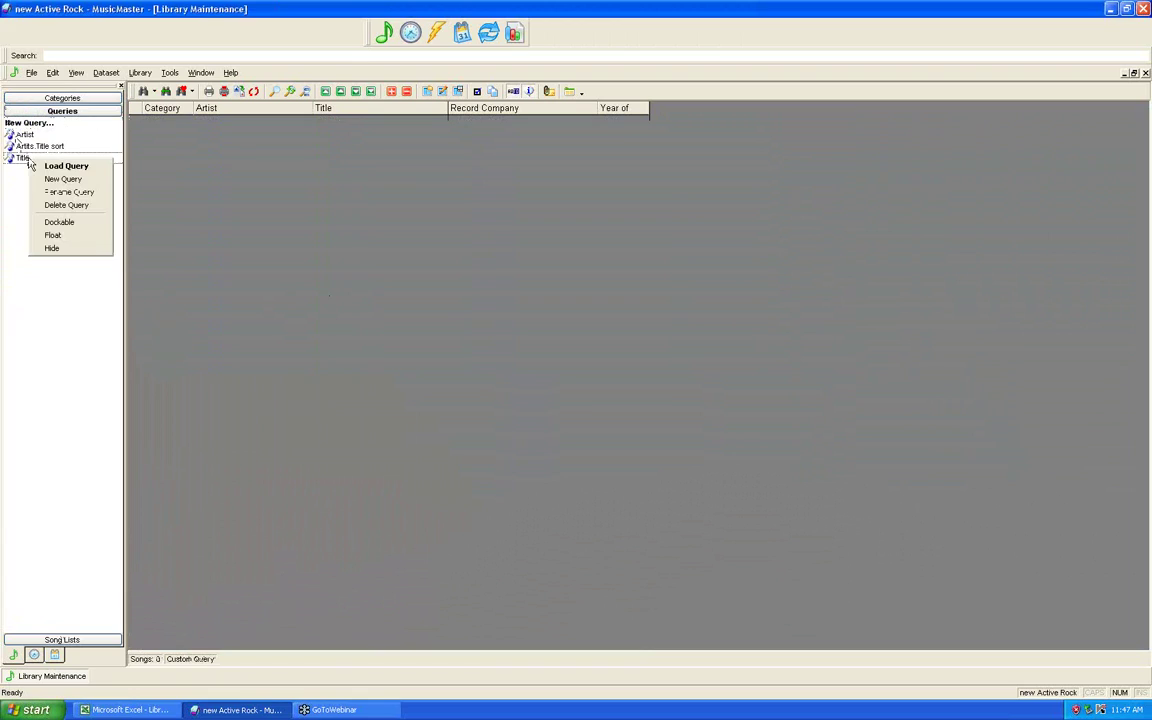
pyautogui.click(66, 204)
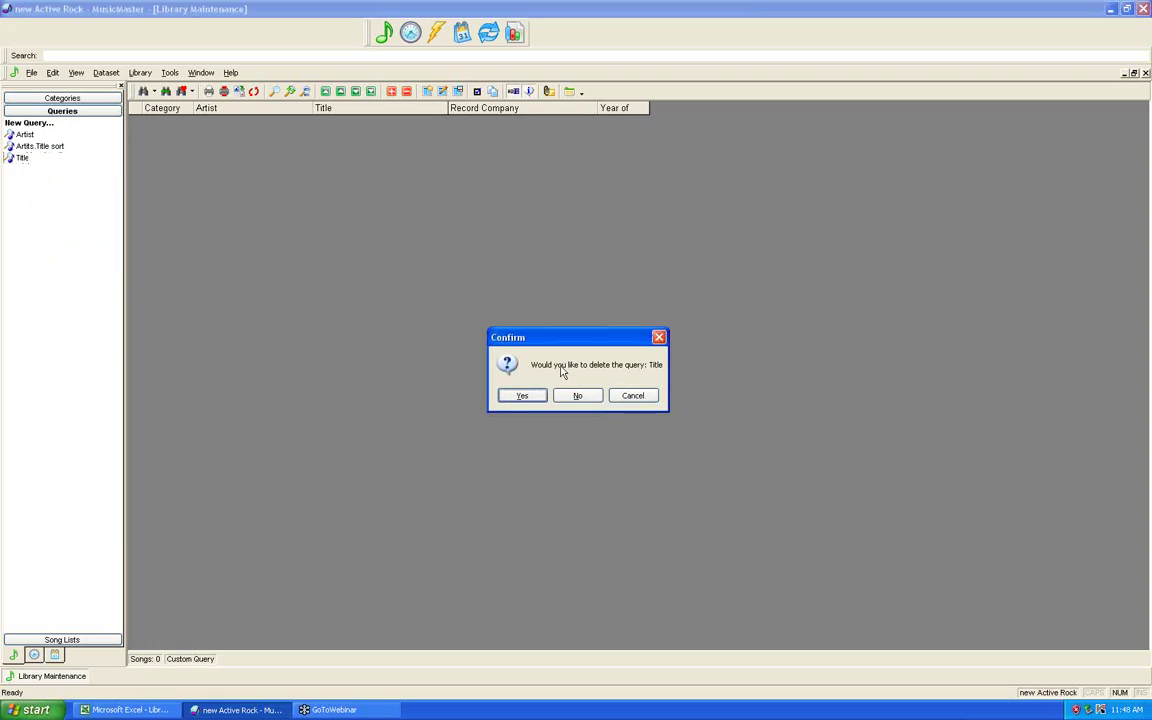
pyautogui.click(518, 397)
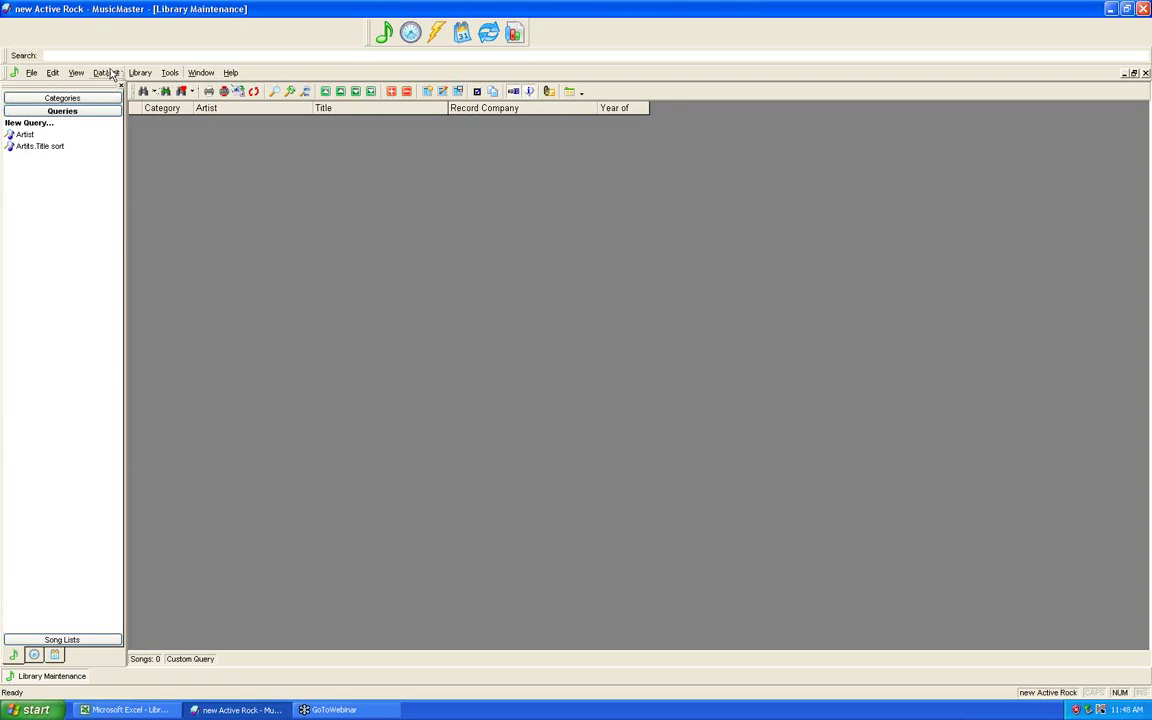
# Step: Run the Unpacket utility from the Packet Editor with deletion of empty packets enabled, then close the editor
pyautogui.click(106, 73)
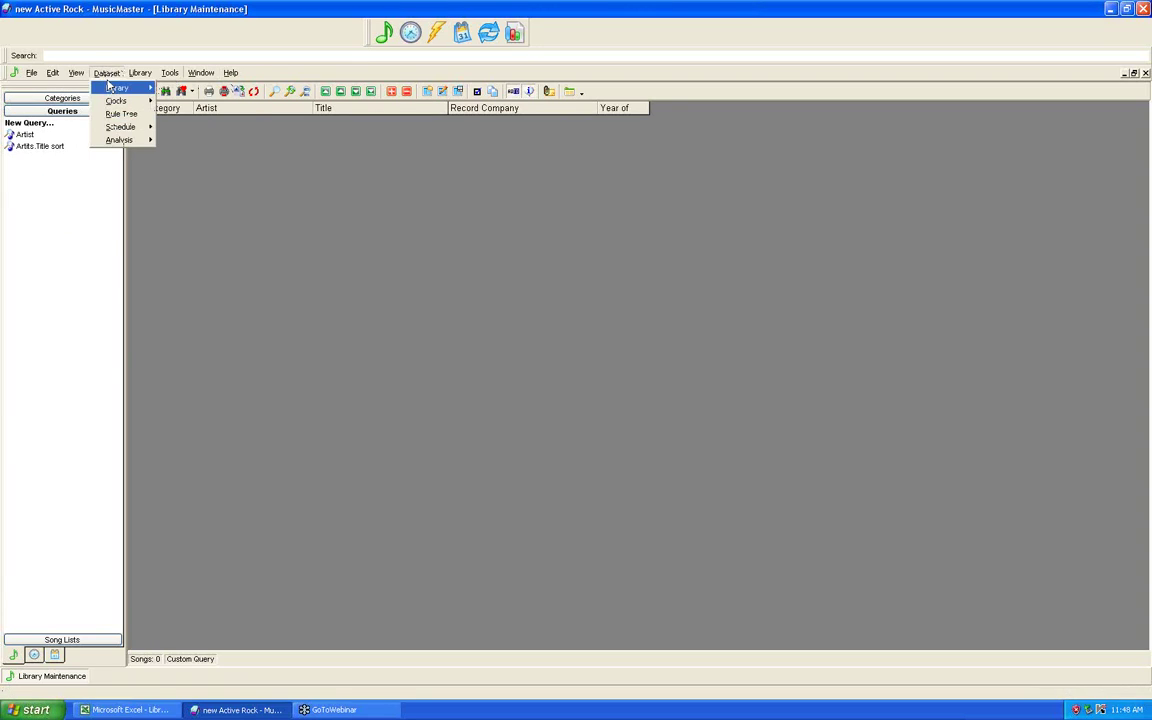
pyautogui.moveTo(109, 85)
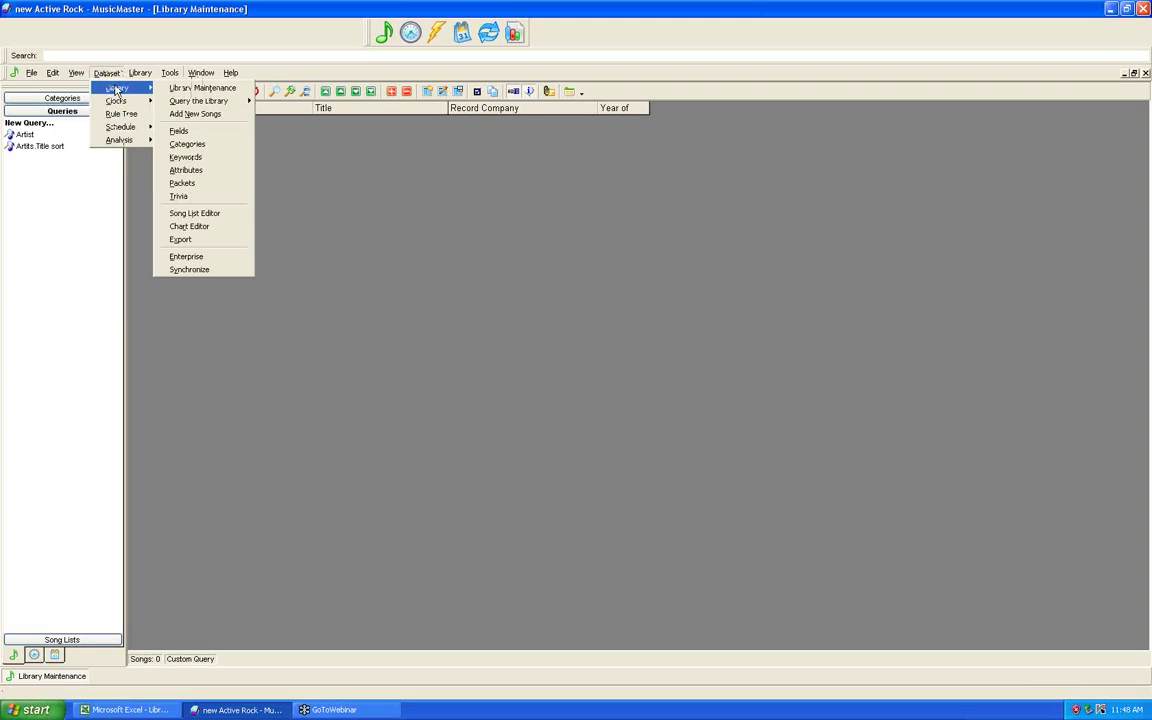
pyautogui.click(183, 183)
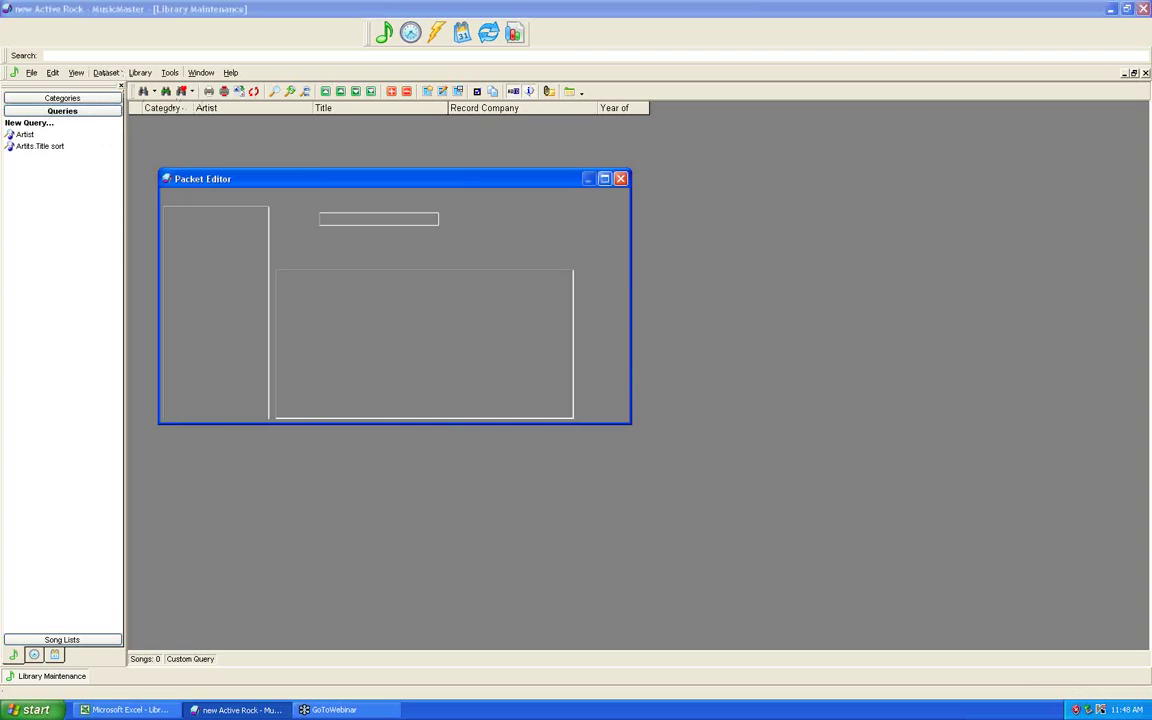
pyautogui.click(200, 224)
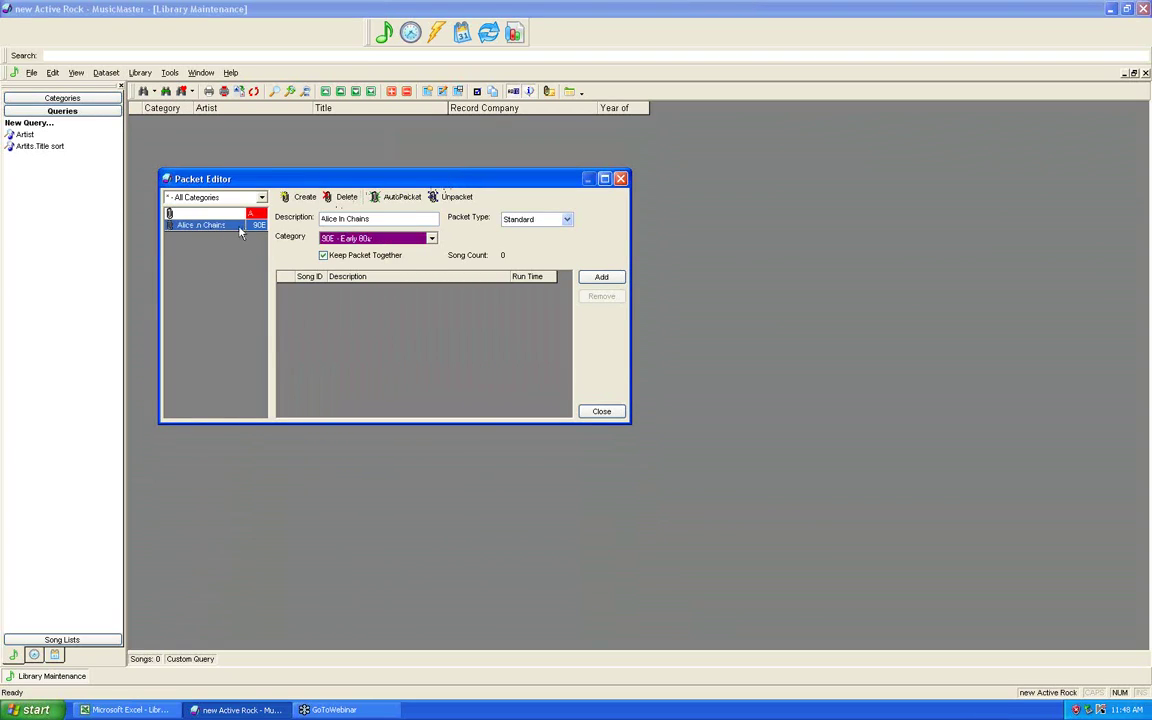
pyautogui.click(457, 197)
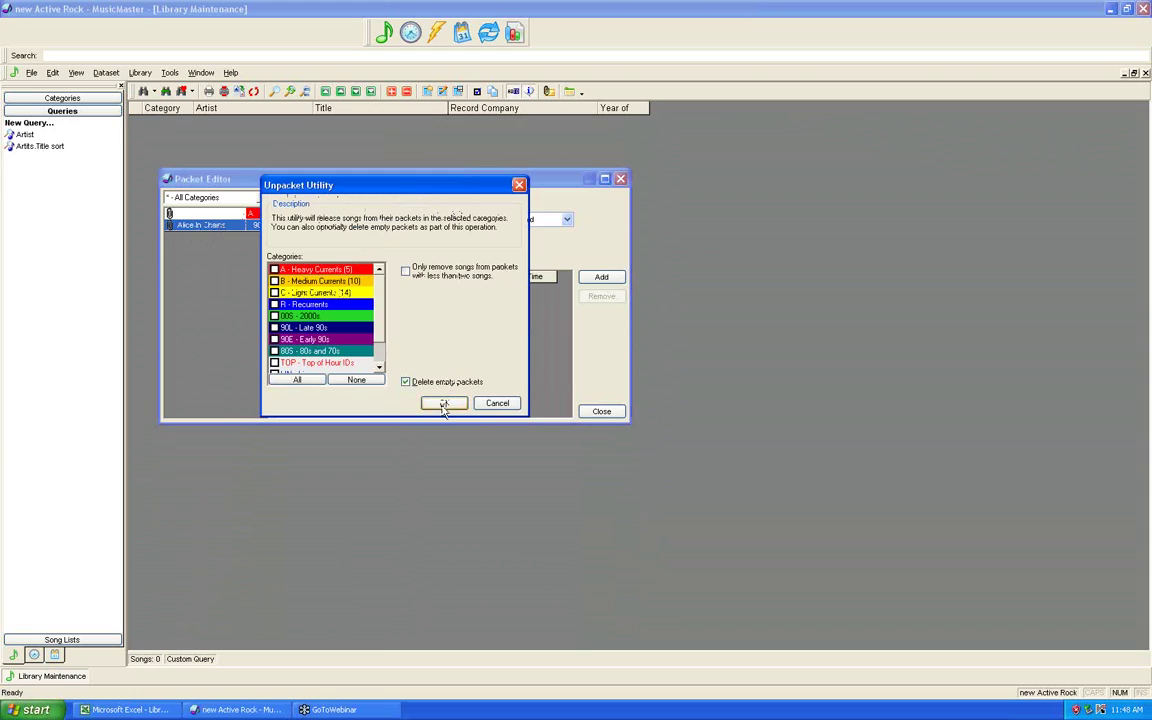
pyautogui.click(444, 403)
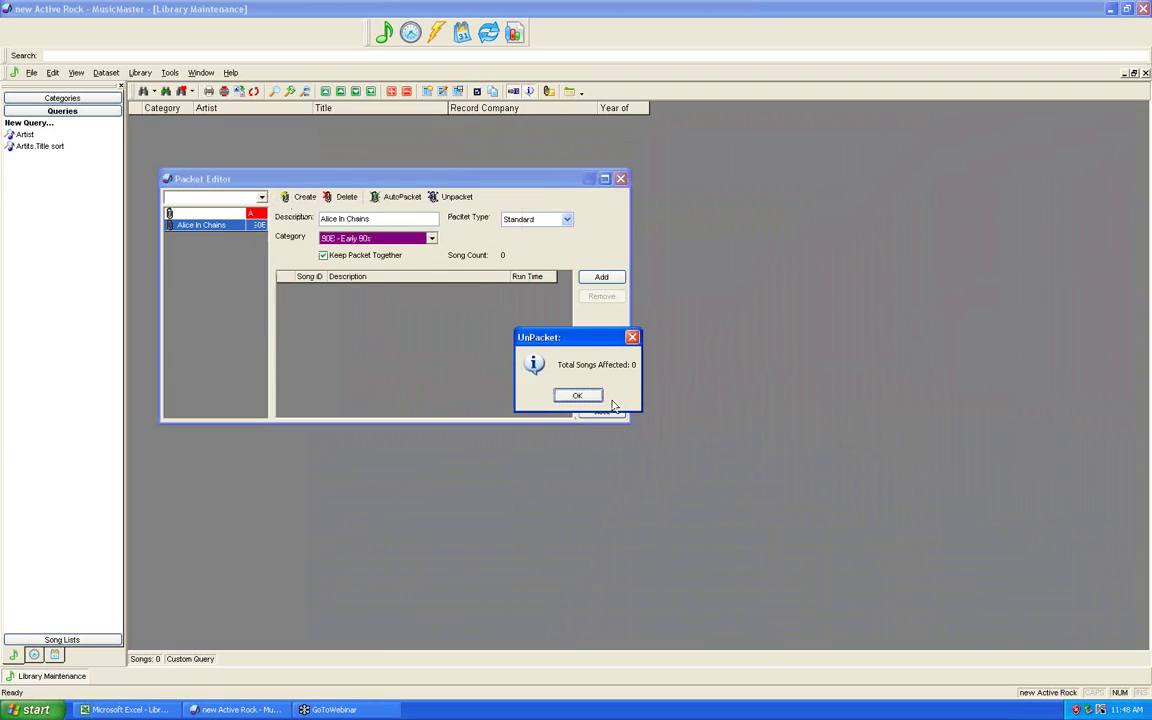
pyautogui.click(587, 394)
pyautogui.click(606, 411)
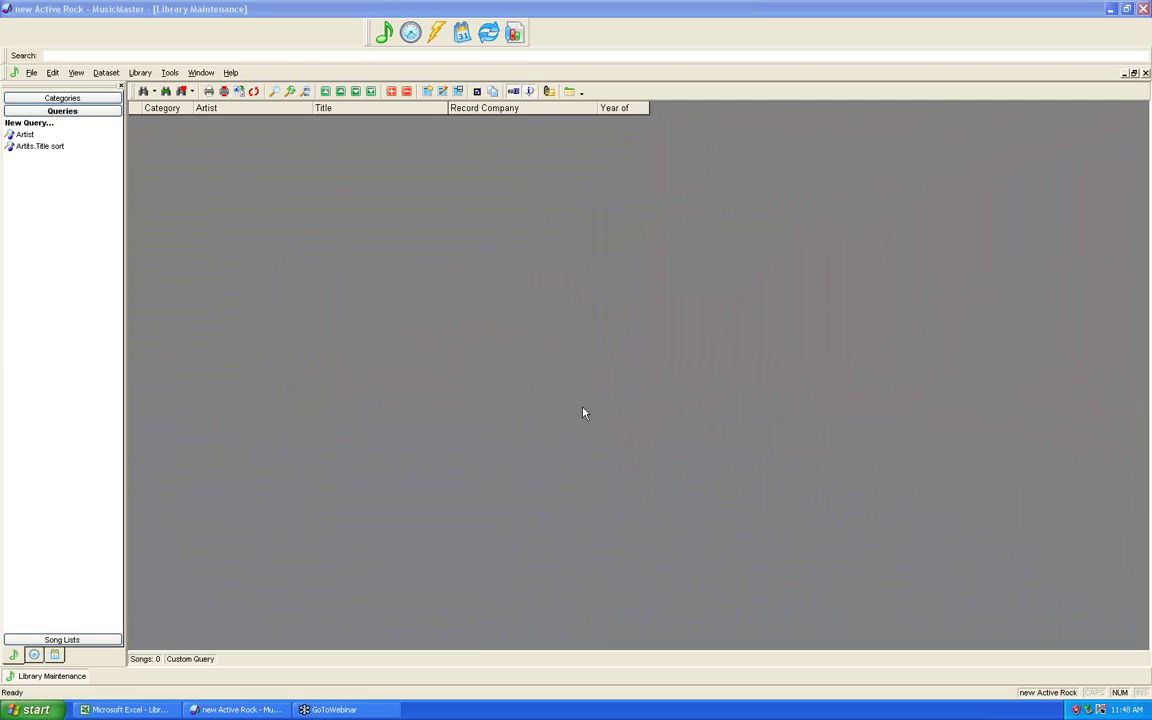
# Step: Delete the C1 Format List clock, and view the assignment grids before closing Format Clock Maintenance
pyautogui.click(409, 40)
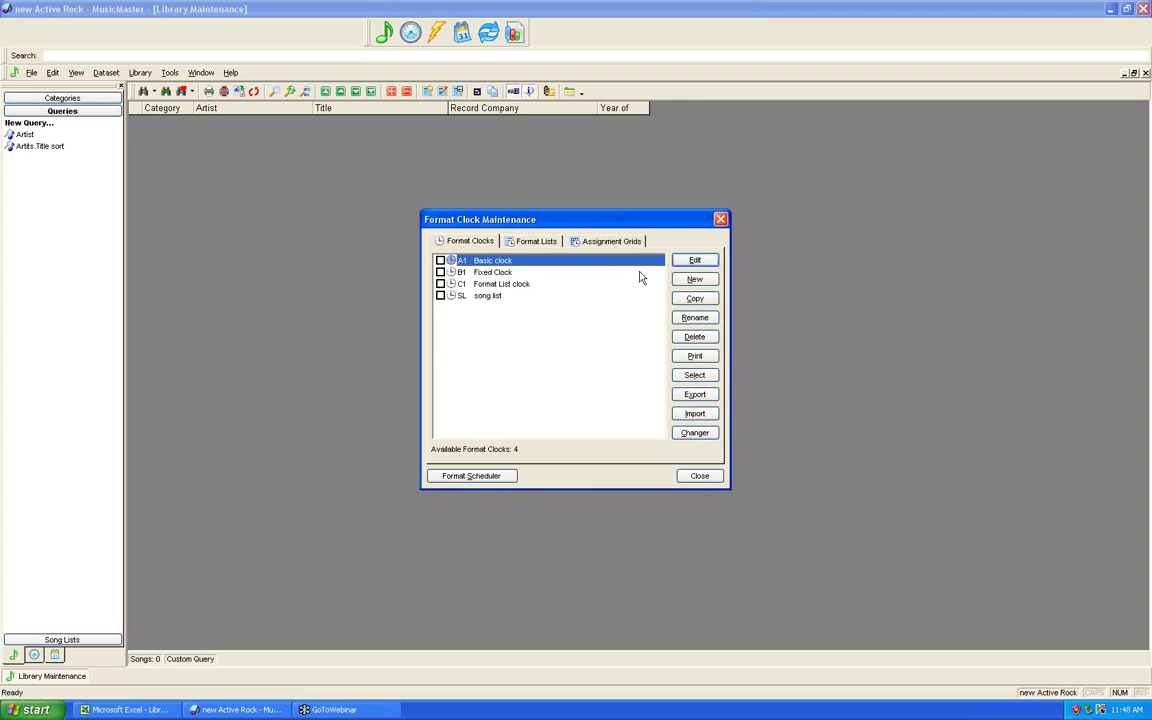
pyautogui.click(483, 298)
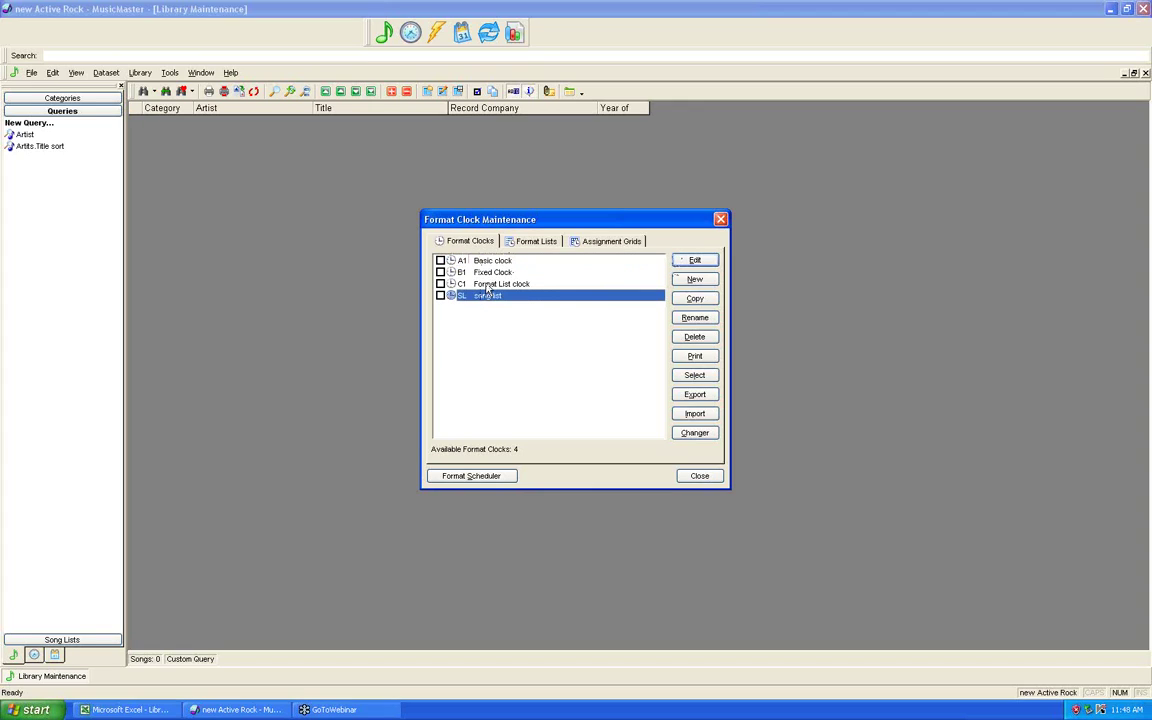
pyautogui.press('Up')
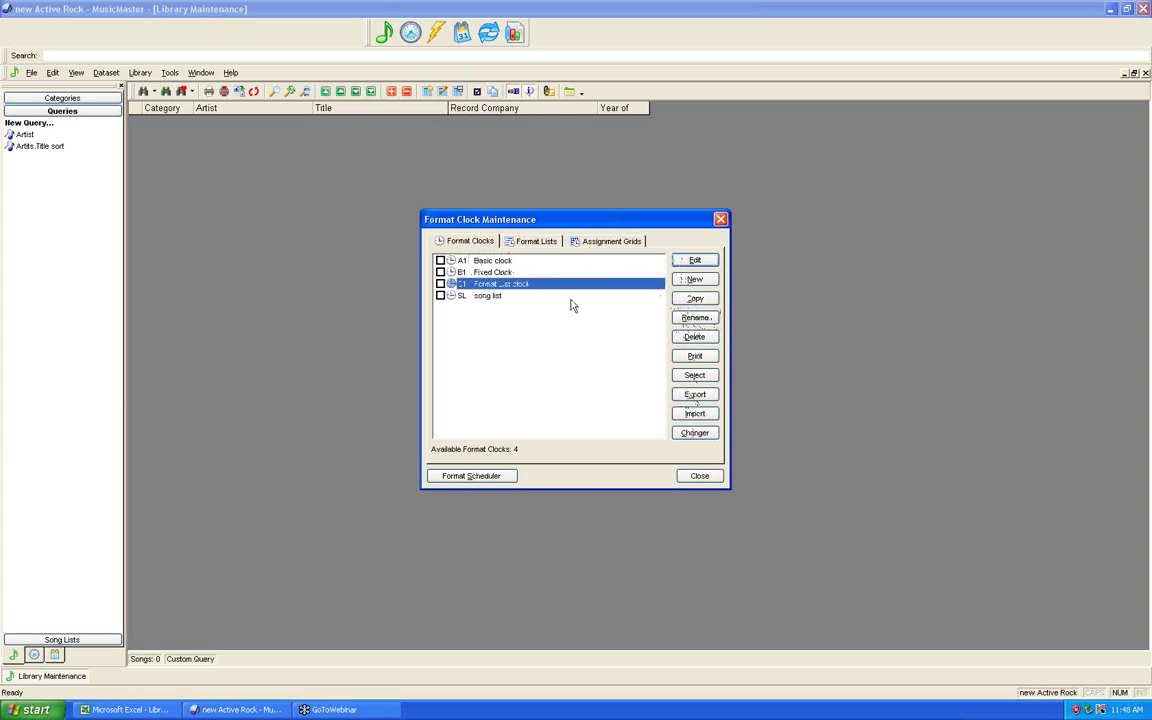
pyautogui.click(694, 336)
pyautogui.click(548, 391)
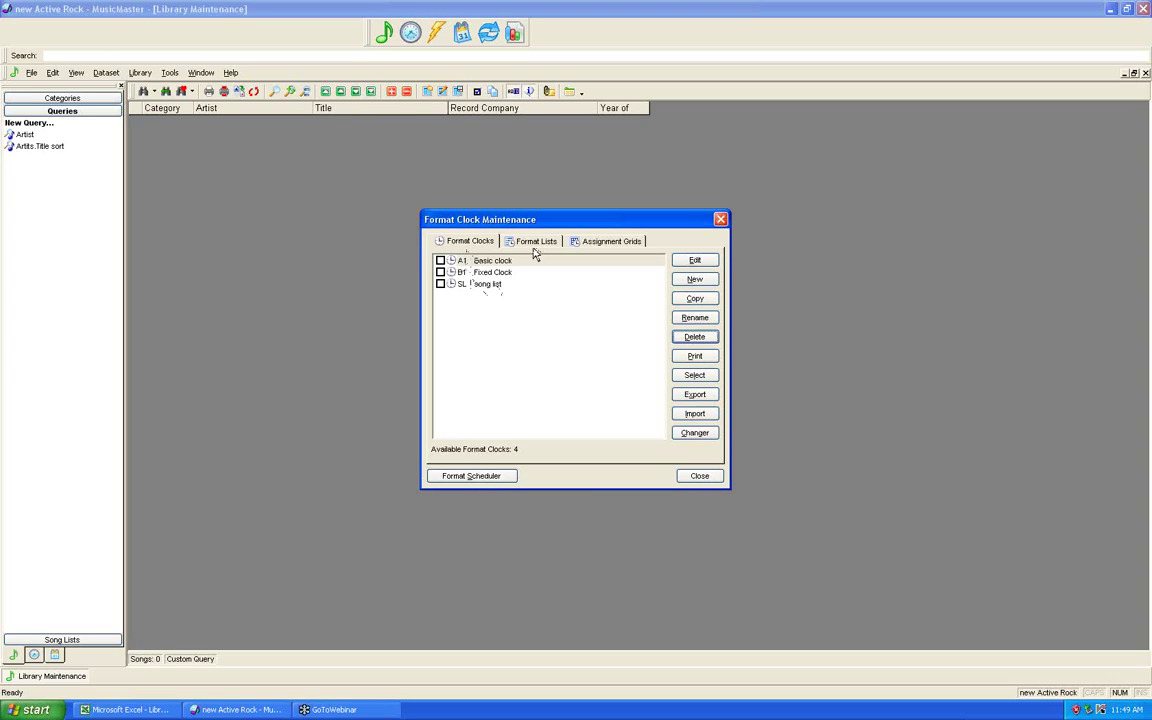
pyautogui.click(608, 241)
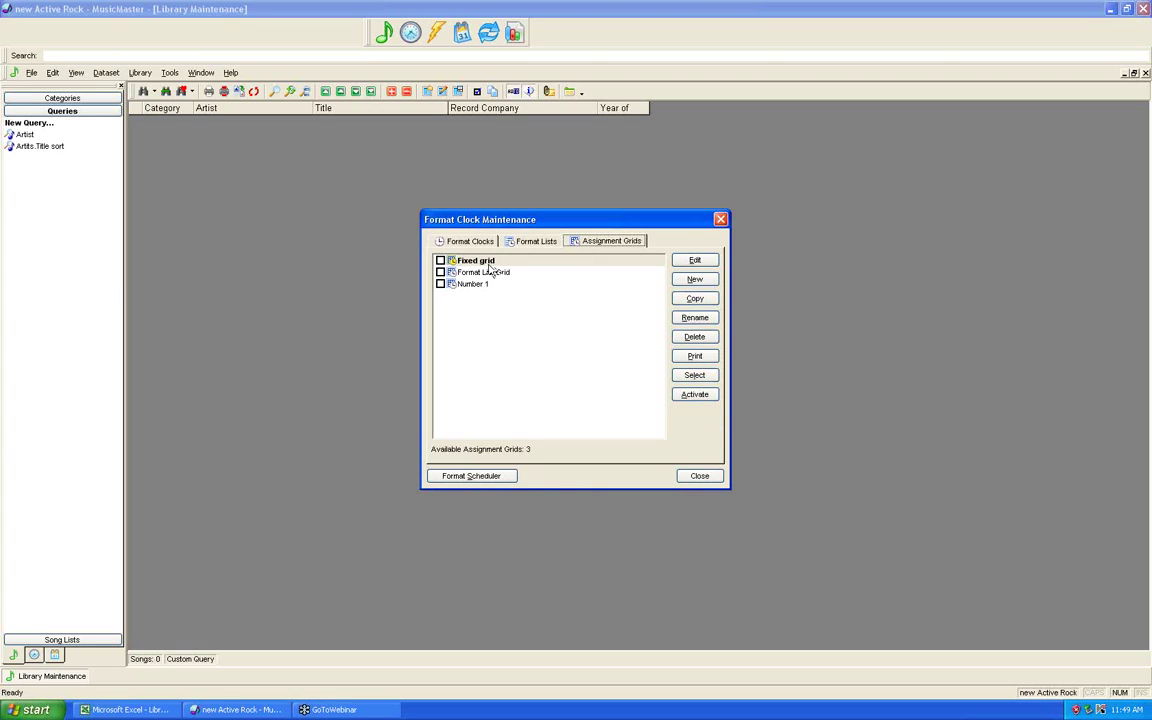
pyautogui.click(721, 221)
pyautogui.click(107, 74)
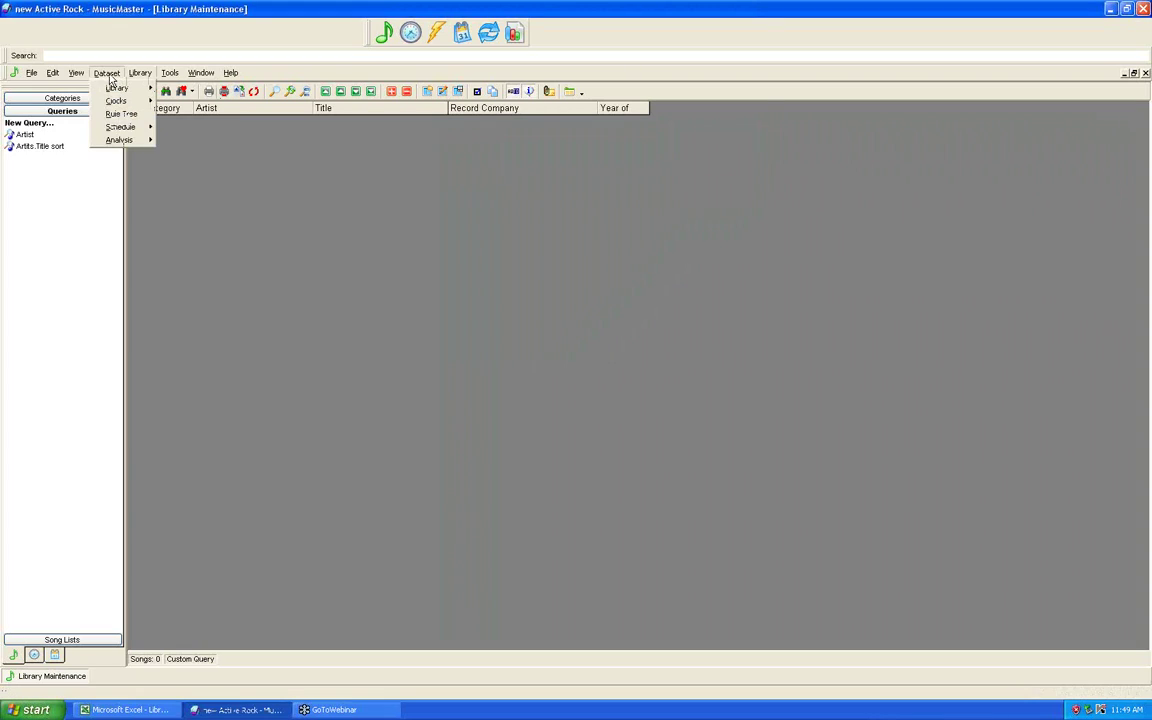
pyautogui.moveTo(112, 101)
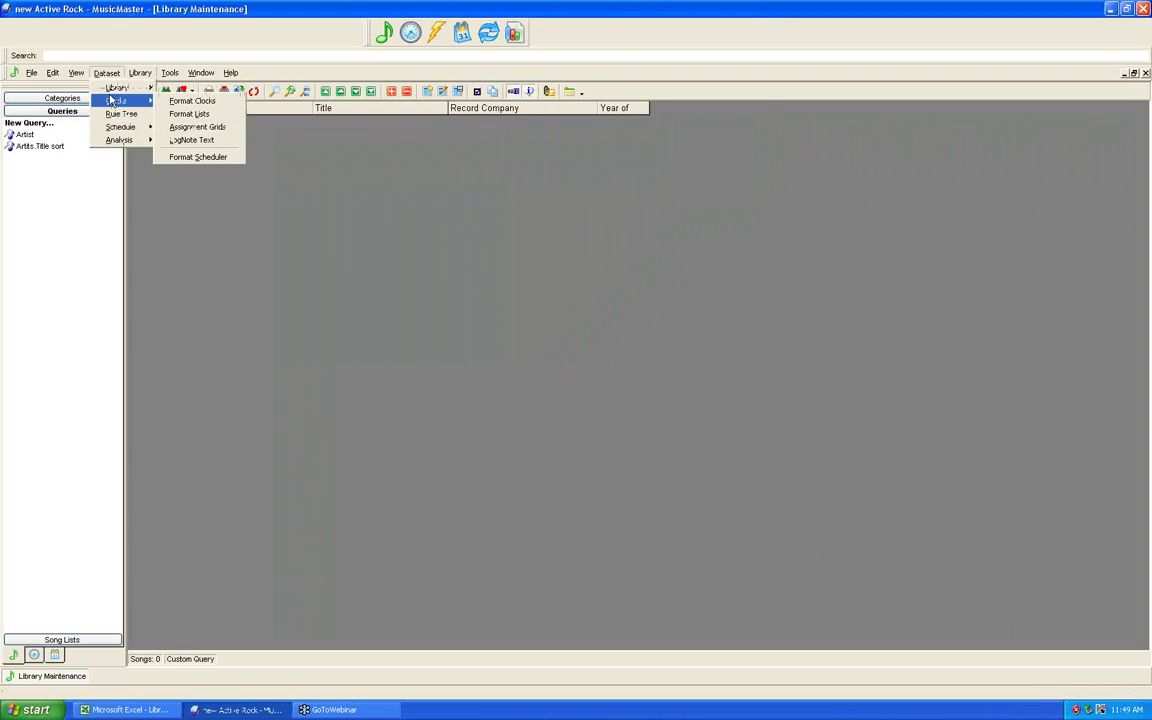
pyautogui.click(172, 139)
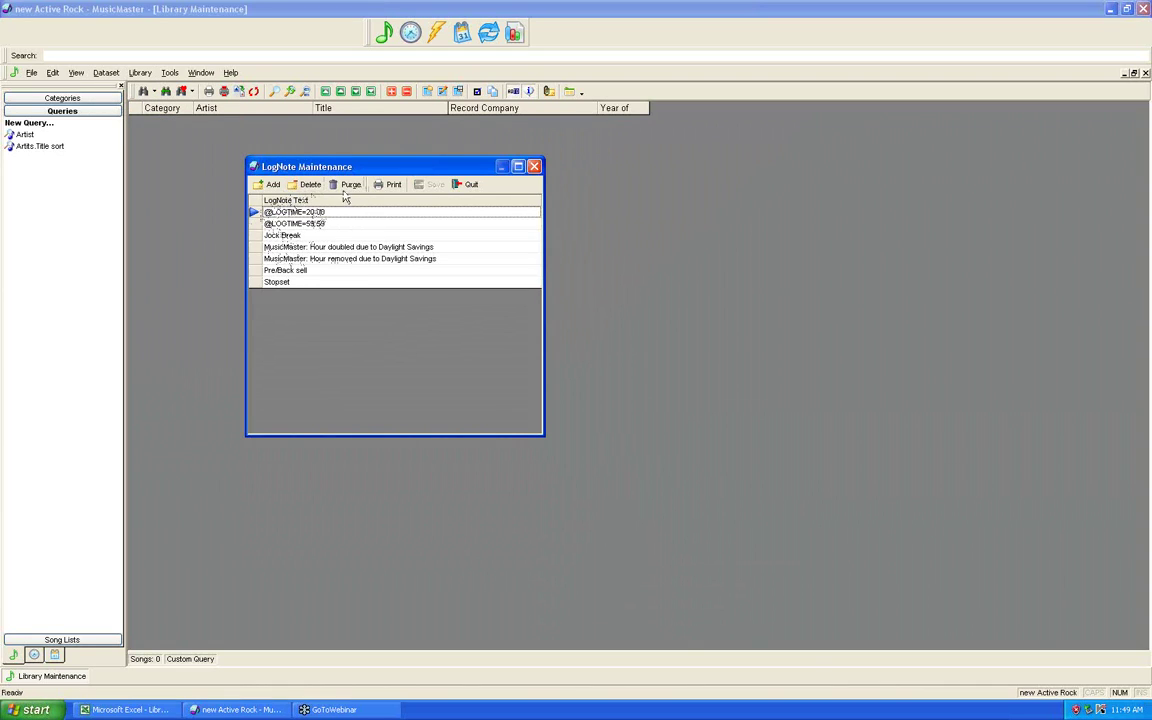
pyautogui.click(319, 188)
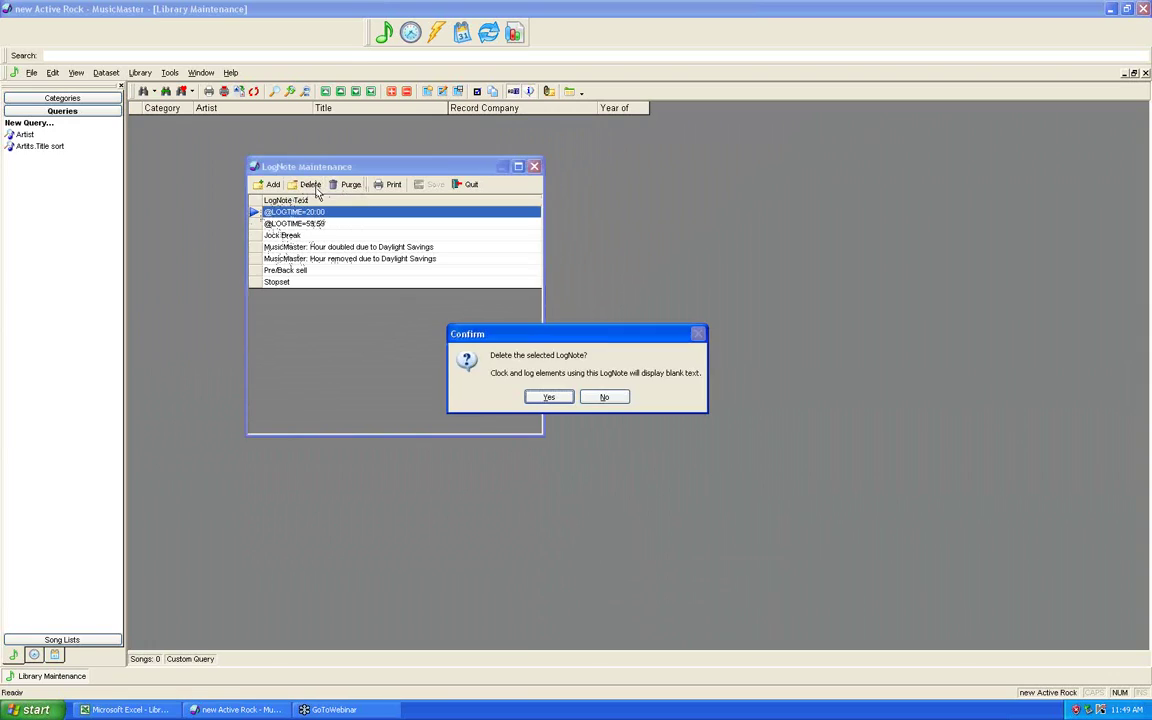
pyautogui.click(548, 395)
pyautogui.click(345, 186)
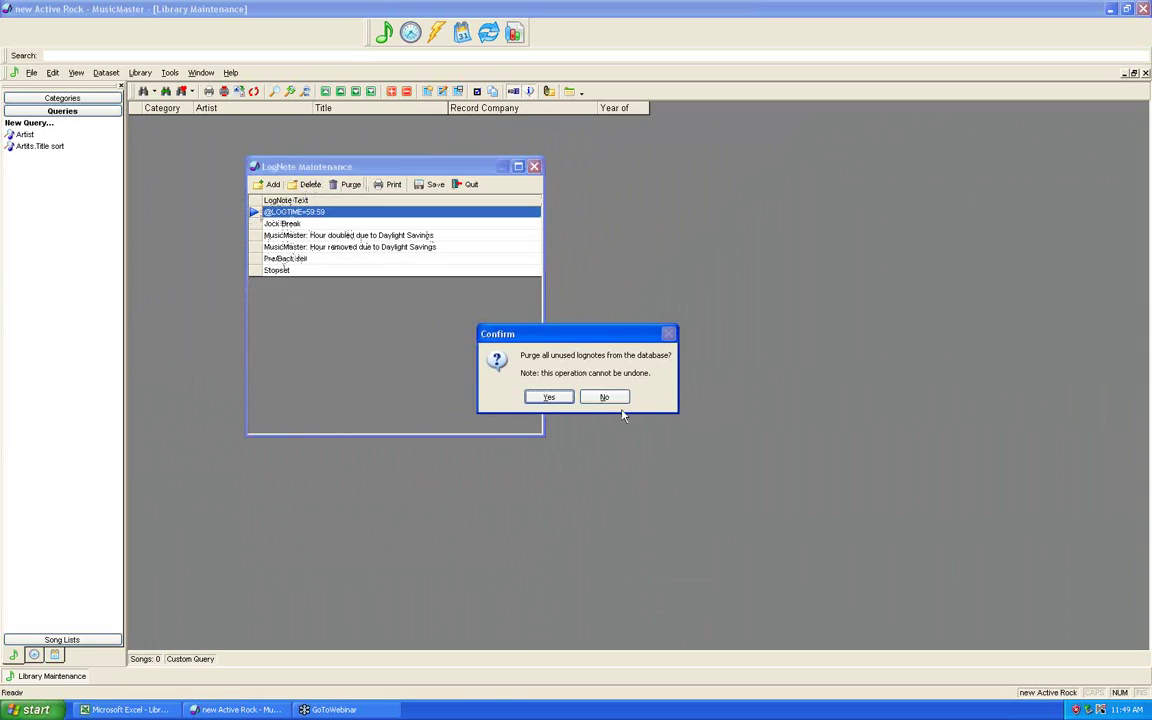
pyautogui.click(548, 398)
pyautogui.click(576, 395)
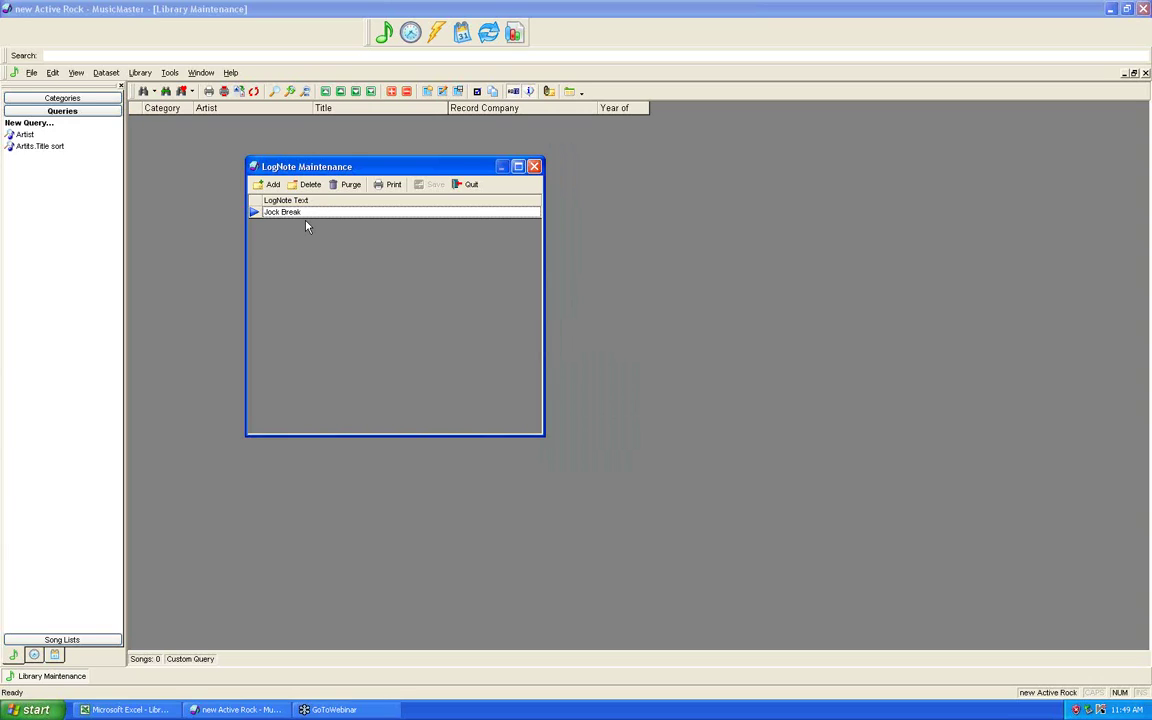
pyautogui.click(535, 167)
# Step: Delete codes 2 through 5 from the Power attribute in the Attribute Code Editor
pyautogui.click(106, 72)
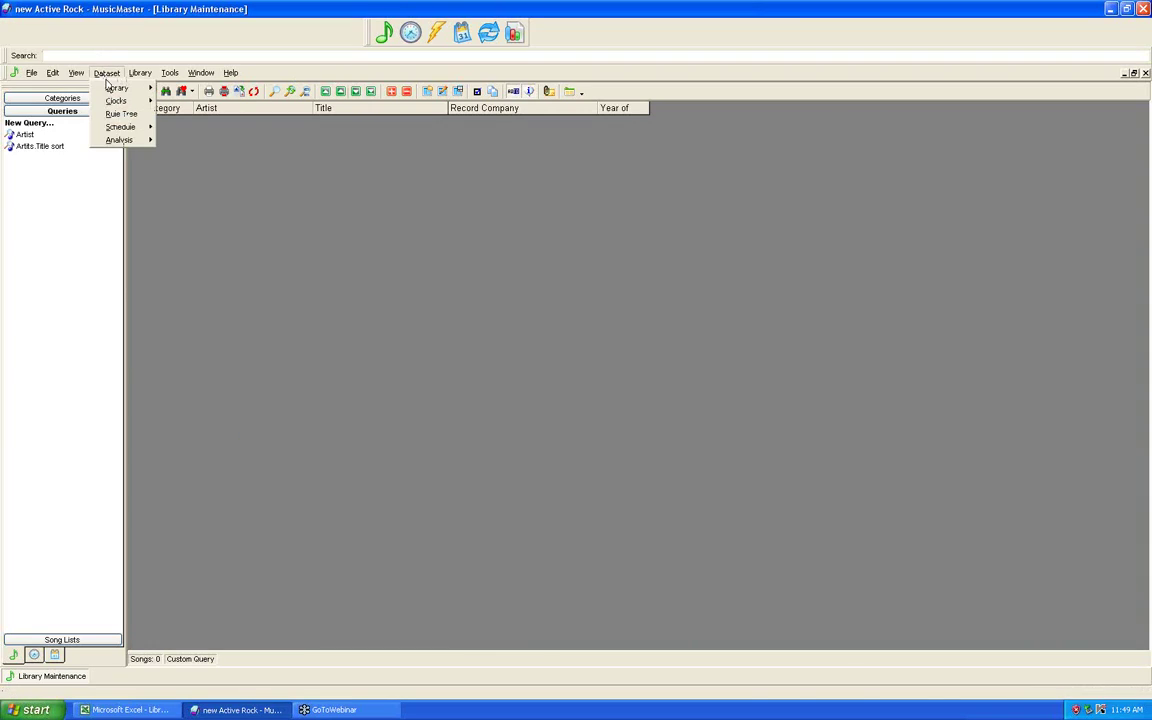
pyautogui.moveTo(107, 86)
pyautogui.click(186, 170)
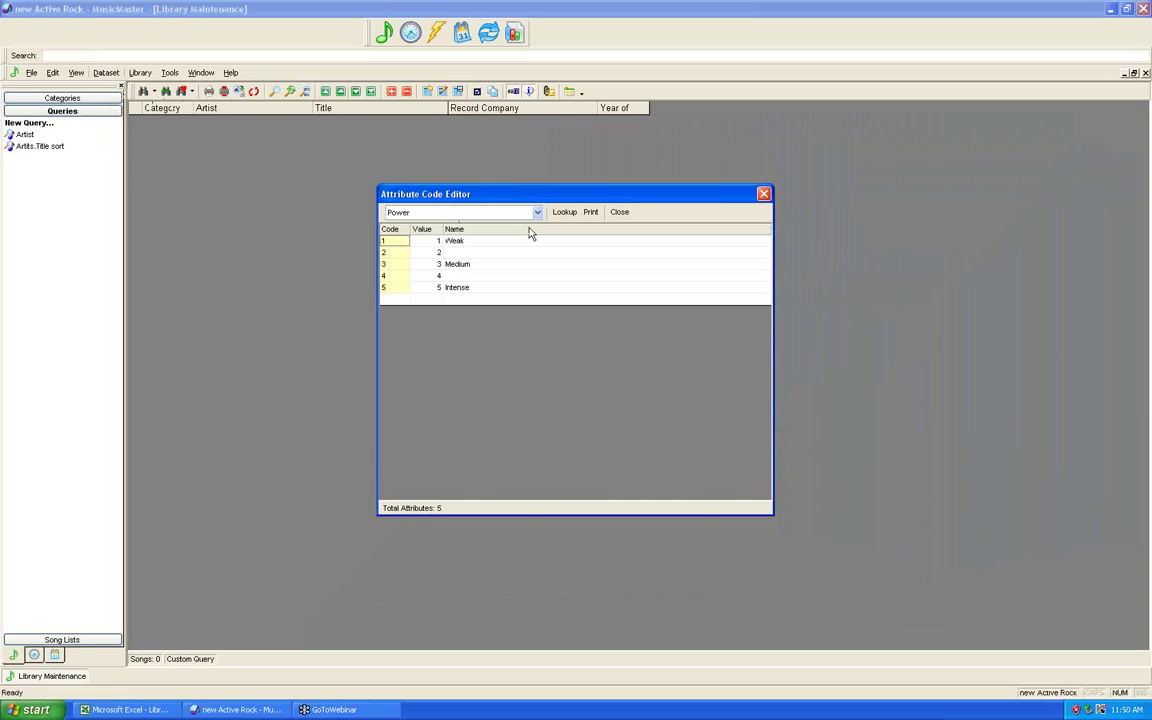
pyautogui.press('Down')
pyautogui.press('Delete')
pyautogui.press('Delete')
pyautogui.press('Delete')
pyautogui.press('Delete')
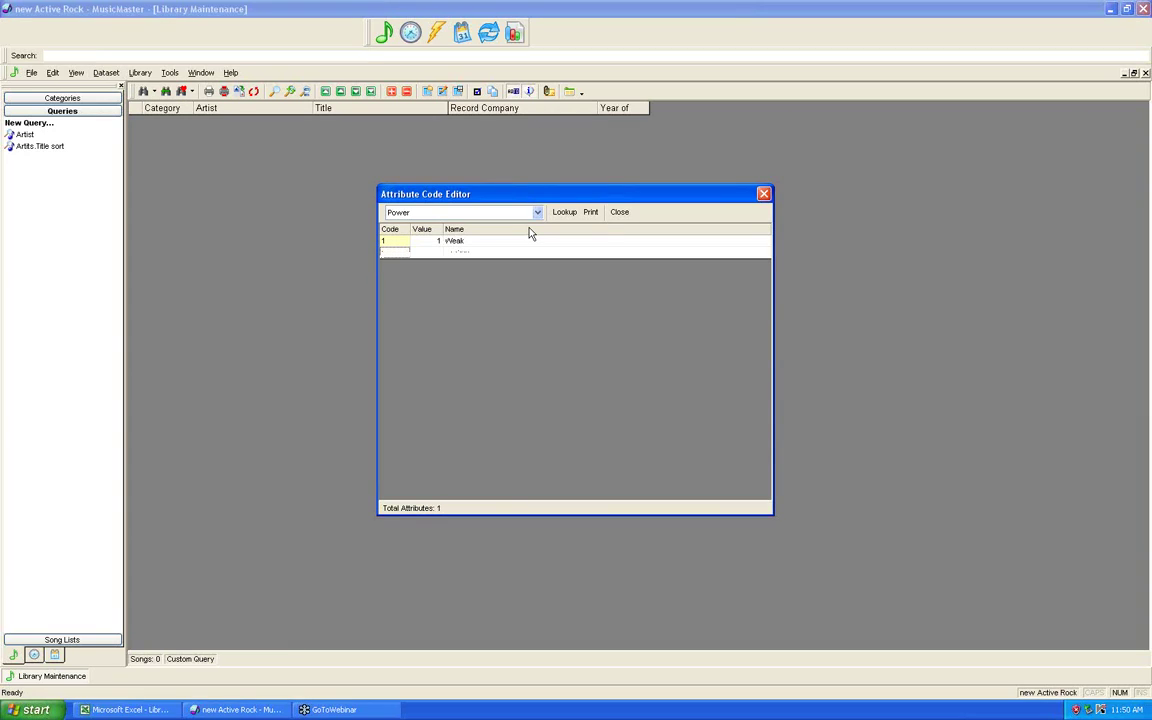
# Step: Delete the remaining code 1 (Weak) from the Power attribute and close the Attribute Code Editor
pyautogui.press('Delete')
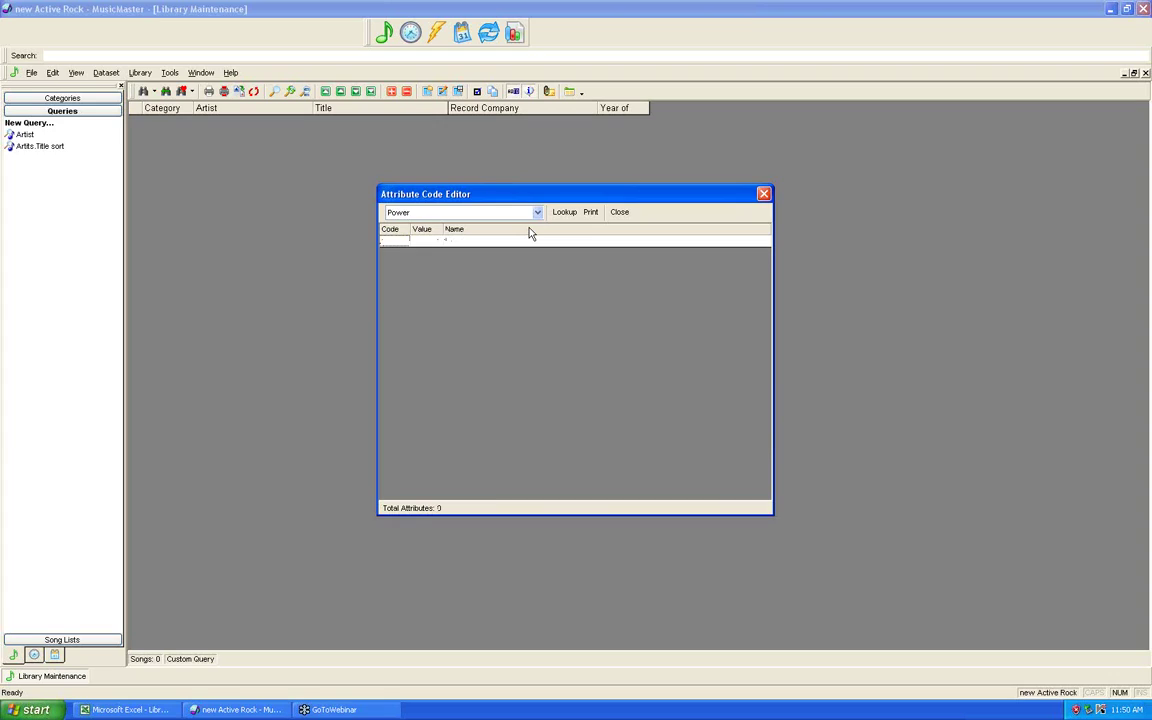
pyautogui.click(619, 218)
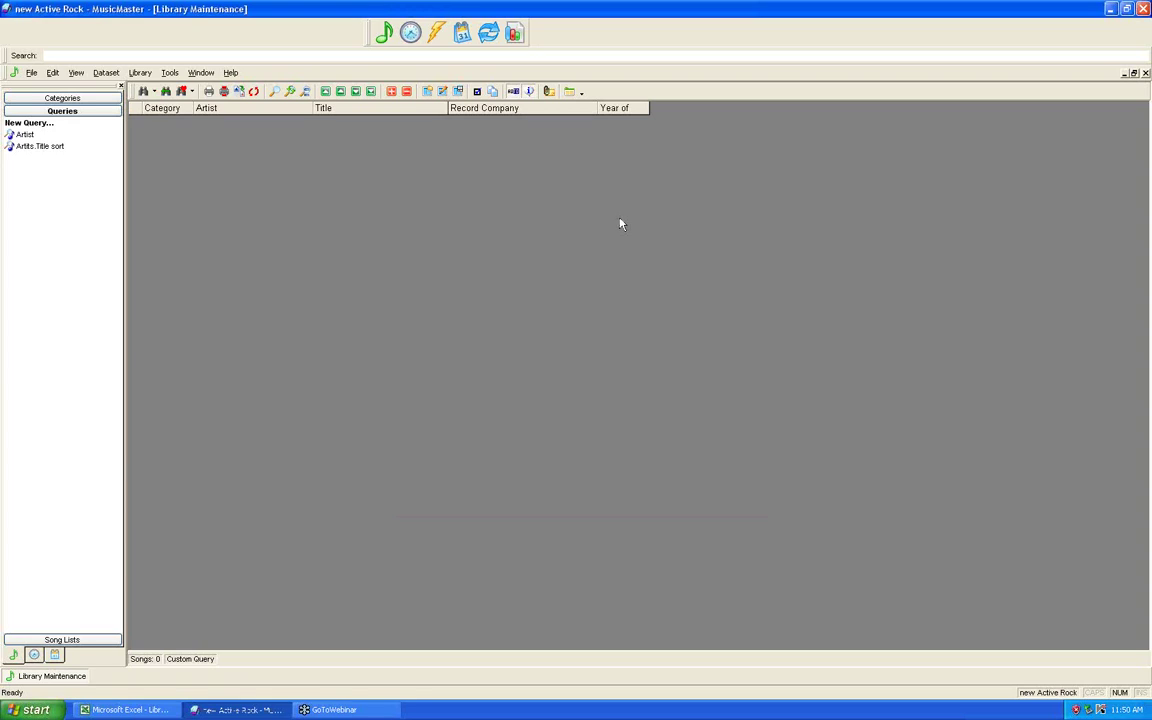
# Step: Delete the Keyword report design from the Custom Library Reports and close the report list
pyautogui.click(208, 91)
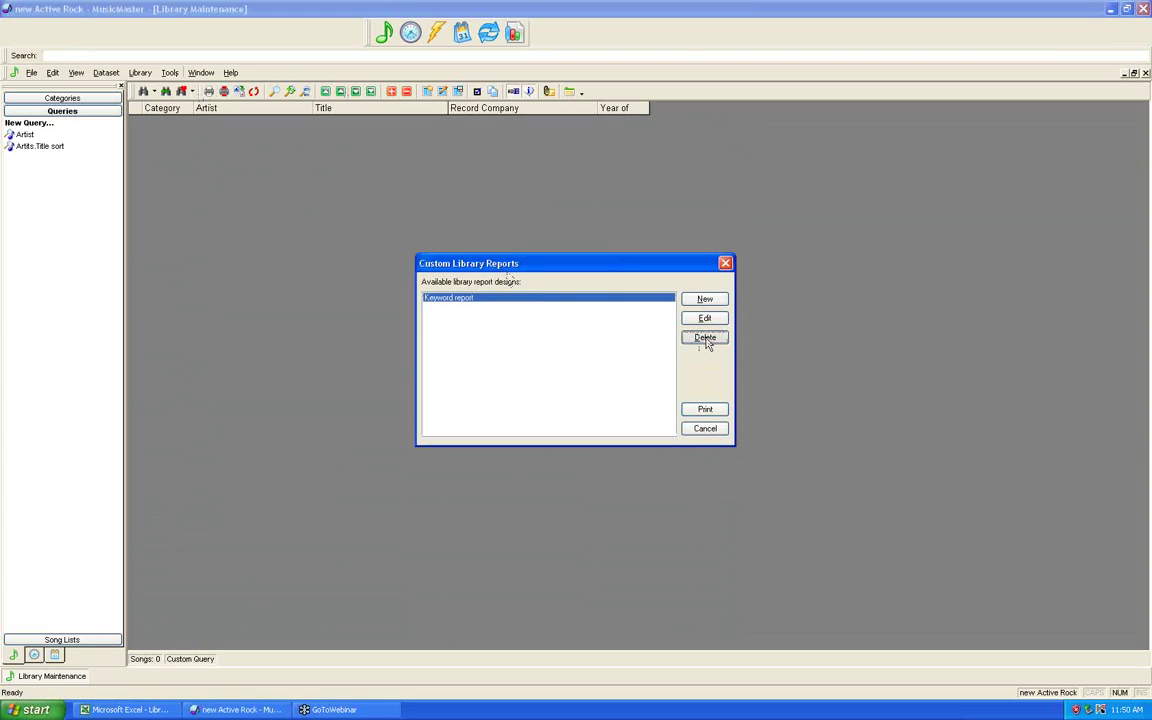
pyautogui.click(704, 338)
pyautogui.click(521, 396)
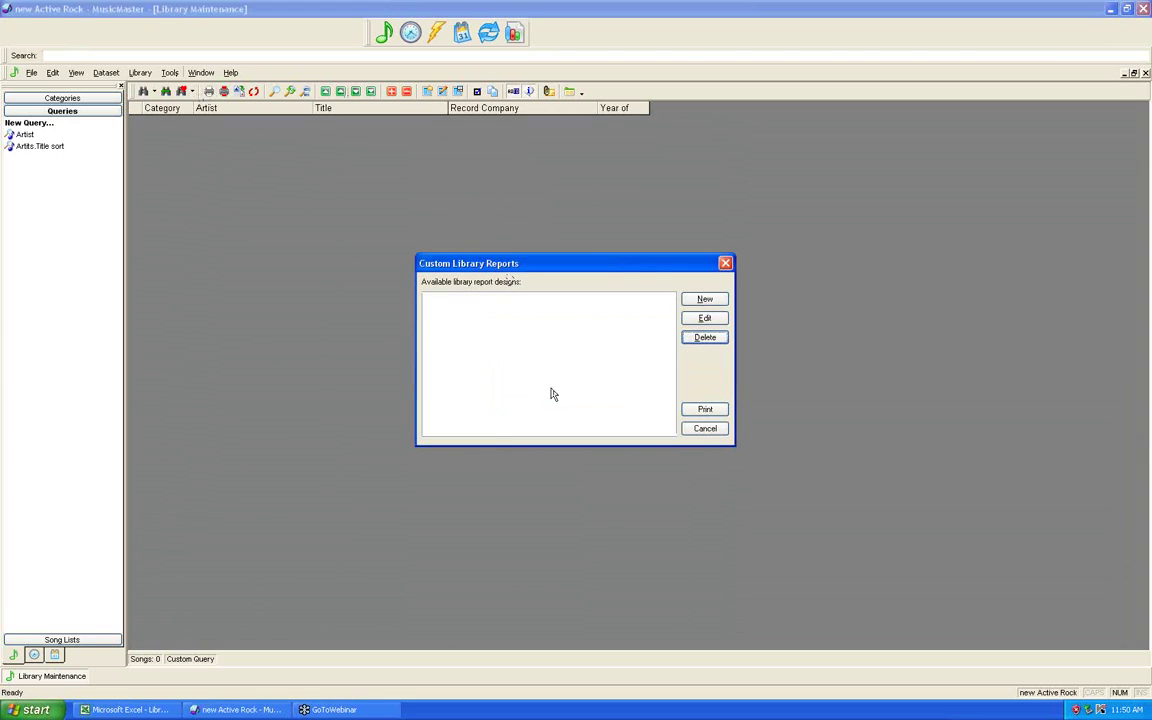
pyautogui.click(725, 264)
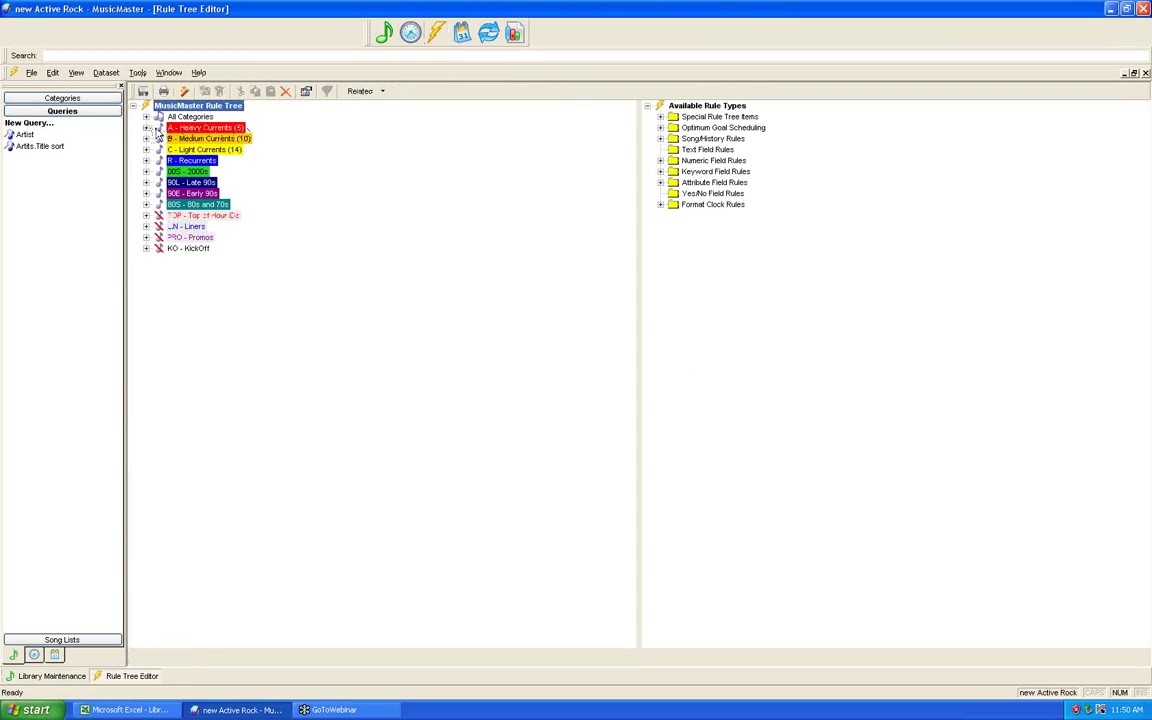
# Step: Delete all rules and rule groups from the A - Heavy Currents and B - Medium Currents rule sets in the Rule Tree
pyautogui.click(224, 129)
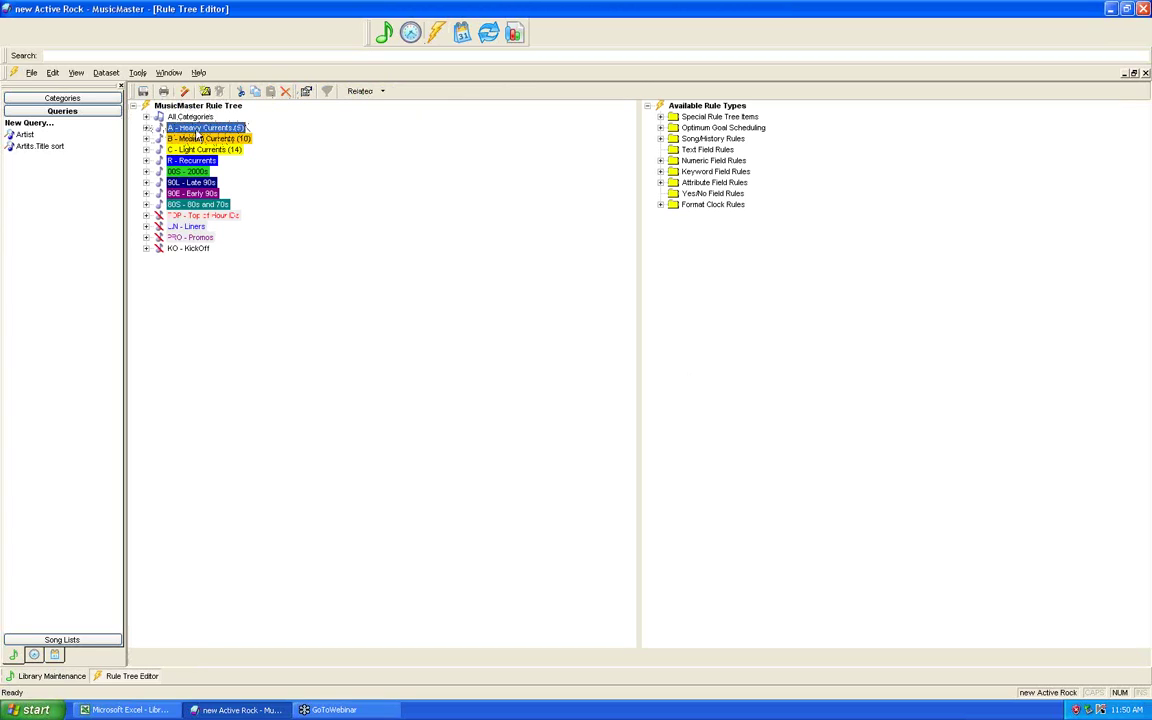
pyautogui.click(285, 91)
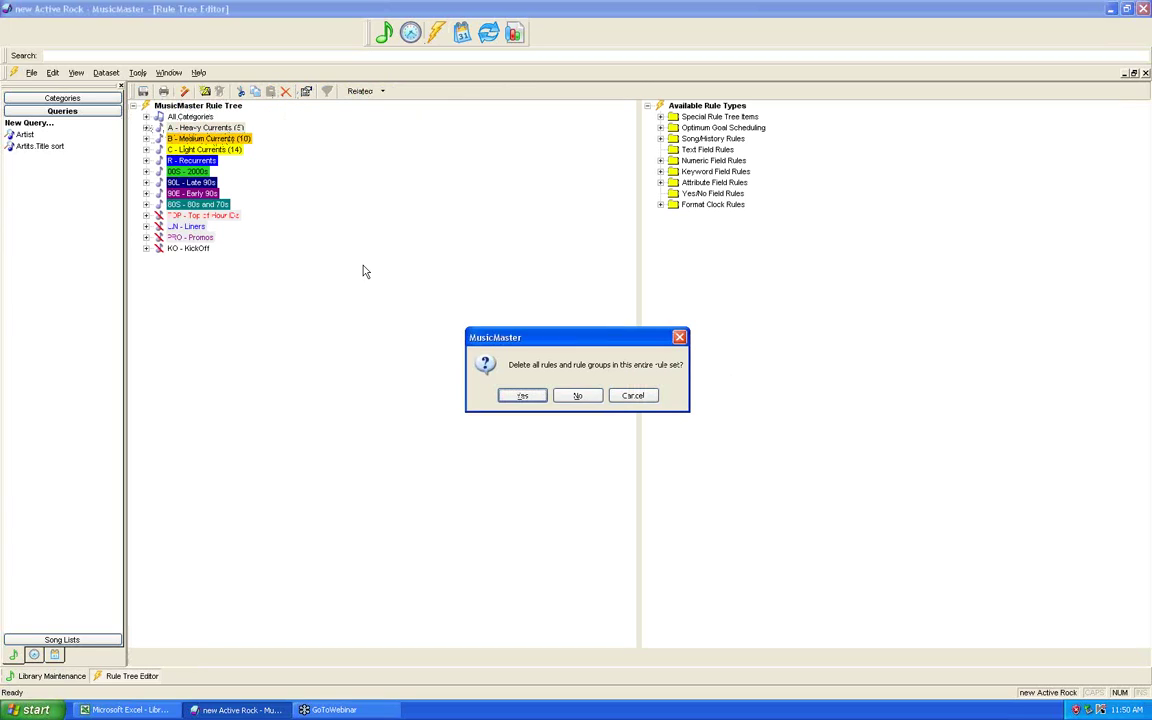
pyautogui.click(522, 395)
pyautogui.click(185, 140)
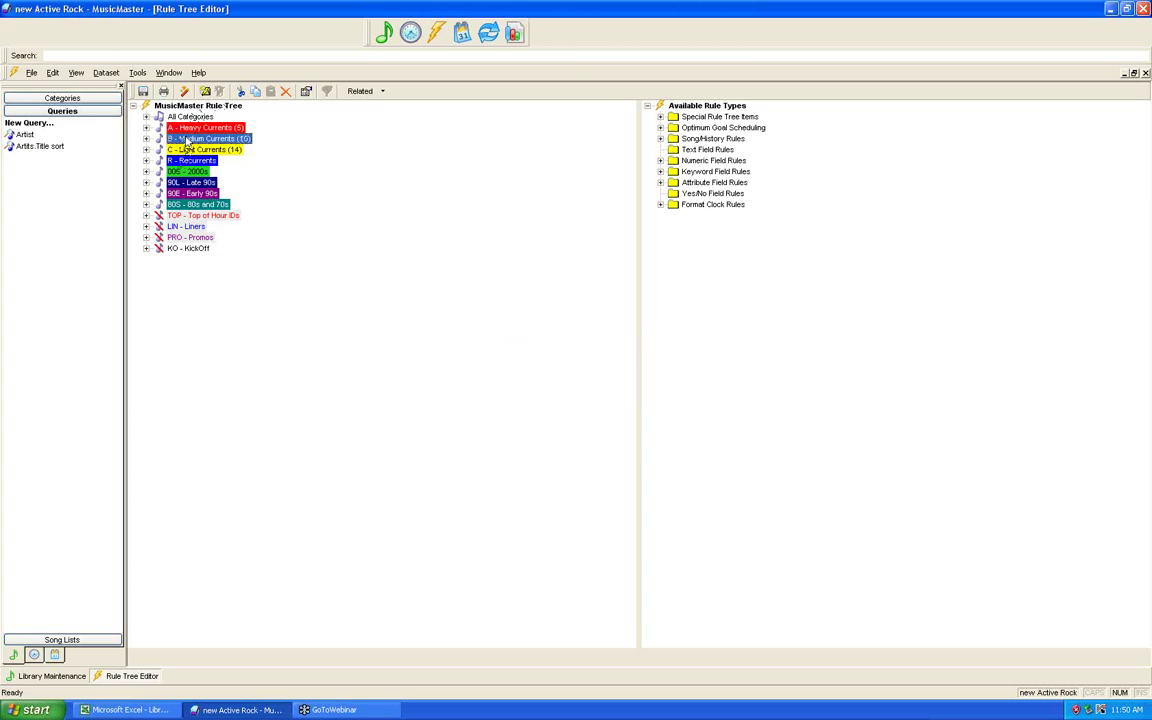
pyautogui.click(285, 91)
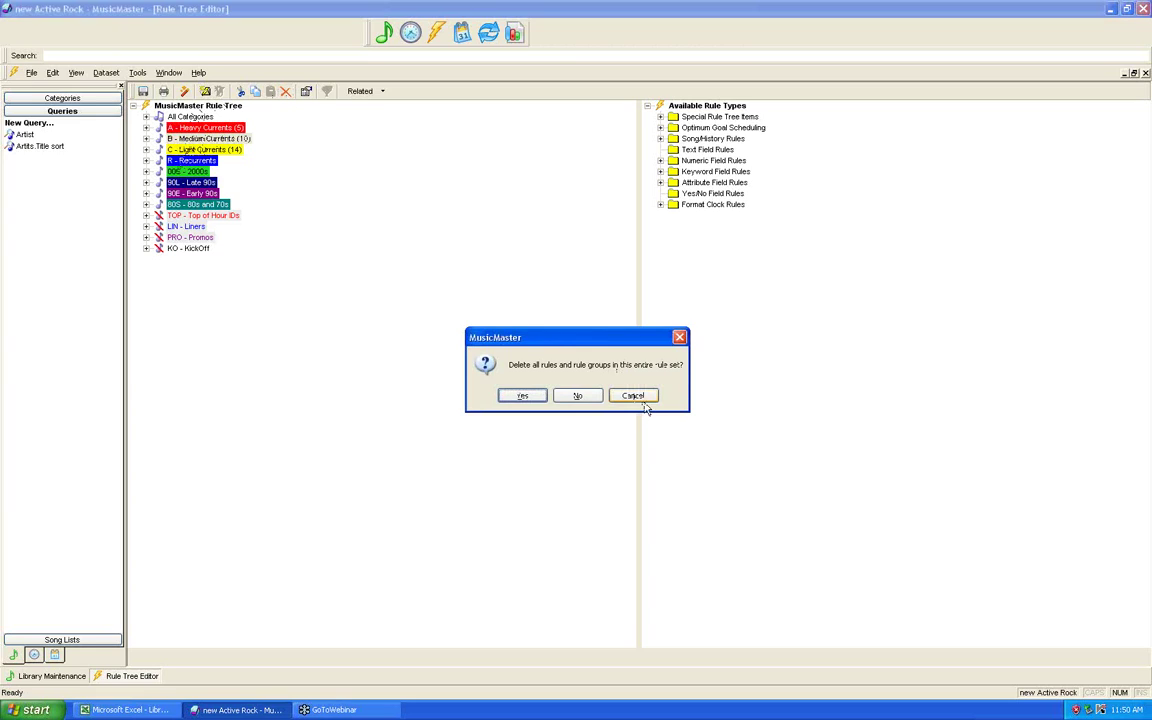
pyautogui.click(522, 395)
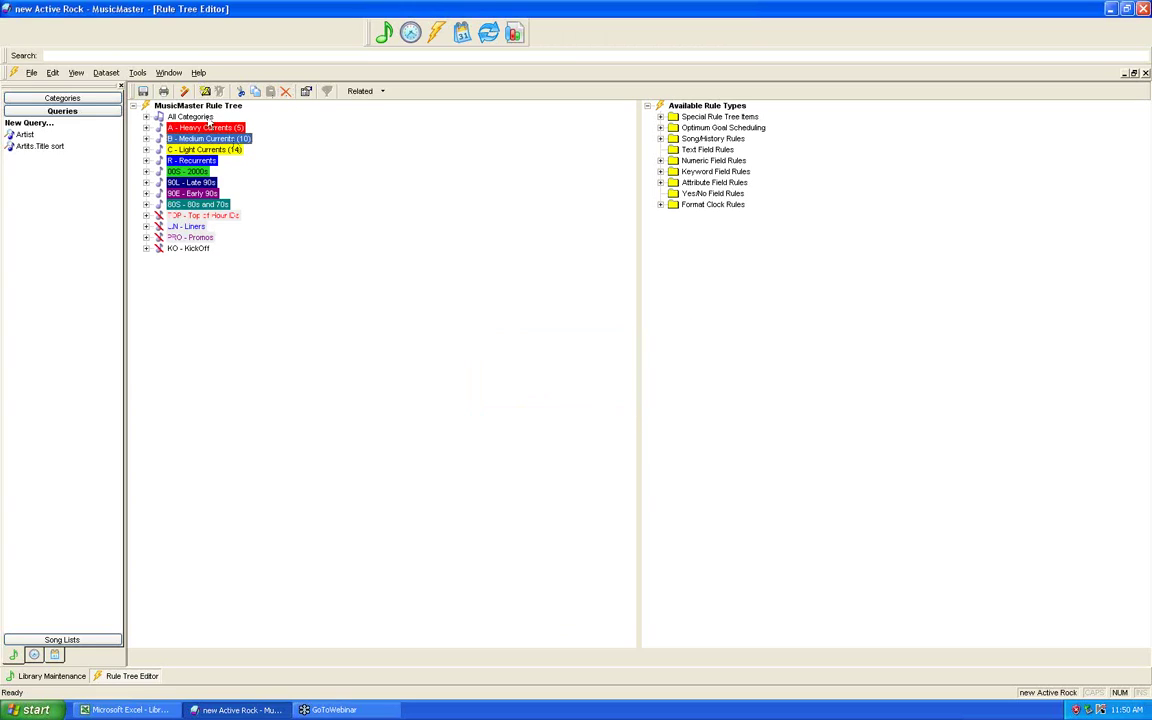
# Step: View the program and dataset categories in MusicMaster Options, and leave without changing anything
pyautogui.click(138, 73)
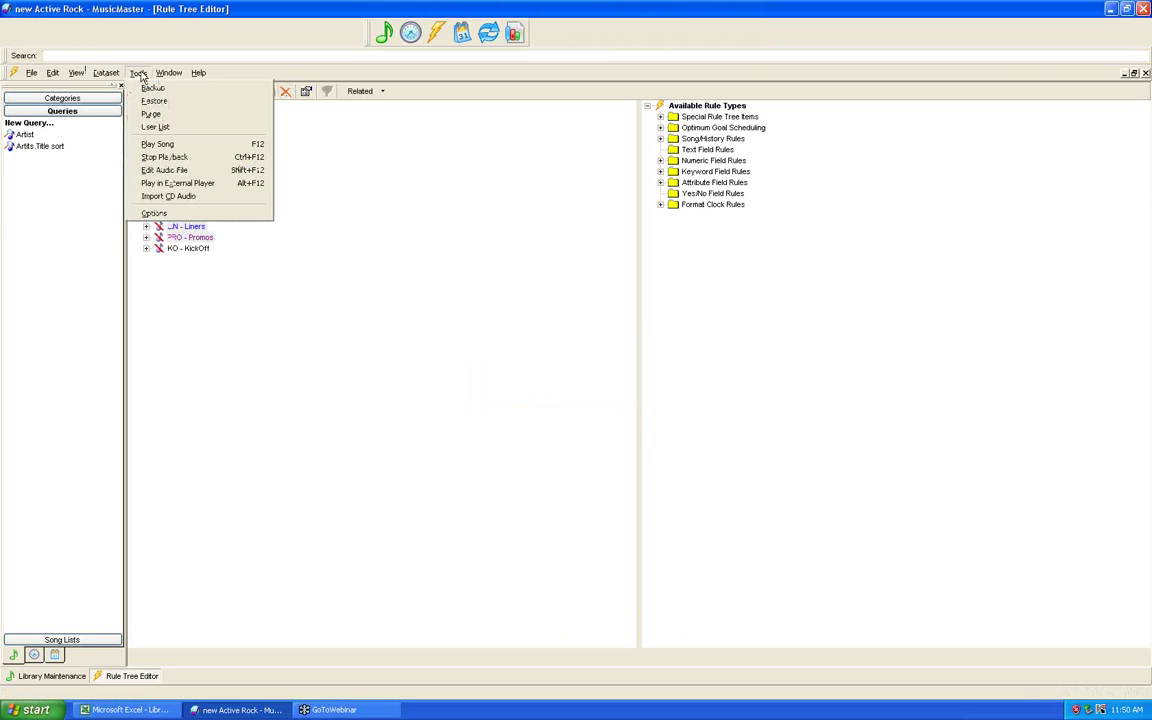
pyautogui.click(160, 213)
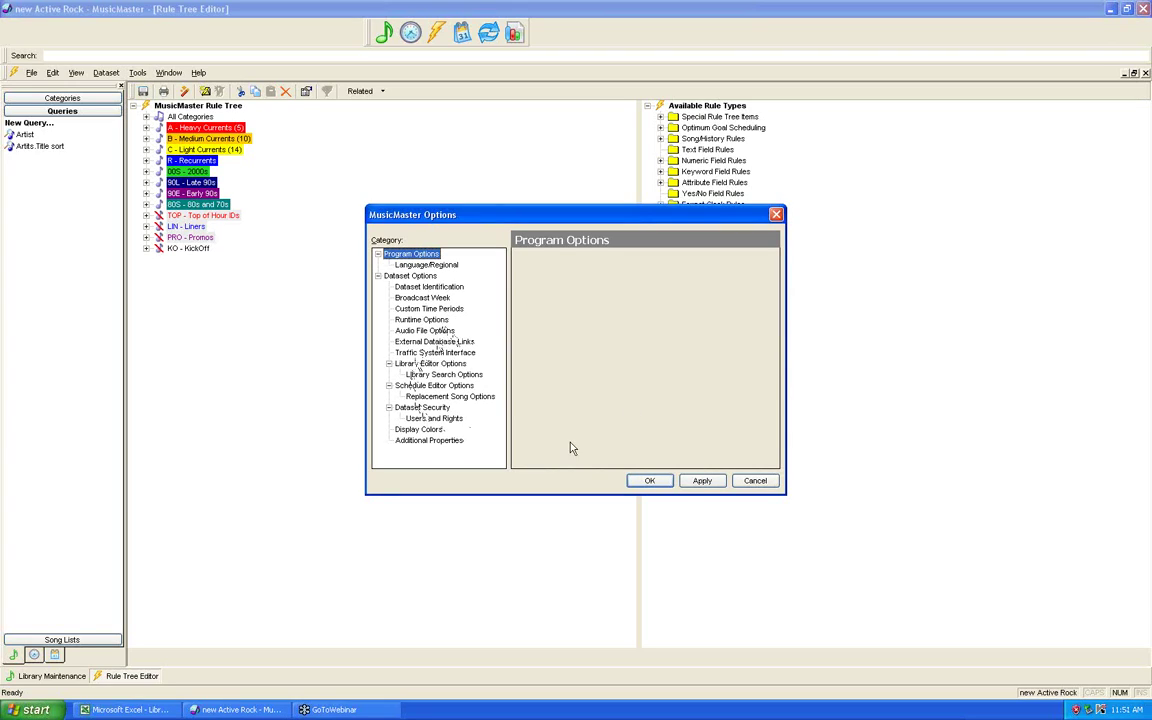
pyautogui.click(756, 483)
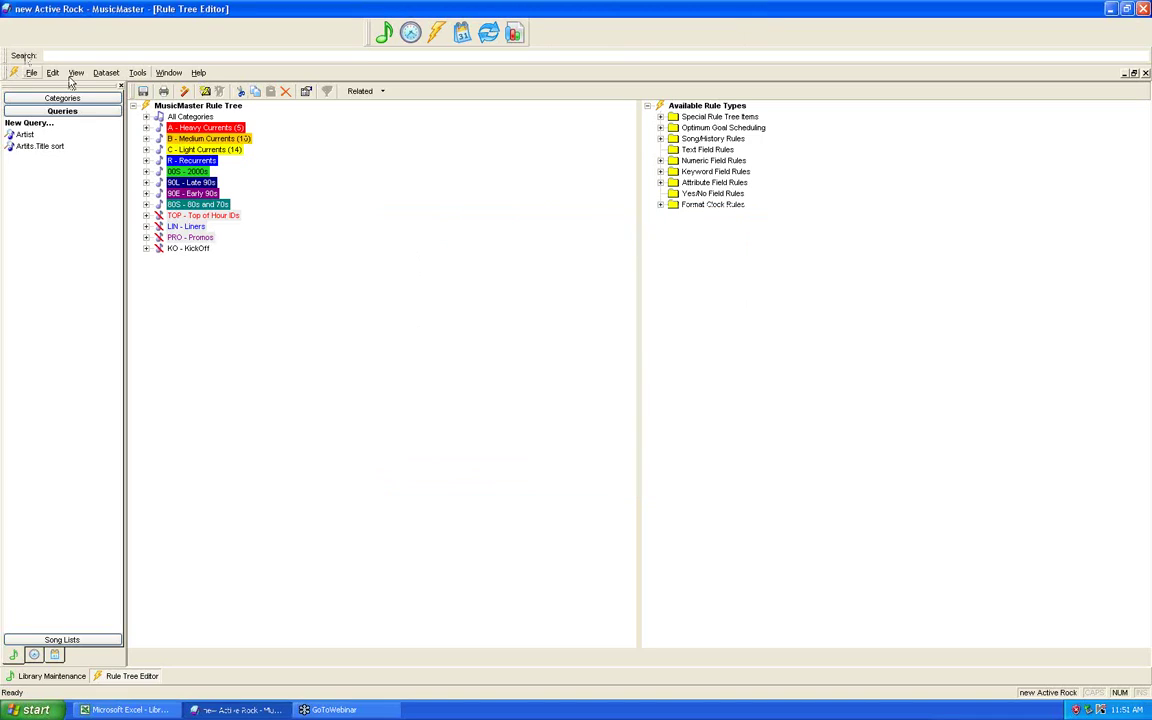
# Step: Clear the whole Gold Recycle grid of the 80s and 70s category and close Gold Recycle
pyautogui.click(105, 75)
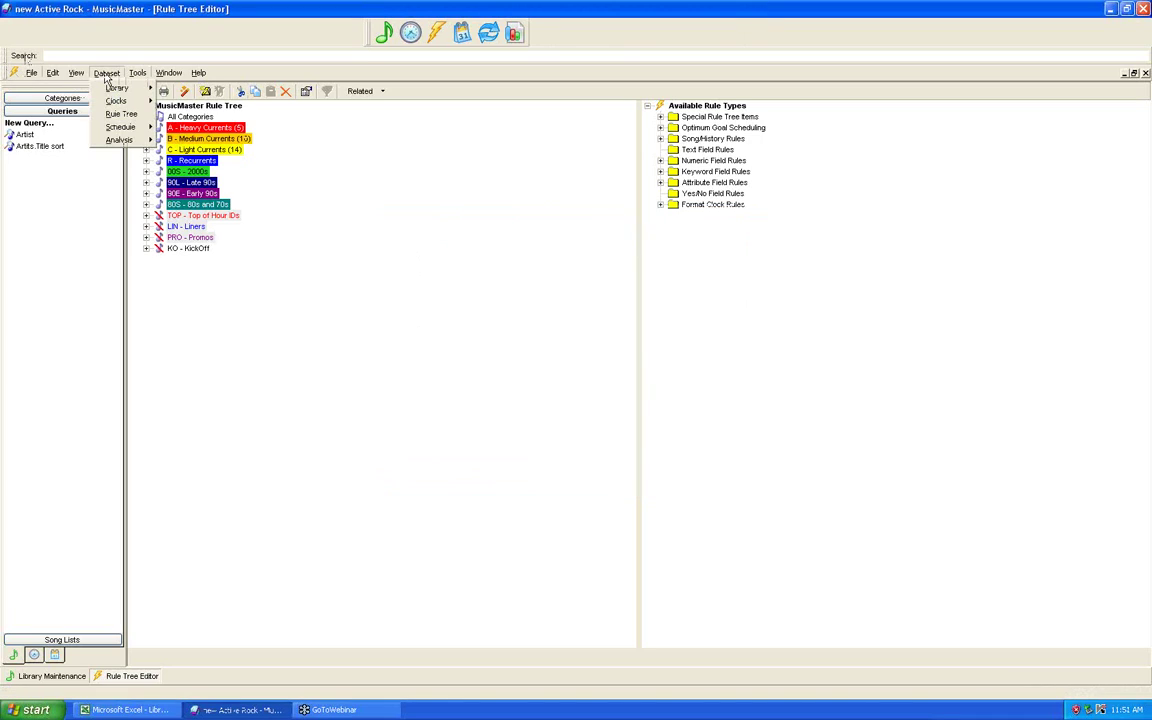
pyautogui.moveTo(127, 132)
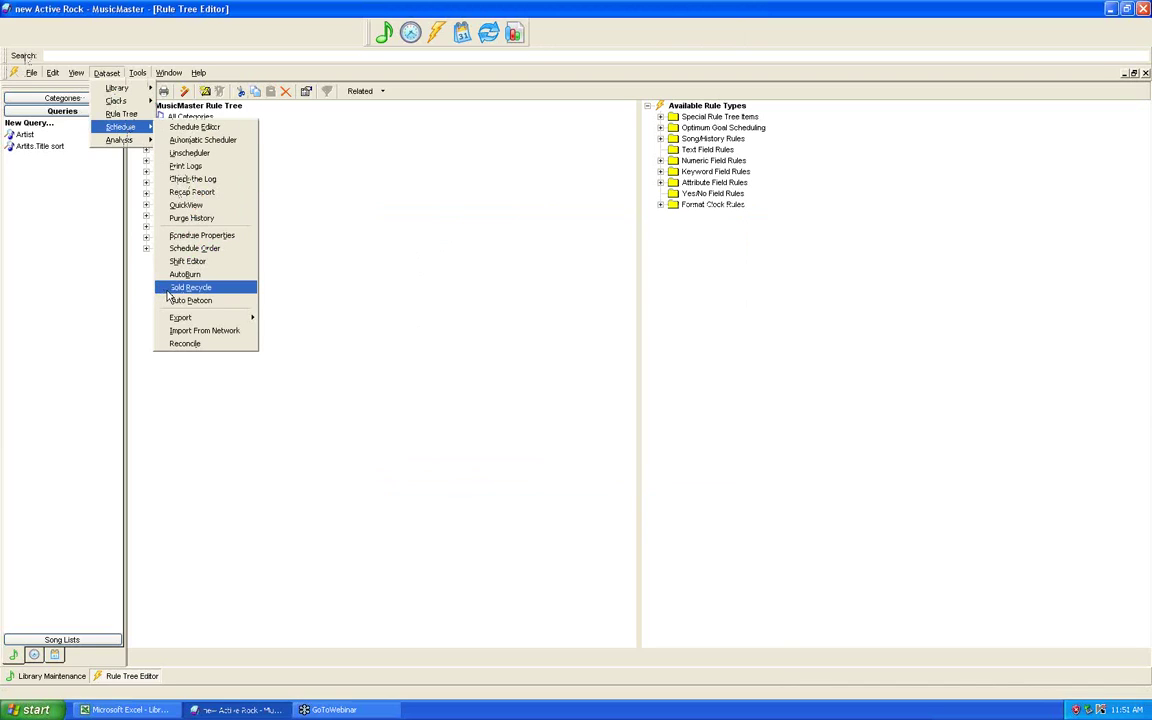
pyautogui.click(175, 287)
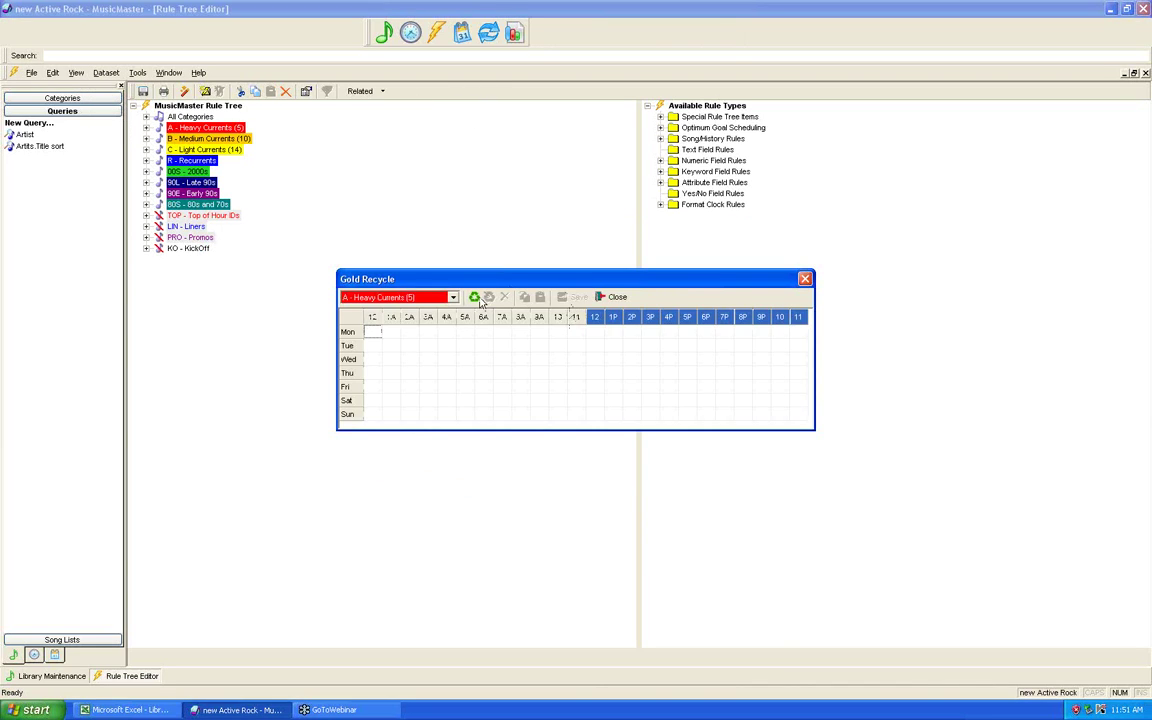
pyautogui.click(453, 297)
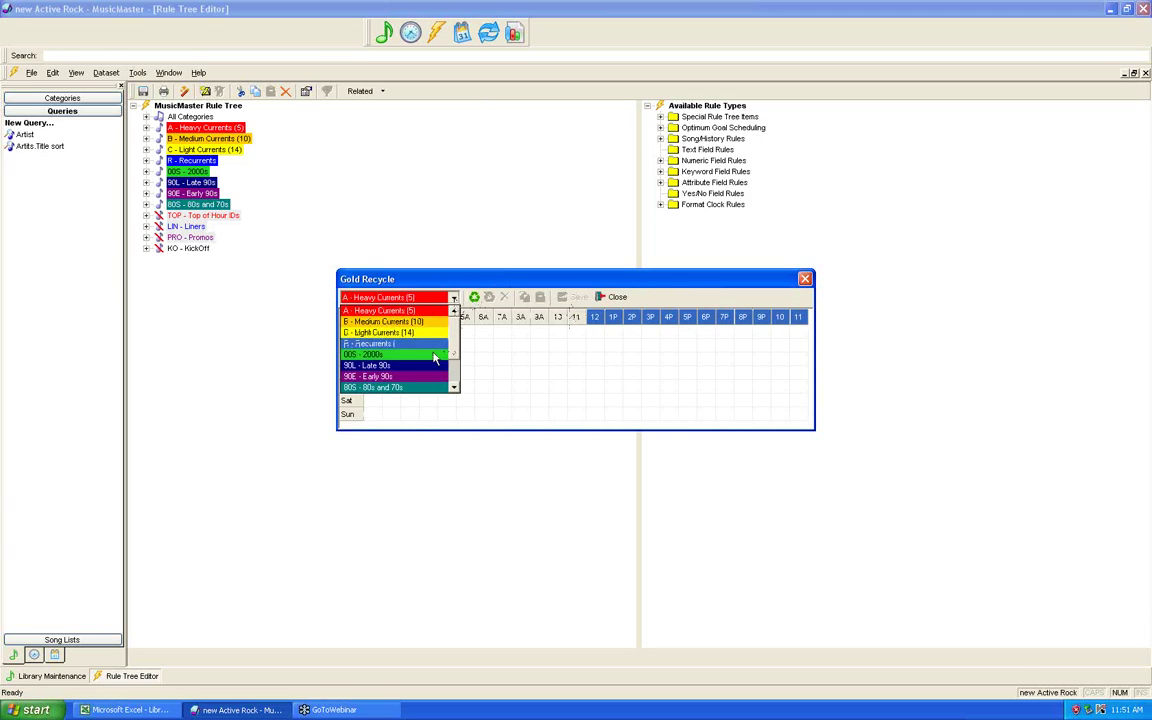
pyautogui.click(385, 376)
pyautogui.click(452, 298)
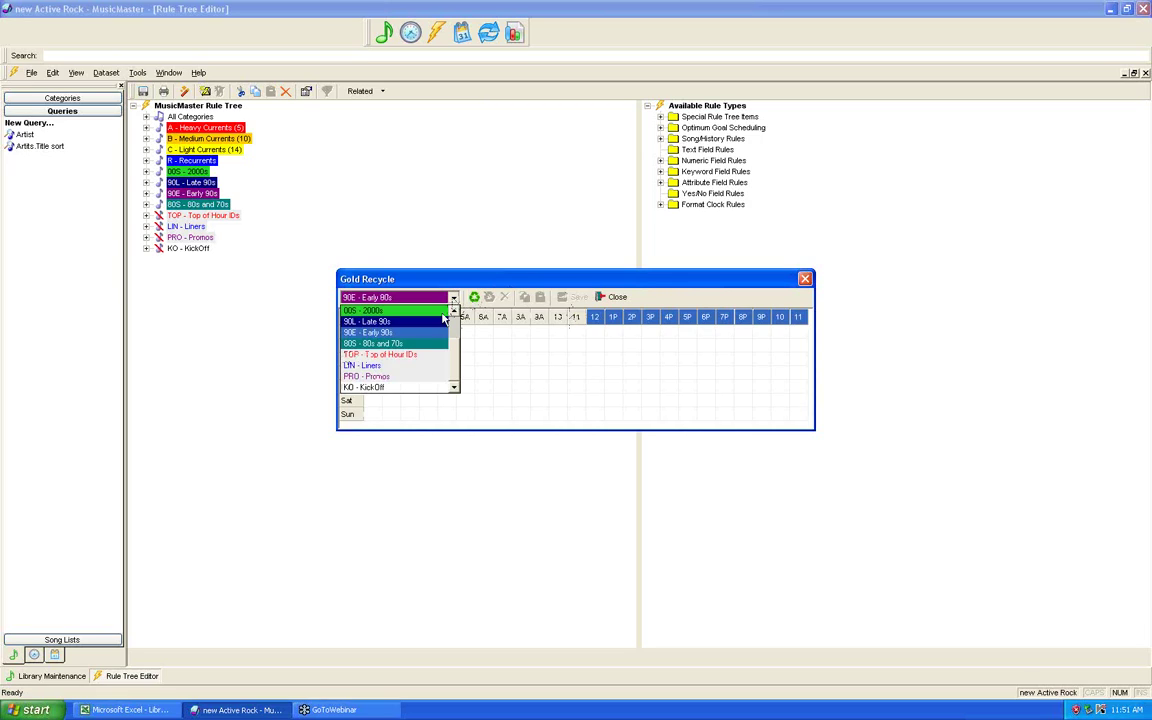
pyautogui.click(385, 332)
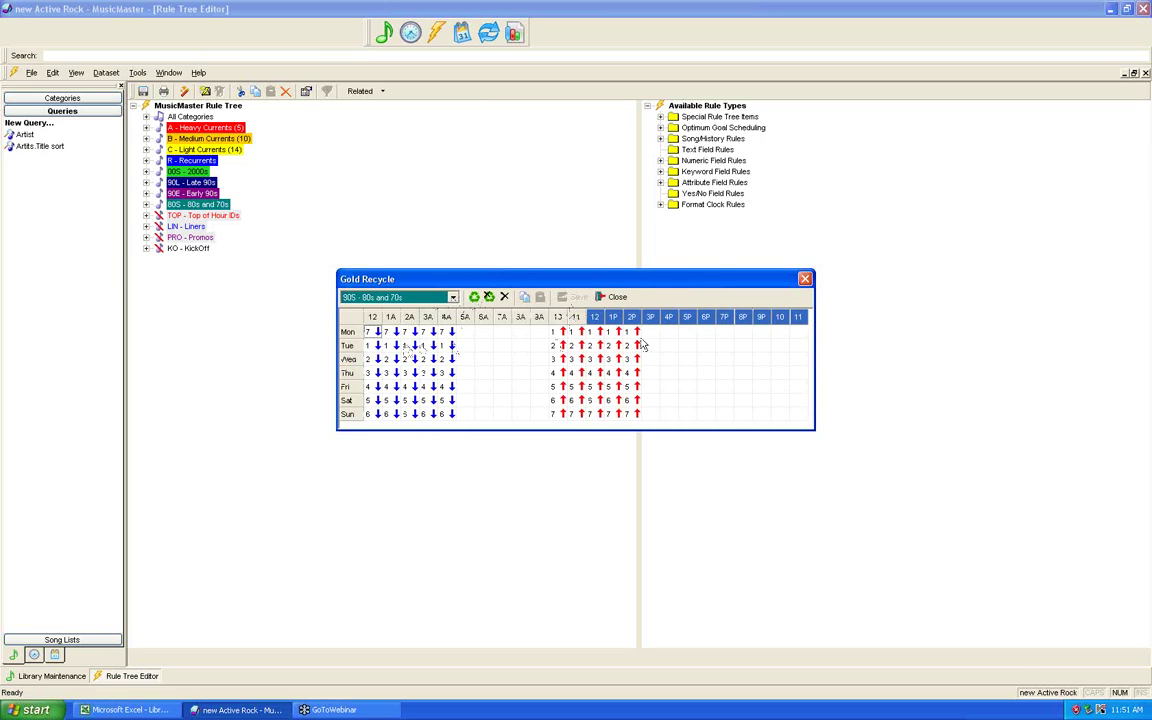
pyautogui.click(504, 297)
pyautogui.click(549, 398)
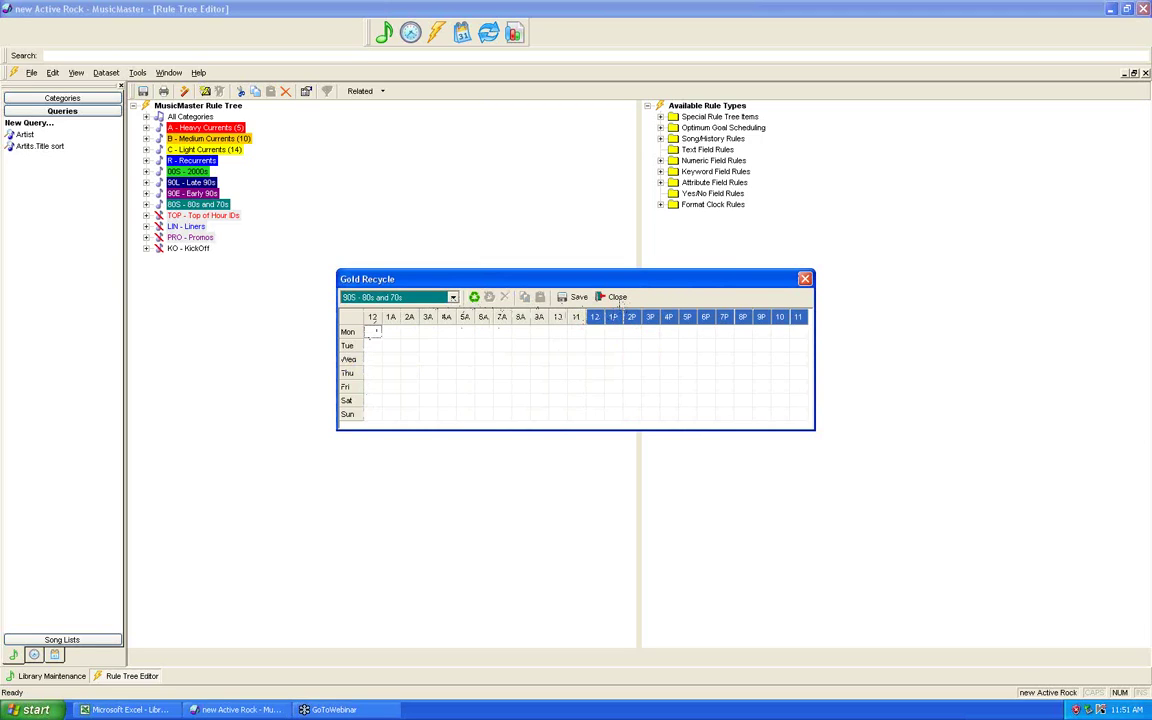
pyautogui.click(617, 297)
pyautogui.click(504, 398)
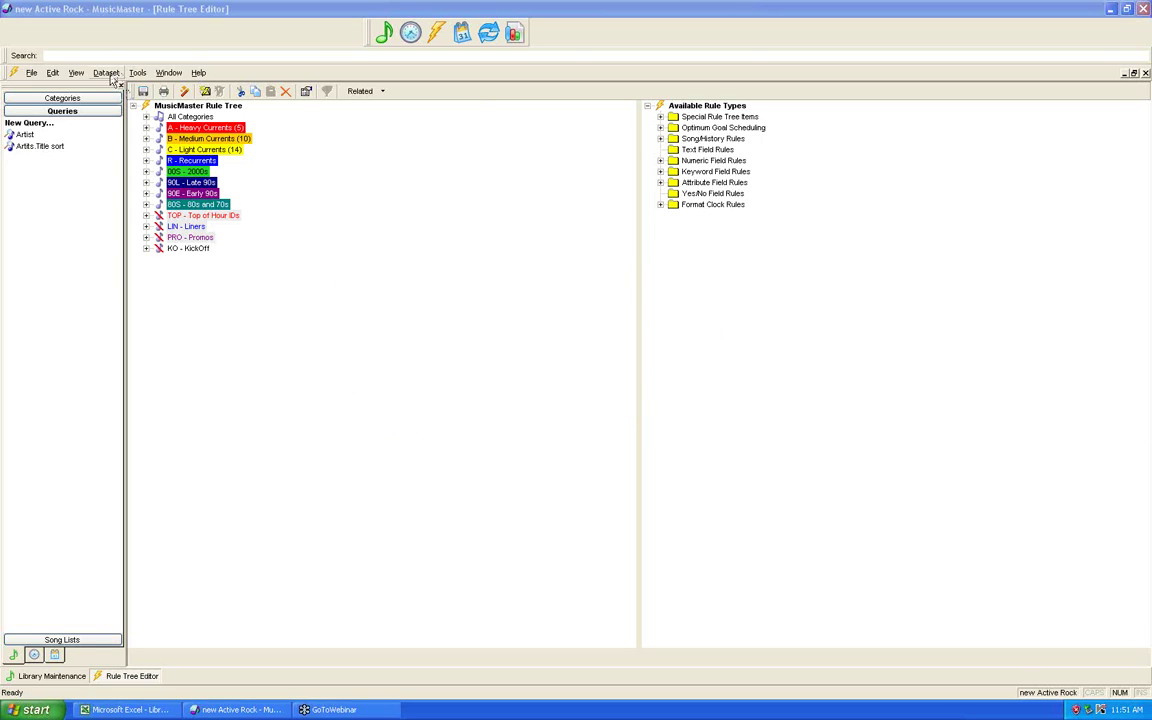
pyautogui.click(106, 73)
pyautogui.moveTo(131, 128)
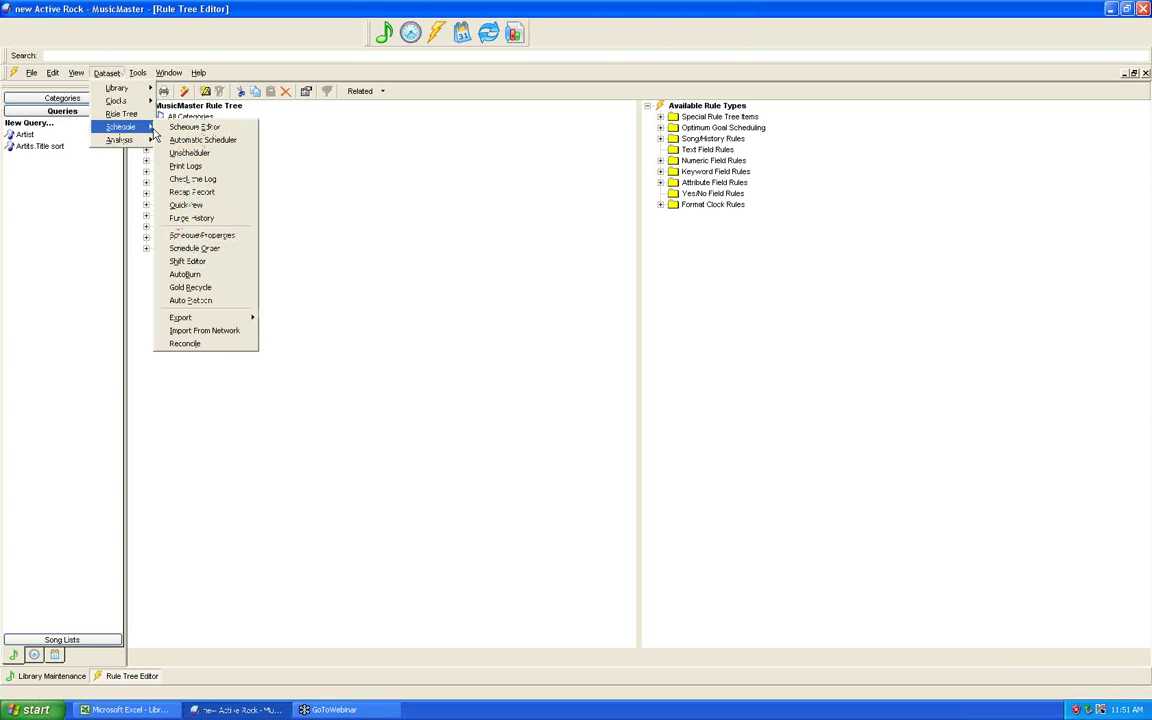
pyautogui.click(401, 186)
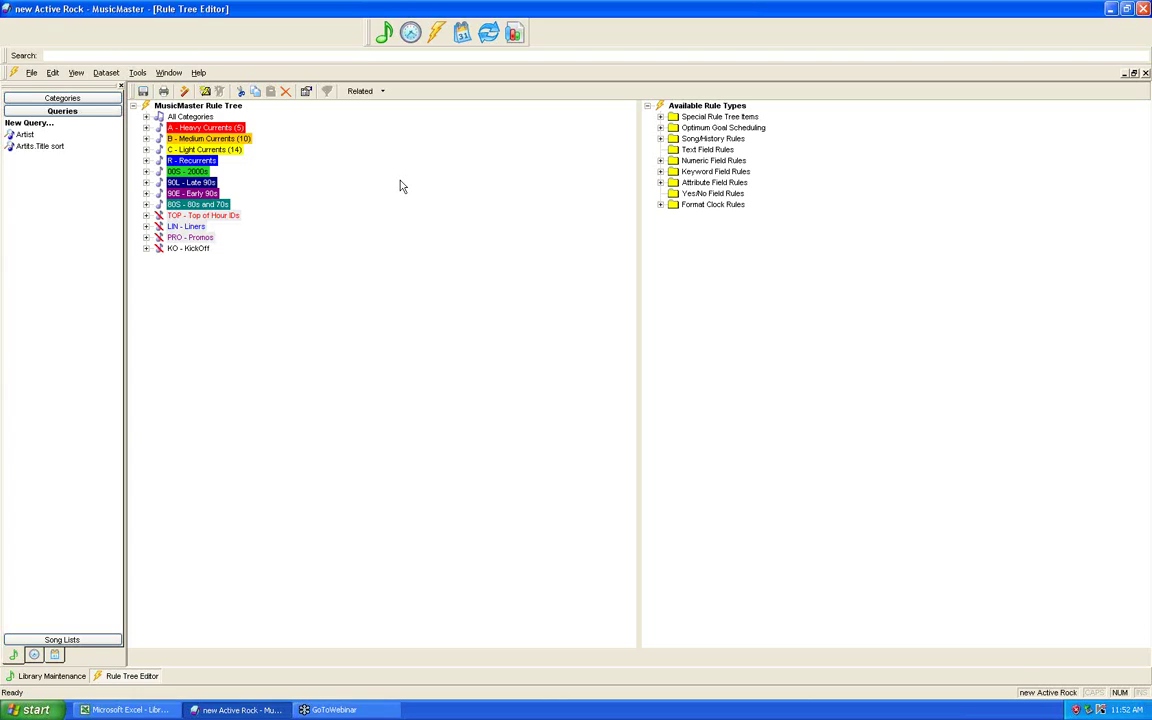
pyautogui.click(106, 73)
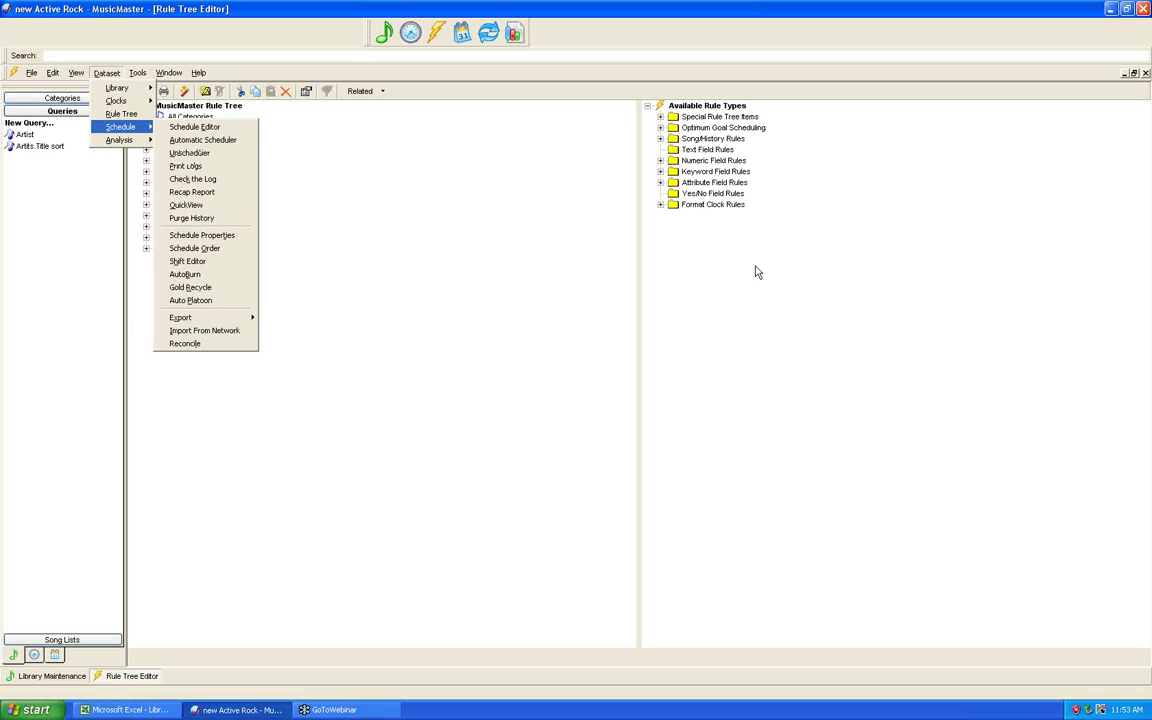
# Step: Close the new Active Rock dataset
pyautogui.click(32, 74)
pyautogui.click(33, 74)
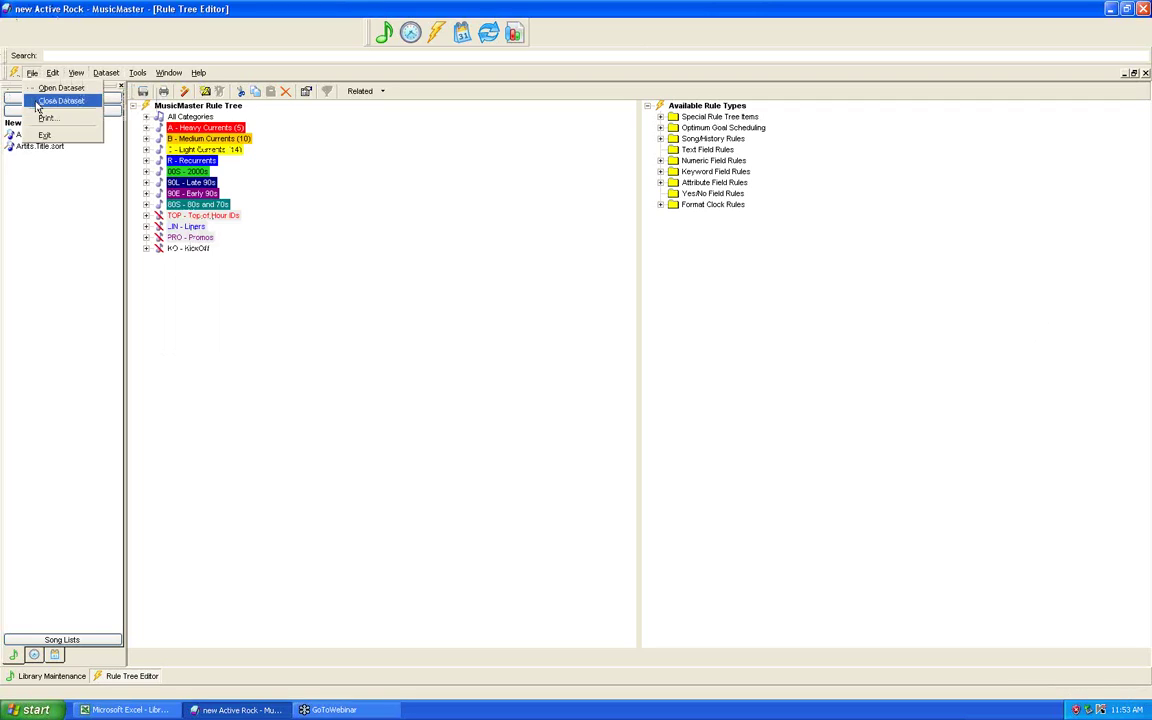
pyautogui.click(50, 100)
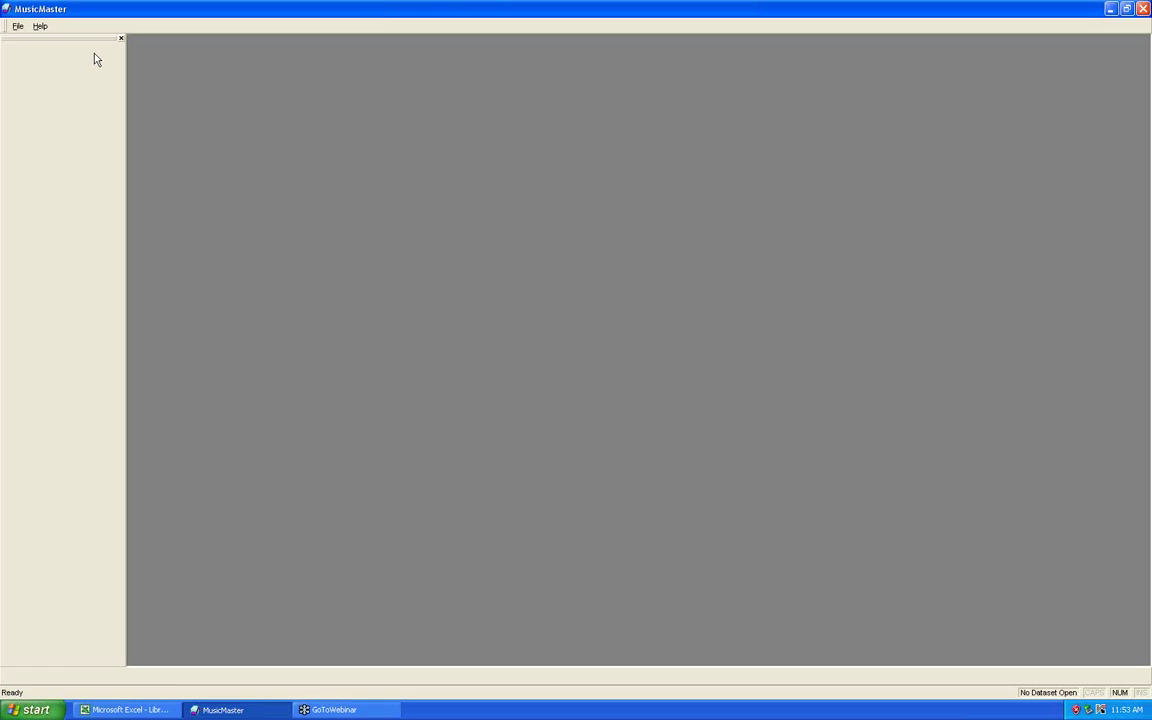